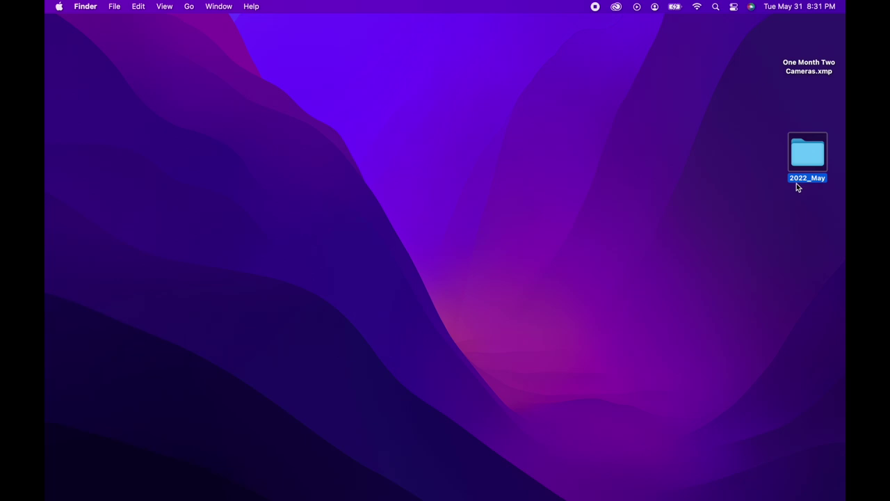
Open the 2022_May folder on the desktop, look through the X3F files in its Selects subfolder, and return to the parent folder
double_click(811, 148)
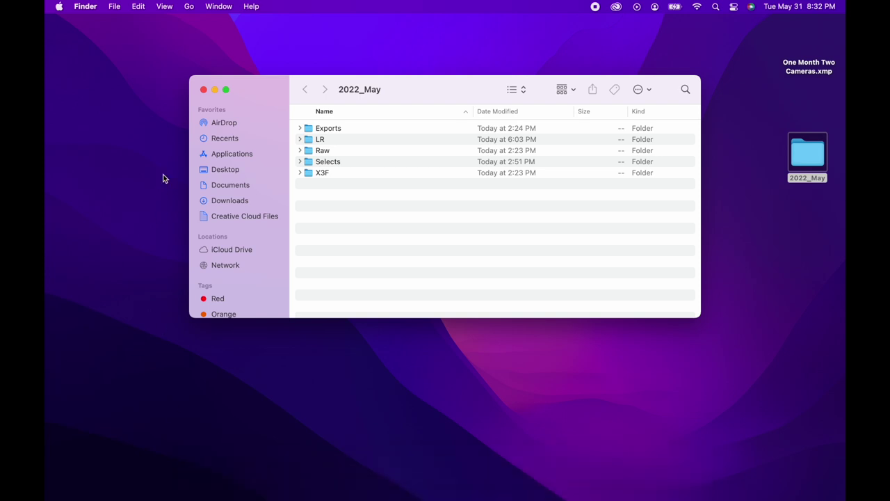
left_click(301, 173)
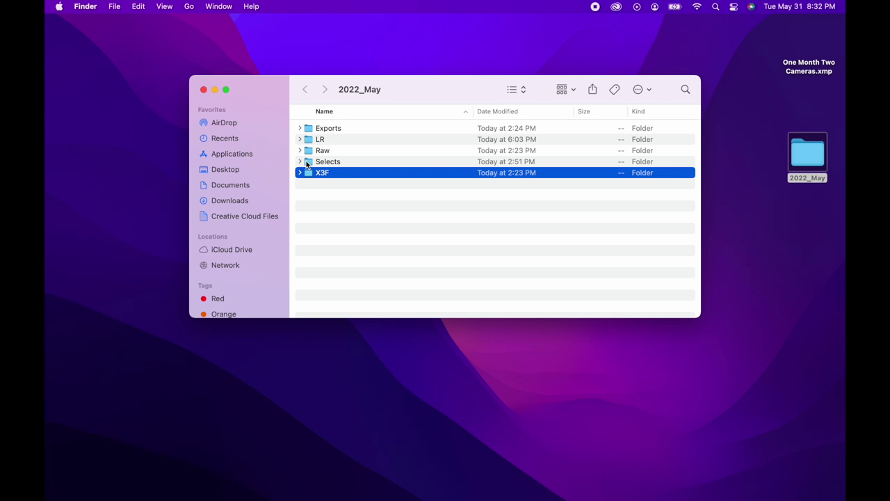
double_click(306, 160)
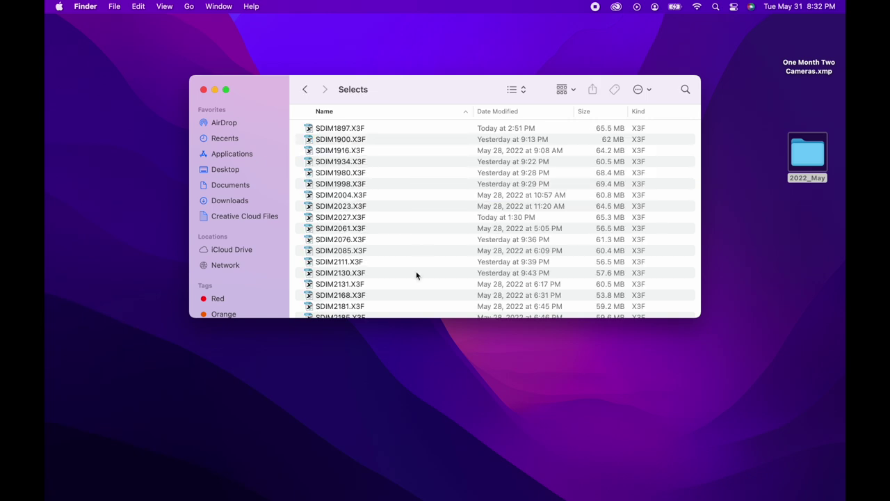
scroll(410, 292, "down", 3)
scroll(409, 292, "up", 3)
scroll(410, 292, "down", 3)
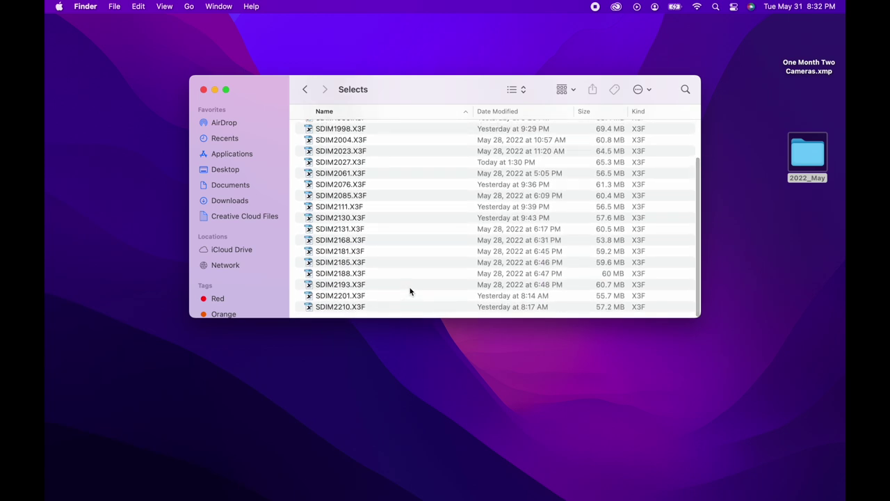
left_click(306, 91)
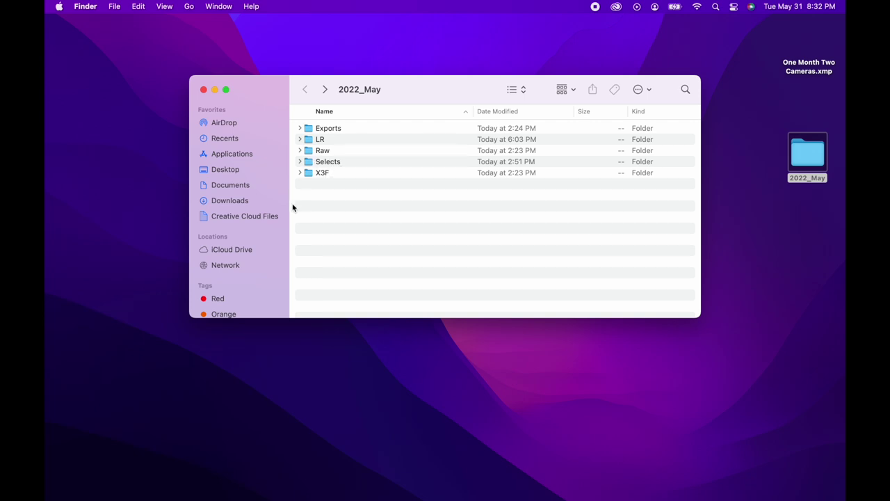
Switch to SIGMA Photo Pro, enlarge the Selects folder's thumbnails to the maximum size, and make the window full screen
mouse_move(258, 497)
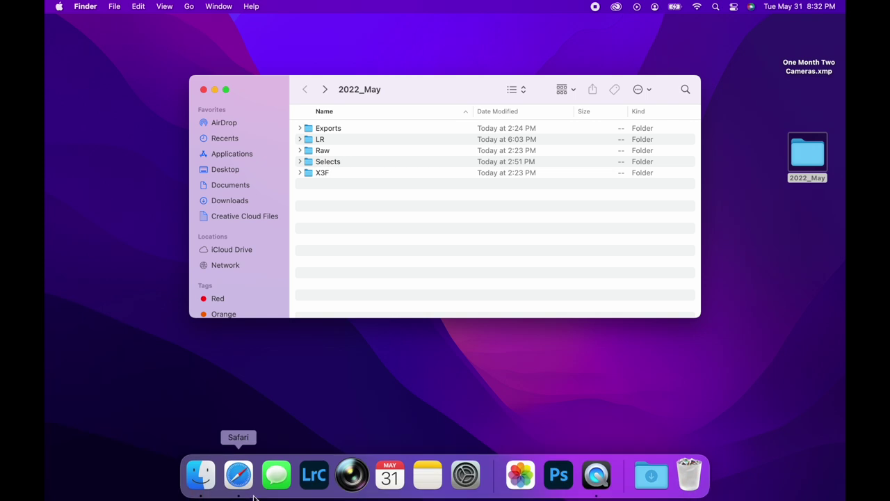
left_click(359, 485)
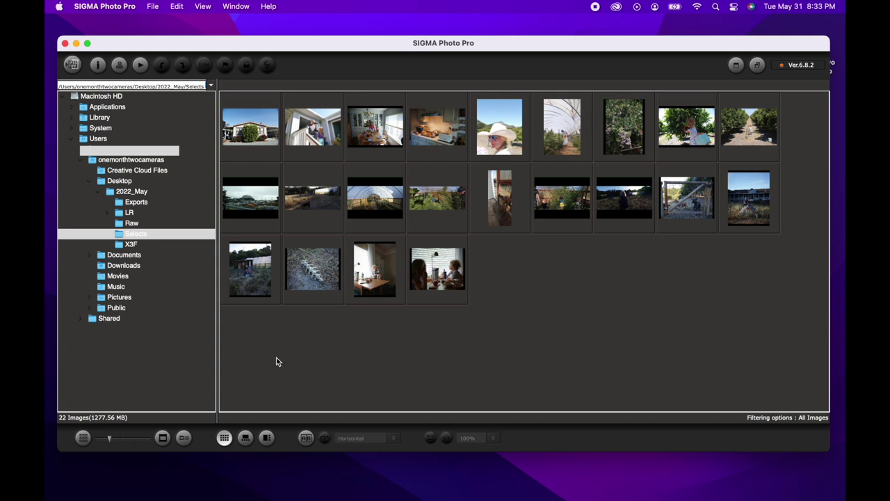
left_click(118, 438)
left_click_drag(125, 438, 169, 440)
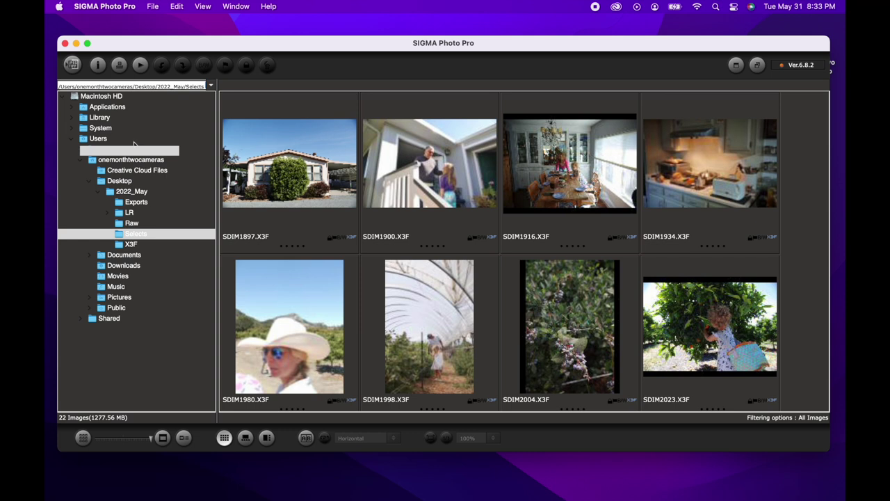
left_click(88, 44)
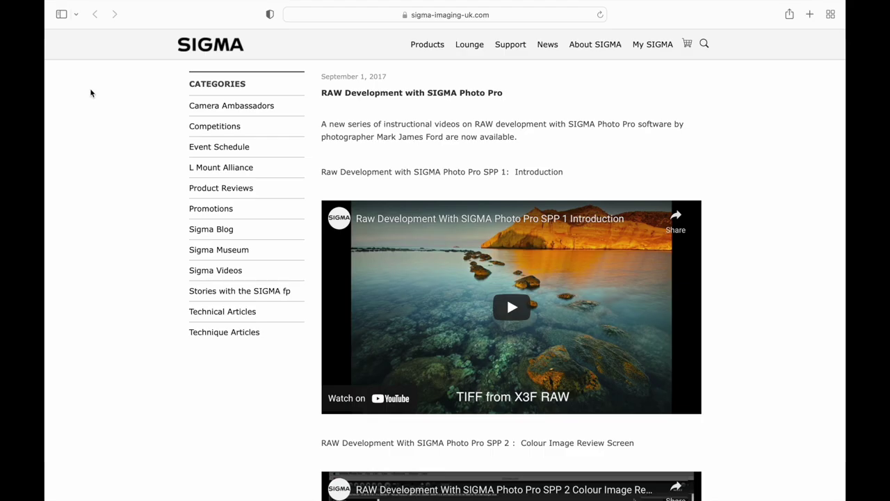
Look through the five RAW development tutorial videos for SIGMA Photo Pro on the sigma-imaging-uk.com page in Safari
scroll(91, 94, "down", 3)
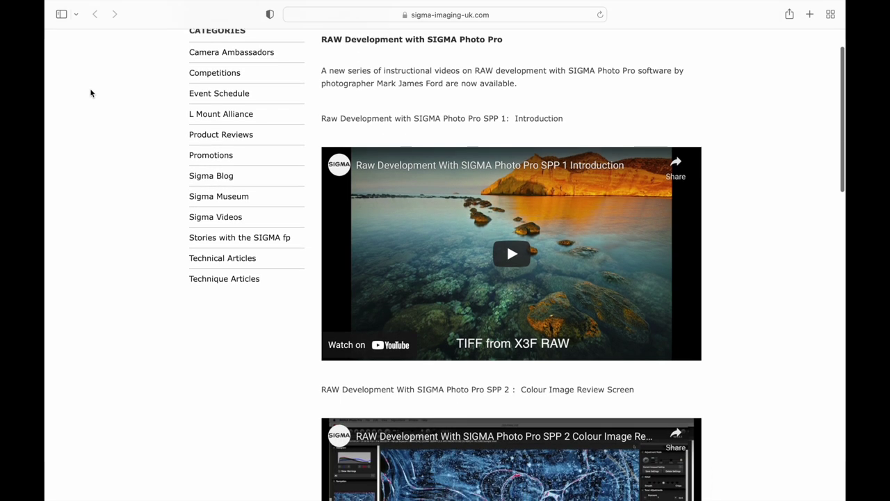
scroll(90, 93, "down", 5)
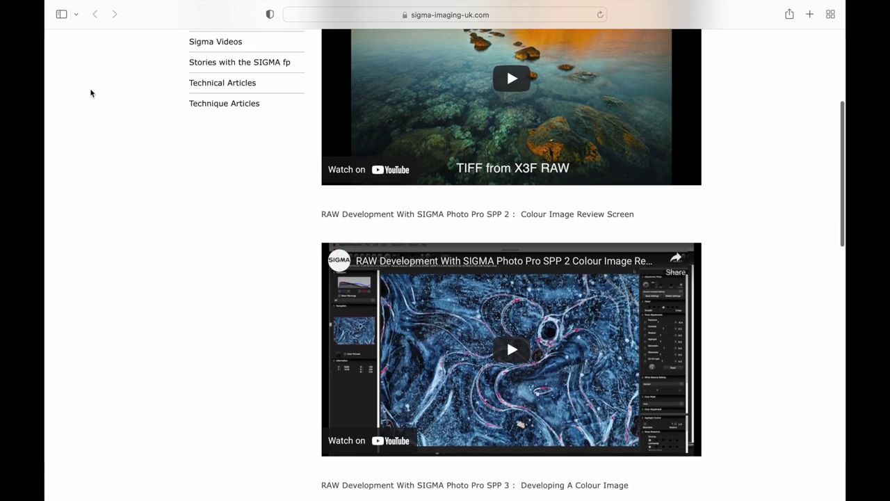
scroll(90, 94, "down", 10)
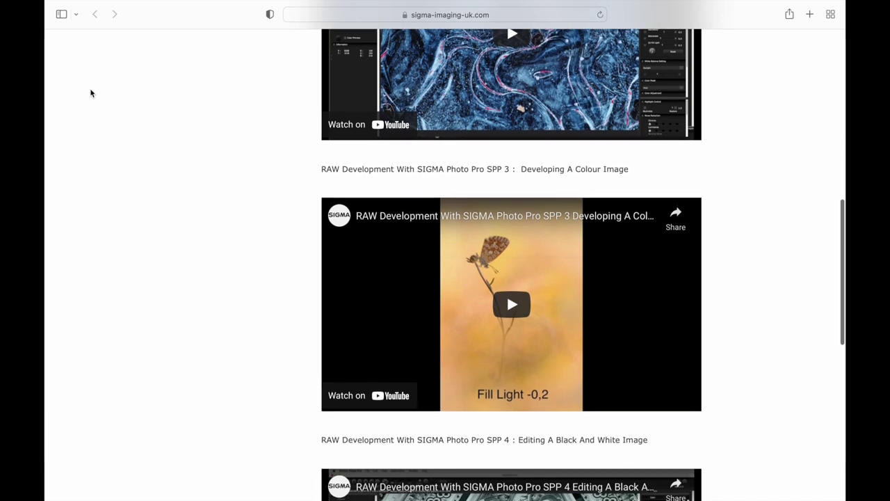
scroll(90, 94, "down", 8)
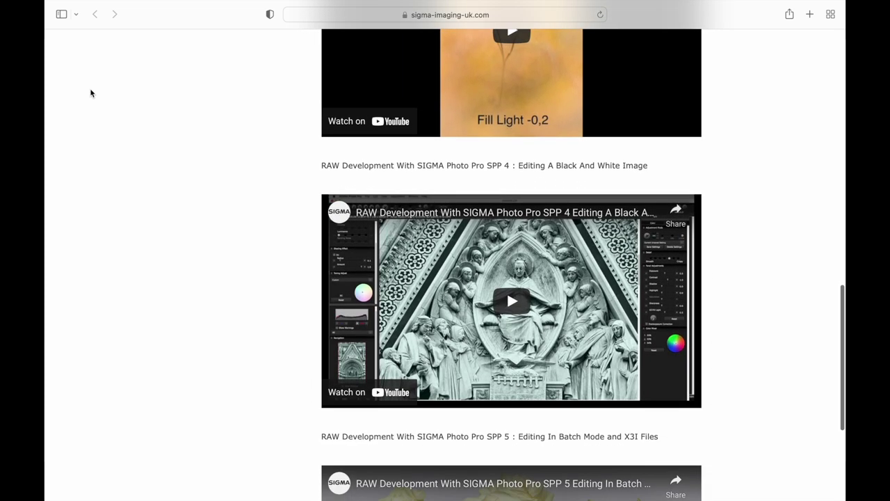
scroll(90, 94, "down", 4)
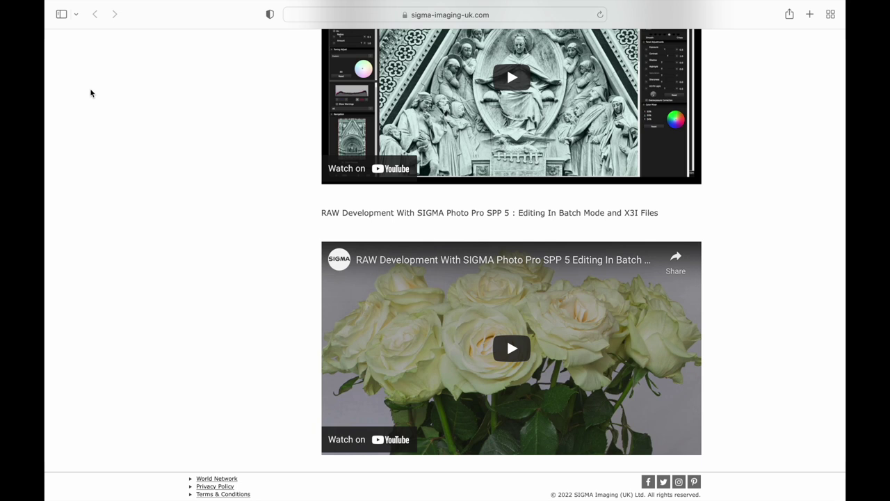
Switch back to SIGMA Photo Pro, browse the Selects thumbnails, and open SDIM1897.X3F for editing
mouse_move(589, 4)
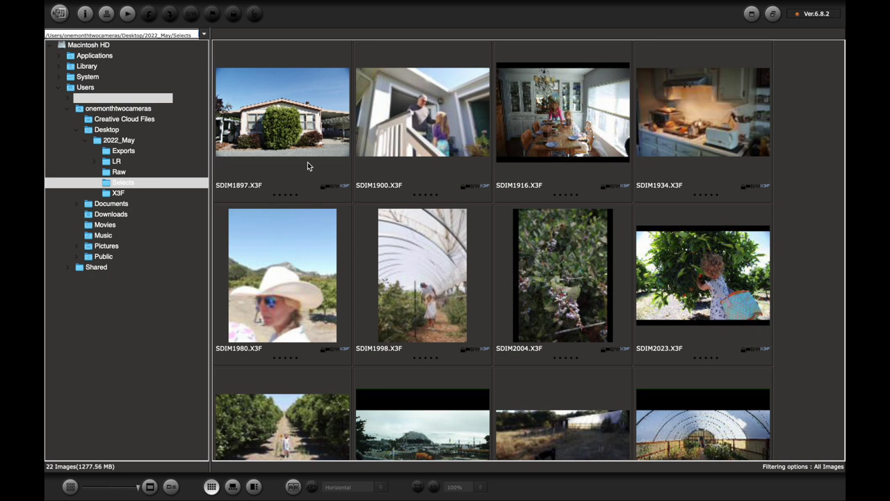
scroll(430, 265, "down", 10)
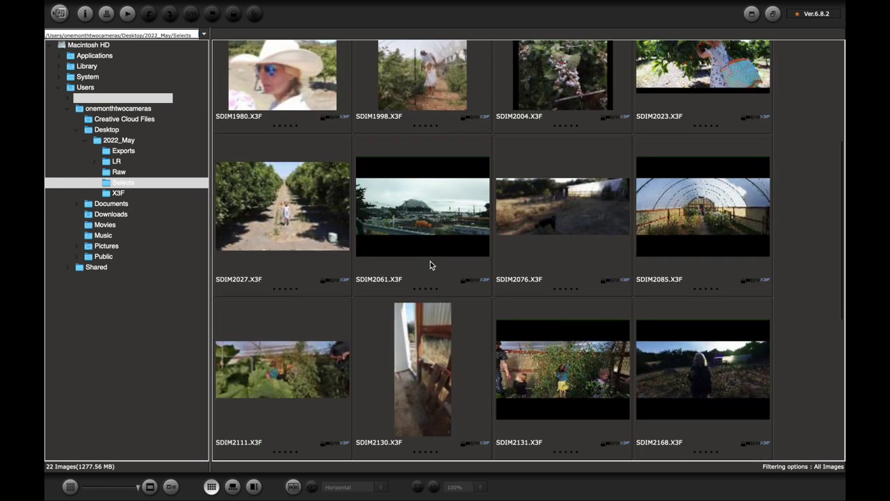
scroll(431, 265, "down", 4)
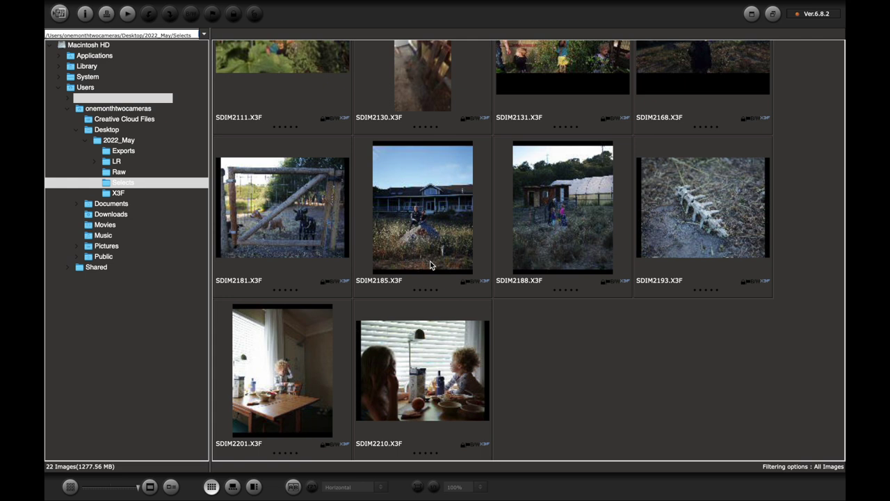
scroll(430, 265, "up", 15)
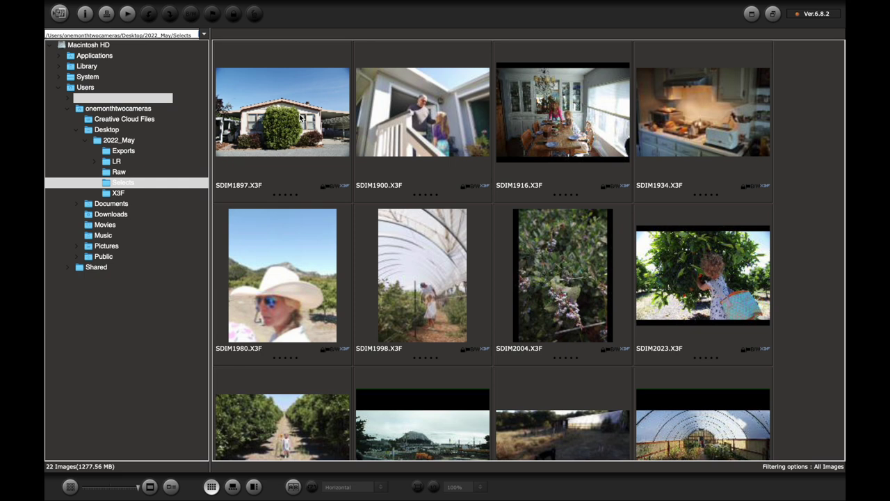
double_click(300, 118)
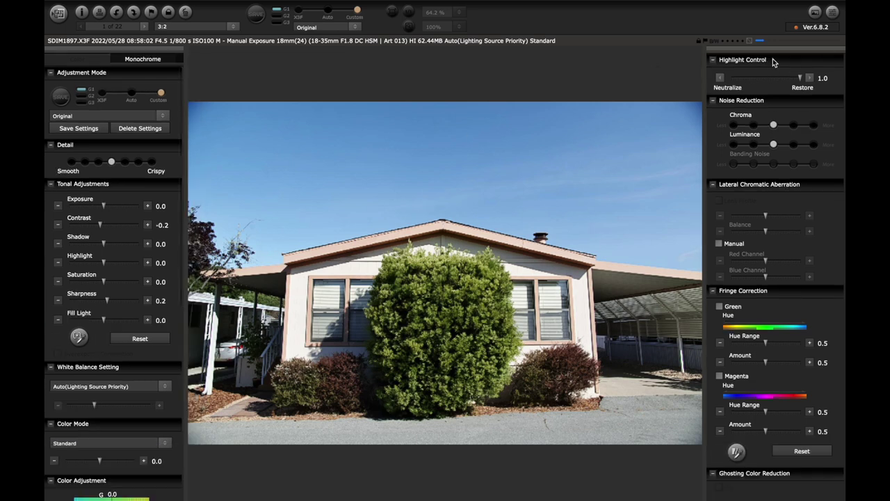
Float the palette with the noise reduction and fringe correction controls over the photo and dock it back in place
left_click_drag(786, 52, 678, 72)
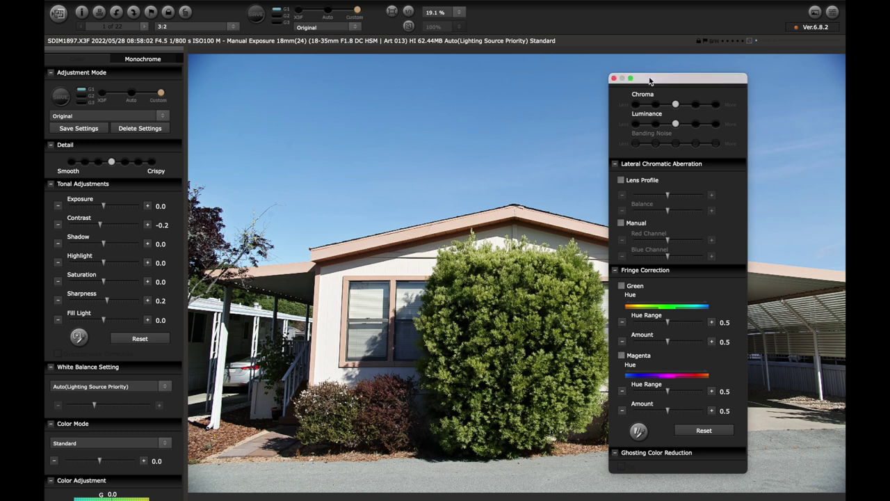
left_click_drag(650, 80, 799, 47)
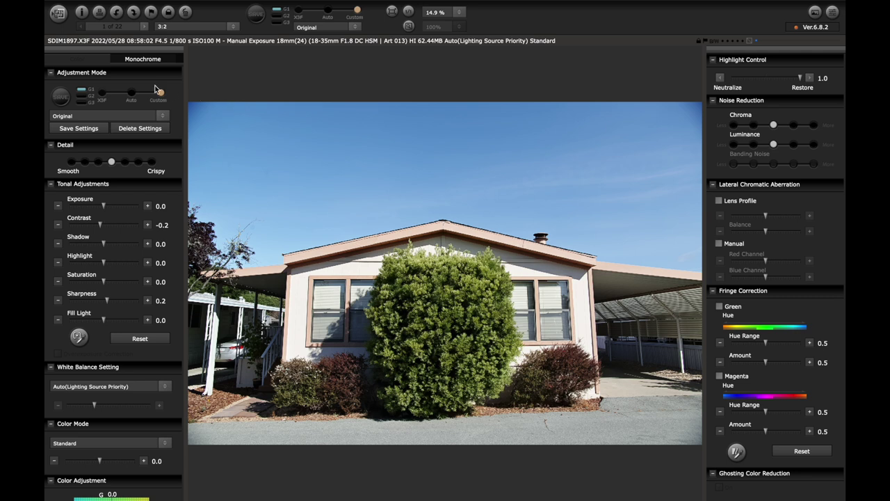
Set the adjustment mode to X3F and review the tonal, white balance, color and tone curve settings
left_click(102, 93)
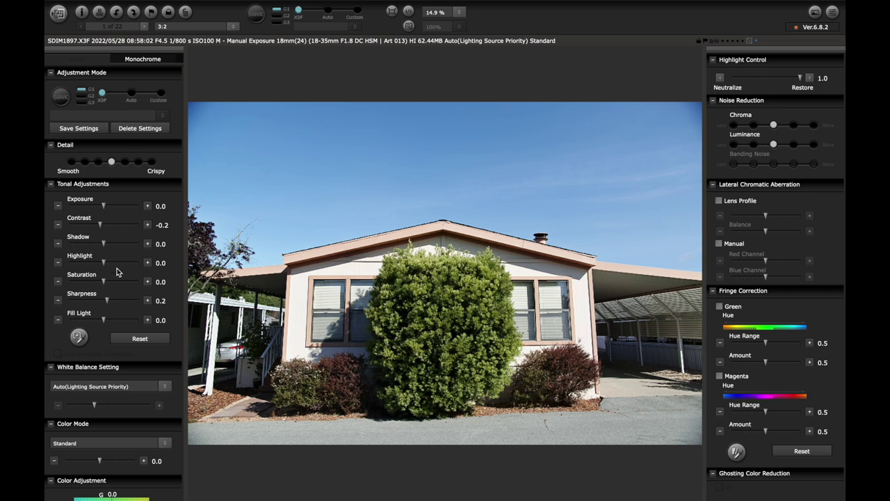
scroll(116, 272, "down", 4)
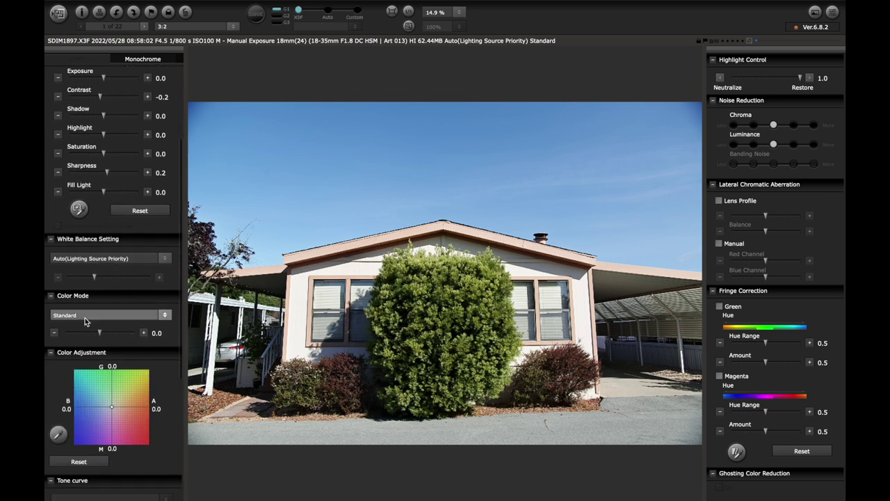
scroll(109, 325, "up", 2)
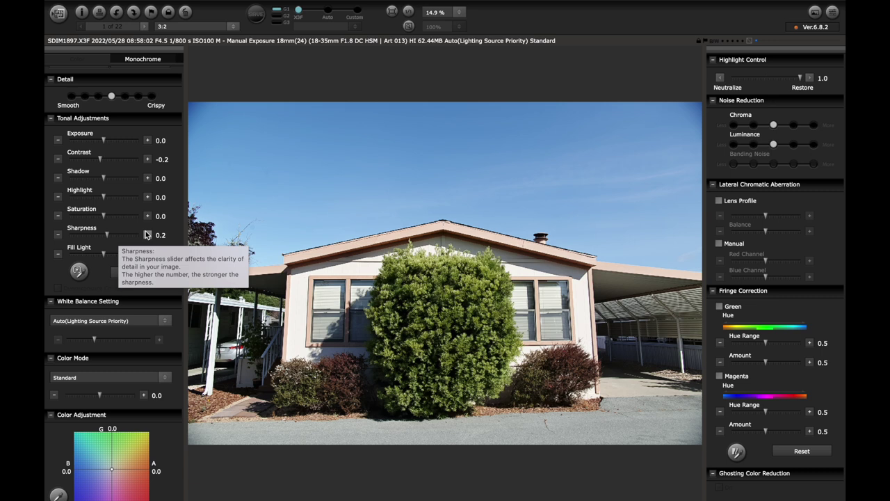
scroll(146, 235, "down", 6)
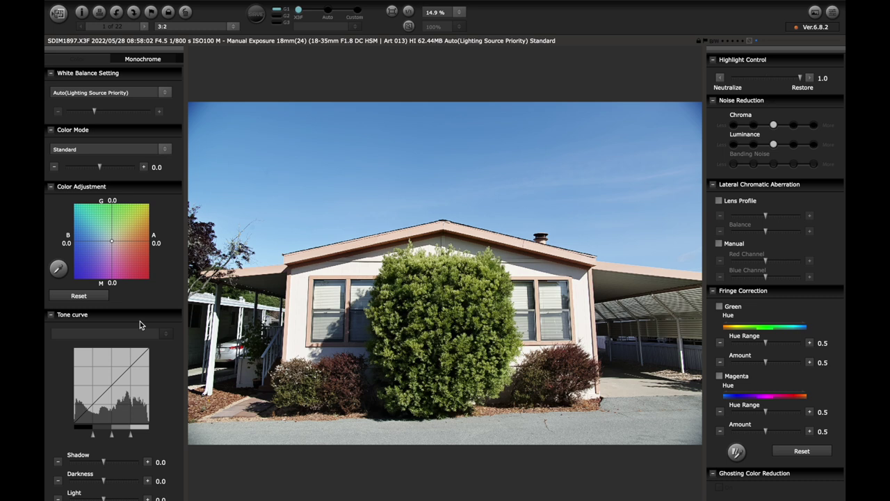
scroll(142, 297, "up", 8)
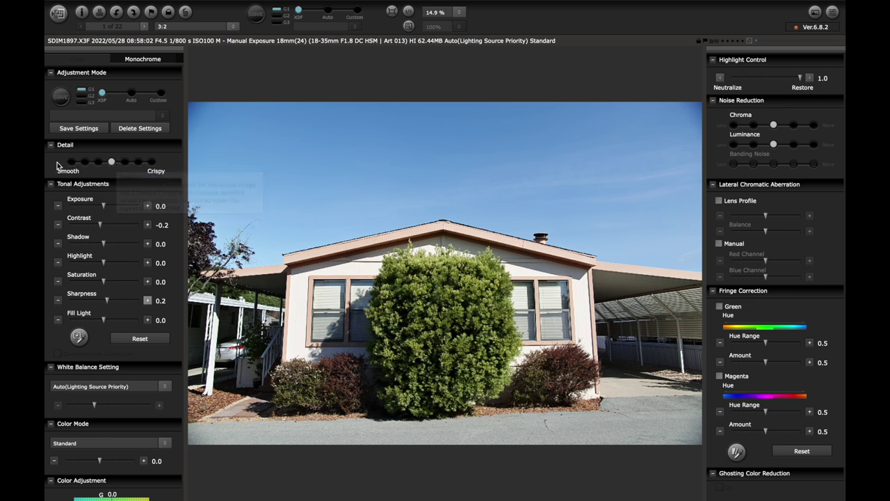
Compare the Crispy and Smooth extremes of Detail on the shrub at 100% zoom, and return Detail to its middle setting
left_click(153, 161)
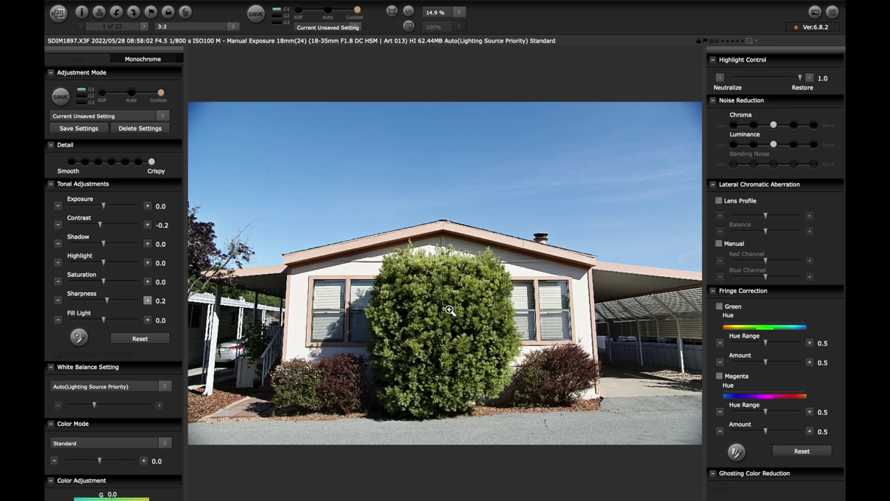
left_click(451, 314)
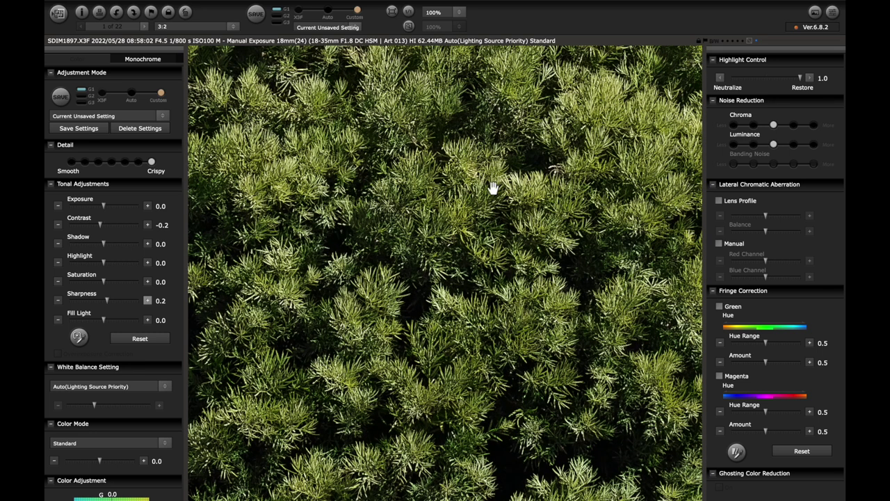
left_click(70, 164)
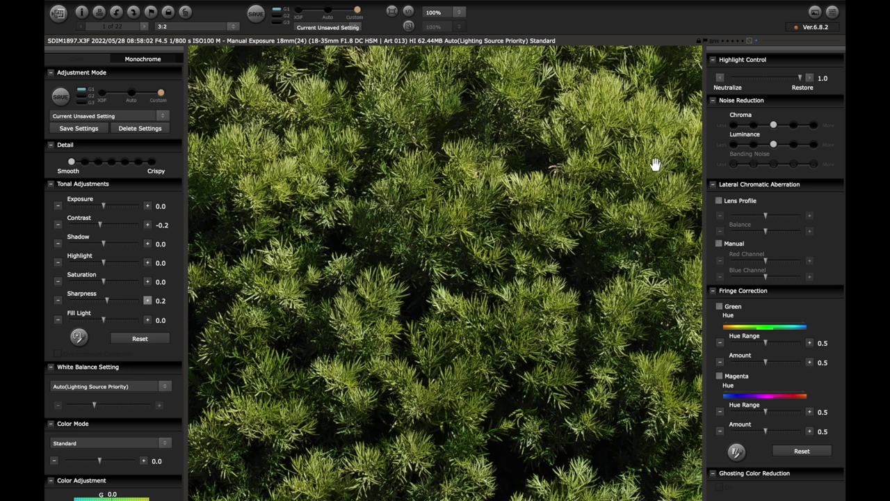
left_click(478, 263)
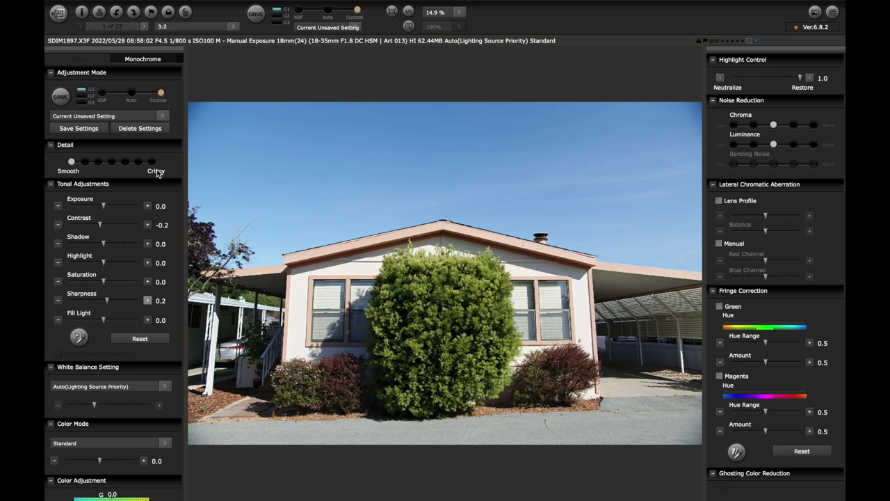
left_click(113, 164)
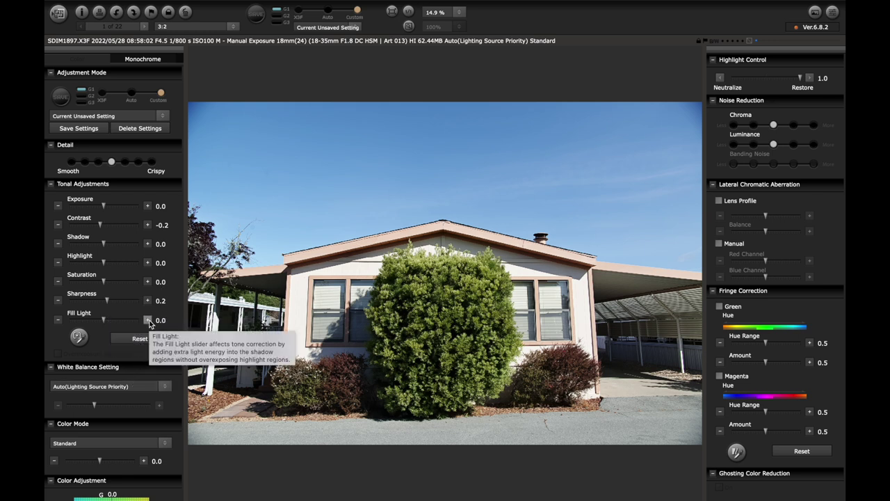
Try out Fill Light at values such as 0.5 and 2.0, and reset it to 0.0
left_click(148, 321)
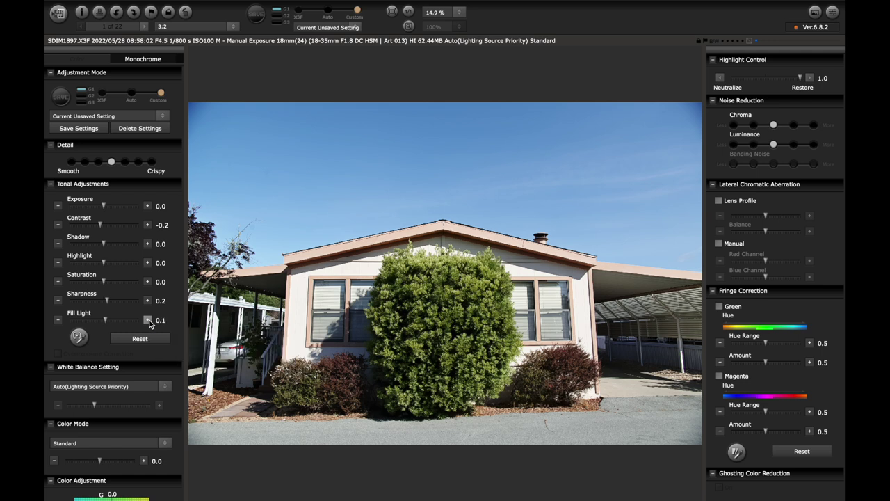
left_click(148, 321)
left_click(148, 321)
left_click(148, 321)
left_click(149, 320)
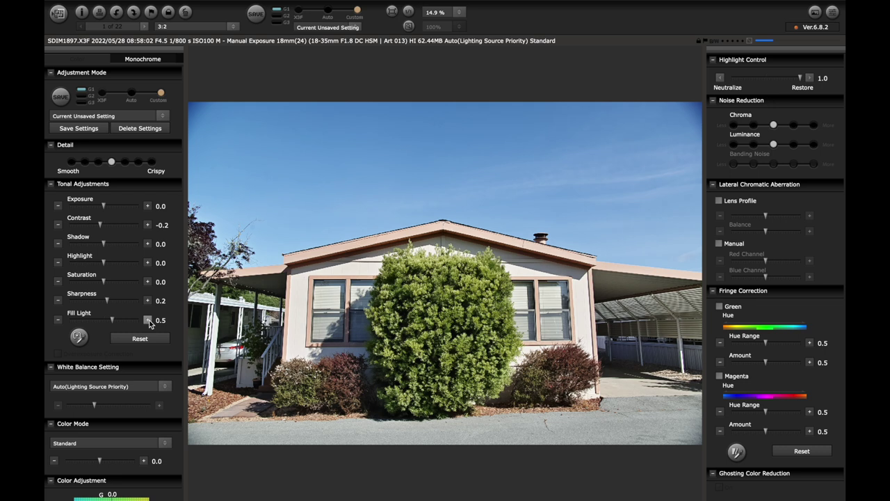
left_click(148, 321)
left_click(57, 320)
left_click(57, 320)
left_click(139, 321)
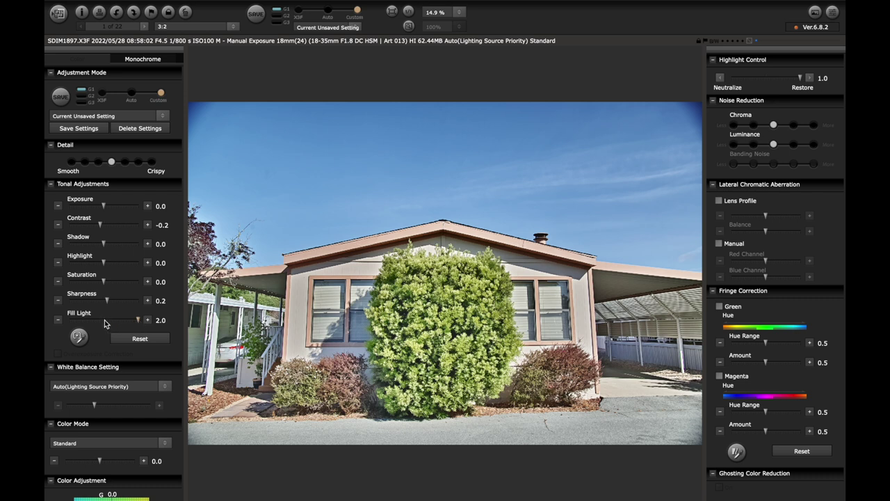
double_click(104, 319)
scroll(117, 400, "down", 3)
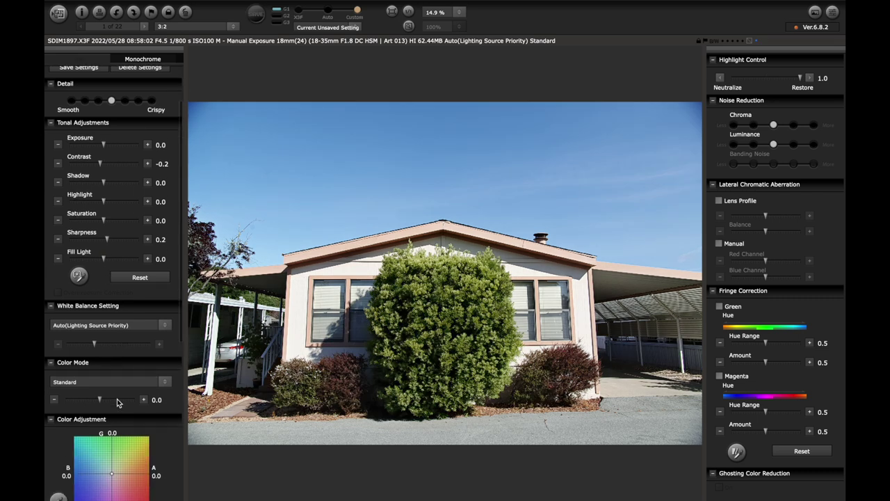
Look through the available white balance presets without changing the Auto (Lighting Source Priority) setting
left_click(166, 315)
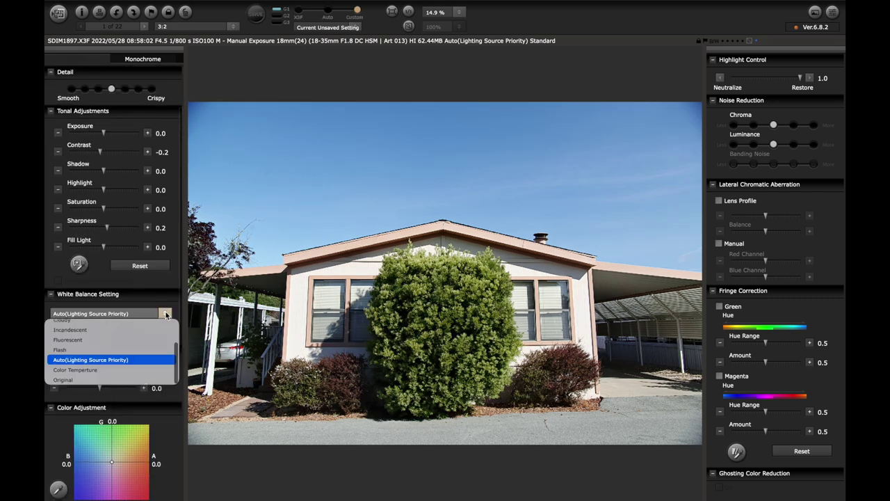
scroll(140, 346, "up", 3)
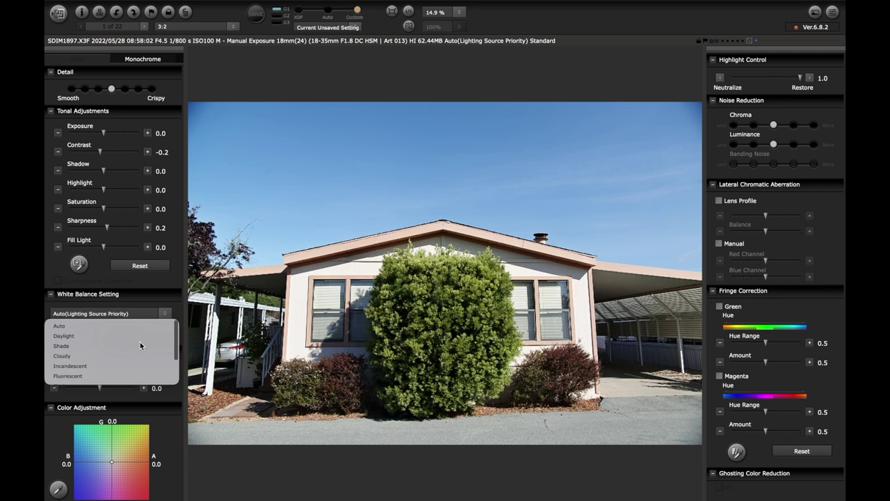
scroll(140, 346, "up", 2)
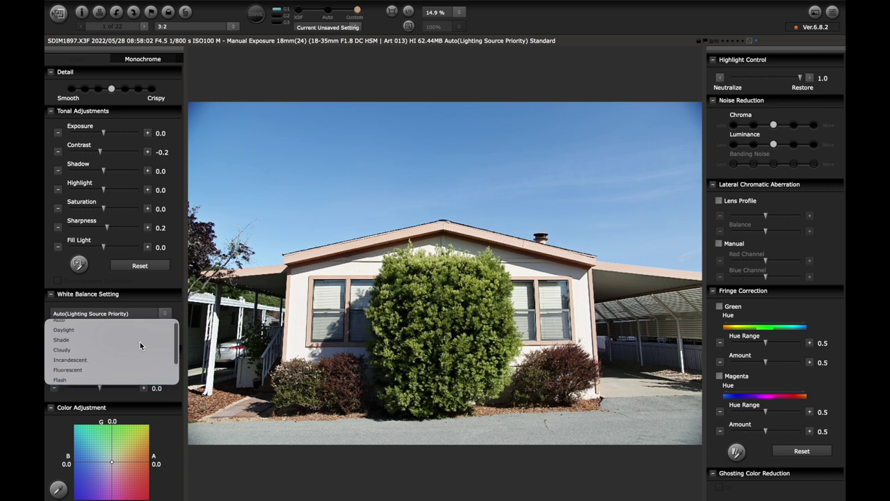
left_click(165, 297)
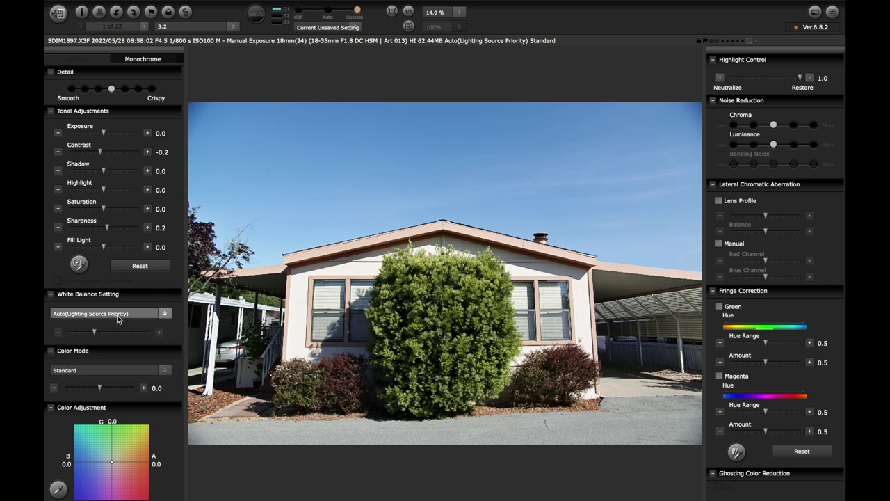
Try out the Teal and Orange color mode, including its strength at -2.0, and return the color mode to Standard
scroll(115, 320, "down", 4)
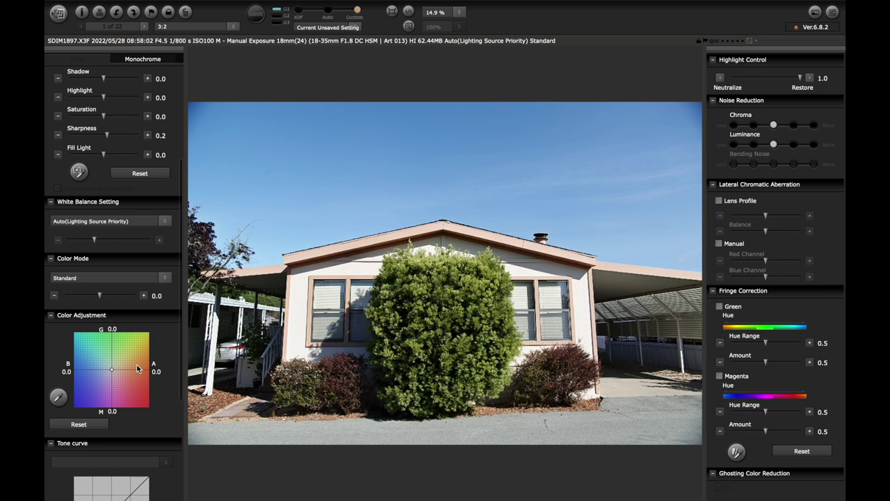
left_click(167, 278)
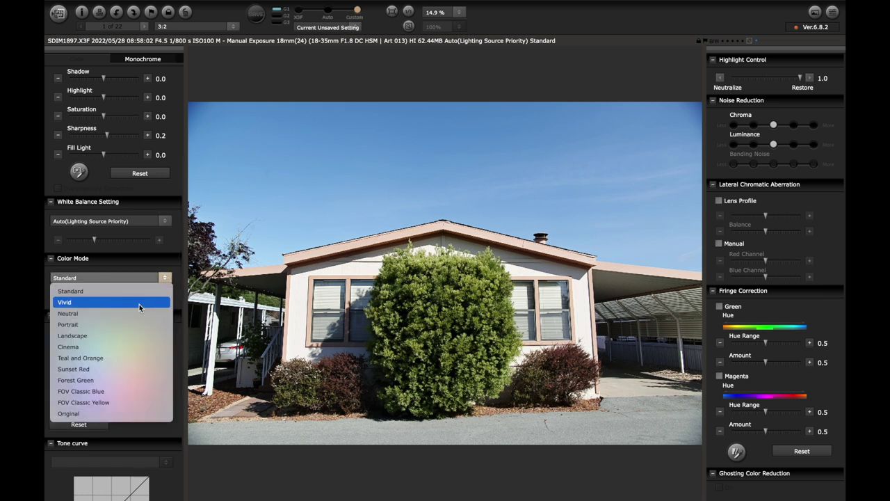
left_click(136, 357)
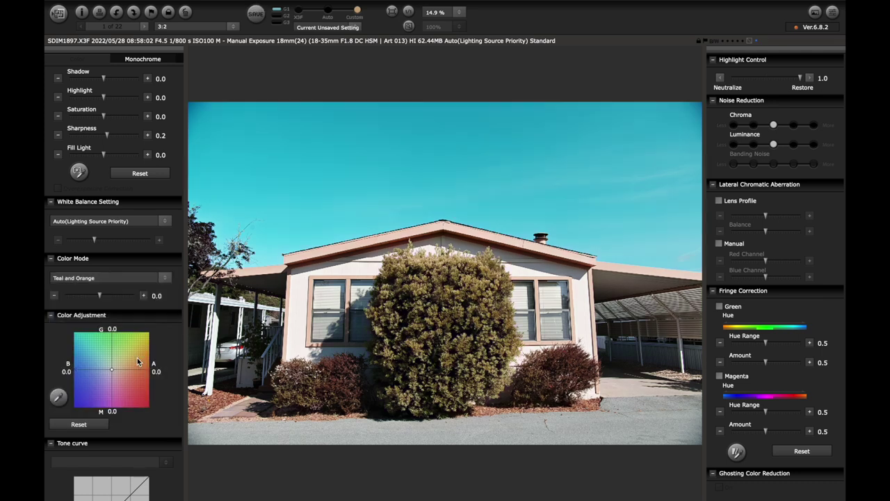
left_click(79, 296)
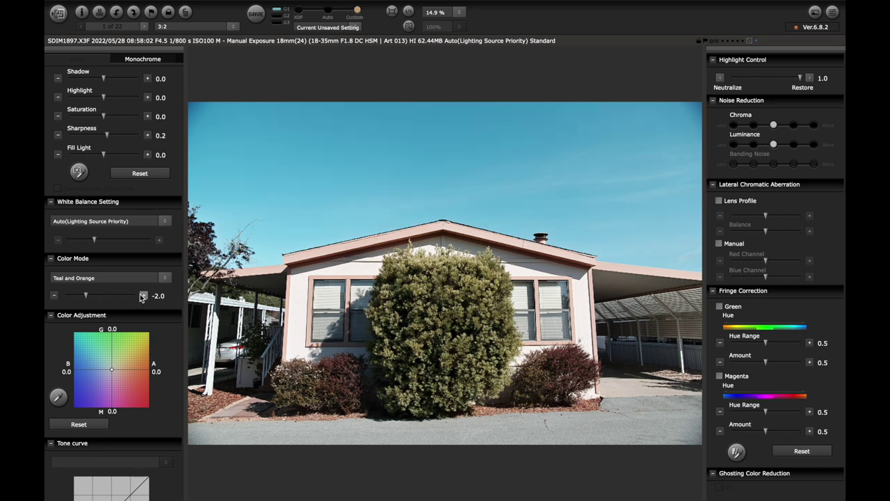
left_click(103, 295)
left_click(164, 278)
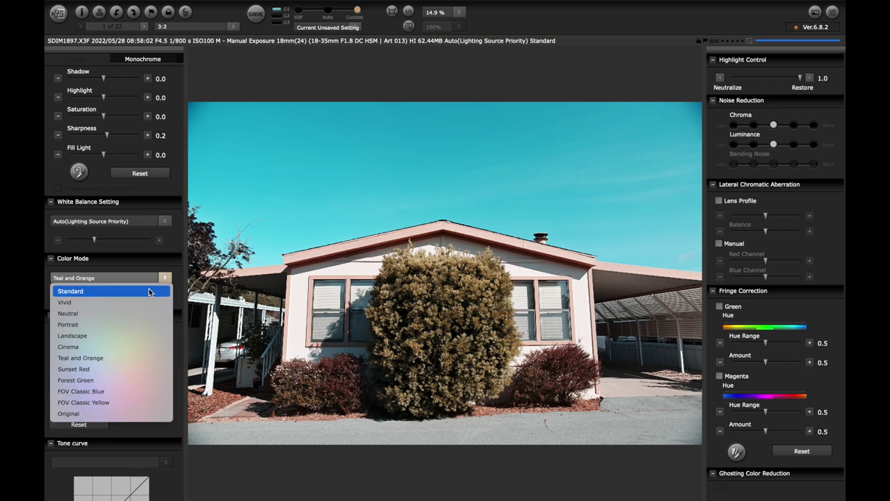
left_click(148, 291)
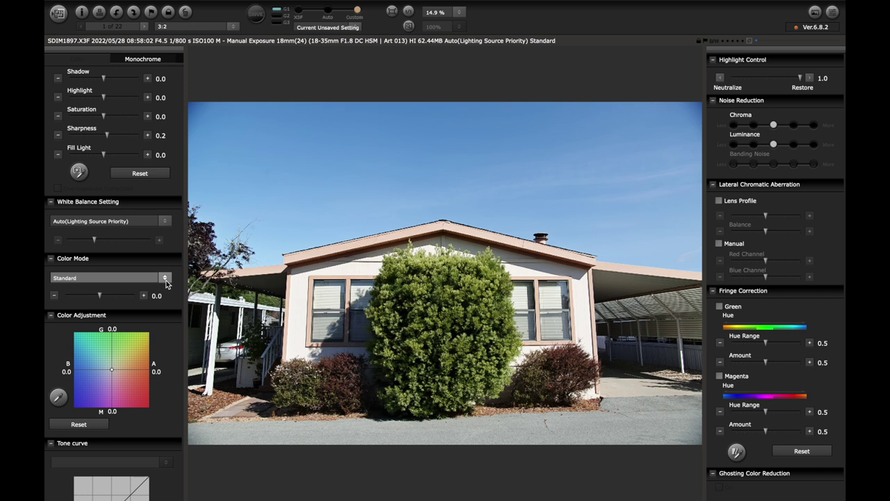
Compare the Vivid, Neutral and Portrait color modes on the photo, and set the color mode back to Standard
left_click(166, 278)
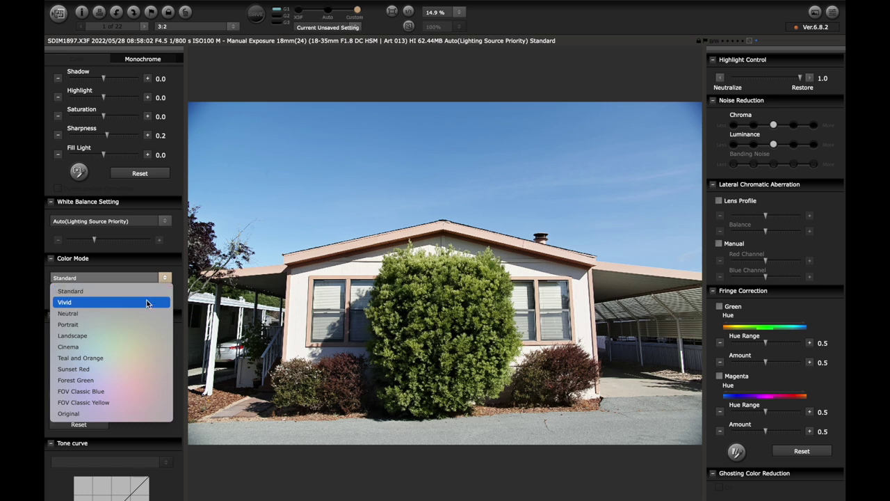
left_click(148, 302)
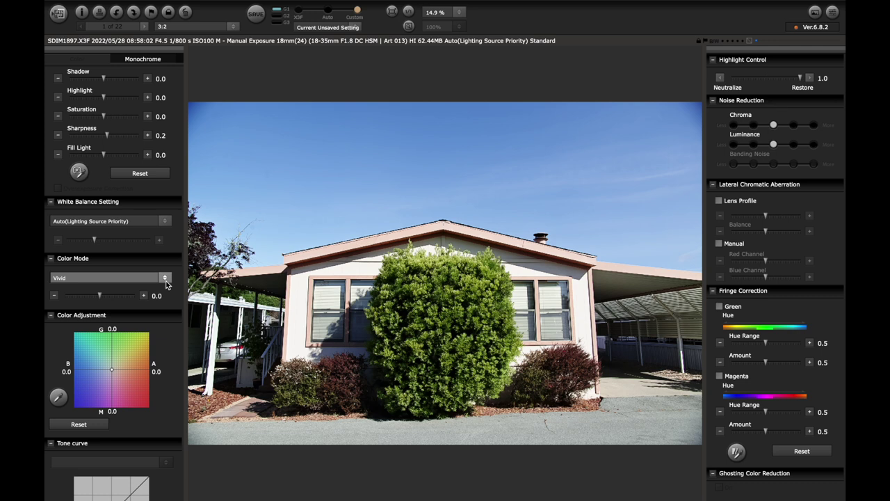
left_click(166, 279)
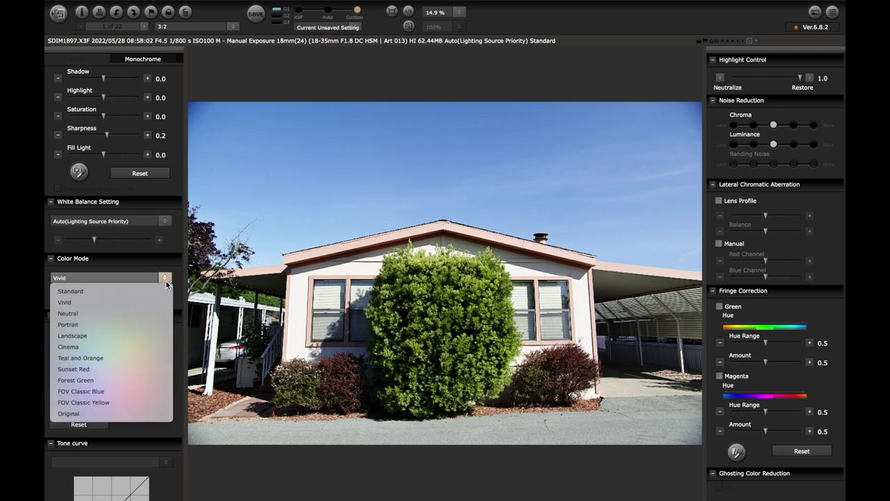
left_click(151, 316)
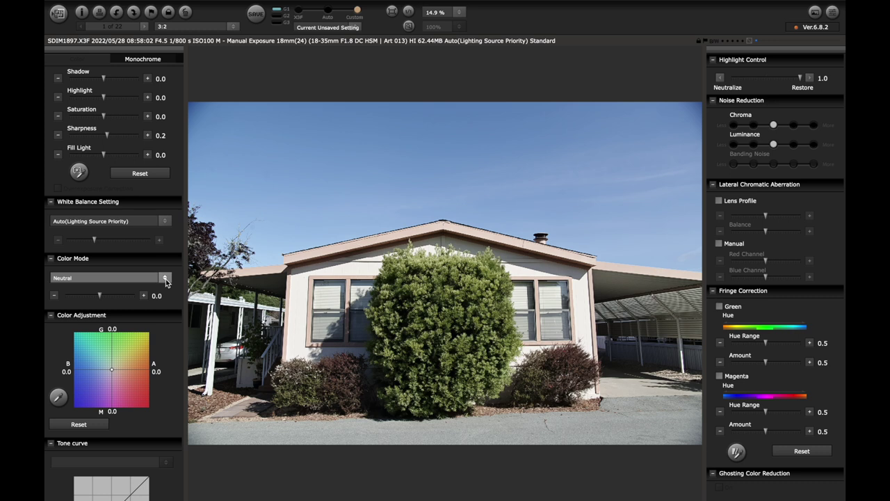
left_click(167, 280)
left_click(140, 324)
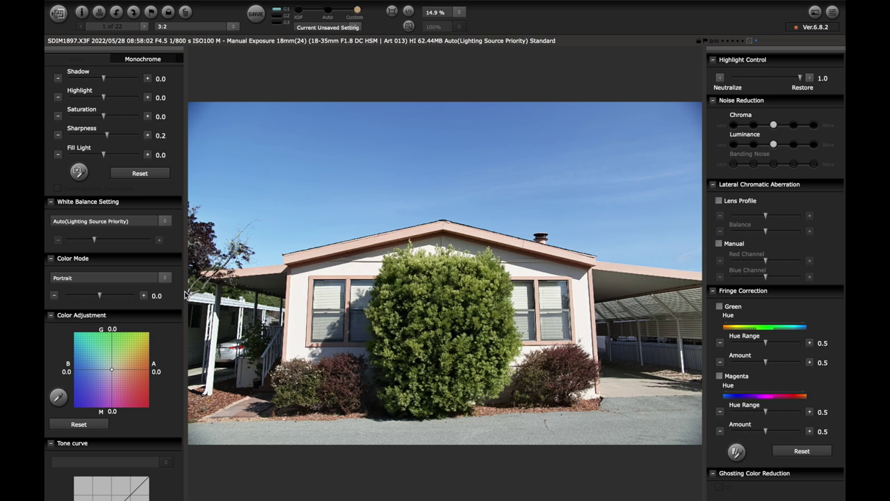
left_click(167, 279)
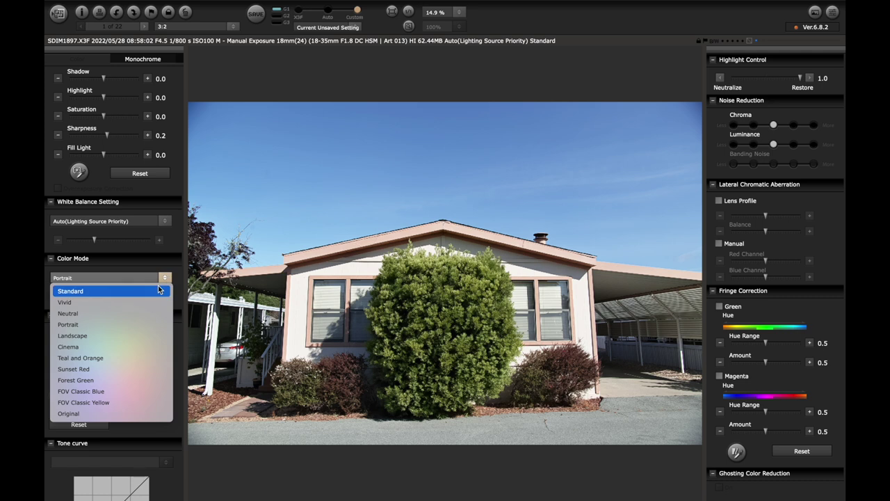
left_click(158, 289)
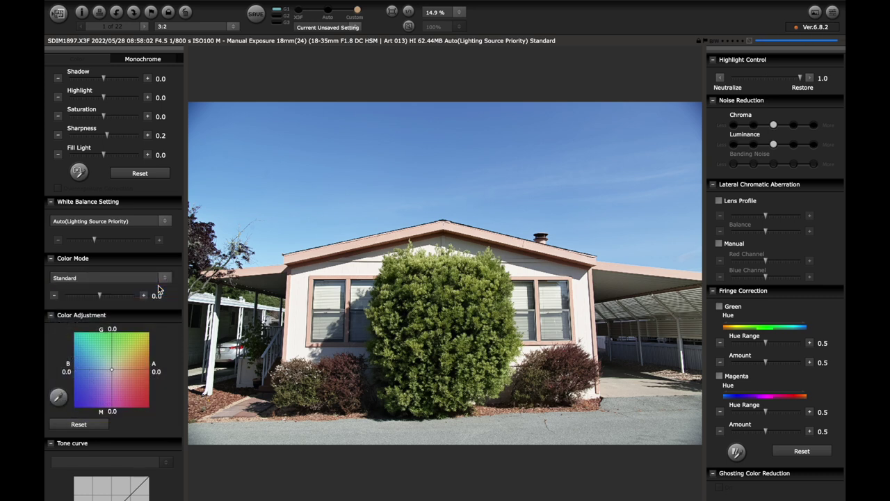
Try the tone curve's Shadow and Light values at both extremes, returning each to 0.0
scroll(158, 288, "down", 5)
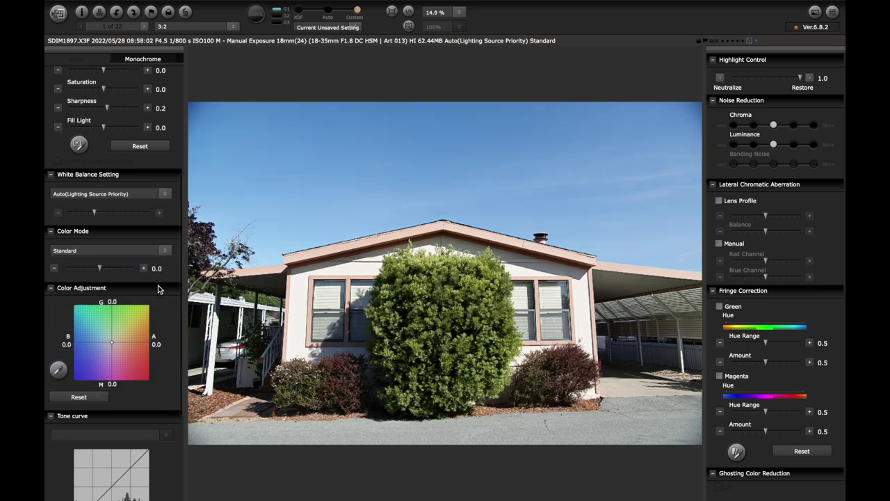
scroll(158, 288, "down", 3)
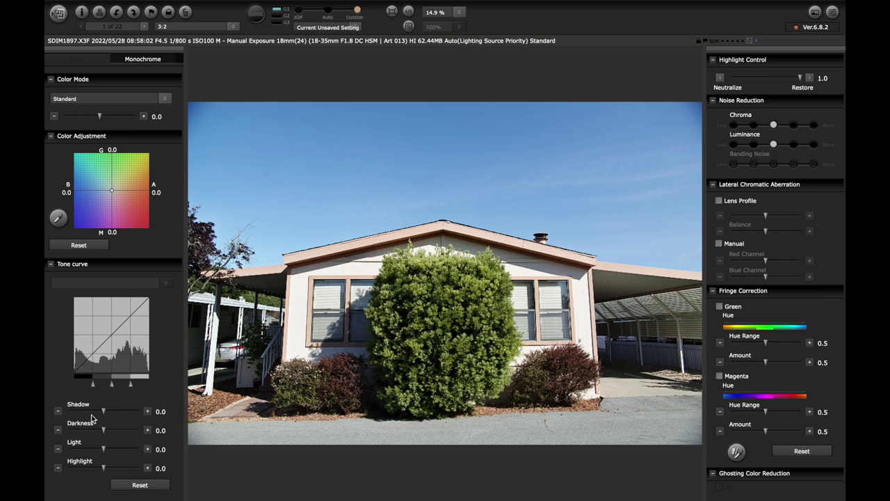
left_click_drag(103, 412, 72, 411)
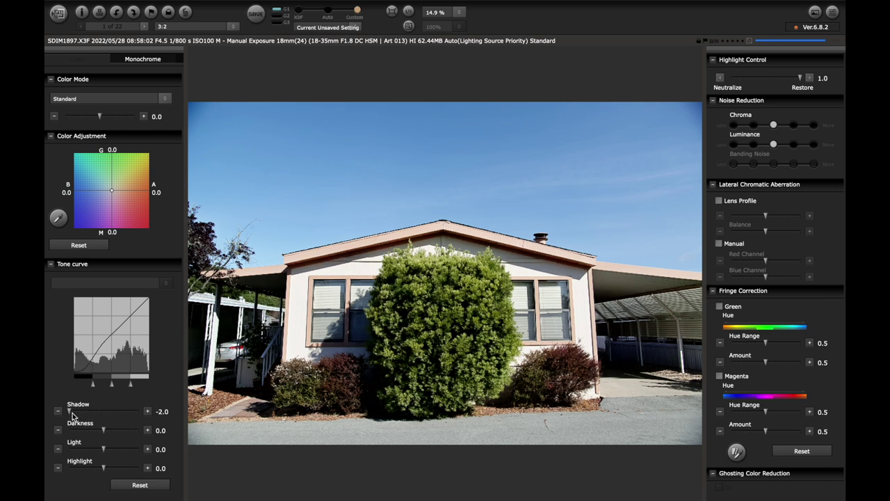
left_click(138, 412)
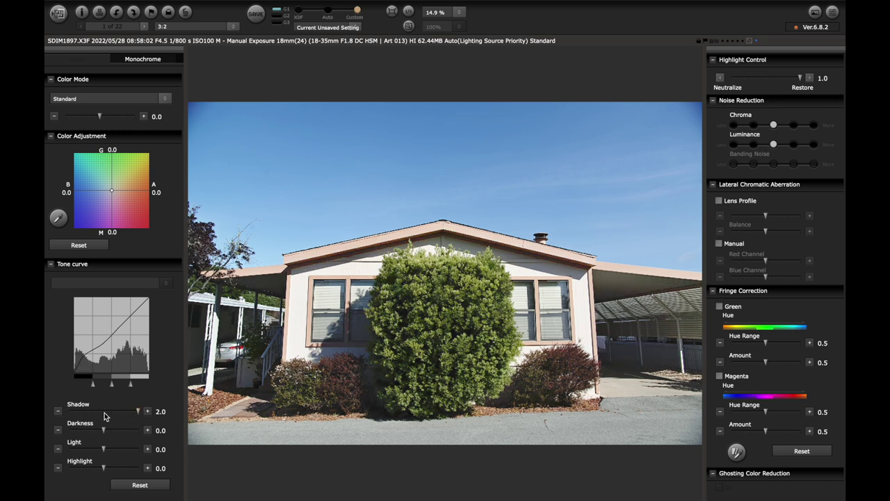
left_click(104, 415)
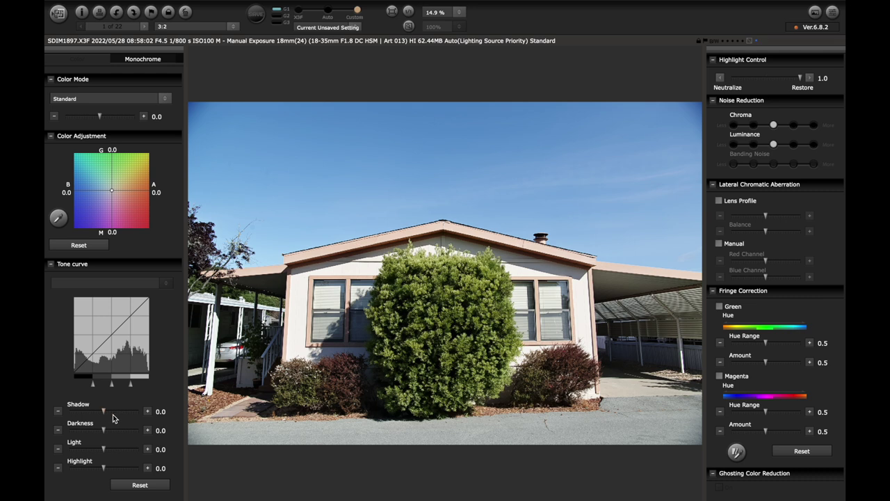
left_click(69, 450)
left_click(138, 450)
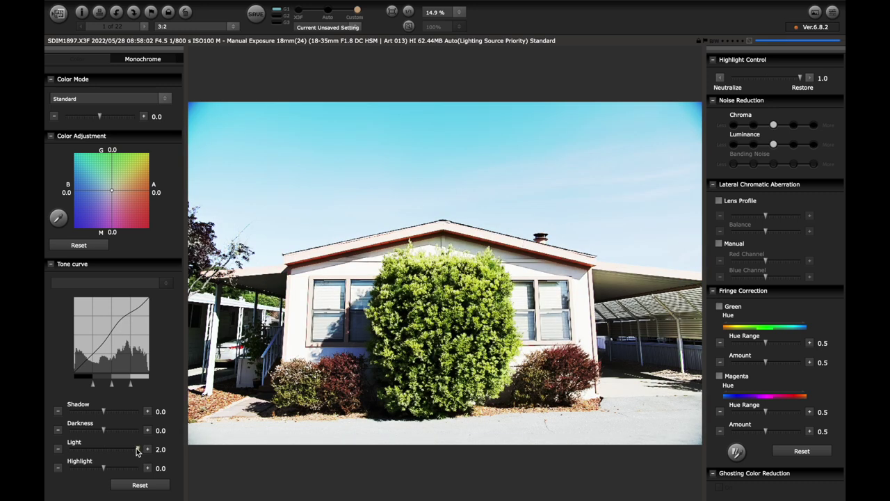
left_click(104, 448)
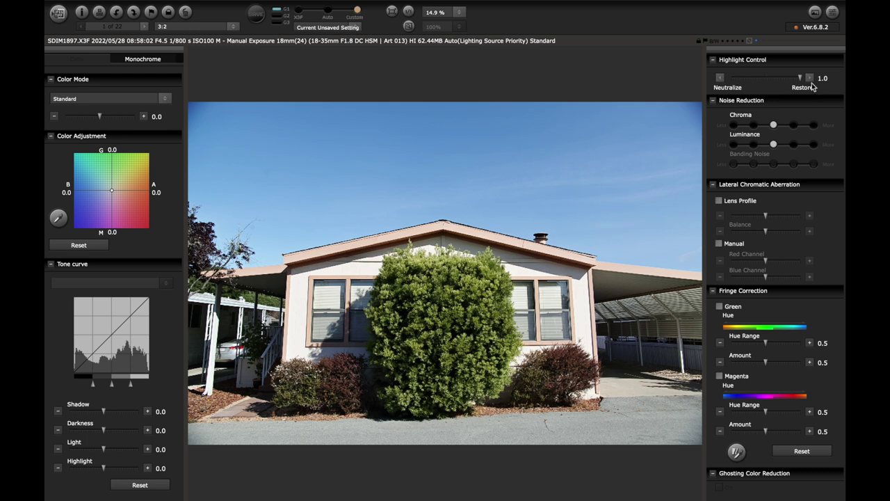
Try Highlight Control at the Neutralize end, 0.0, and restore it to 1.0
left_click(721, 79)
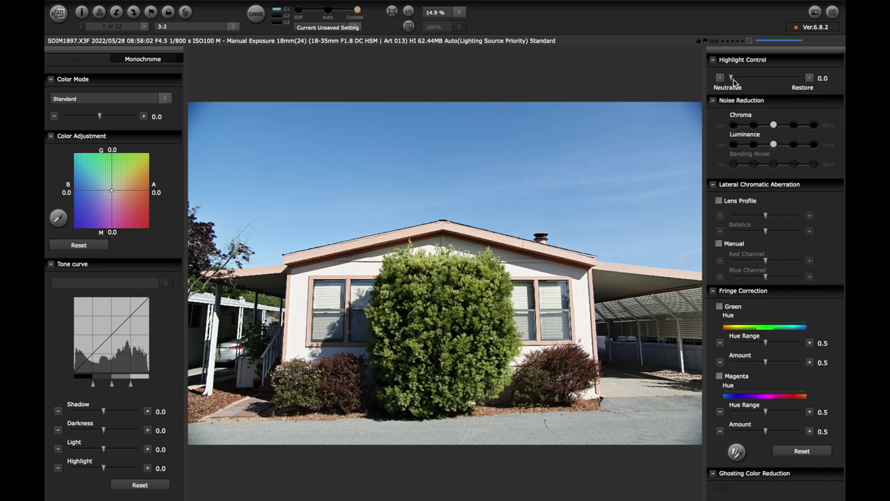
left_click(809, 78)
Set both Chroma and Luminance noise reduction to their lowest levels
left_click(732, 124)
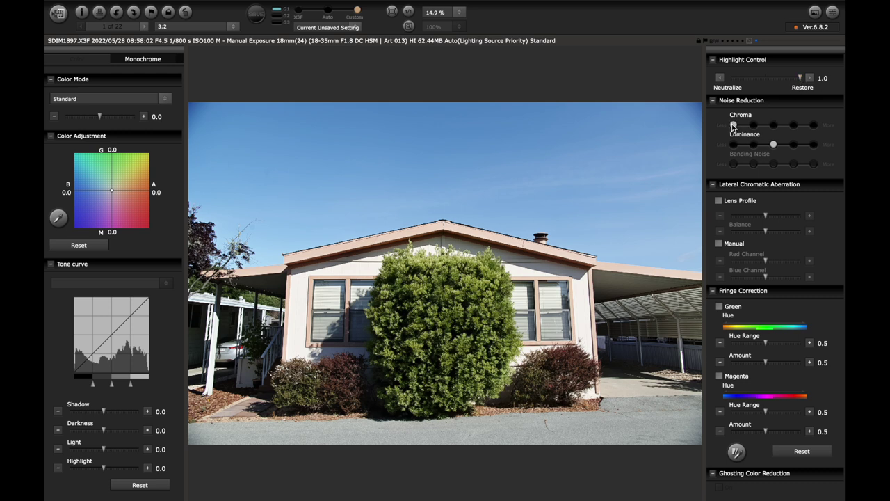
left_click(733, 143)
Raise the Contrast in the tonal adjustments to 0.0
scroll(158, 294, "up", 10)
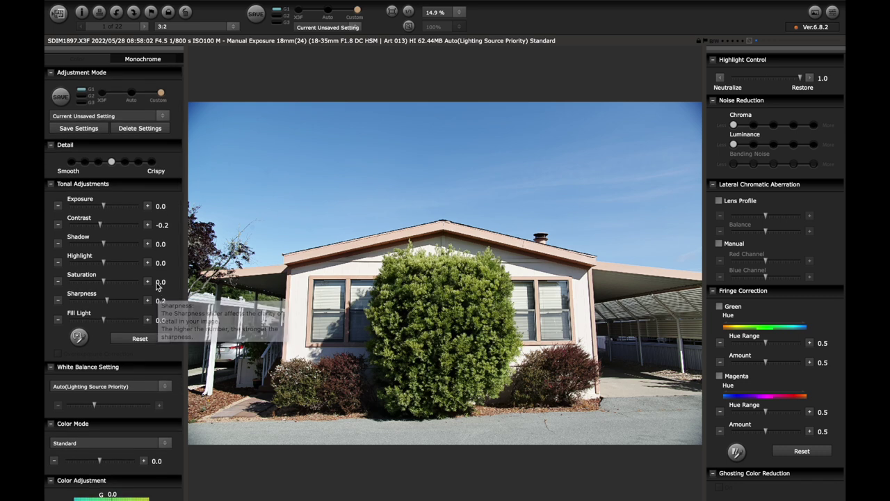
left_click(147, 225)
left_click(146, 225)
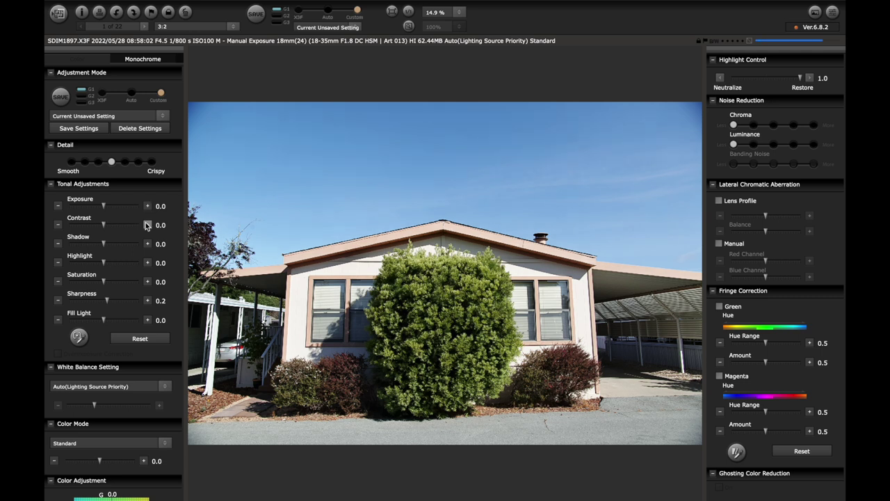
Set the tonal Highlight to -2.0 and Sharpness to -1.0
left_click(71, 262)
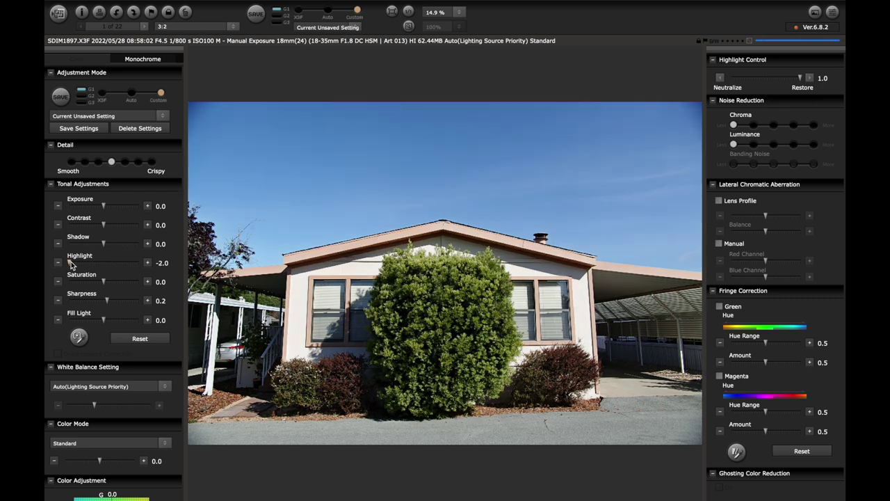
left_click(89, 302)
left_click(58, 301)
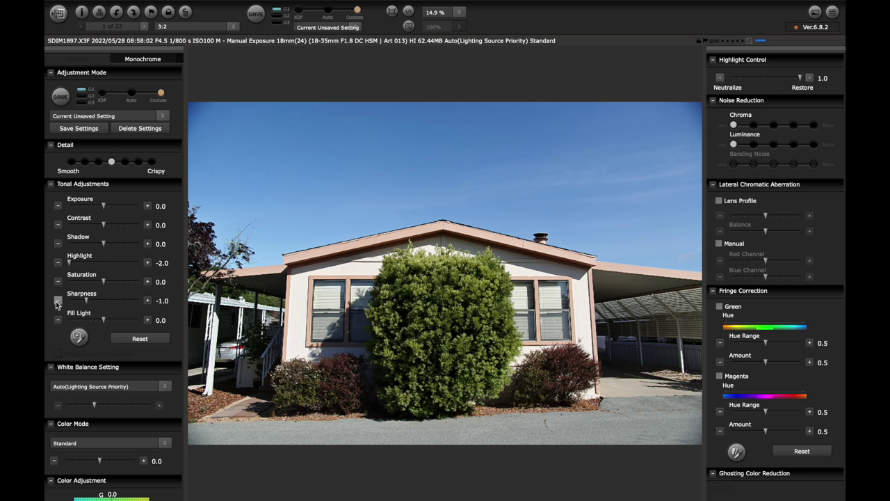
Raise Fill Light to 0.3 and Exposure to 0.2
left_click(147, 320)
left_click(147, 321)
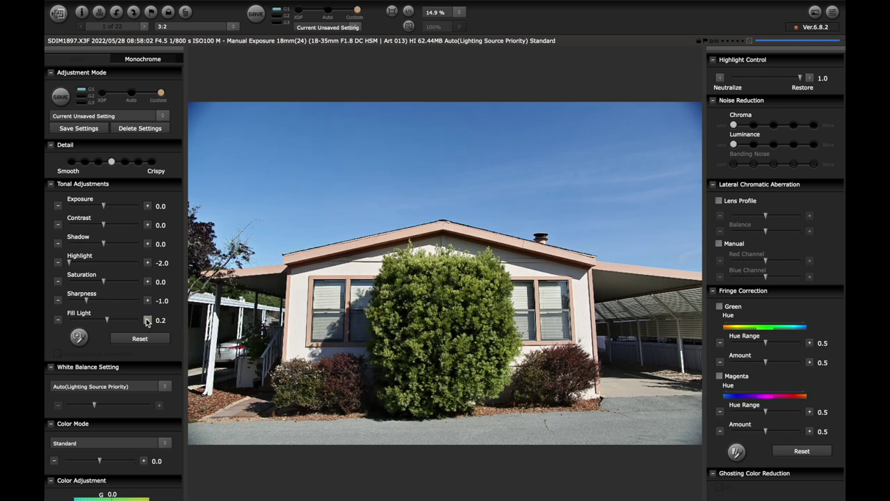
left_click(147, 320)
left_click(147, 206)
left_click(148, 206)
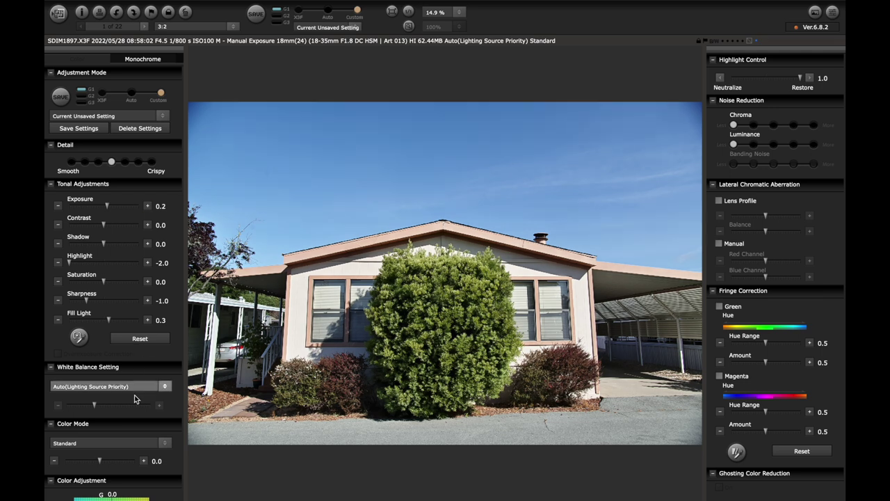
Shift the color adjustment toward amber, setting the A value to 4.0
scroll(134, 393, "down", 3)
scroll(135, 398, "down", 2)
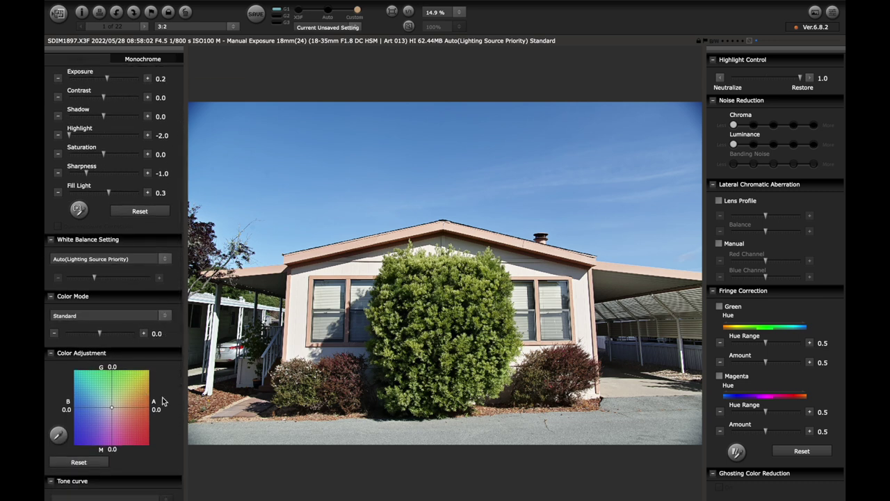
scroll(165, 400, "down", 2)
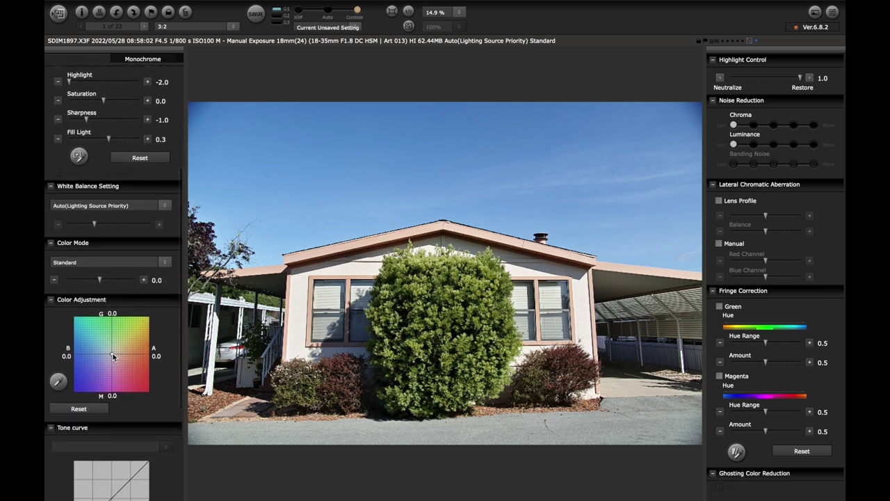
left_click_drag(113, 356, 117, 358)
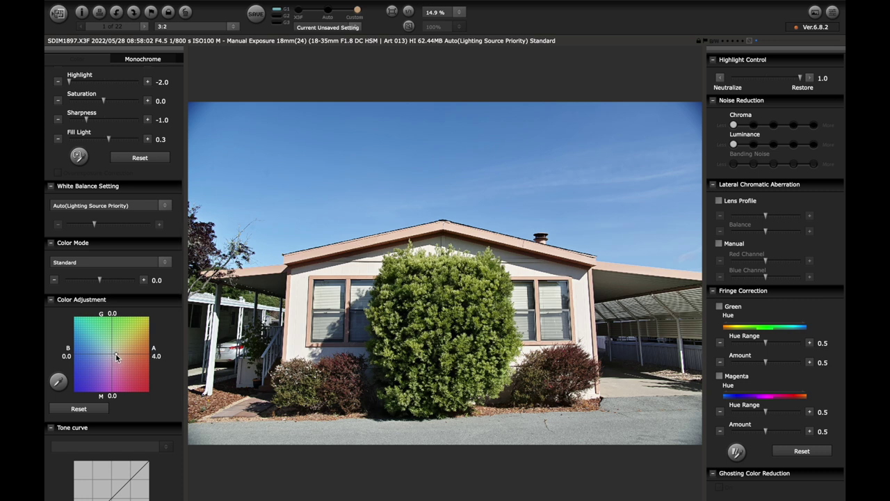
Fine-tune the color adjustment point just to the amber side of the color square's center
left_click_drag(116, 357, 116, 358)
left_click_drag(115, 358, 116, 355)
scroll(156, 178, "up", 5)
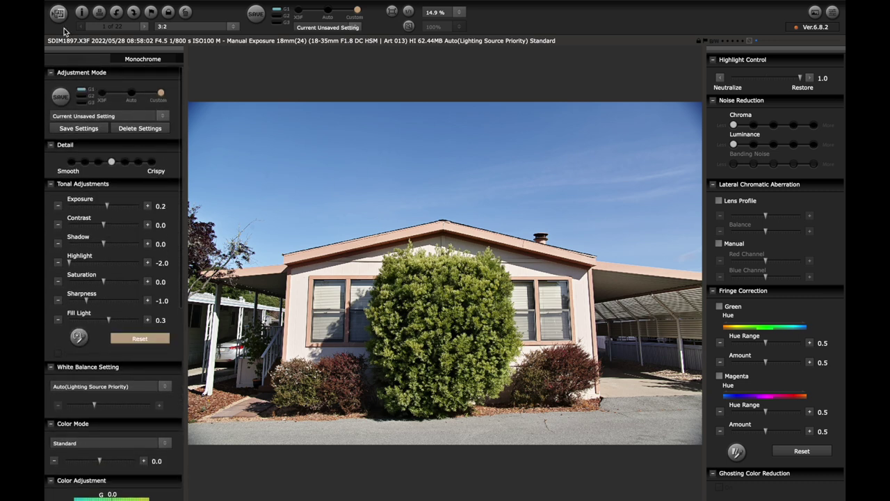
Open the image export settings for SDIM1897.X3F, check the output size options, and set the output file type to TIFF 16-bit
left_click(58, 14)
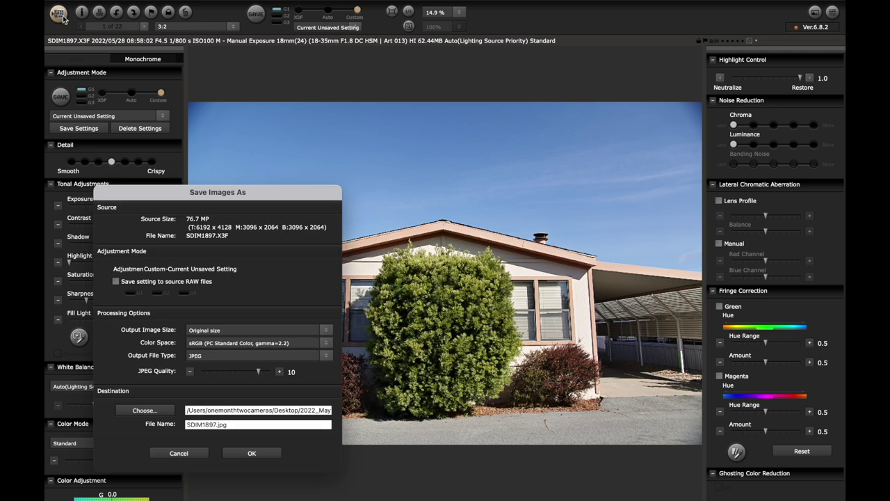
left_click(328, 330)
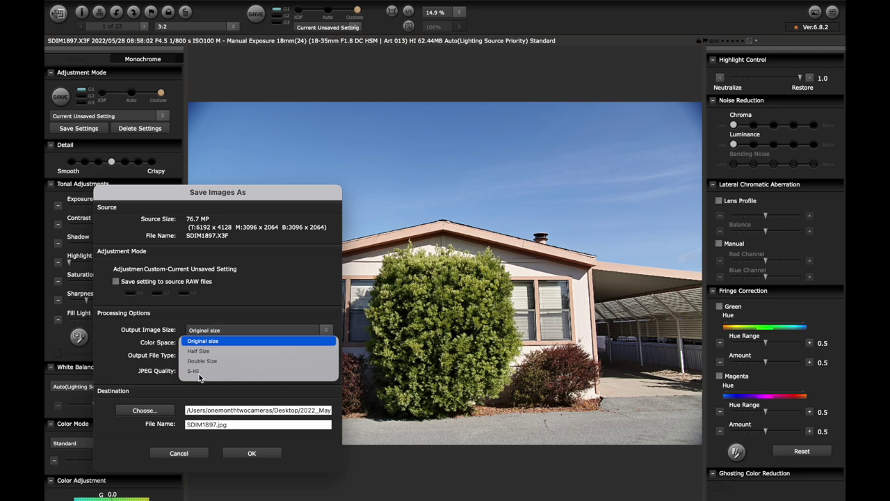
left_click(278, 304)
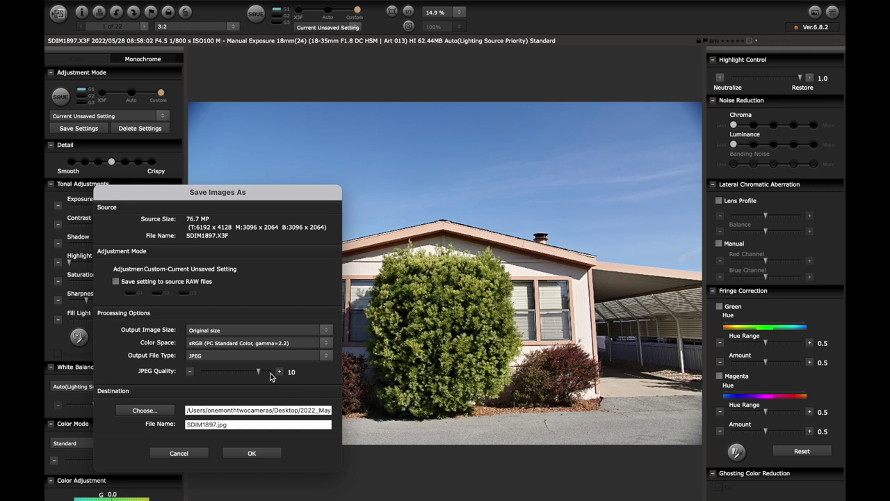
left_click(326, 357)
left_click(204, 386)
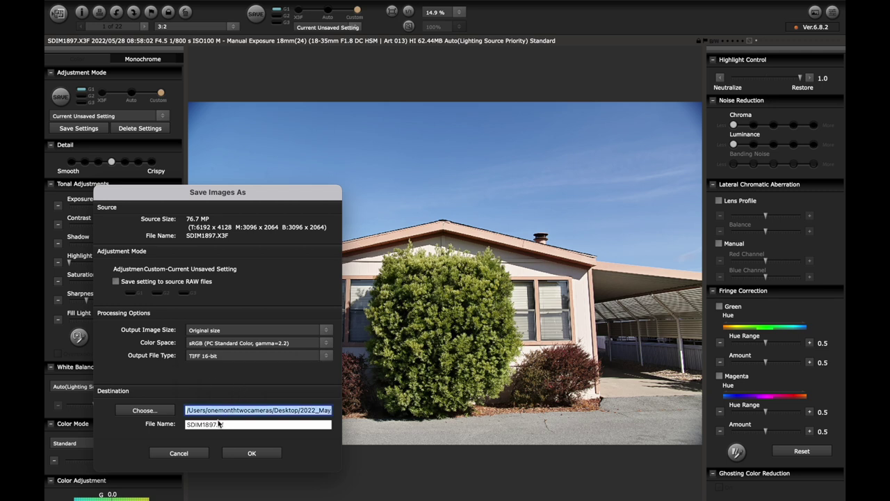
Choose the Raw folder in 2022_May as the destination and export the photo as SDIM1897.tif
left_click(165, 412)
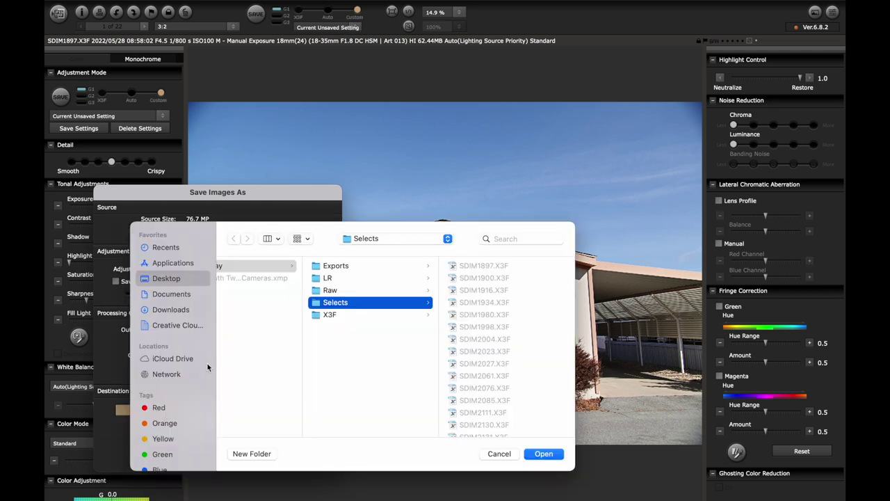
left_click(348, 268)
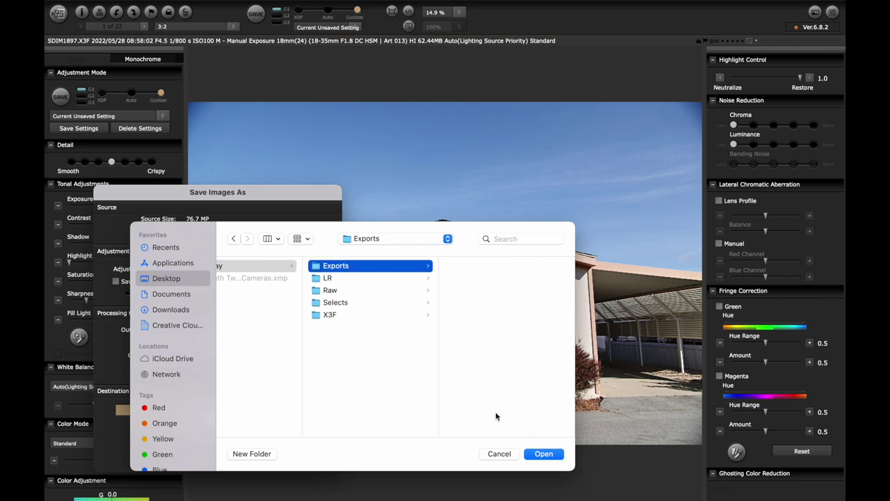
left_click(378, 290)
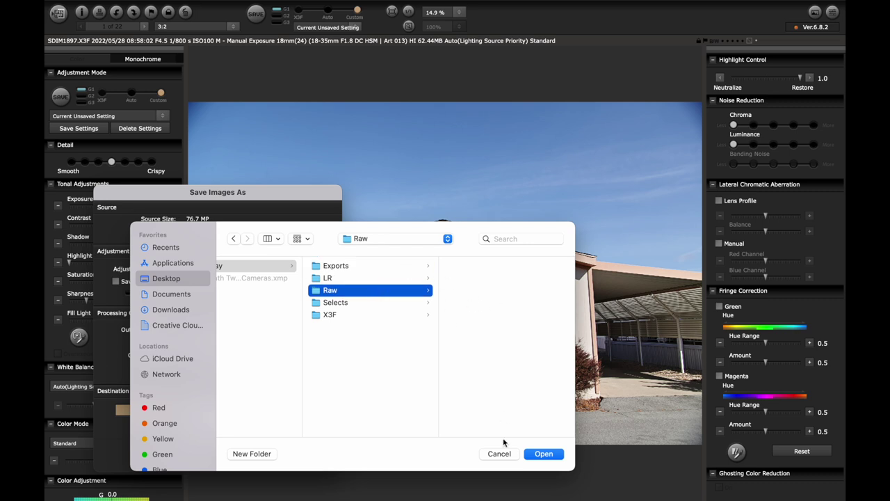
left_click(544, 454)
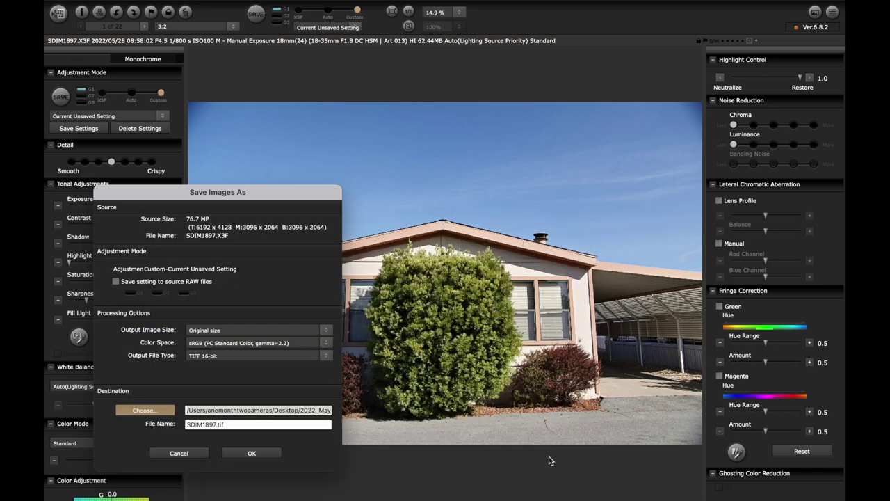
left_click(253, 453)
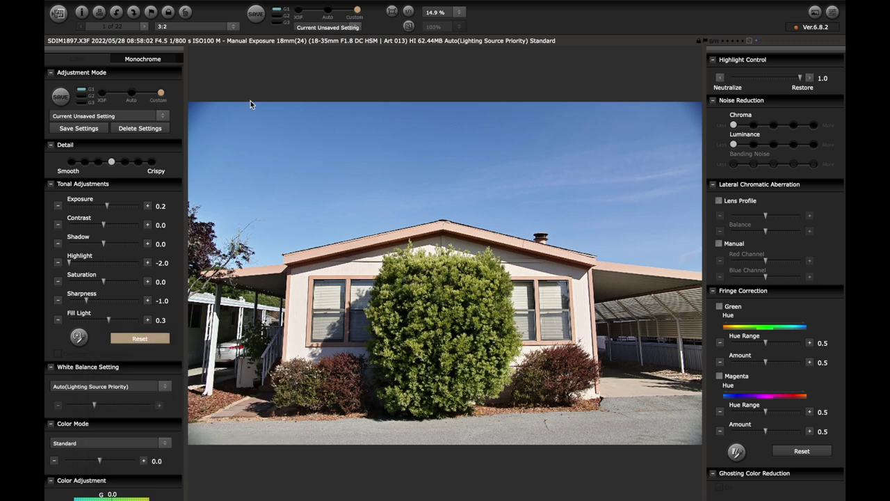
Go to the next photo, SDIM1900.X3F, saving the changed settings in the previous photo's RAW file
left_click(146, 27)
left_click(443, 197)
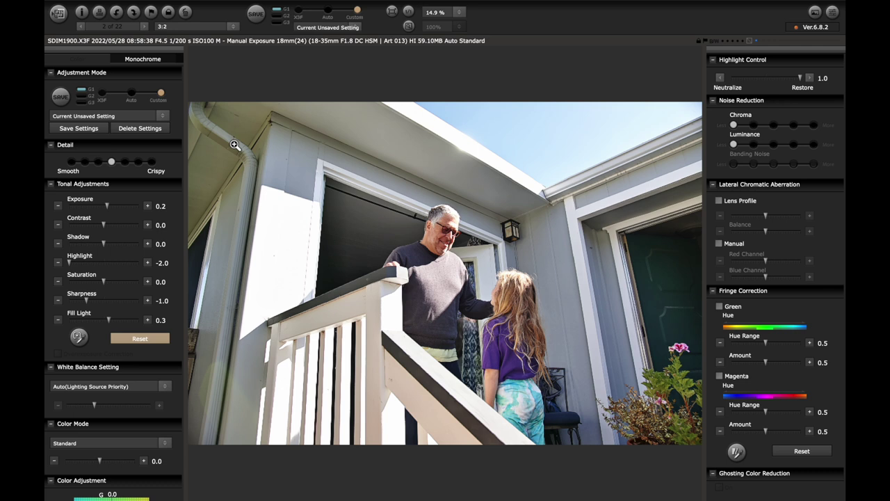
left_click(101, 129)
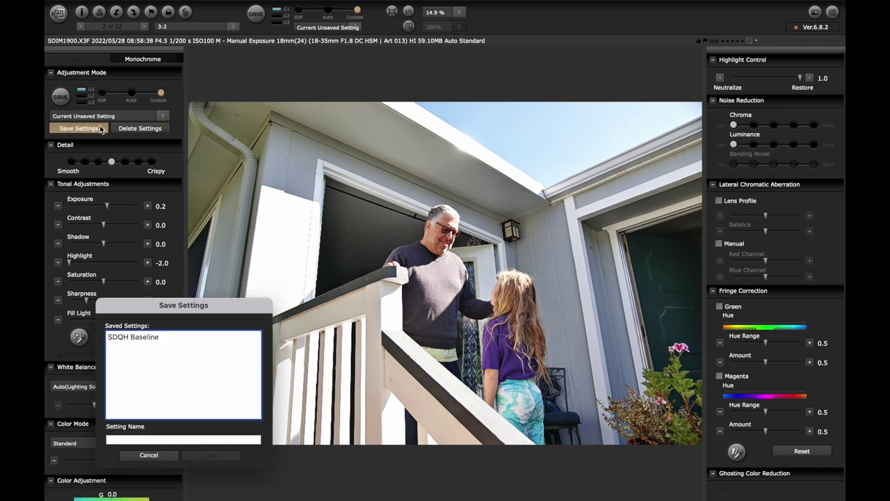
left_click(219, 437)
type("Video")
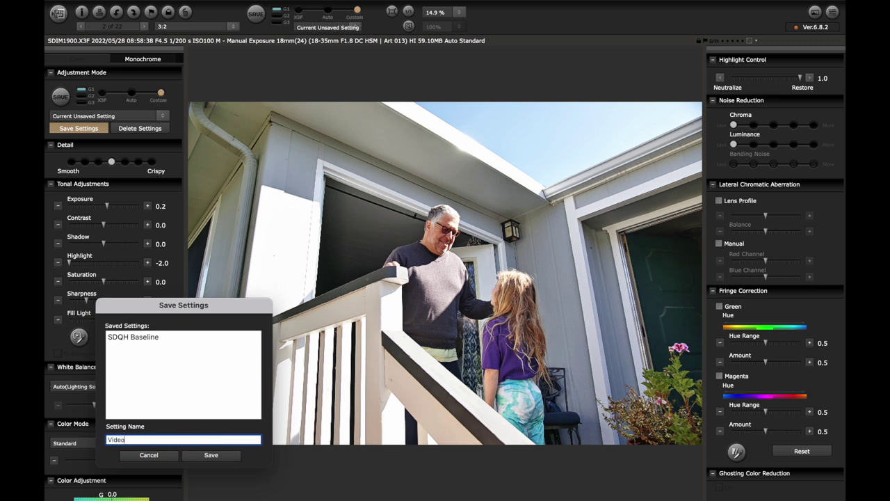
left_click_drag(125, 439, 78, 434)
key("BackSpace")
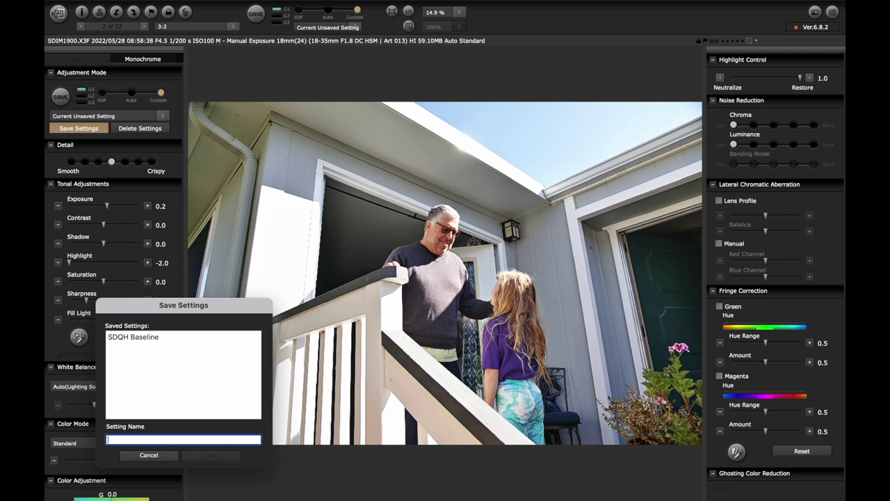
left_click(143, 457)
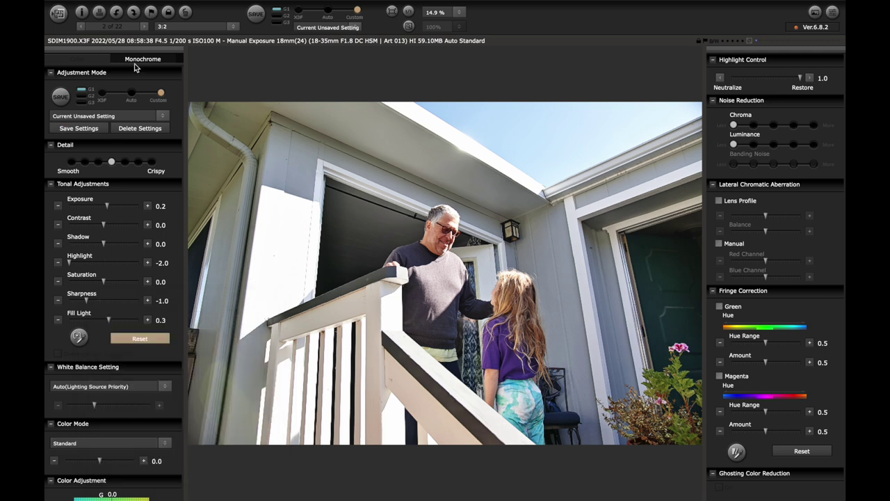
Apply the saved SDQH Baseline setting to SDIM1900.X3F and review its color adjustment and tone curve values
left_click(163, 116)
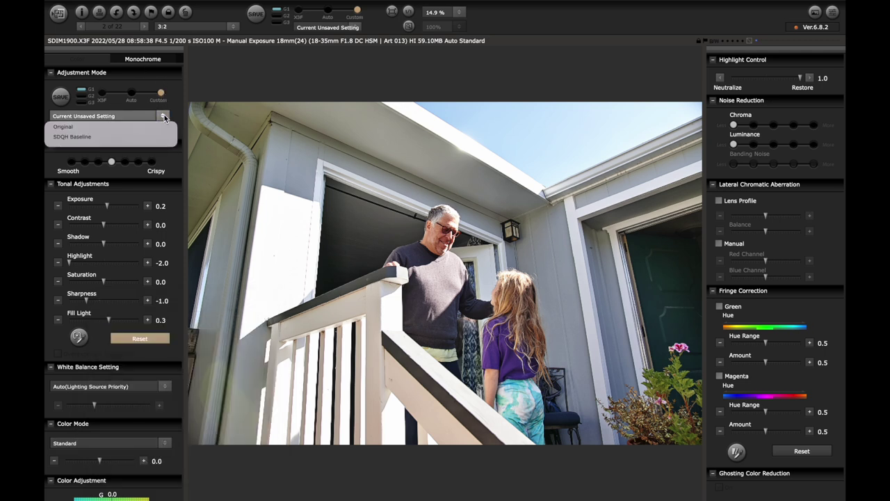
left_click(81, 137)
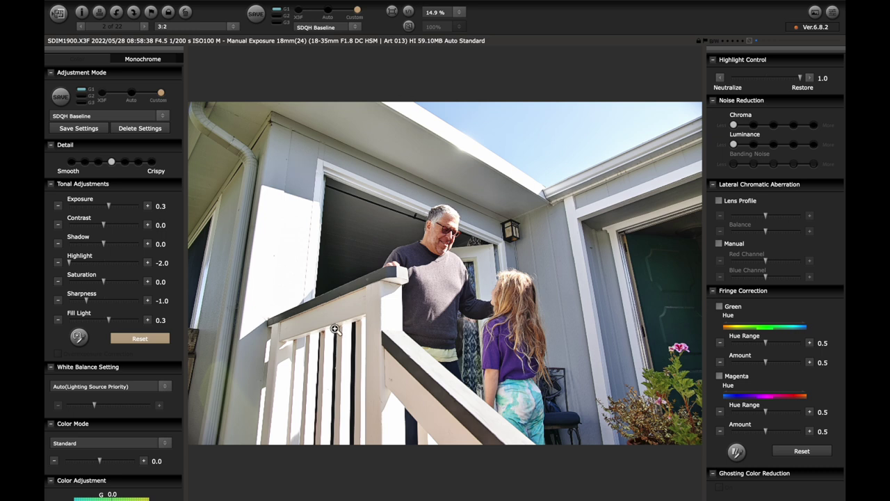
scroll(126, 388, "down", 10)
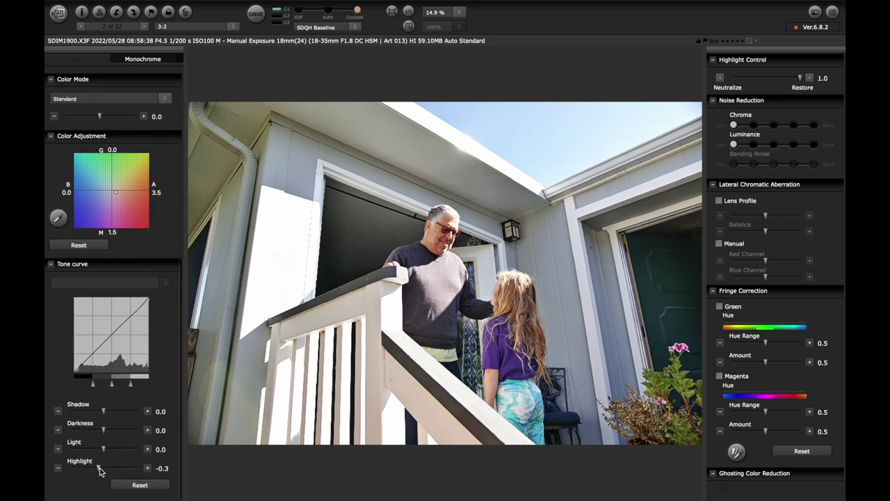
scroll(98, 471, "up", 10)
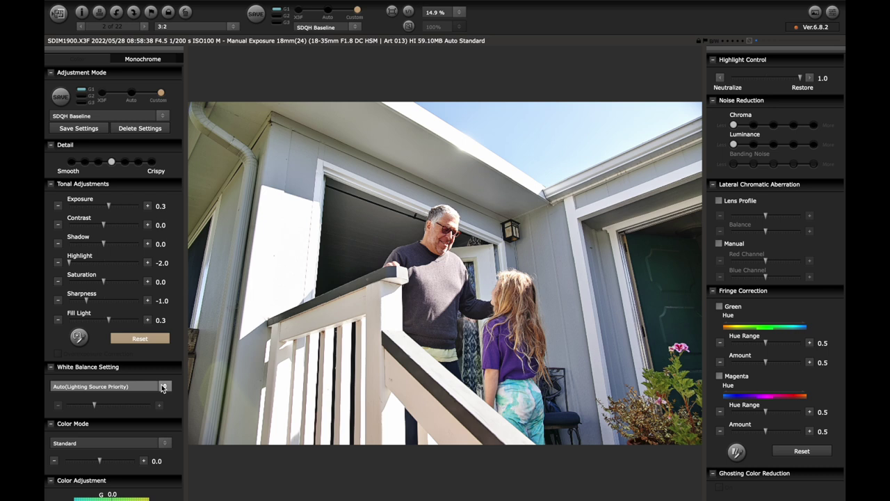
scroll(165, 407, "down", 3)
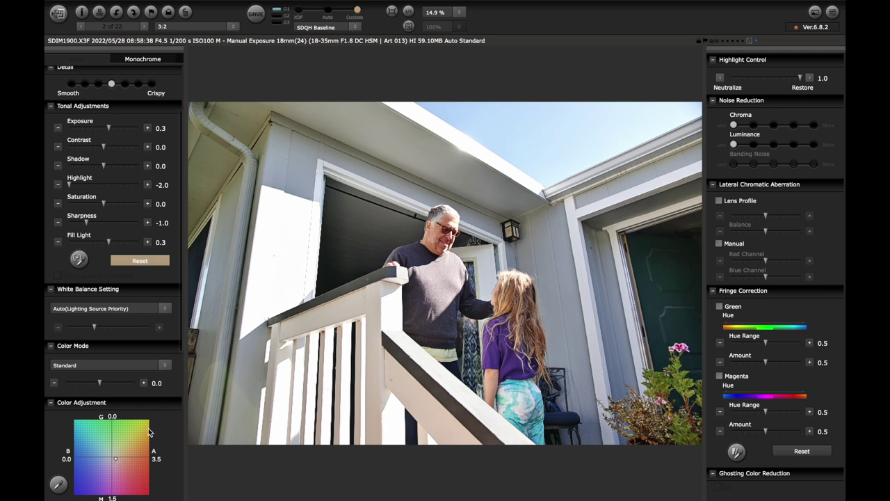
Try the smoothest Detail level, and settle on one notch from the middle toward Smooth
scroll(157, 333, "up", 3)
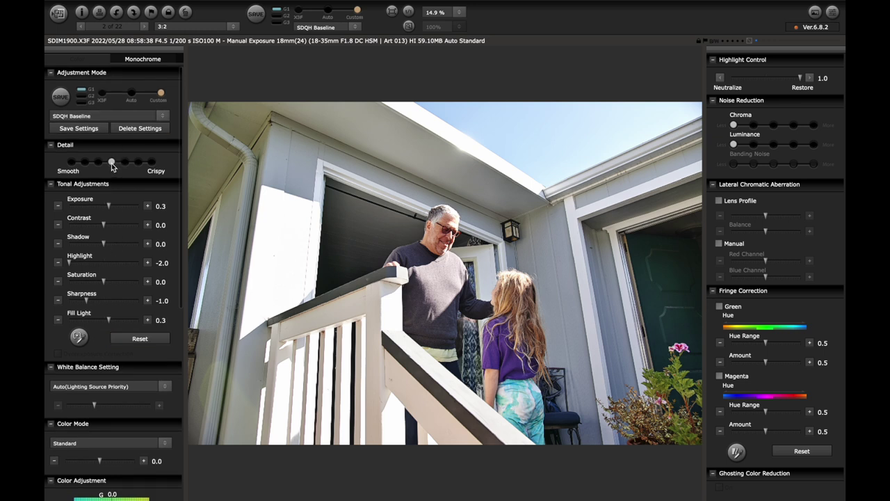
left_click(72, 162)
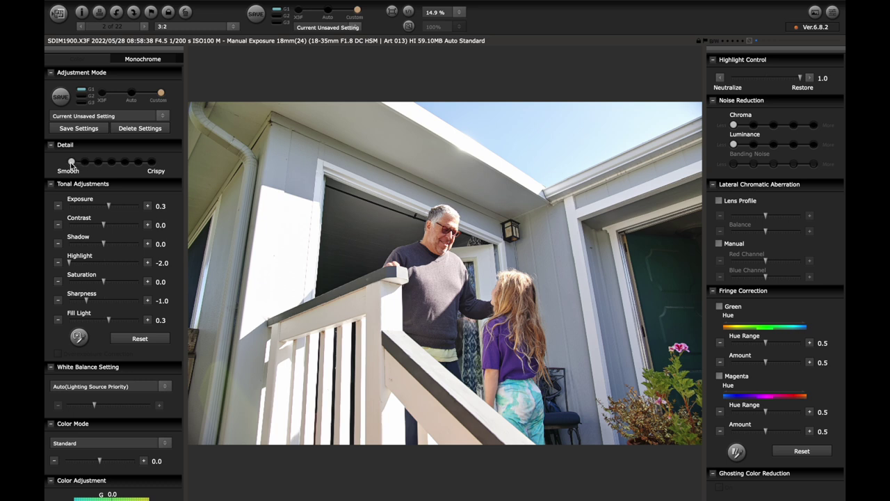
left_click(97, 162)
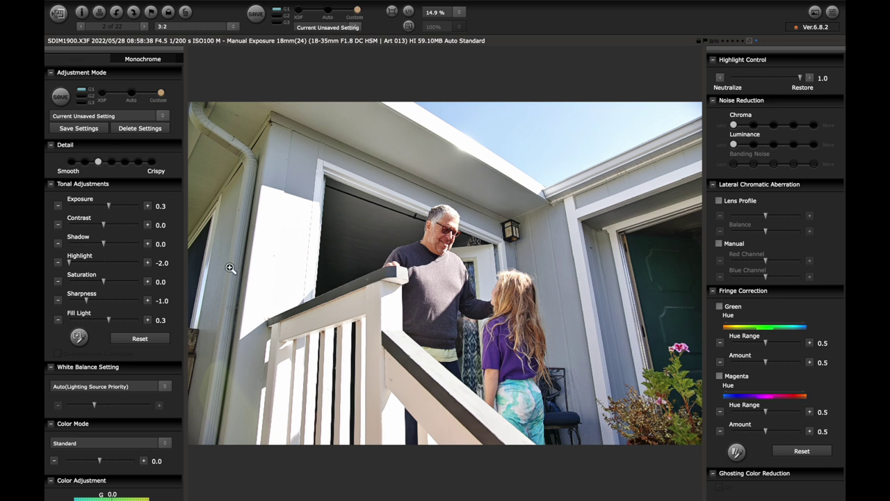
Lower the tonal Exposure to 0.2 and Contrast to -0.2
left_click(59, 208)
left_click(58, 226)
left_click(58, 227)
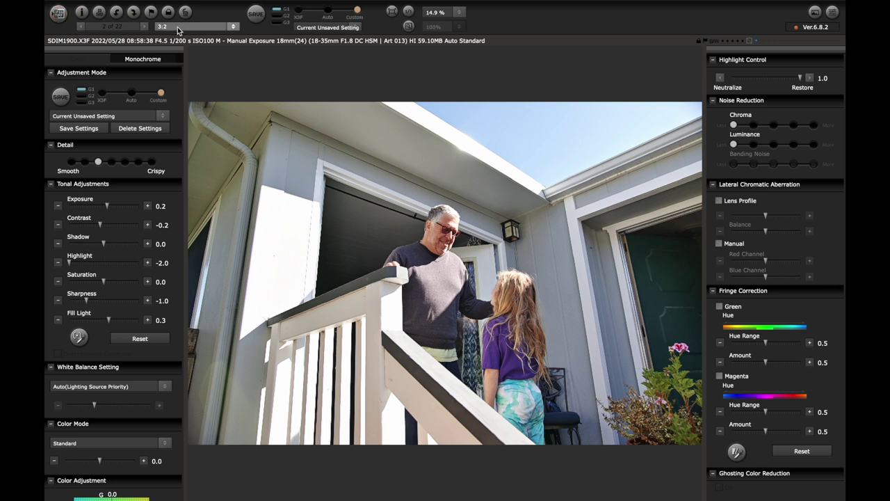
Export the photo as SDIM1900.tif in original-size 16-bit TIFF, and return to the image browser, saving the settings in the RAW file
left_click(60, 15)
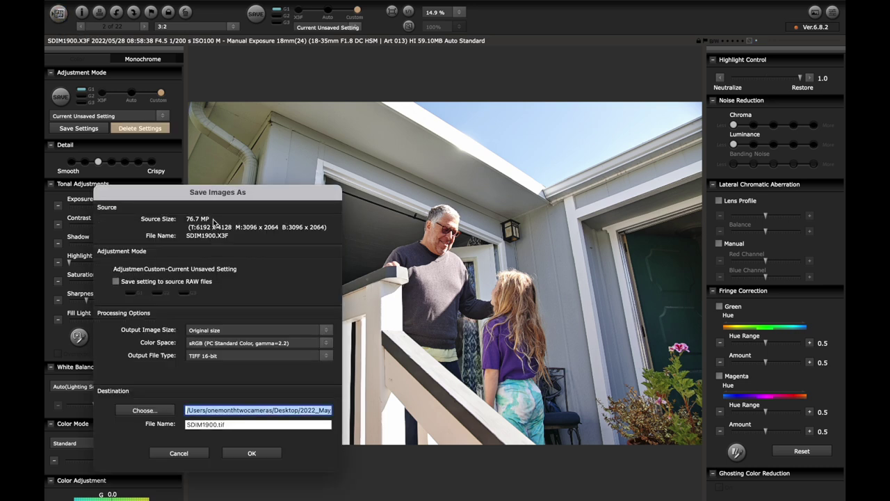
left_click(251, 453)
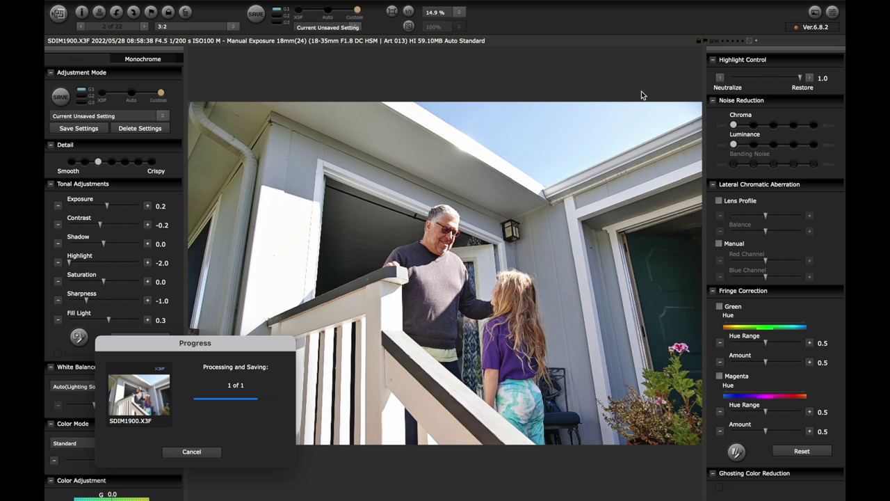
mouse_move(54, 21)
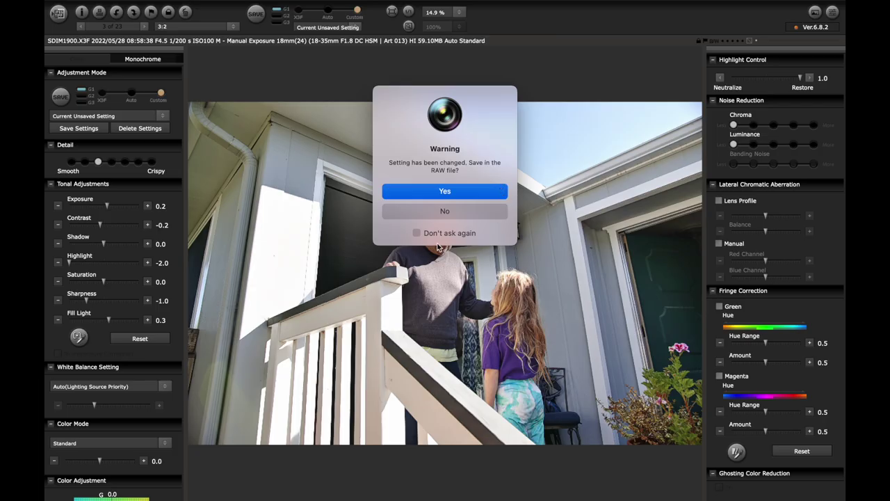
key("Return")
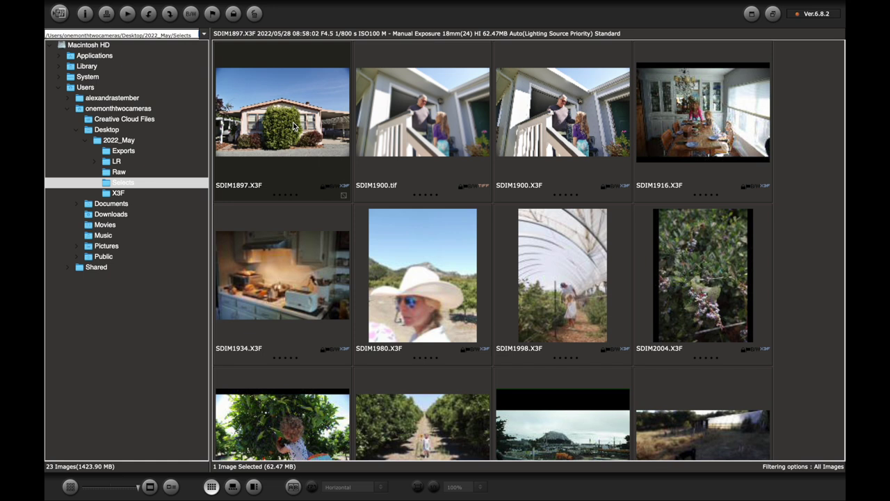
Reopen SDIM1897.X3F and return to the image browser, saving its settings in the RAW file and turning off further save prompts
double_click(294, 125)
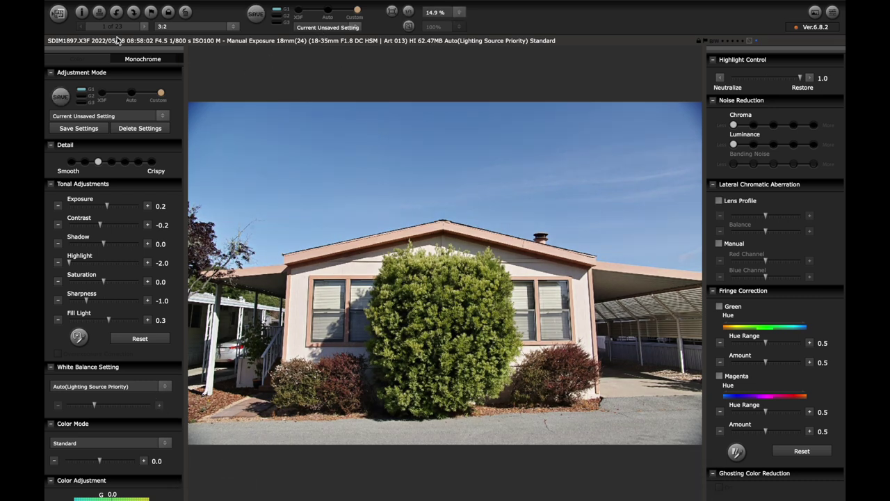
left_click(58, 12)
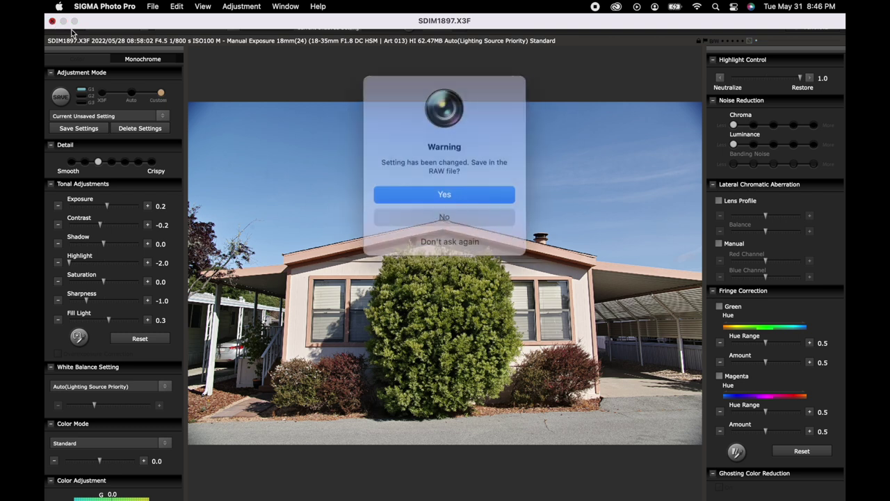
left_click(416, 233)
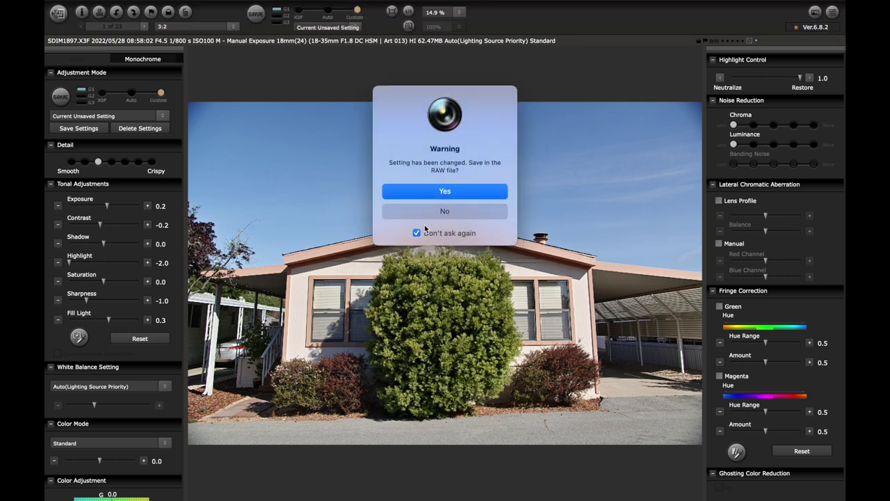
left_click(470, 192)
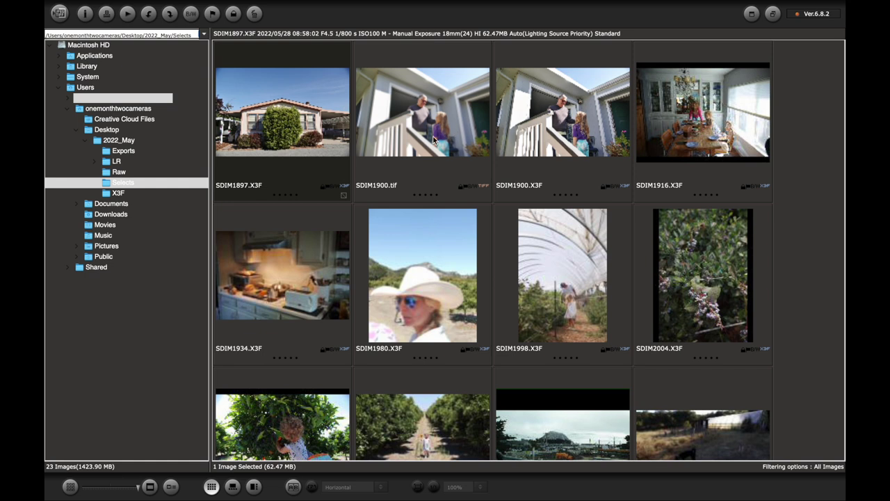
Open SDIM1916.X3F from the image browser and apply the saved SDQH Baseline setting
double_click(727, 117)
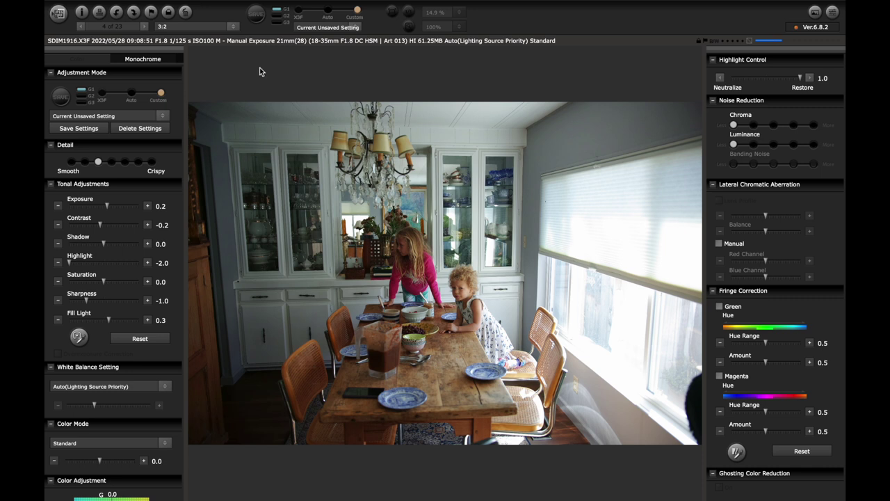
left_click(164, 116)
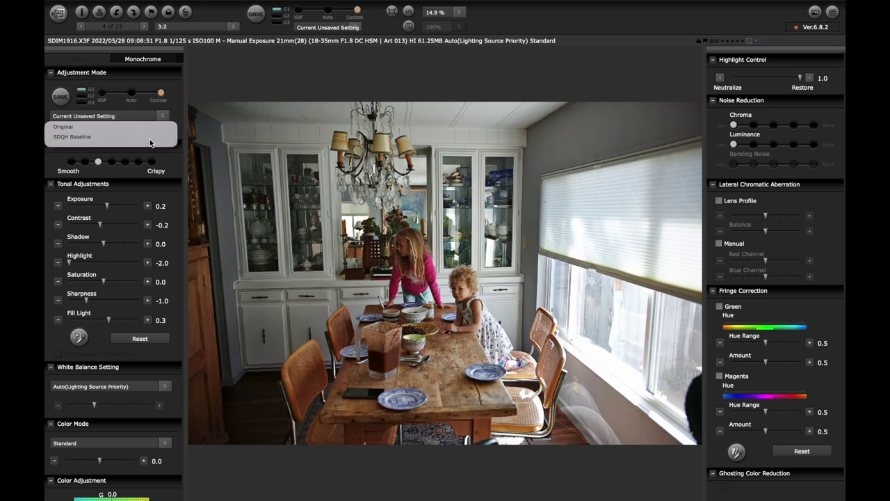
left_click(82, 137)
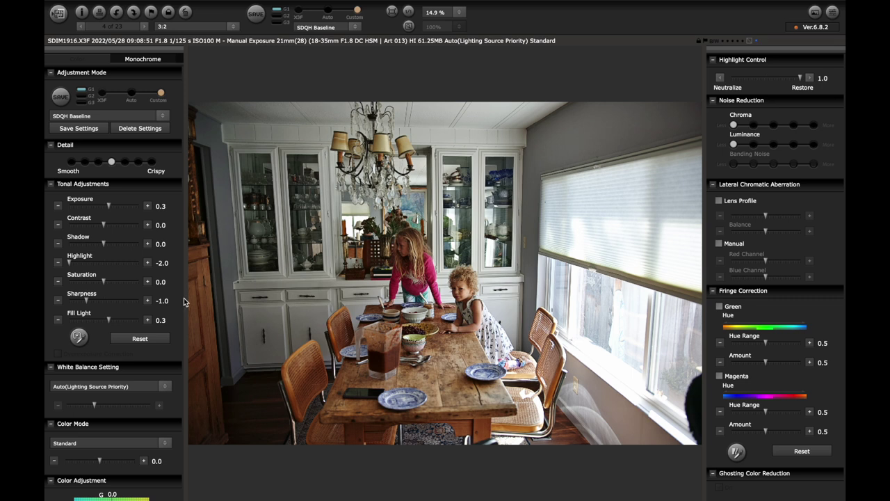
Set the tonal Contrast to -0.3 and Fill Light to 0.5 for SDIM1916.X3F
left_click(59, 226)
left_click(58, 225)
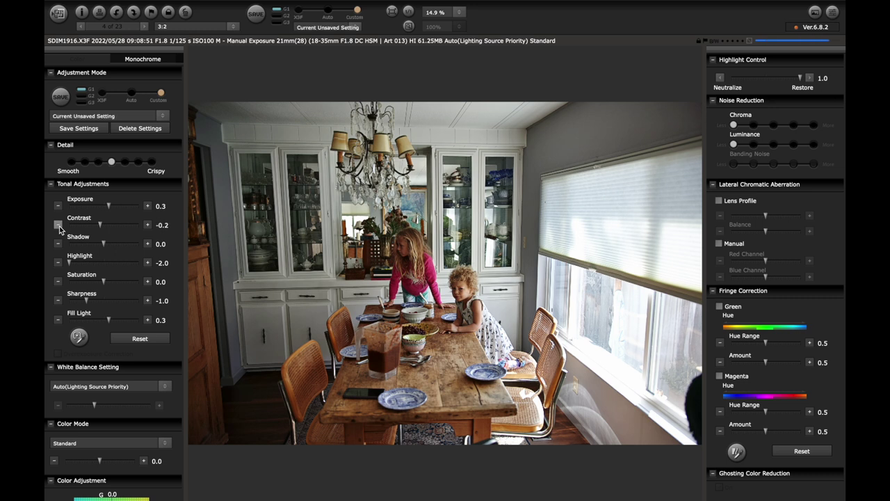
left_click(58, 225)
left_click(147, 320)
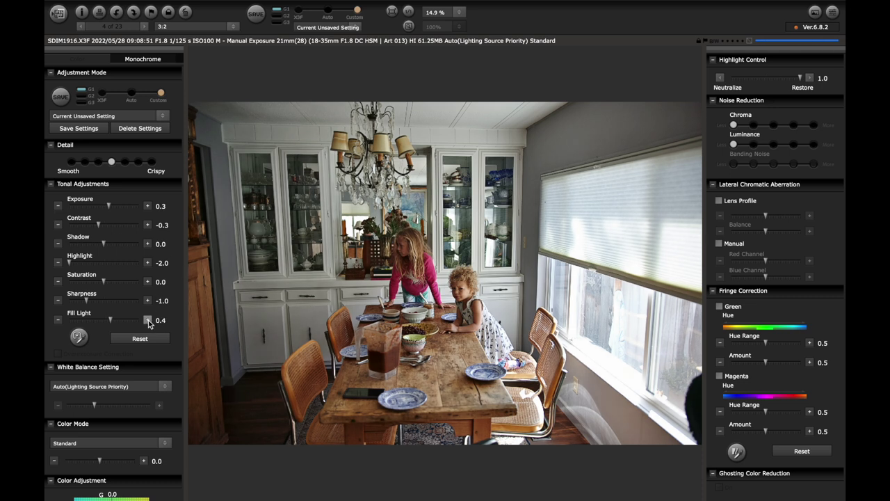
left_click(147, 320)
Try the Portrait color mode on the dining room photo
scroll(152, 327, "down", 5)
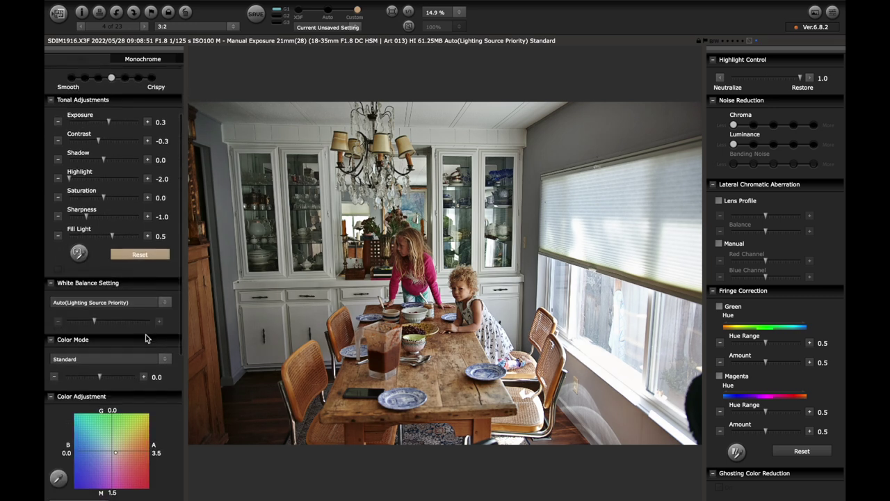
left_click(165, 315)
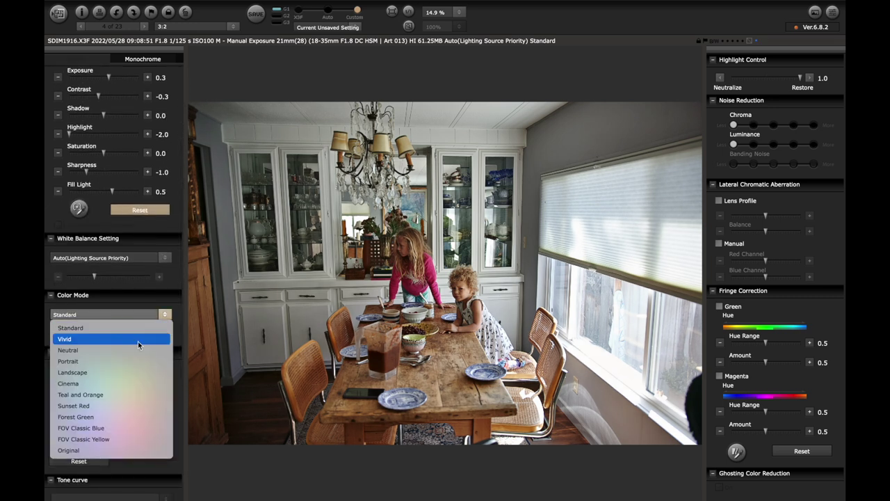
left_click(126, 361)
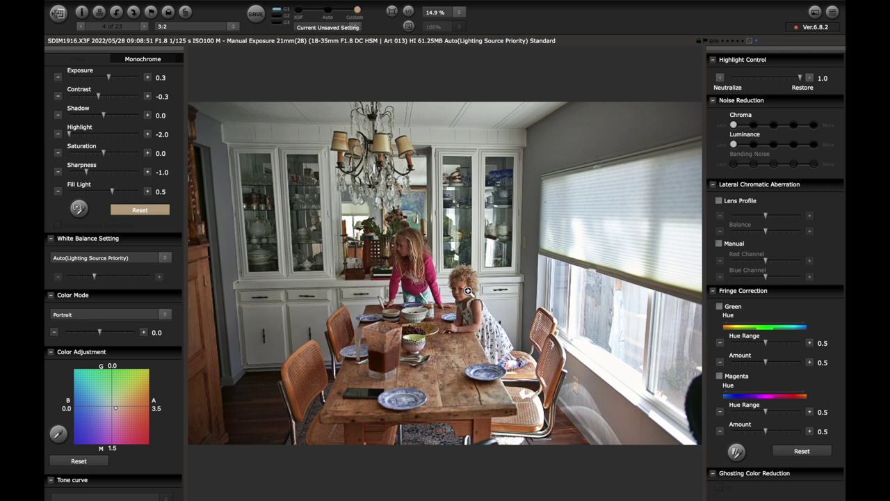
Lower the tonal Fill Light to 0.2
left_click(60, 192)
left_click(59, 192)
left_click(60, 192)
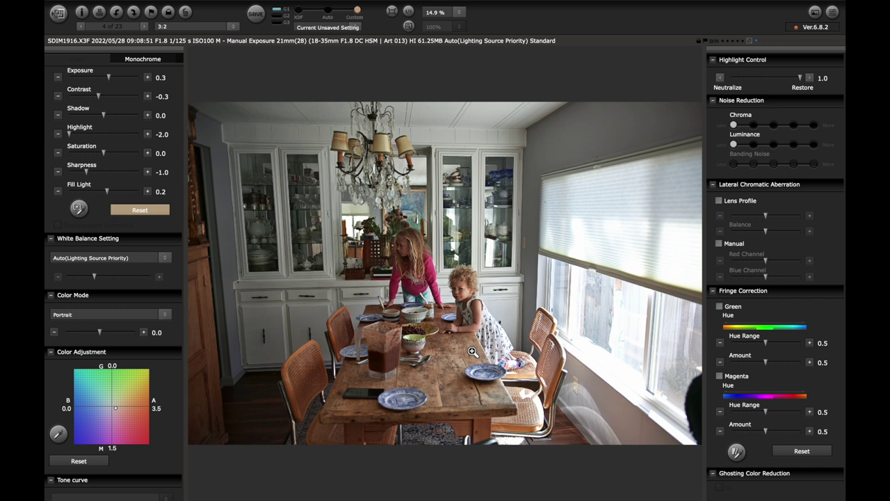
Switch the color mode back to Standard and lower its strength to -3.0
left_click(165, 314)
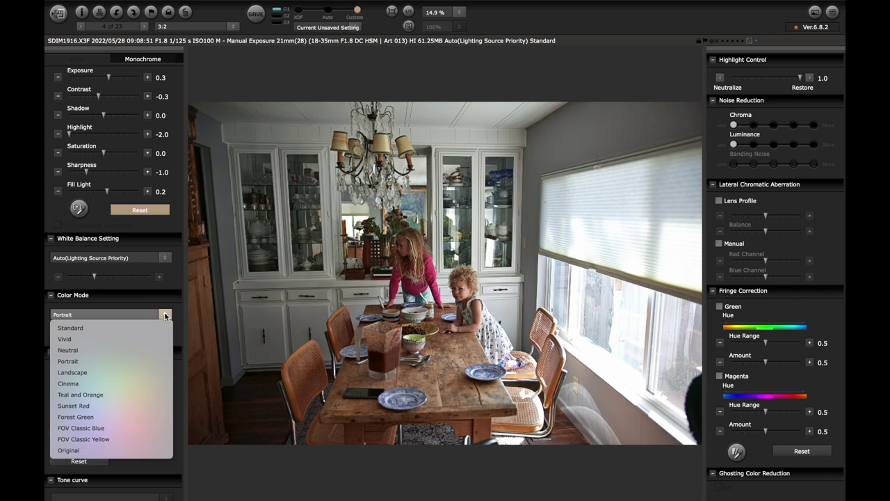
left_click(153, 328)
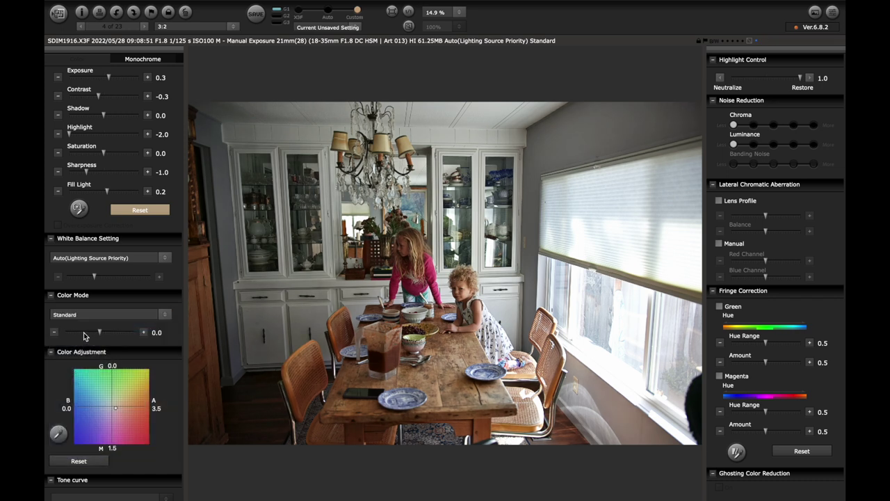
left_click(54, 333)
left_click(54, 333)
left_click(55, 333)
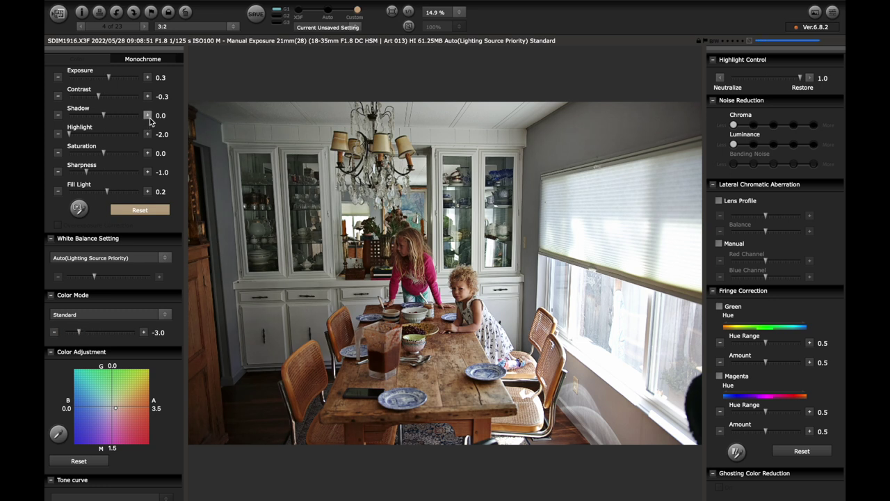
Set the tonal Exposure to 0.4 and Fill Light to 0.3, and lower the tone curve's Highlight to -0.4
left_click(149, 78)
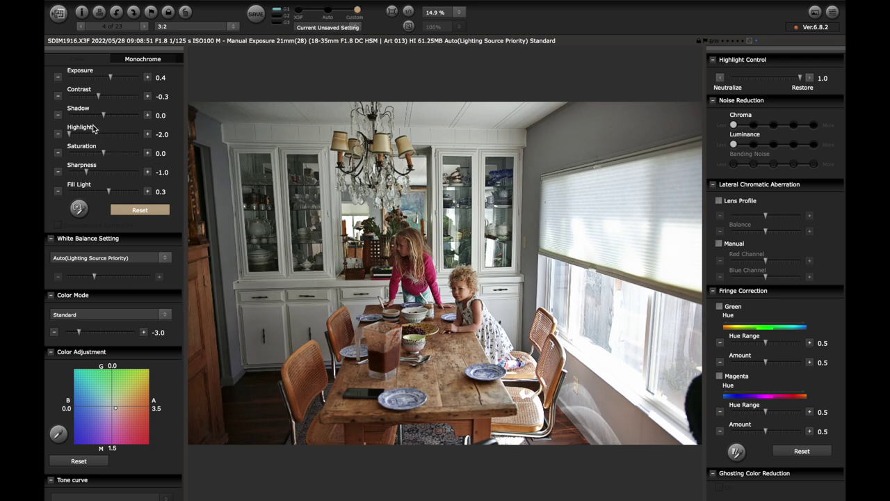
scroll(59, 269, "down", 5)
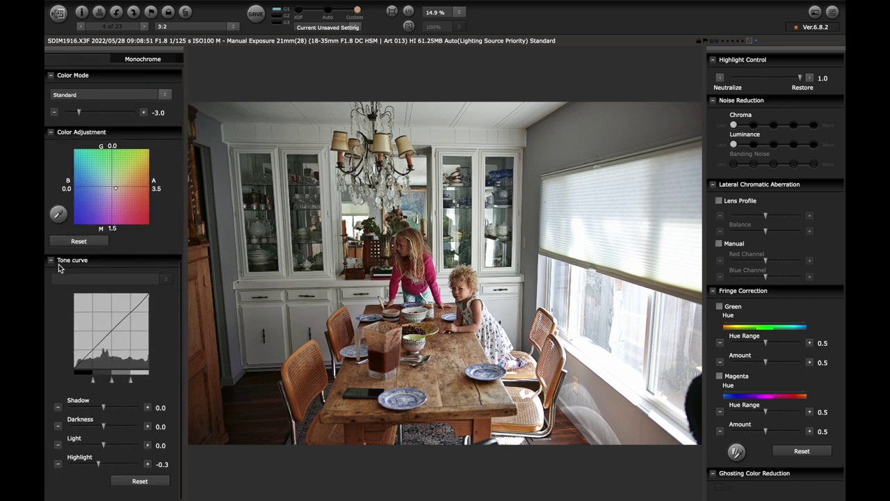
left_click(58, 468)
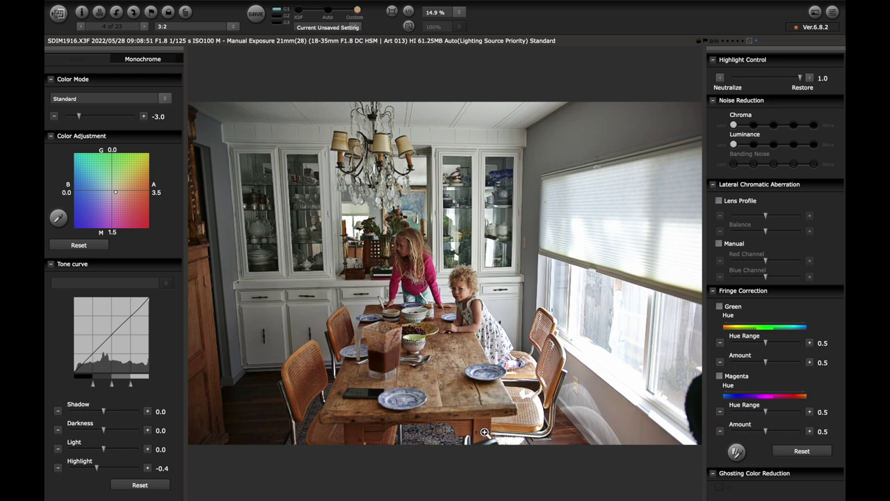
Export the photo as SDIM1916.tif in original-size 16-bit TIFF, choosing the Raw folder as the destination
left_click(64, 13)
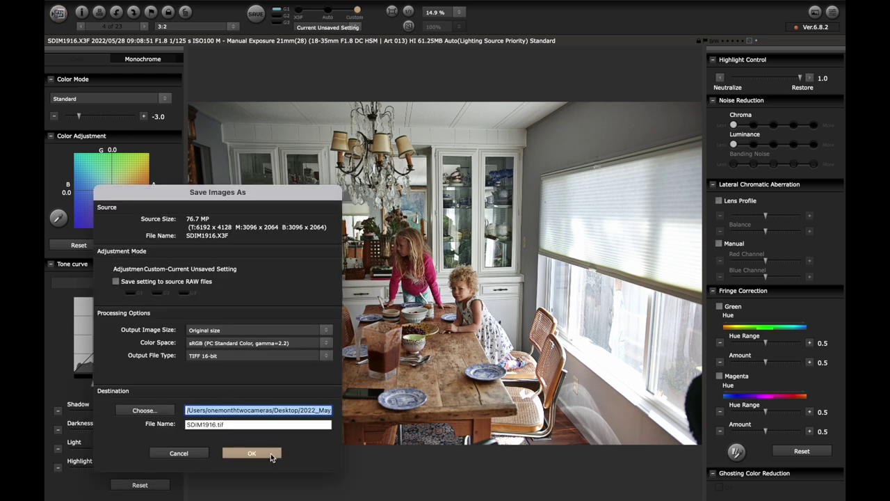
left_click(168, 412)
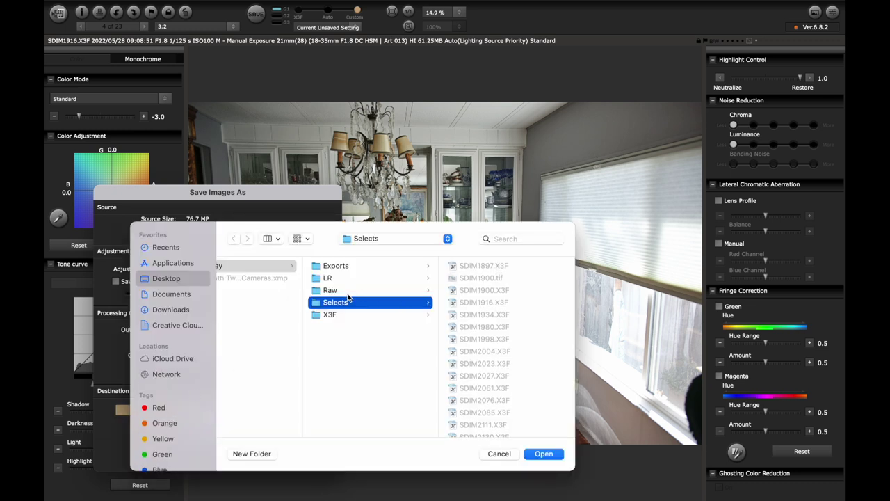
left_click(346, 267)
left_click(336, 292)
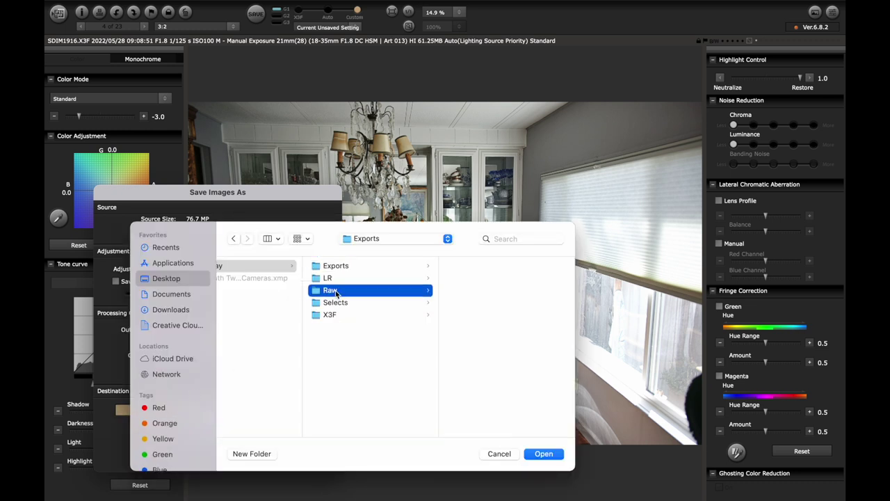
left_click(544, 453)
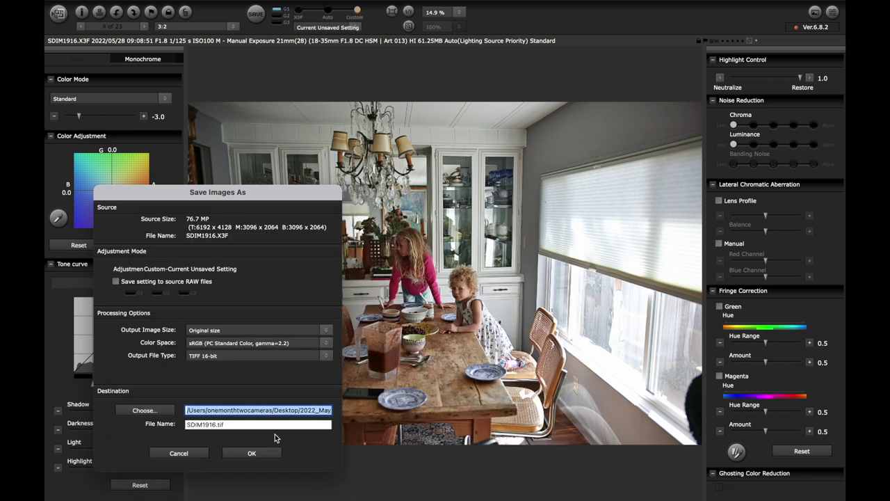
left_click(238, 453)
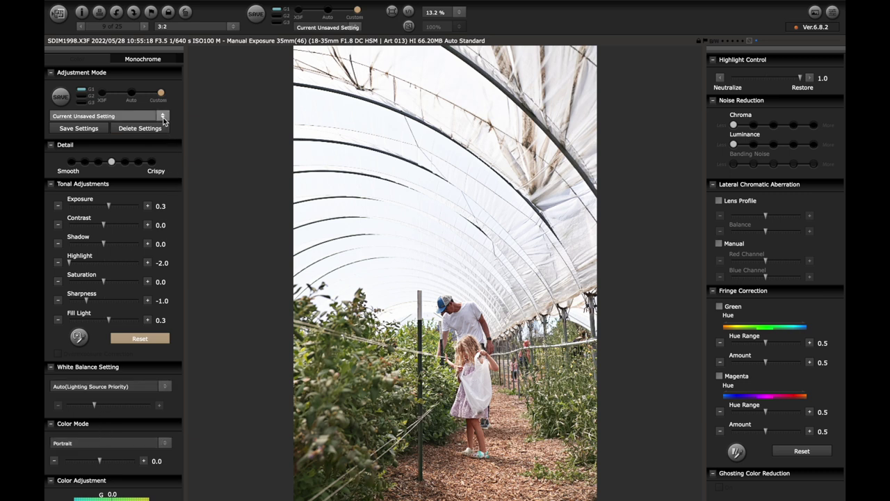
Apply the saved SDQH Baseline setting to SDIM1998.X3F, with the tonal Exposure at 0.0 and Fill Light at 0.5
left_click(164, 119)
left_click(128, 141)
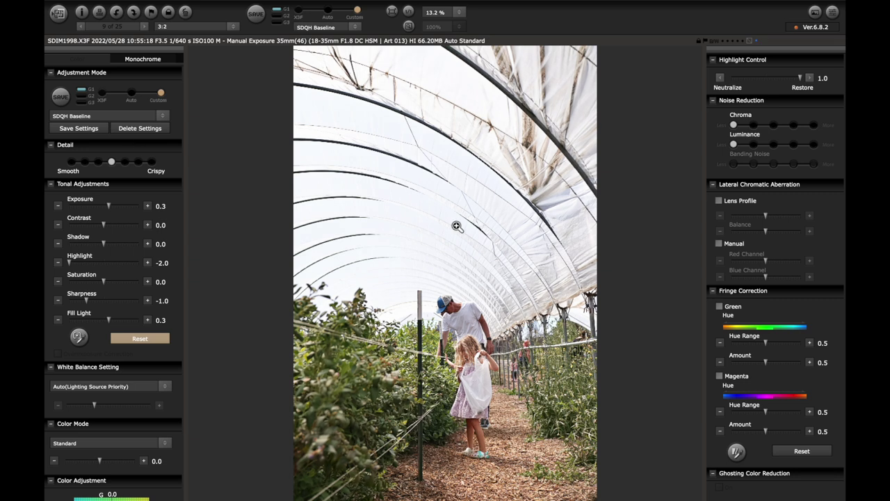
left_click(147, 320)
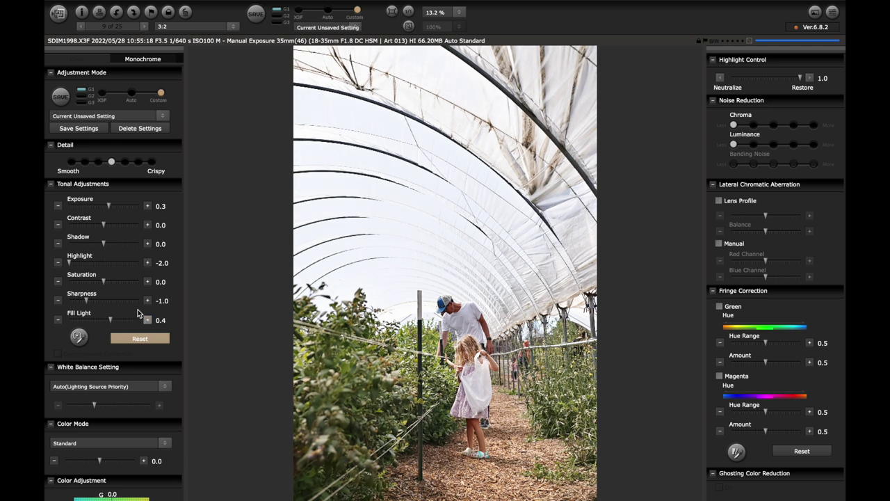
left_click(57, 206)
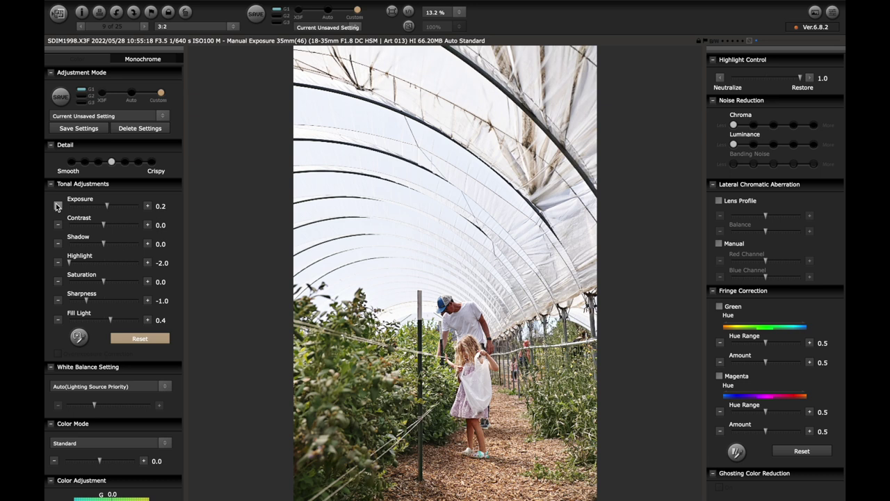
left_click(58, 207)
left_click(57, 208)
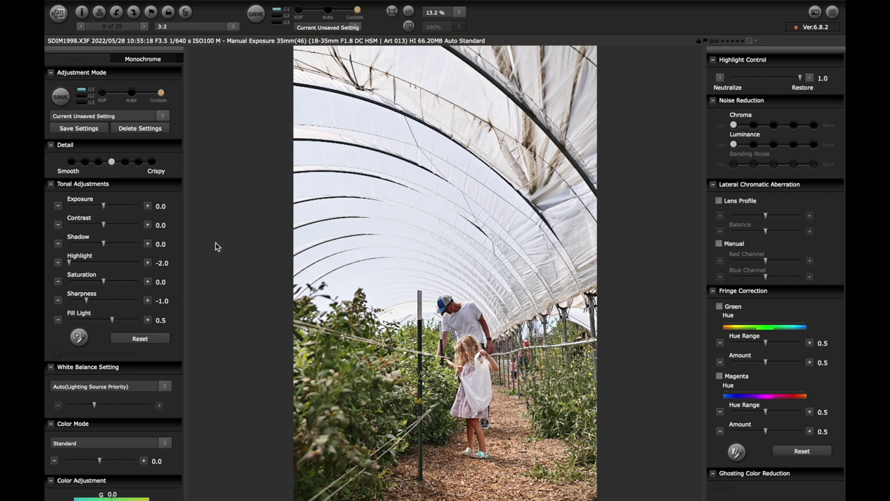
Lower the tone curve's Highlight to -1.3 for the greenhouse photo
scroll(144, 425, "down", 10)
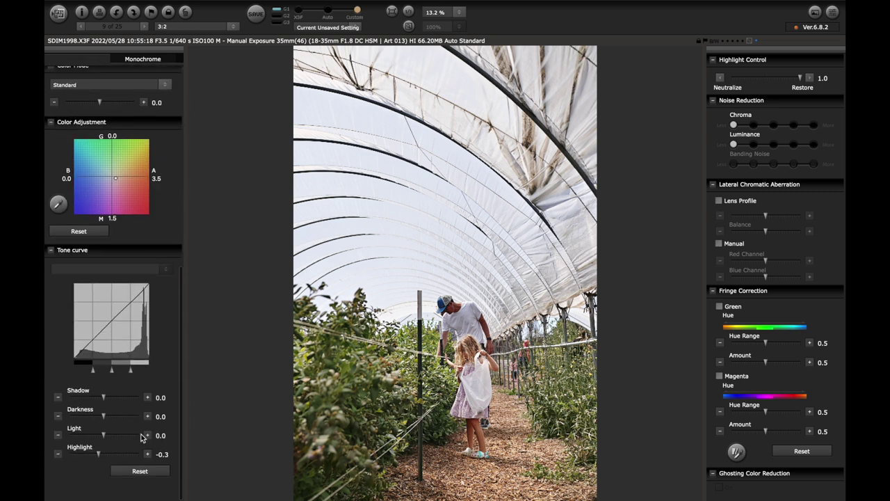
left_click(58, 469)
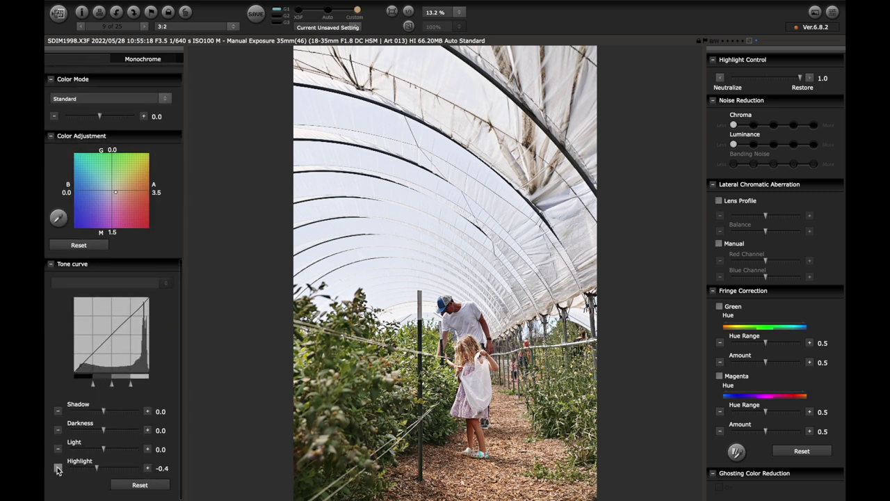
left_click(58, 469)
left_click(57, 468)
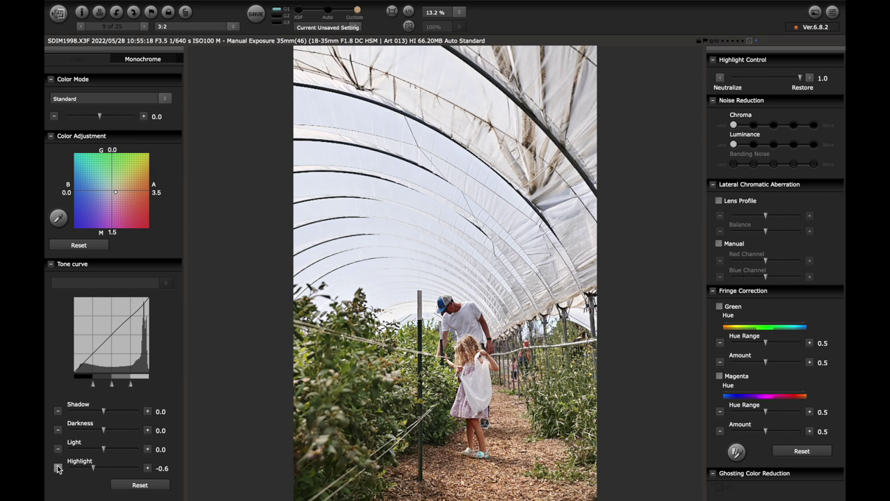
left_click(70, 471)
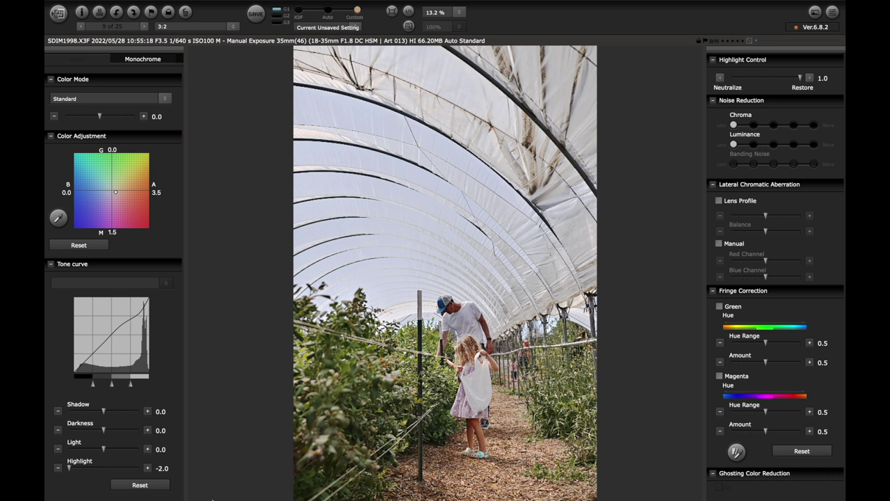
left_click(147, 468)
left_click(147, 468)
left_click(147, 468)
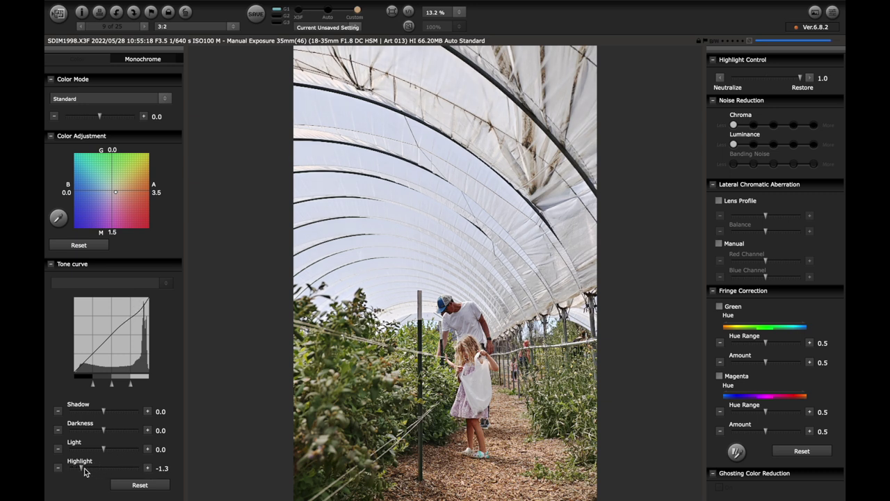
Raise the Highlight in the tonal adjustments to -1.5
scroll(155, 402, "up", 10)
scroll(156, 399, "down", 2)
left_click_drag(70, 263, 79, 265)
left_click(148, 264)
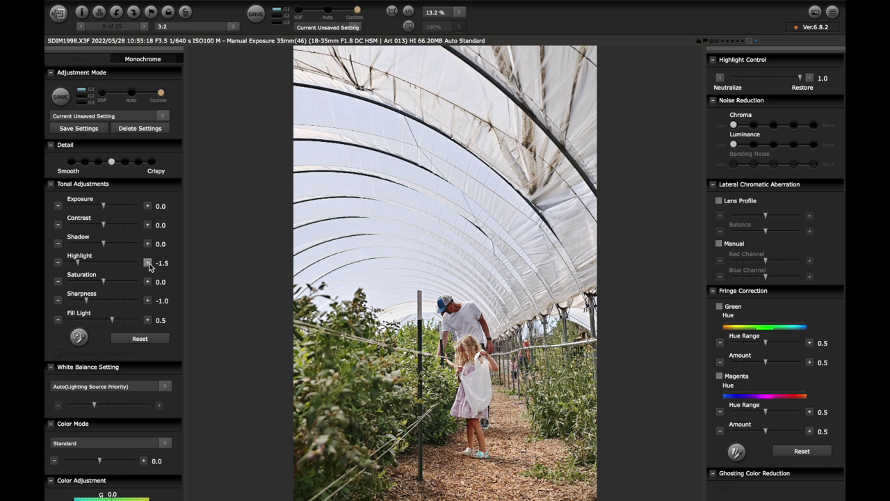
Set the tonal Fill Light to 0.6, Exposure to 0.1 and Contrast to -0.1
left_click(148, 320)
left_click(147, 207)
left_click(148, 207)
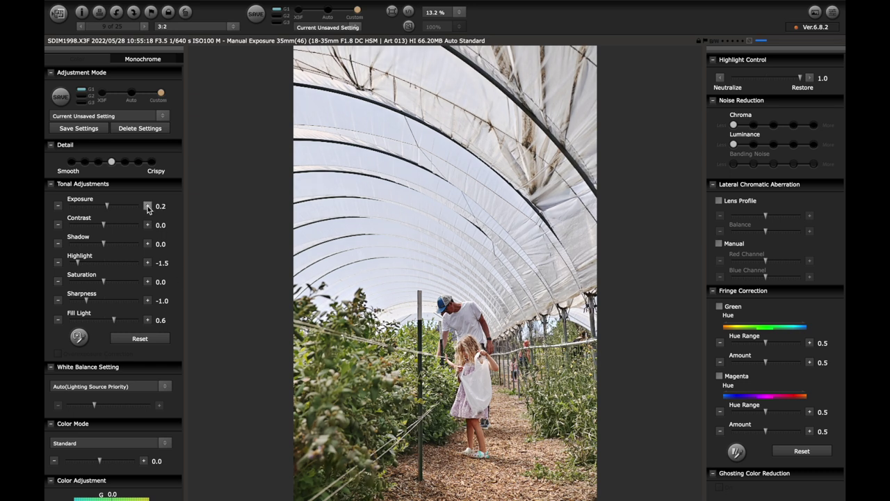
left_click(58, 206)
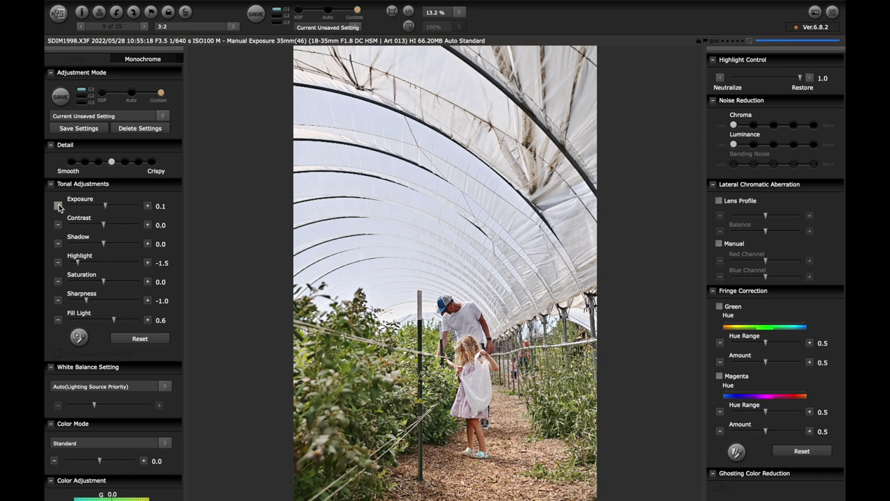
left_click(59, 224)
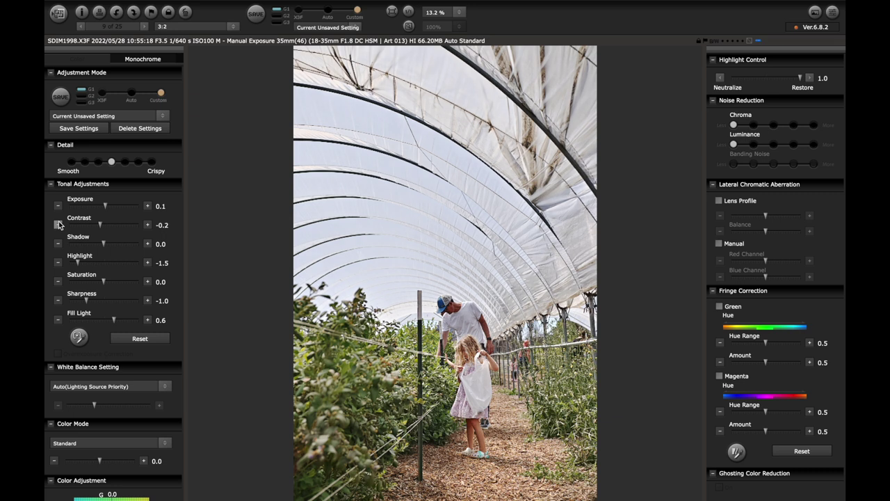
left_click(147, 224)
Export the greenhouse photo with the current export options and advance to SDIM2004.X3F
left_click(58, 11)
key("Return")
left_click(145, 26)
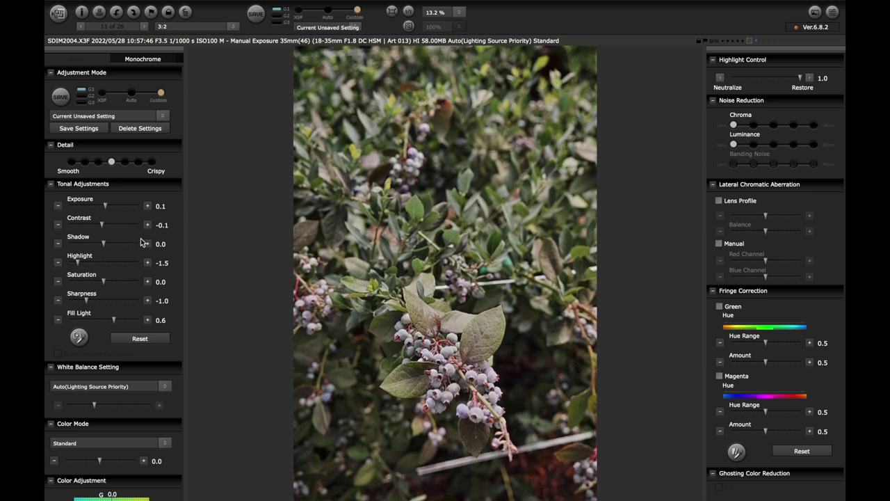
Lower the tonal Exposure to 0.0 and try a Fill Light of -0.6 on the blueberry photo
left_click(58, 206)
left_click(57, 320)
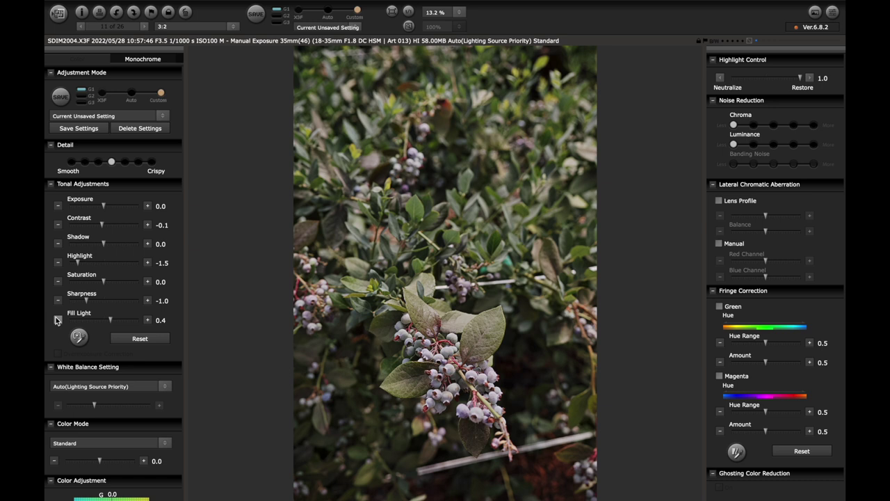
left_click(93, 320)
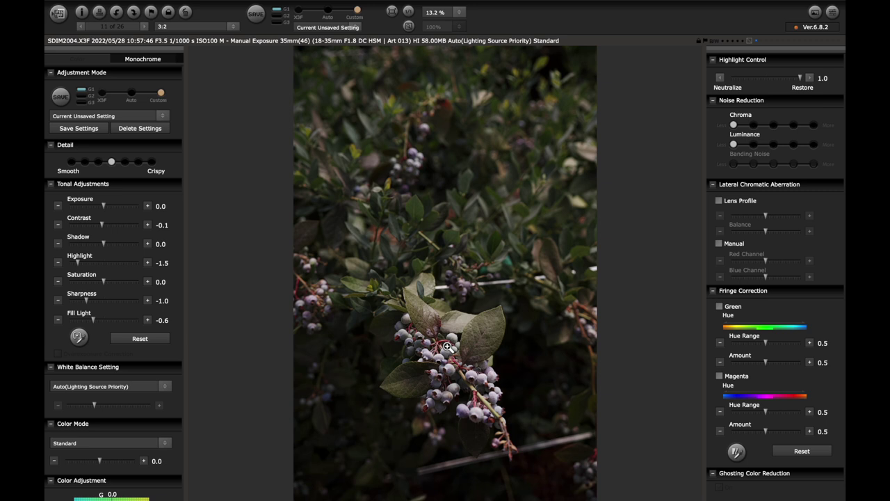
Set the tonal Exposure to -0.2, Contrast to 0.0, Highlight to -2.0 and Fill Light to 0.3
left_click(108, 320)
left_click(59, 207)
left_click(59, 207)
left_click(149, 320)
left_click(147, 224)
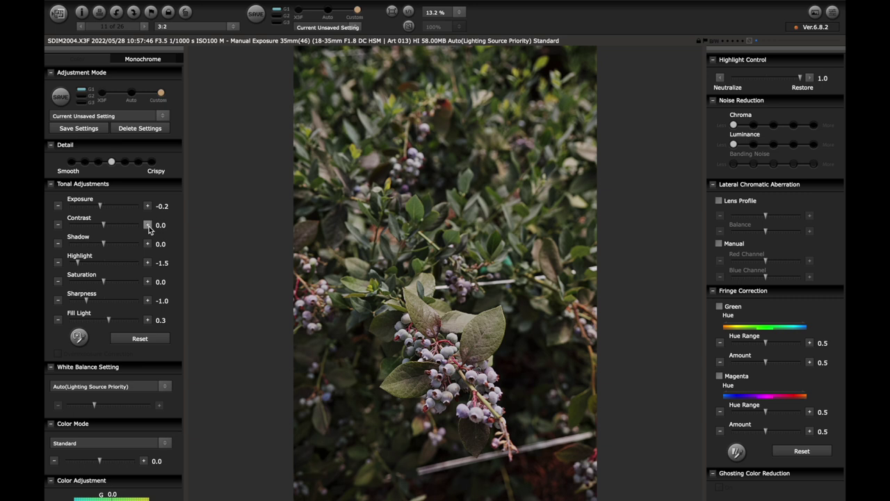
left_click(71, 264)
scroll(170, 320, "down", 3)
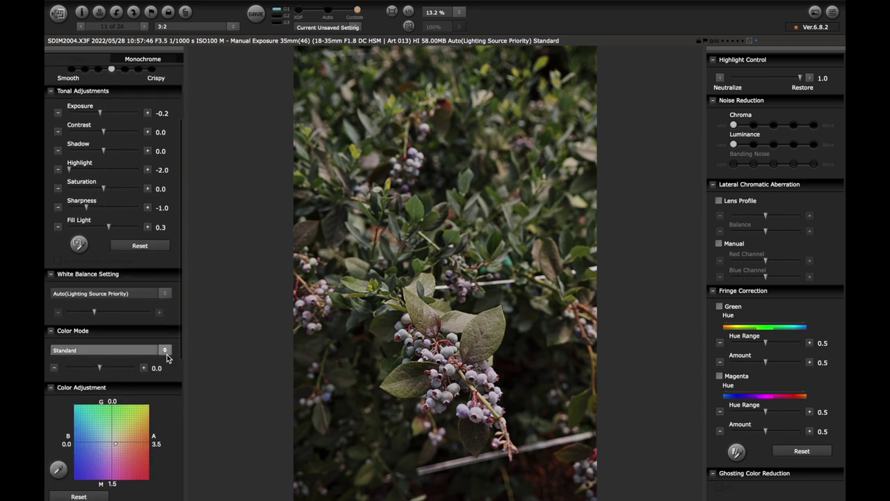
Set the blueberry photo's Color Mode to Vivid and export it as a 16-bit TIFF at original size
left_click(166, 352)
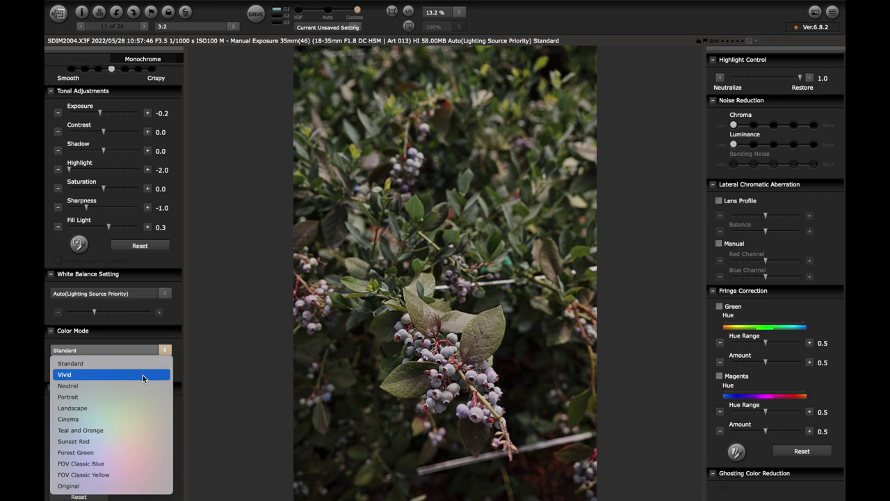
left_click(143, 375)
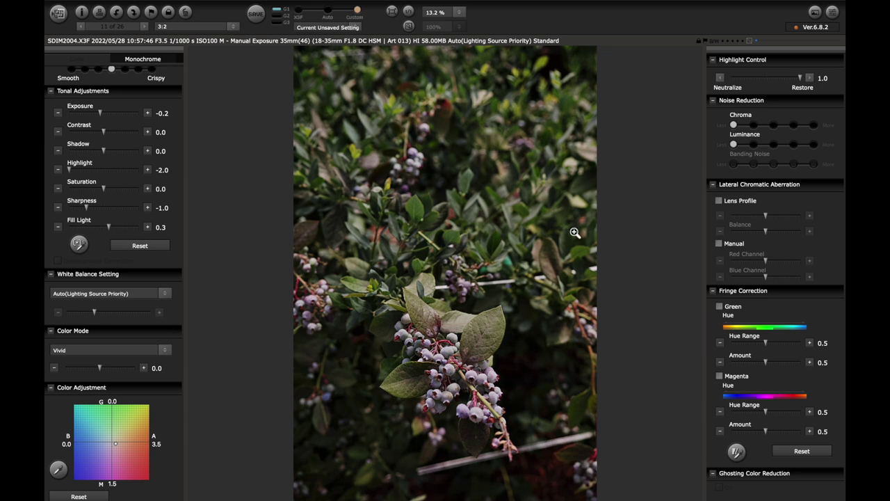
left_click(60, 14)
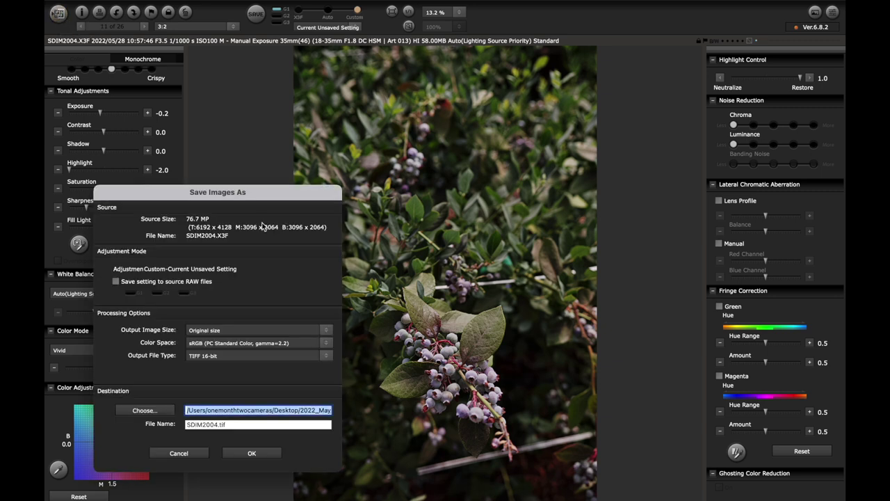
left_click(252, 453)
Advance to SDIM2023.X3F and apply the saved SDQH Baseline setting to it
key("Right")
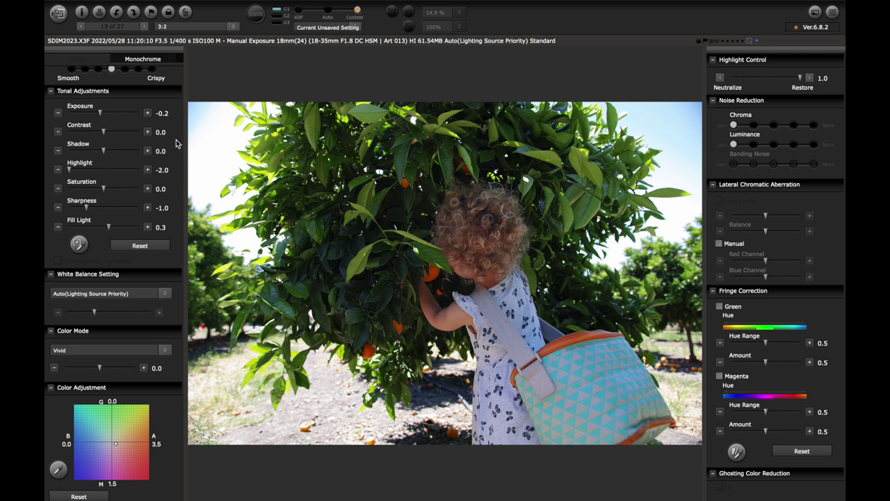
scroll(129, 210, "up", 5)
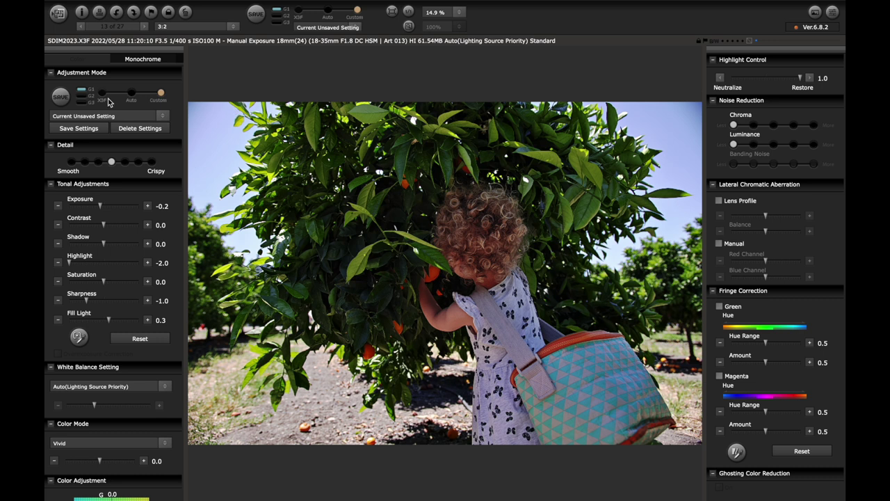
left_click(163, 116)
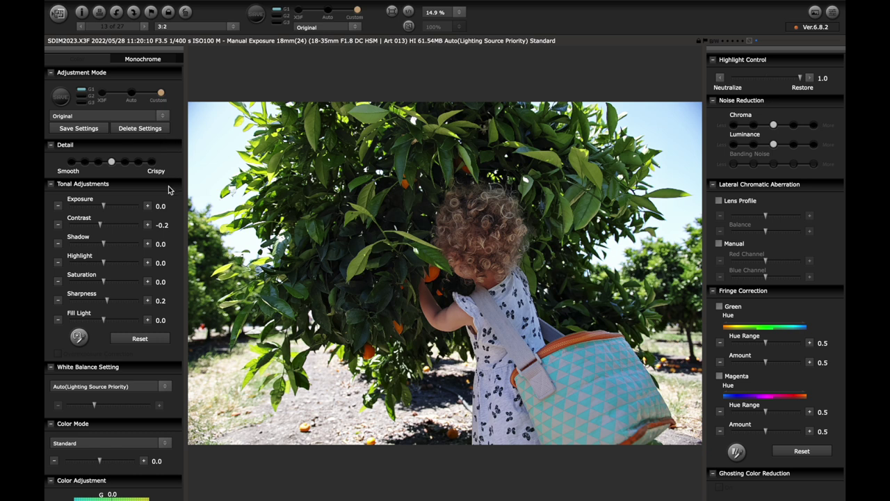
left_click(164, 116)
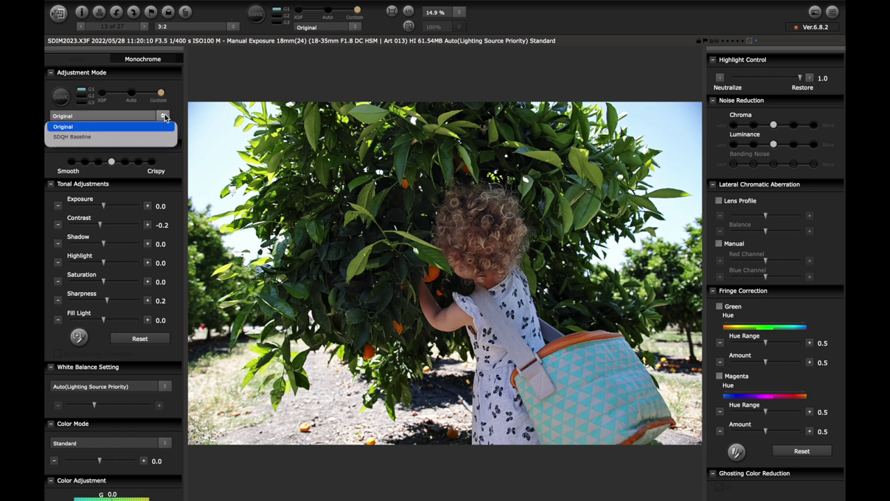
left_click(138, 139)
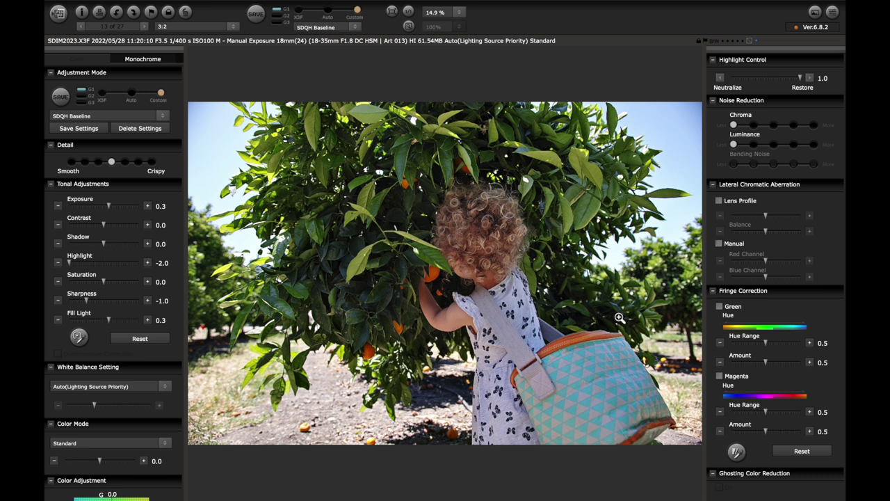
Set Detail to the smoothest level and the tonal Contrast to -0.3, Exposure to 0.4 and Fill Light to 0.4
left_click(72, 162)
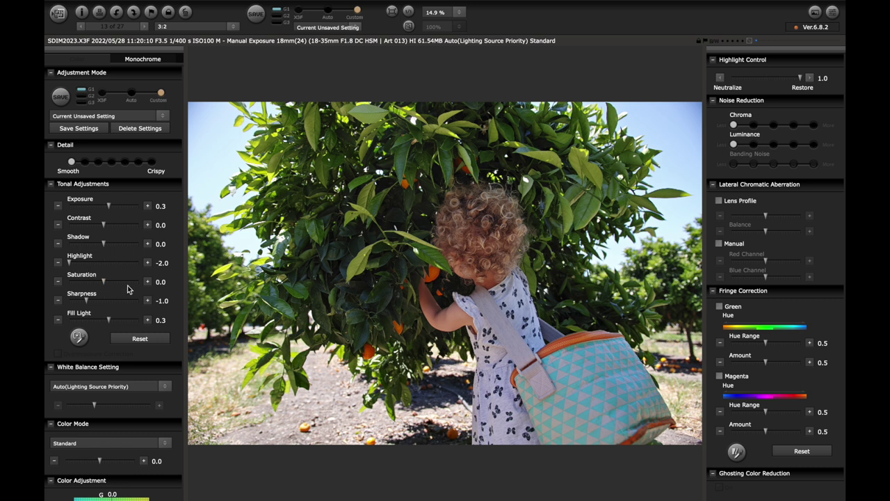
left_click(58, 224)
left_click(58, 225)
left_click(58, 225)
left_click(57, 225)
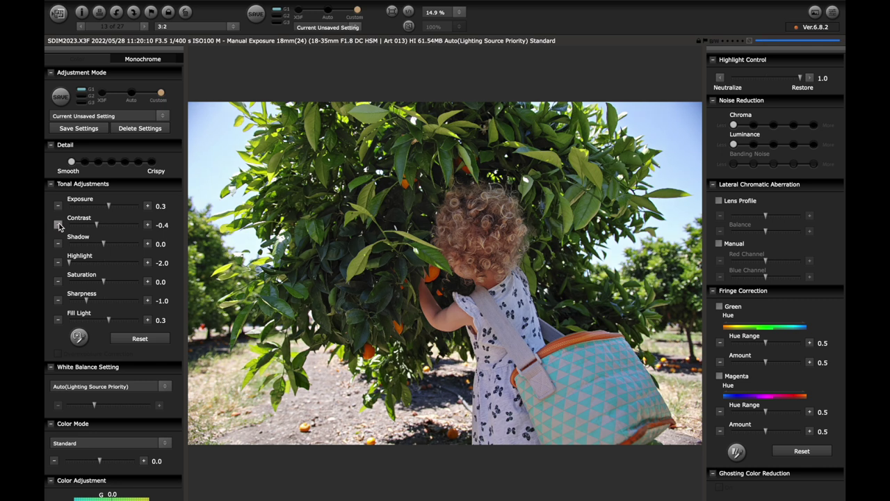
left_click(148, 225)
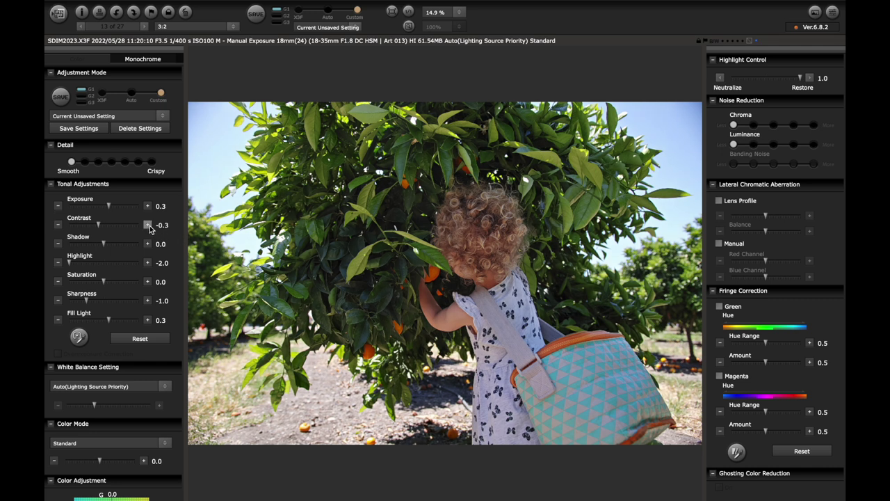
left_click(148, 206)
left_click(147, 320)
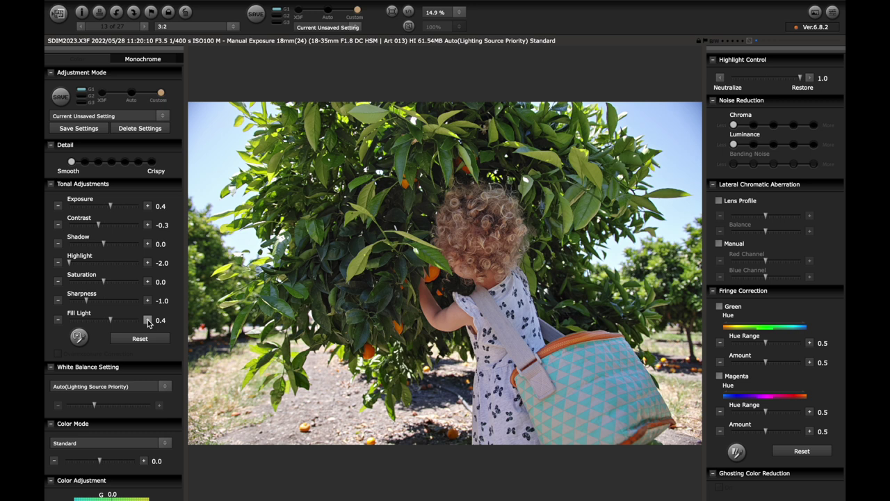
Try a tone curve Highlight of -0.5 and return it to -0.3
scroll(148, 321, "down", 5)
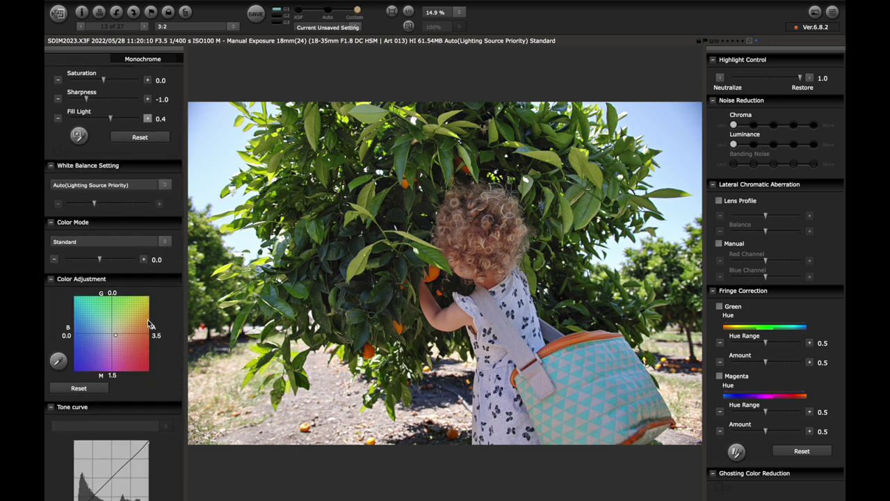
scroll(139, 406, "down", 4)
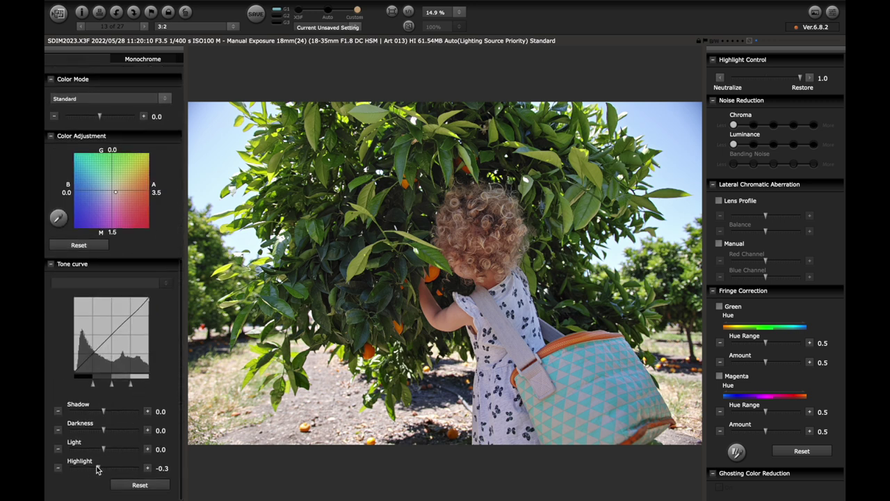
left_click(58, 468)
left_click(58, 468)
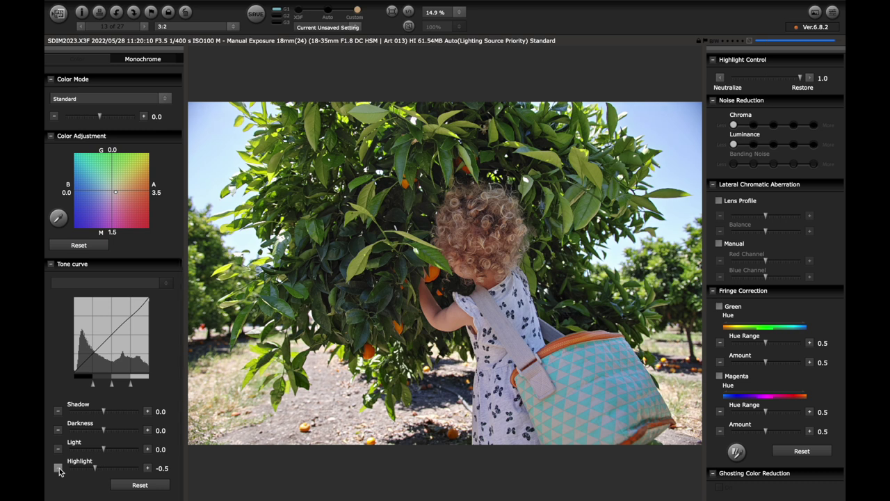
left_click(147, 468)
left_click(147, 469)
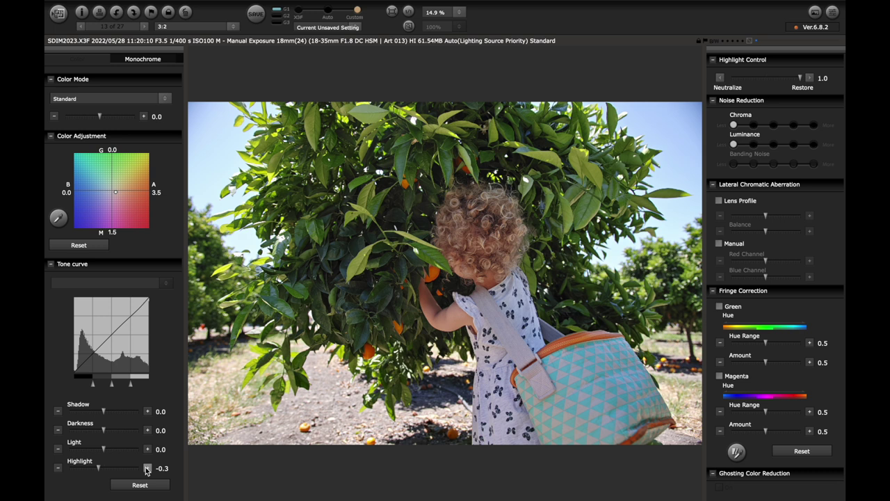
Export the orange-picking photo with the current export options and advance to SDIM2027.X3F
left_click(59, 13)
left_click(259, 452)
mouse_move(72, 2)
key("Right")
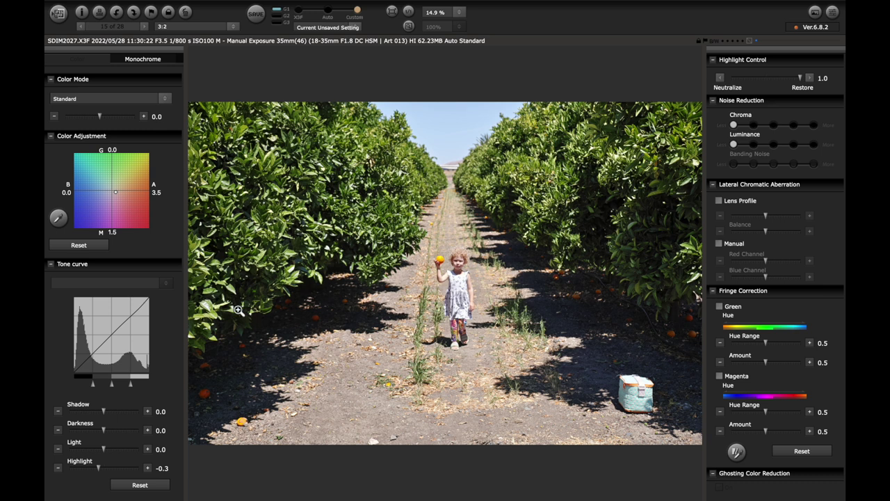
Open the histogram palette, dock it below the correction settings and turn on its exposure warnings
scroll(149, 339, "up", 10)
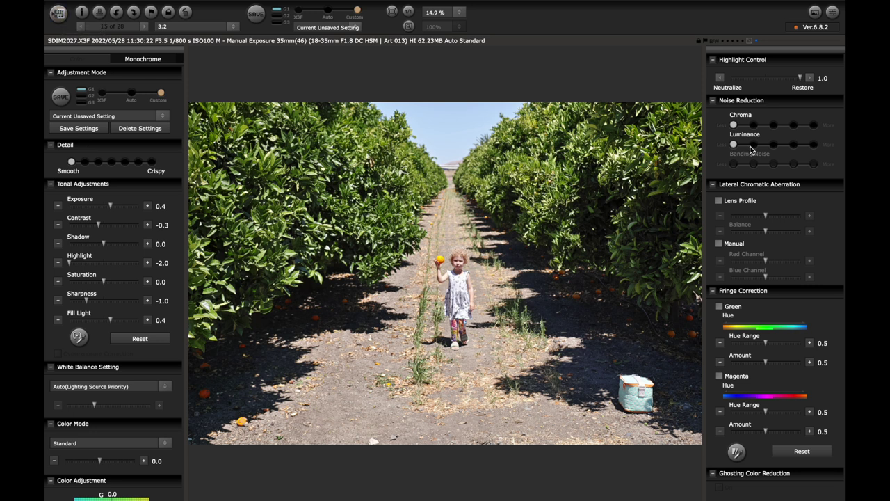
left_click(815, 13)
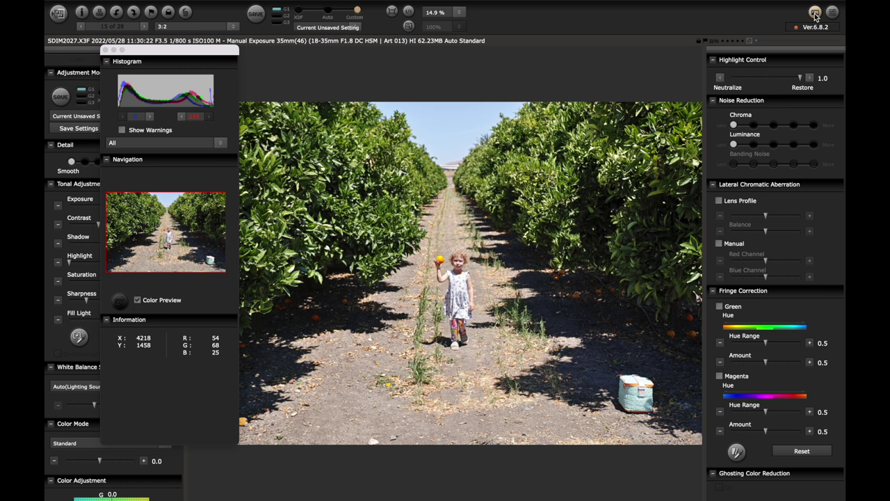
left_click_drag(230, 48, 670, 82)
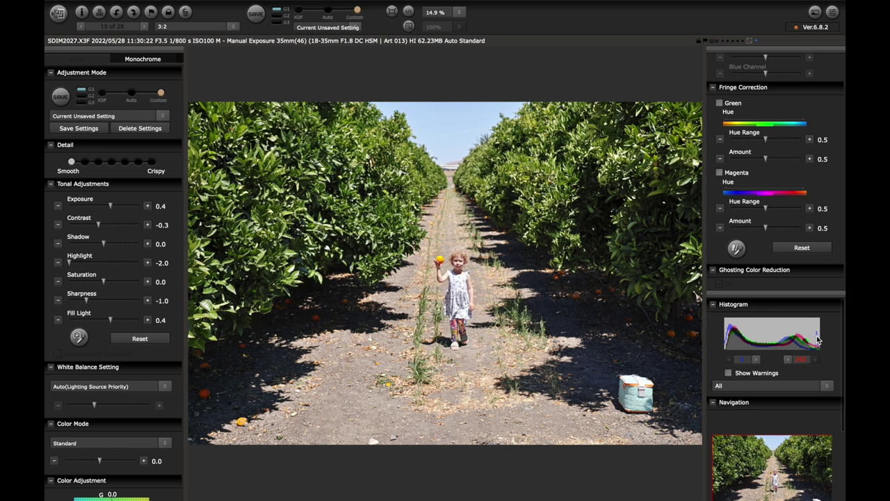
left_click(828, 386)
left_click(829, 388)
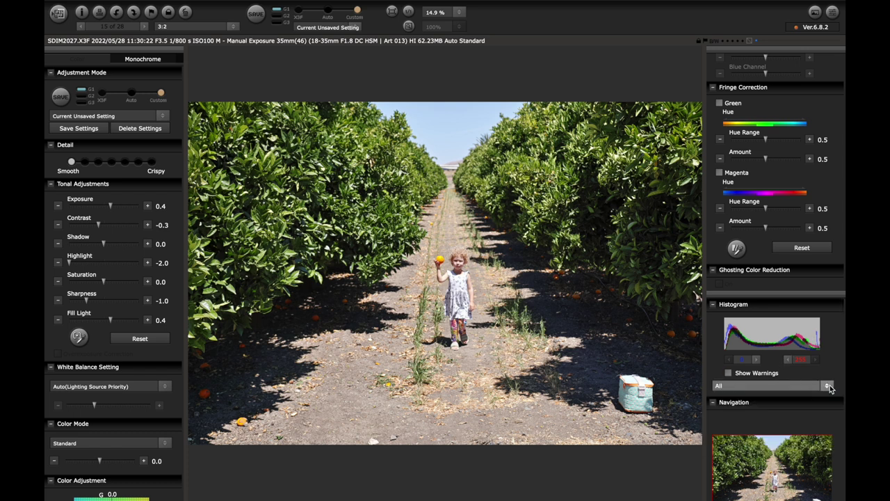
left_click(728, 372)
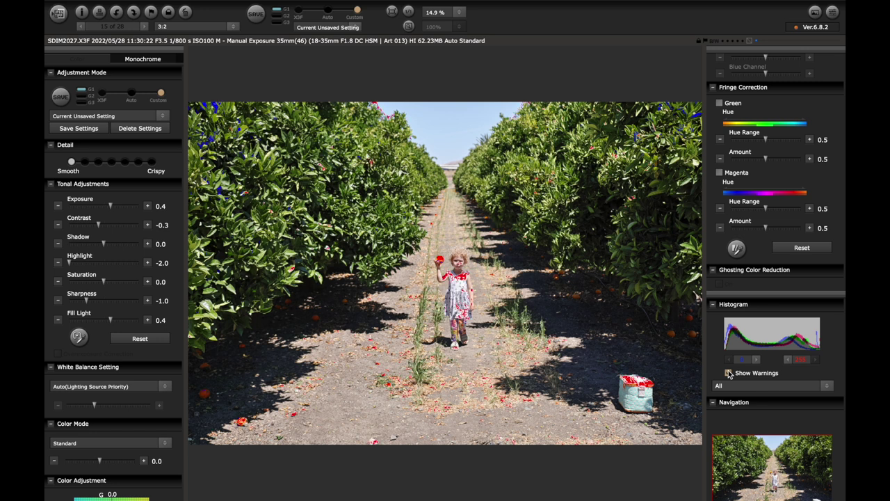
Set the tonal Exposure to 0.0 and Fill Light to 0.6, and compare the orchard photo with and without warnings
left_click(58, 205)
left_click(58, 206)
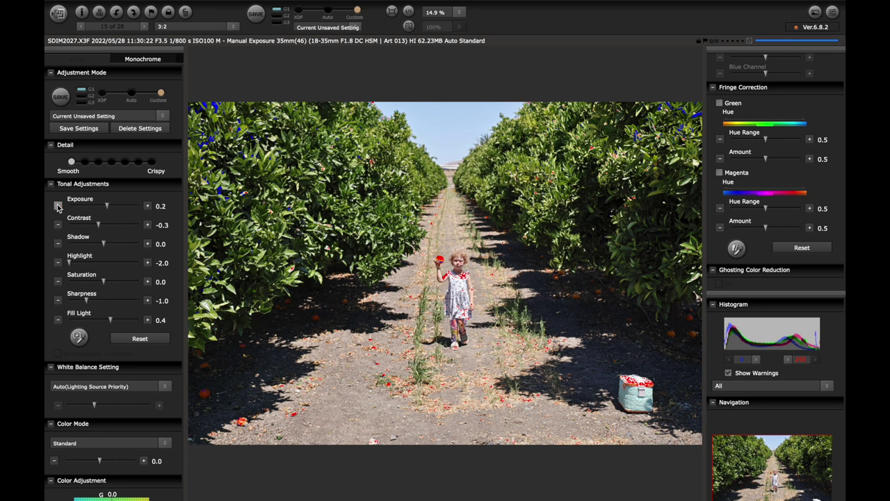
left_click(58, 206)
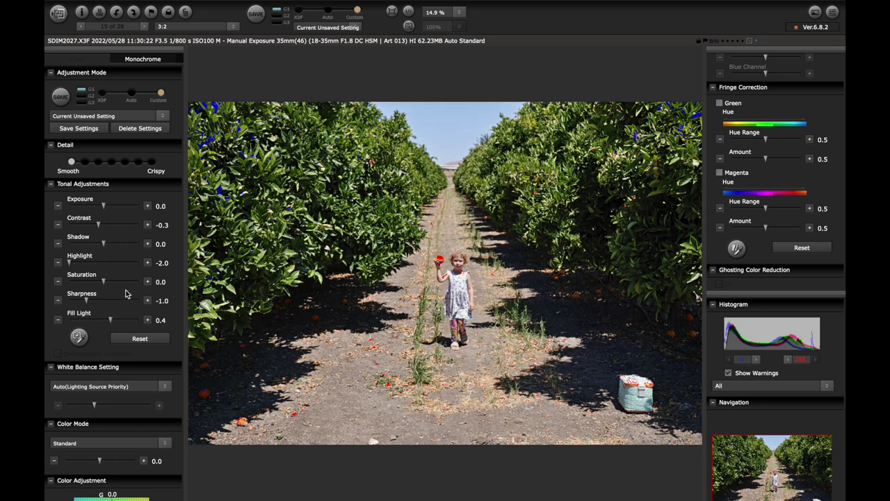
left_click(148, 320)
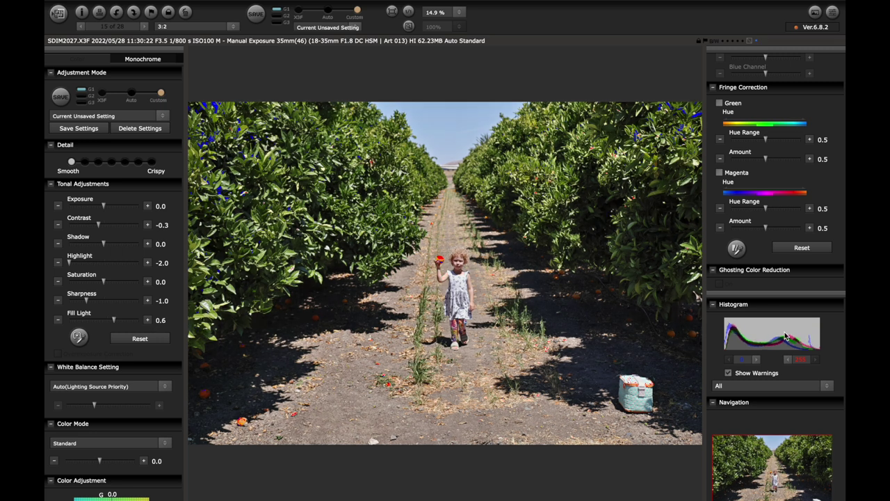
left_click(727, 373)
left_click(728, 373)
Raise the orchard photo's tonal Highlight to -0.1
left_click(147, 263)
left_click(147, 263)
left_click(147, 264)
left_click(147, 264)
left_click(146, 263)
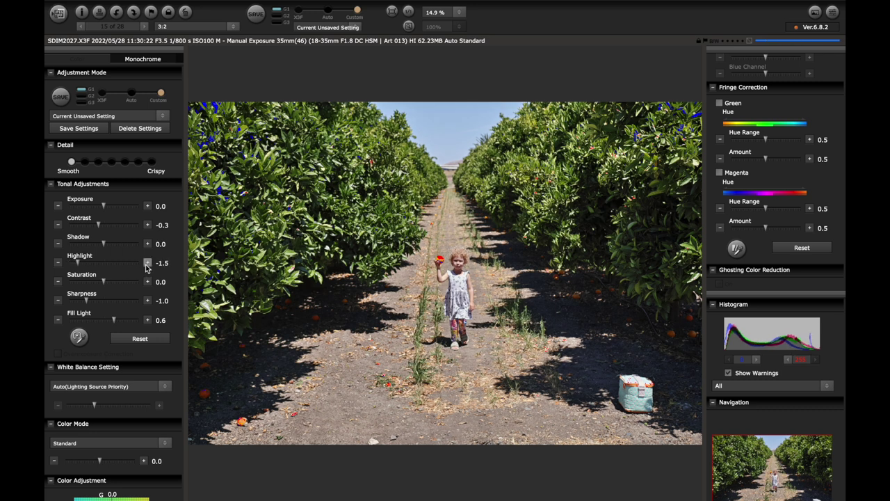
left_click(146, 264)
left_click(147, 264)
left_click(146, 264)
left_click(147, 264)
left_click(147, 264)
left_click(147, 264)
left_click(147, 264)
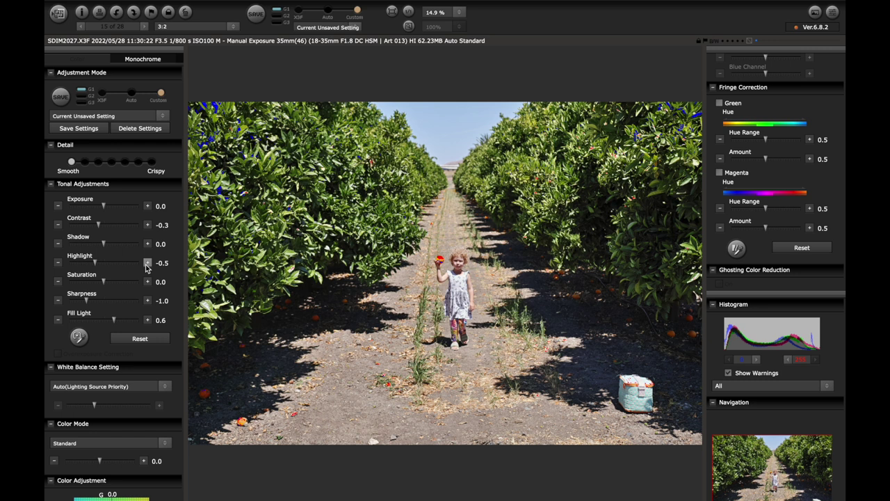
left_click(147, 264)
left_click(147, 264)
left_click(148, 263)
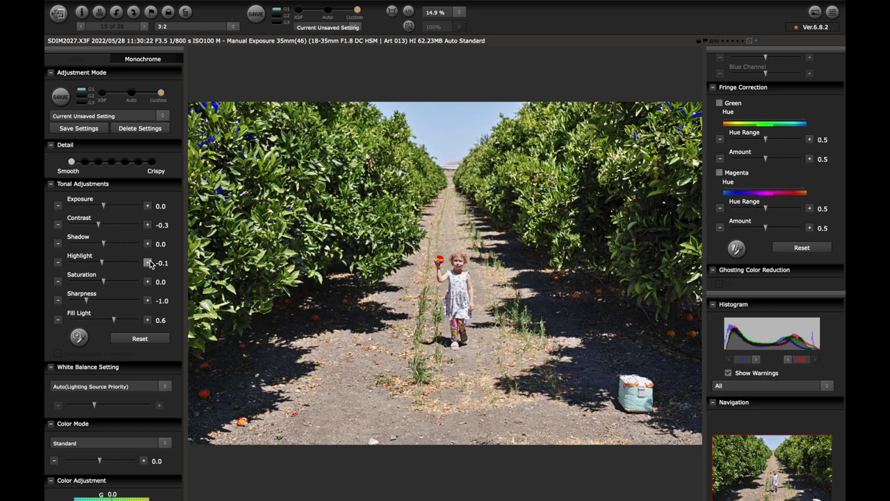
Turn off the exposure warnings and export SDIM2027 as a 16-bit TIFF at original size in sRGB
left_click(729, 375)
left_click(59, 14)
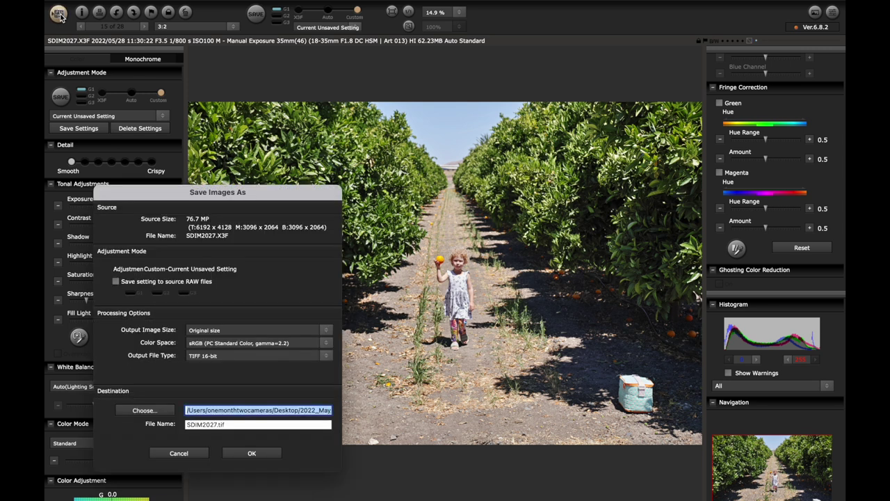
left_click(266, 457)
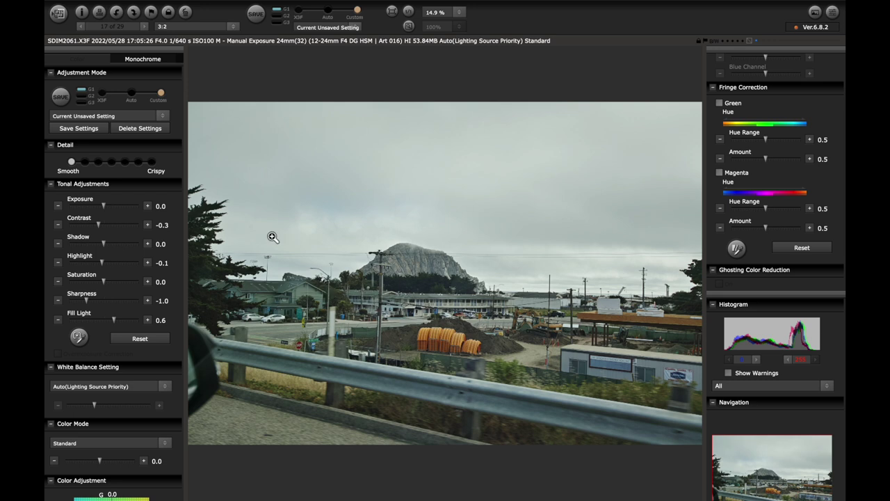
Apply the SDQH Baseline setting to SDIM2061.X3F and switch the photo to monochrome development
left_click(163, 115)
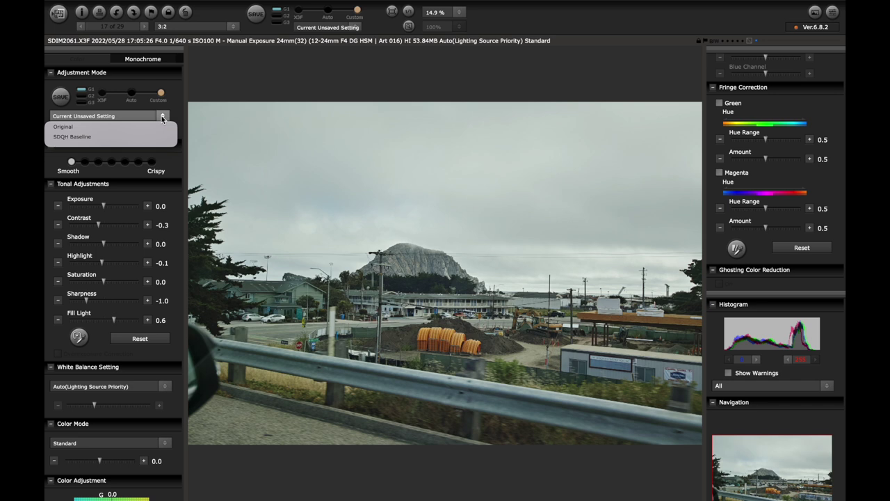
left_click(127, 137)
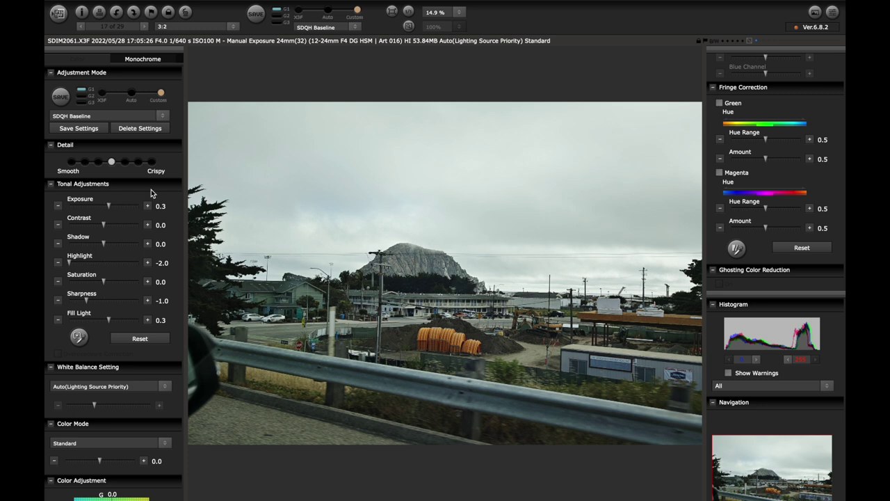
left_click(153, 59)
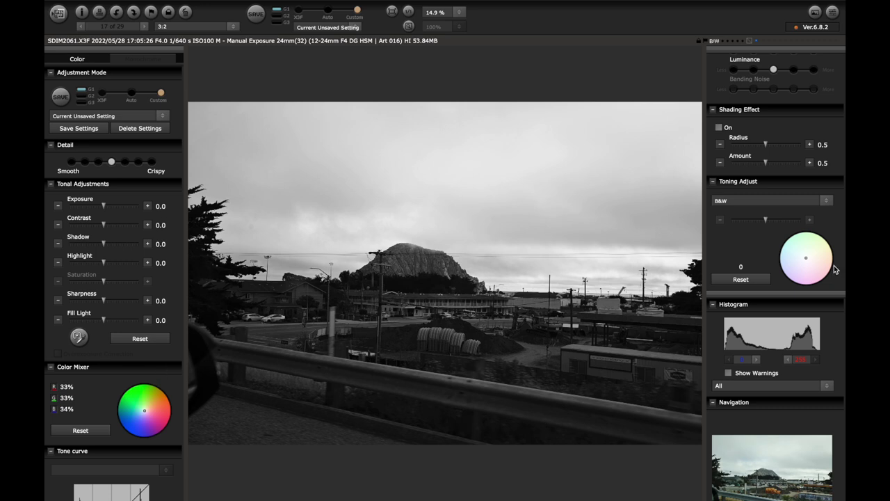
Set the monochrome photo's tonal Exposure to 0.3
scroll(807, 212, "up", 3)
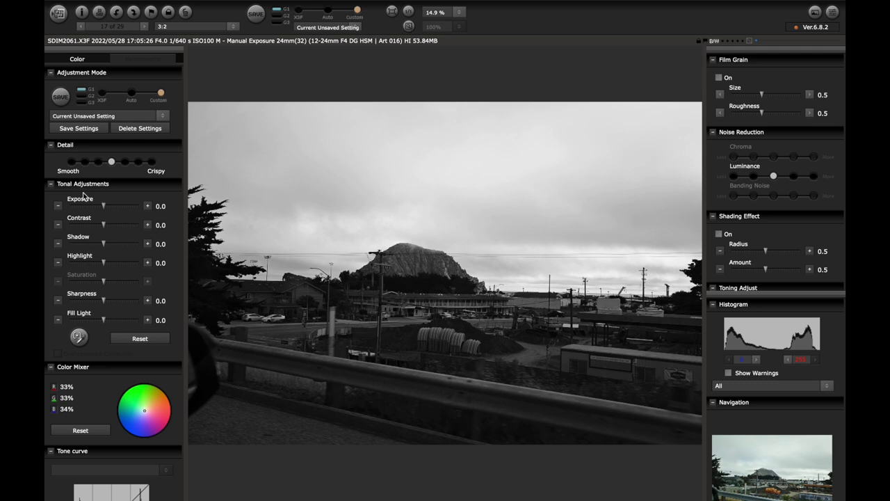
left_click(146, 207)
left_click(147, 206)
left_click(147, 206)
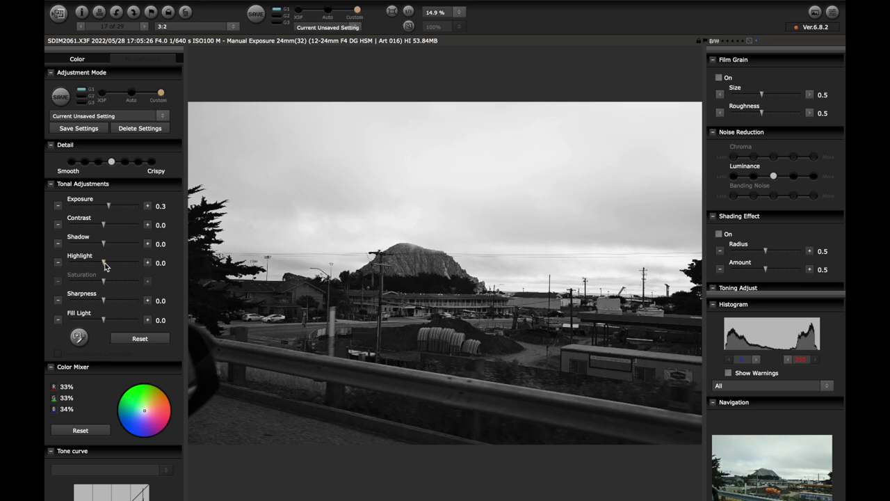
Set the monochrome photo's tonal Highlight to -2.0 and Sharpness to -1.0
left_click(70, 263)
left_click(84, 301)
left_click(147, 300)
left_click(147, 301)
Try Fill Light values of 0.2 and -0.1 and return Fill Light to 0.0
left_click(148, 320)
left_click(147, 320)
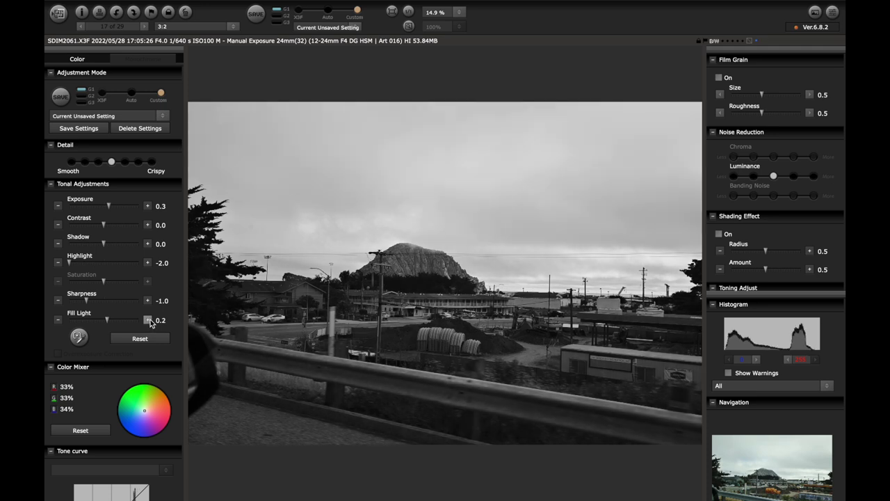
scroll(139, 317, "down", 1)
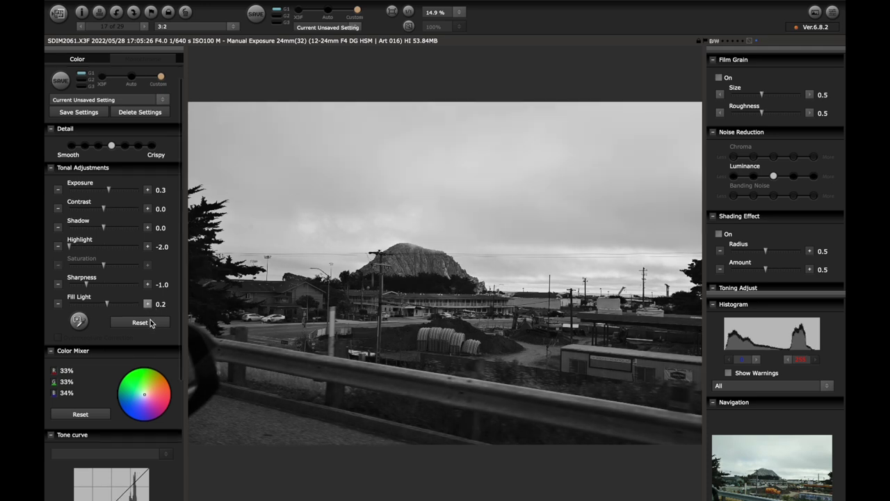
left_click(57, 306)
left_click(57, 306)
left_click(57, 306)
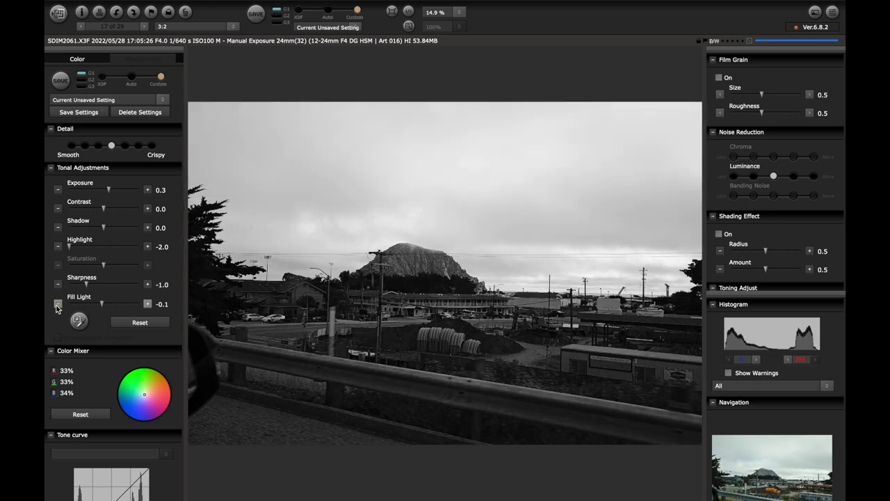
left_click(147, 304)
Lower the tone curve's Highlight to -0.2 and nudge it back up
scroll(148, 307, "down", 3)
scroll(149, 306, "down", 8)
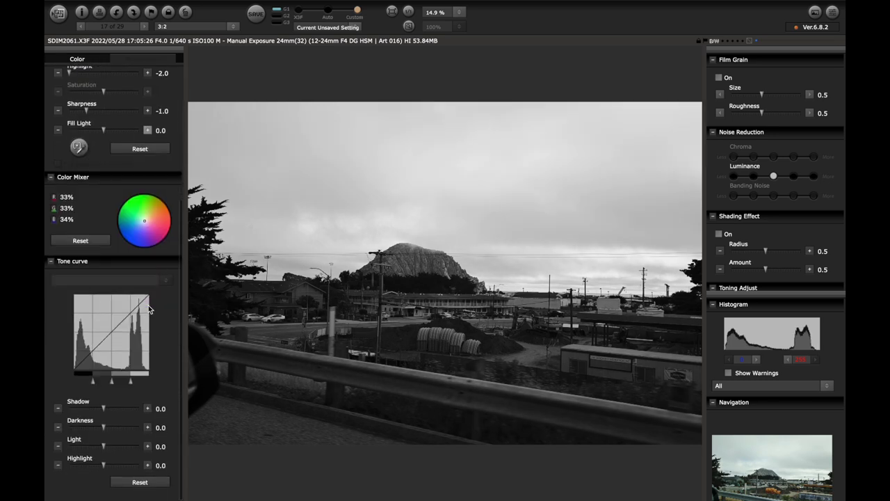
left_click(58, 467)
left_click(58, 467)
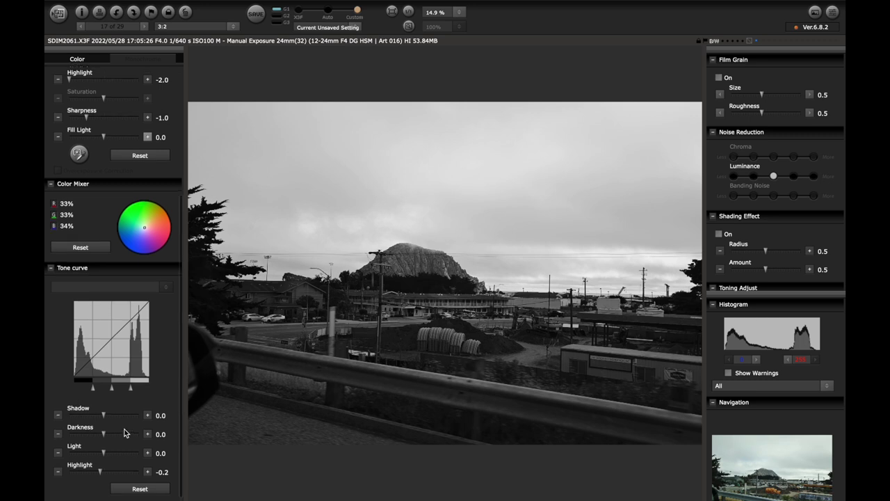
scroll(124, 431, "up", 12)
scroll(146, 452, "down", 13)
scroll(149, 453, "up", 1)
left_click(147, 466)
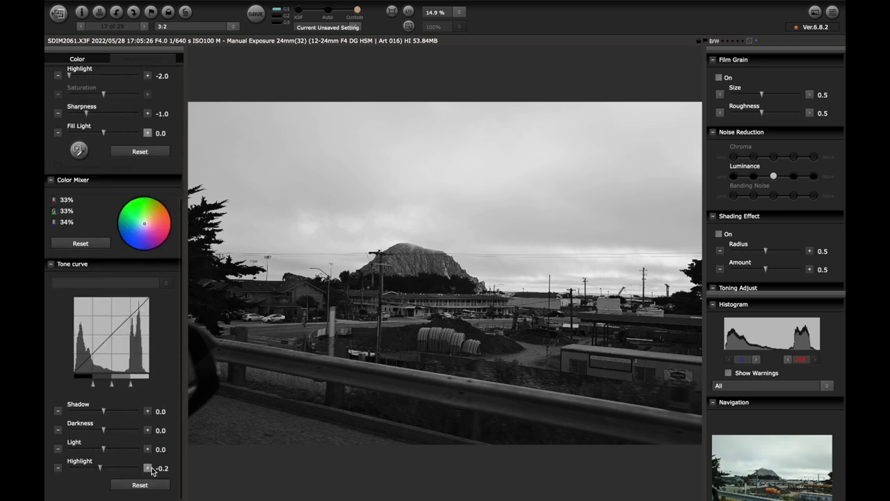
Raise the monochrome photo's tonal Highlight to -1.0
scroll(142, 298, "up", 1)
scroll(140, 297, "up", 10)
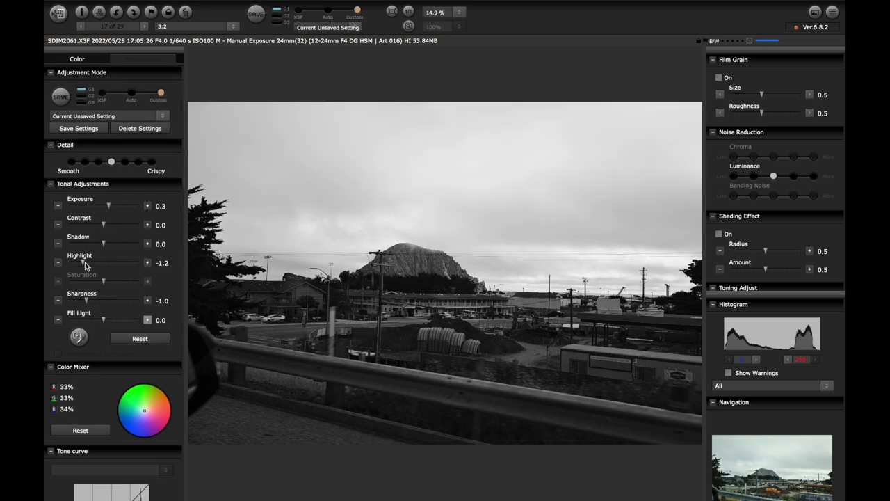
left_click(147, 263)
left_click(147, 263)
Try blue, orange, red and yellow-green Color Mixer blends, including R 0%, G 8%, B 92% and R 47%, G 53%, B 0%
scroll(139, 375, "down", 5)
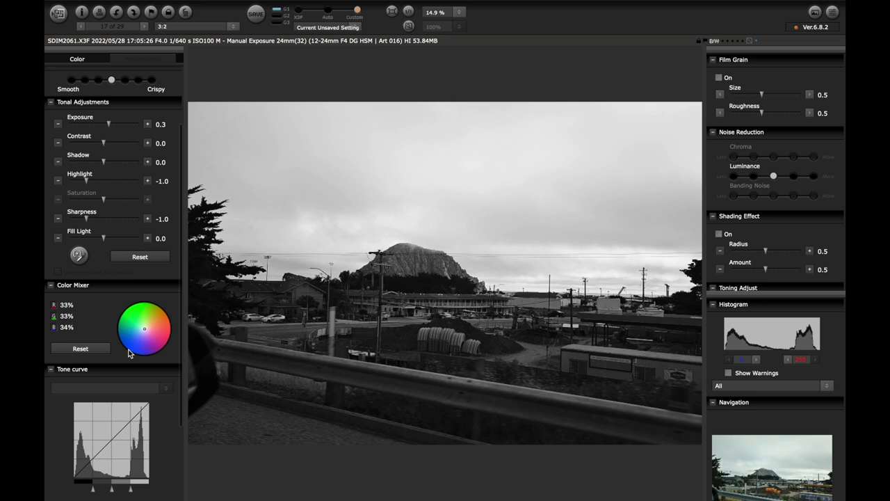
left_click(129, 349)
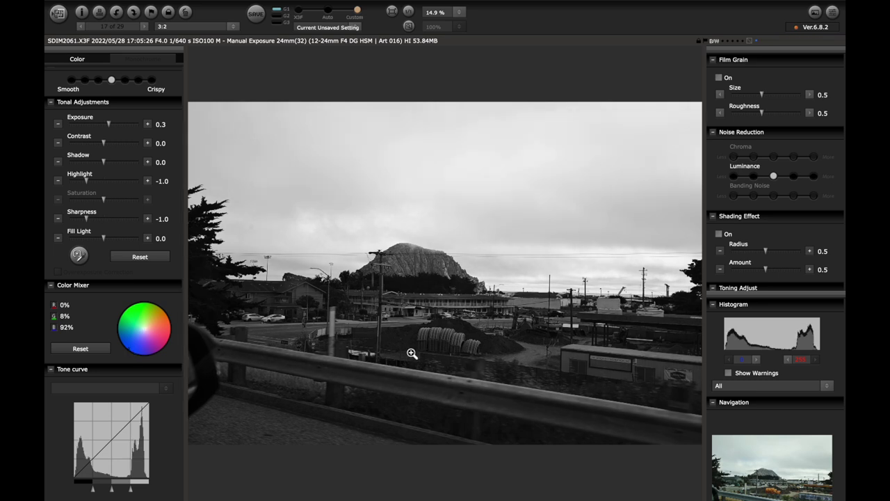
left_click(165, 318)
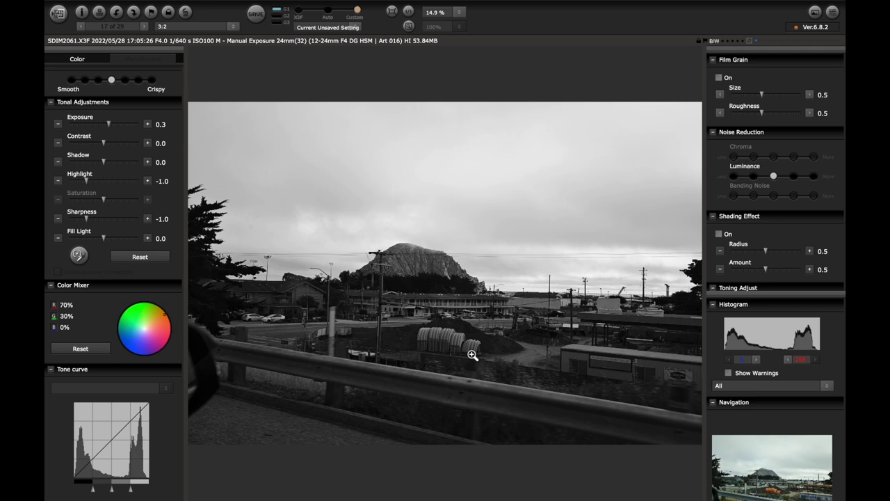
left_click(170, 335)
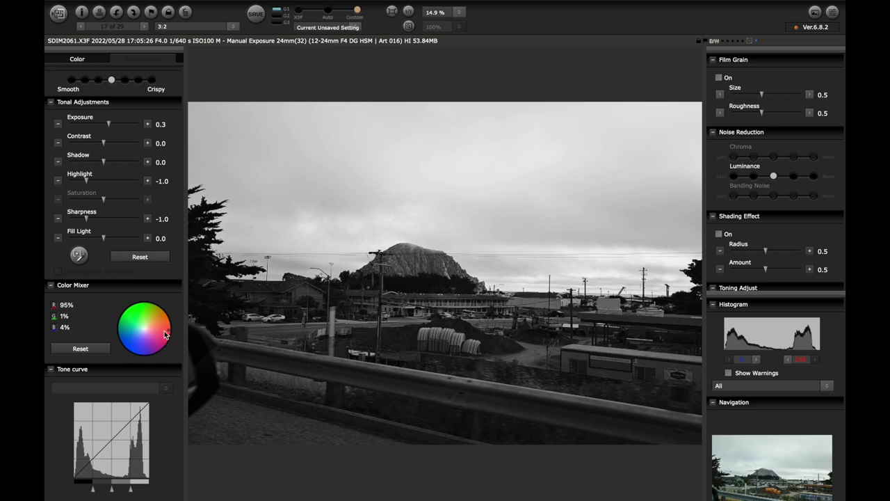
left_click(168, 341)
left_click(167, 321)
left_click(161, 311)
left_click(157, 306)
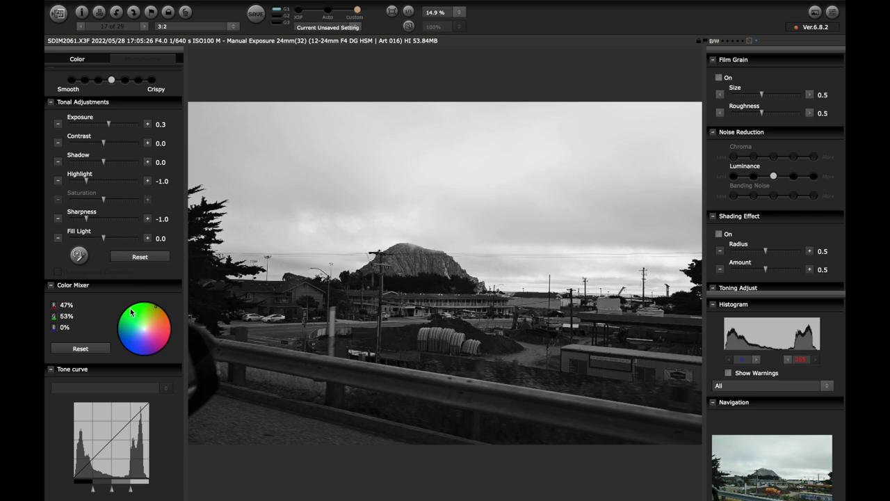
Try green, cyan and purple Color Mixer blends and settle on R 78%, G 2%, B 20%
left_click(130, 313)
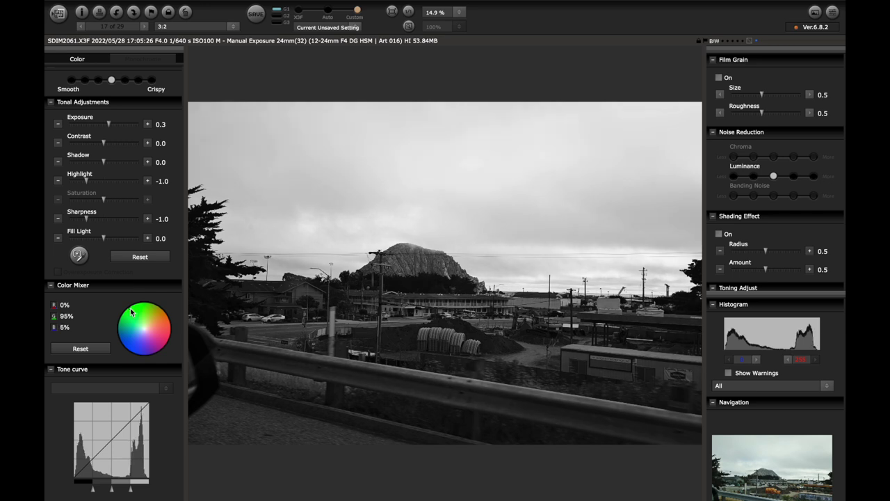
left_click(120, 332)
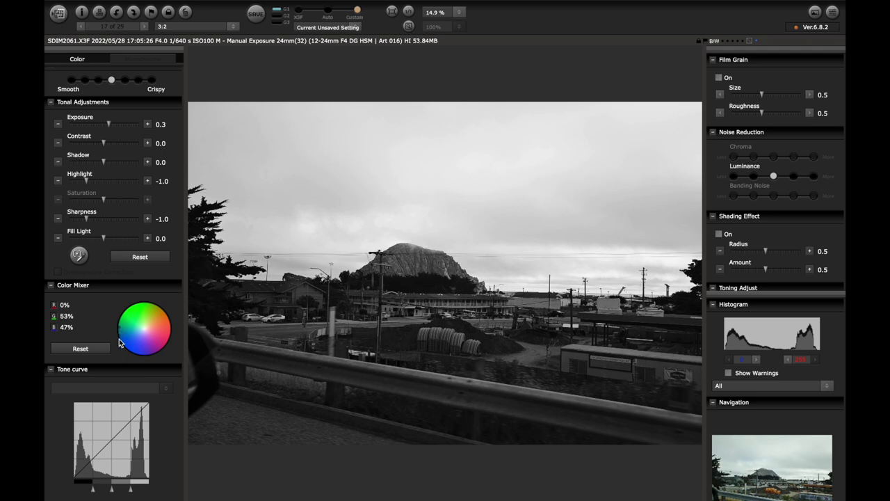
left_click(127, 344)
left_click(156, 348)
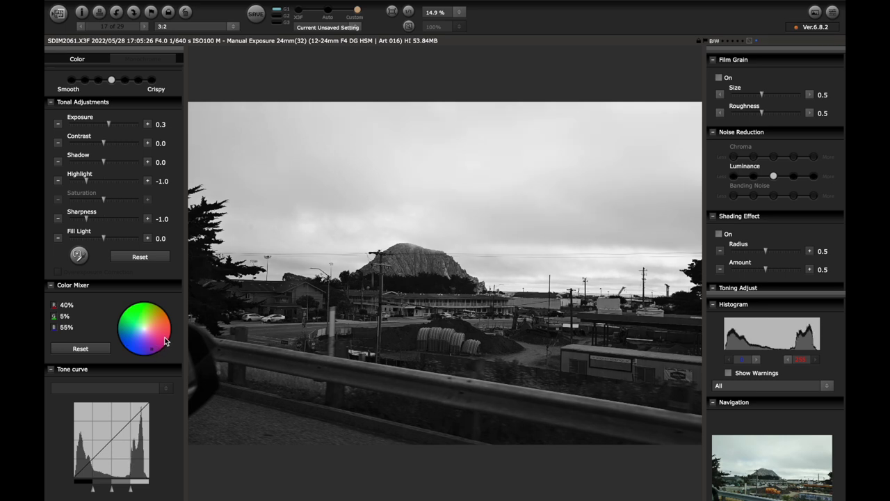
left_click(166, 341)
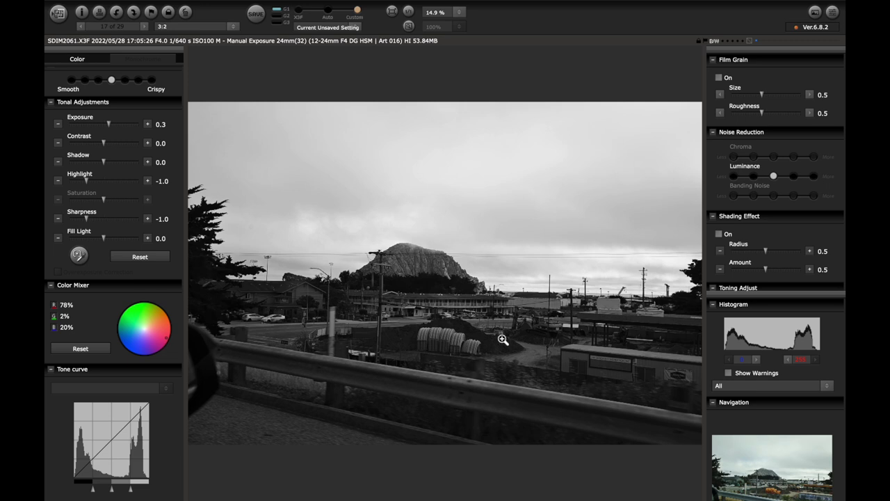
Set the monochrome photo's tonal Exposure to 0.7 and return Highlight to 0.0
double_click(146, 125)
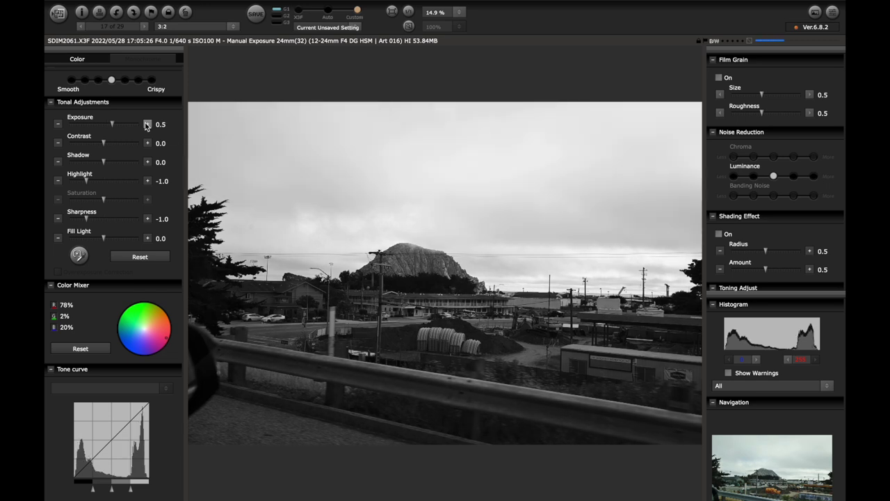
left_click(147, 238)
left_click(103, 181)
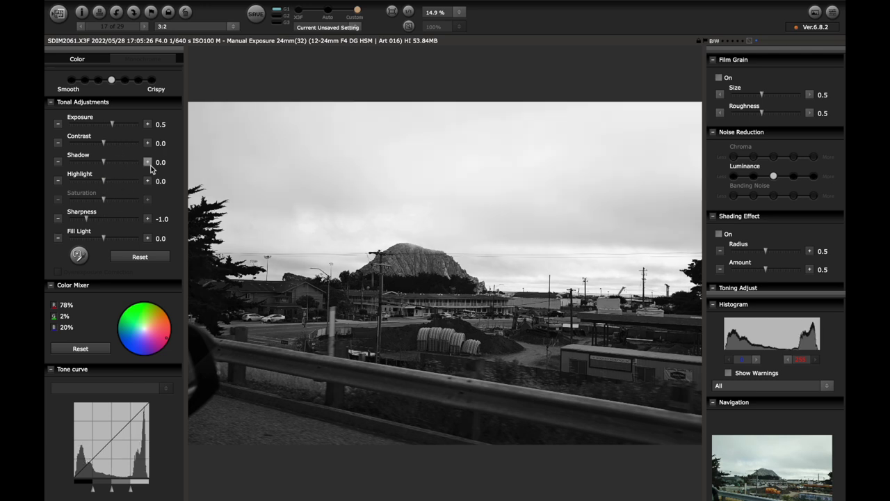
left_click(147, 124)
left_click(147, 125)
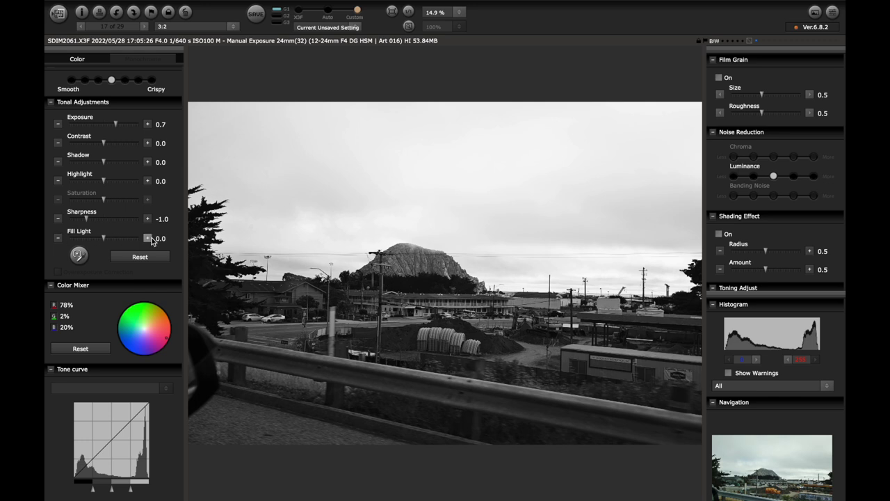
Make Detail one notch crisper and export SDIM2061 as a 16-bit TIFF at original size in sRGB
left_click(125, 80)
left_click(59, 12)
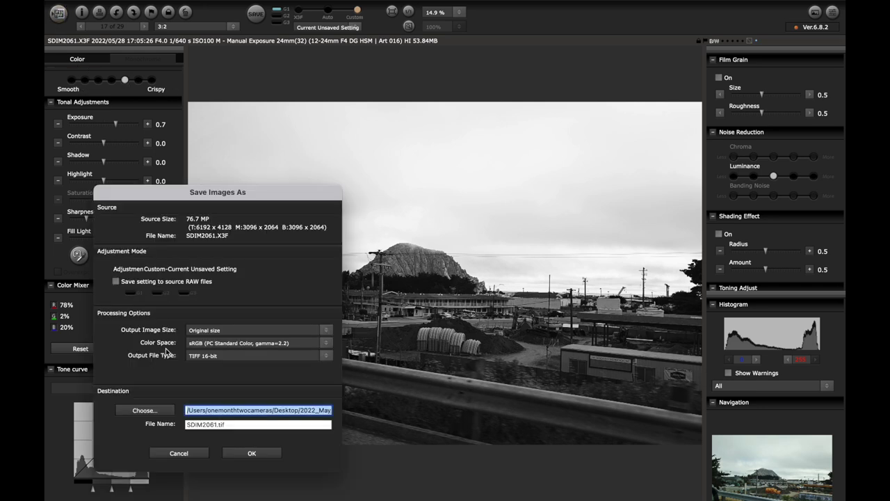
left_click(268, 453)
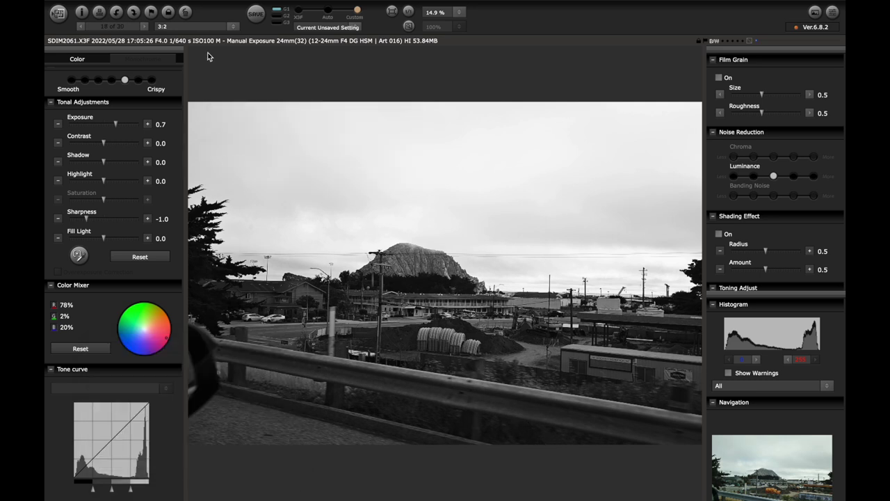
Inspect the rock, trees and motel at 100% and return to the whole photo
left_click(424, 249)
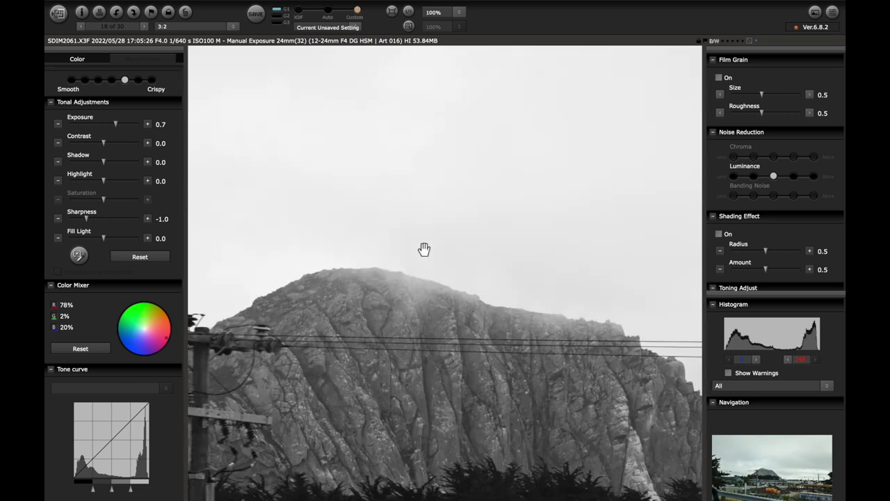
scroll(377, 407, "down", 5)
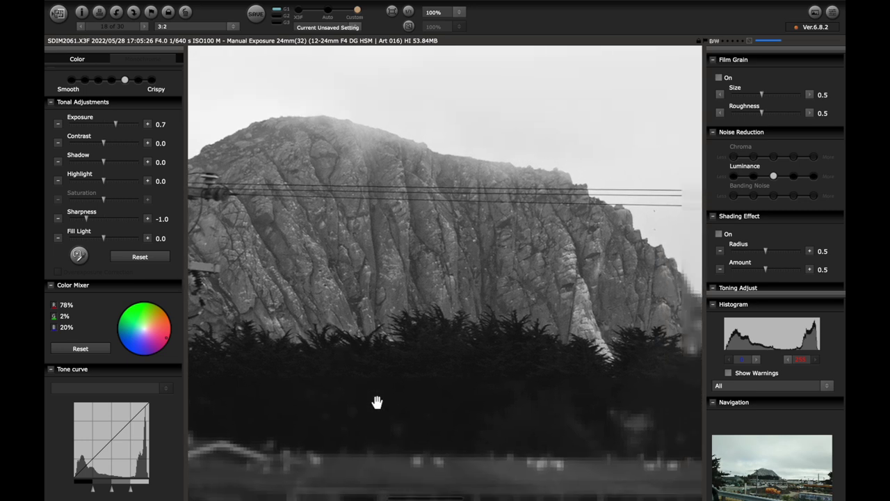
scroll(377, 402, "down", 2)
scroll(378, 402, "down", 2)
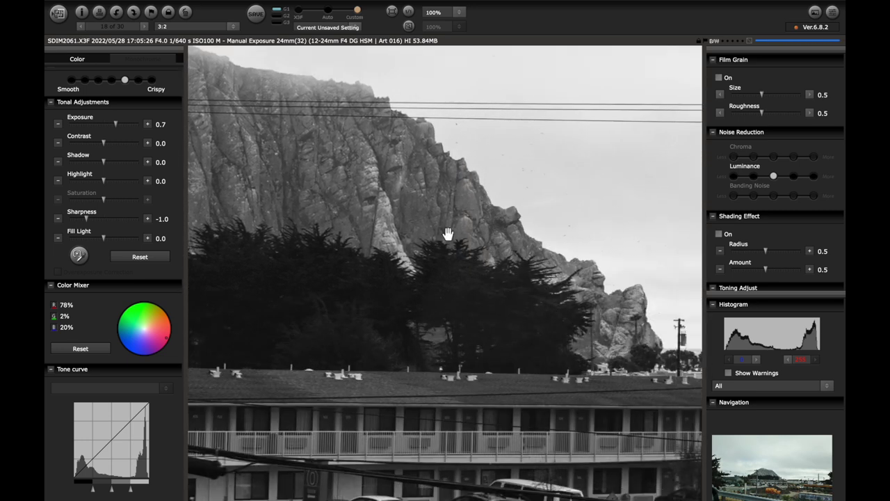
left_click(507, 289)
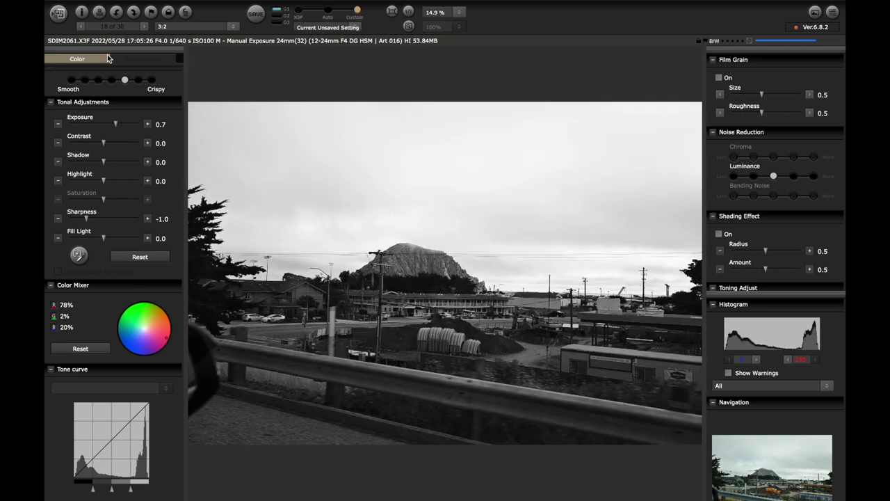
Go to the next photo, SDIM2076.X3F, and apply the SDQH Baseline setting
left_click(144, 26)
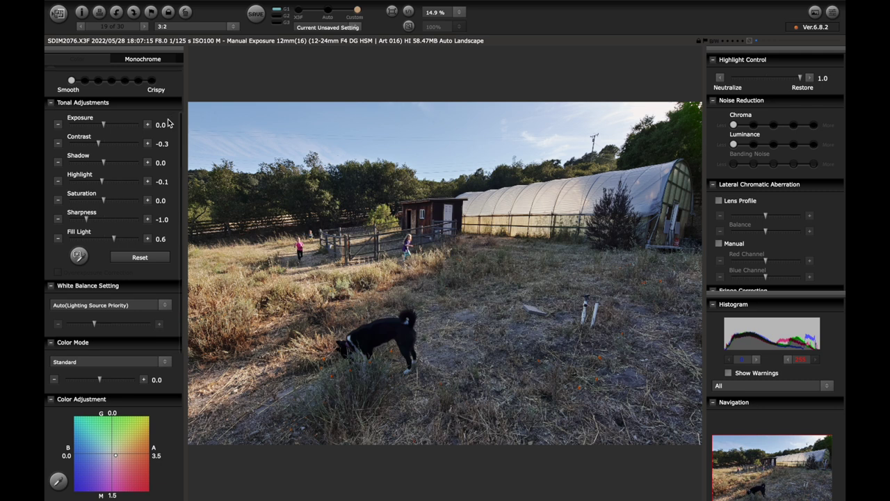
scroll(167, 123, "up", 4)
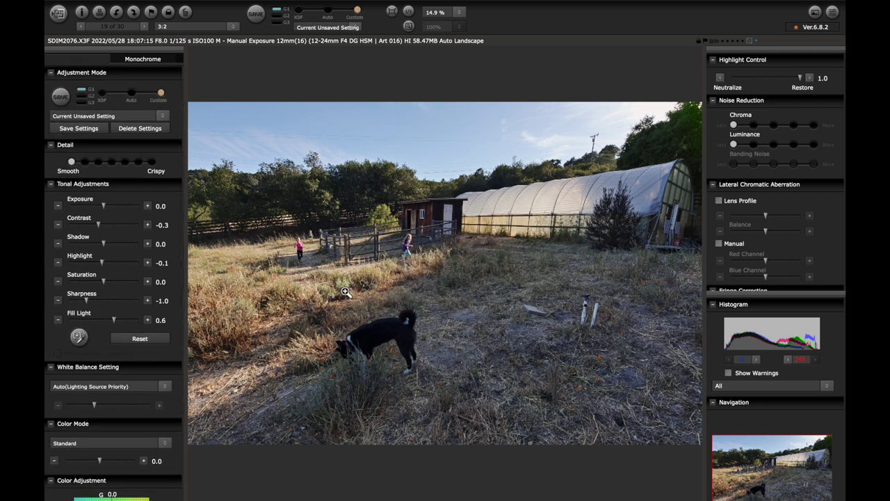
left_click(161, 116)
left_click(96, 138)
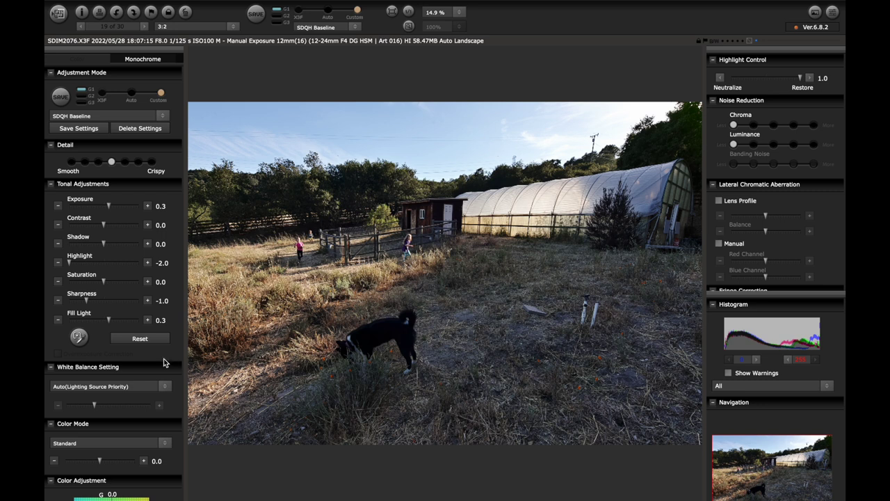
Set the color adjustment to A 7.0, M 1.0 and export SDIM2076 as a 16-bit TIFF at original size in sRGB
scroll(134, 402, "down", 7)
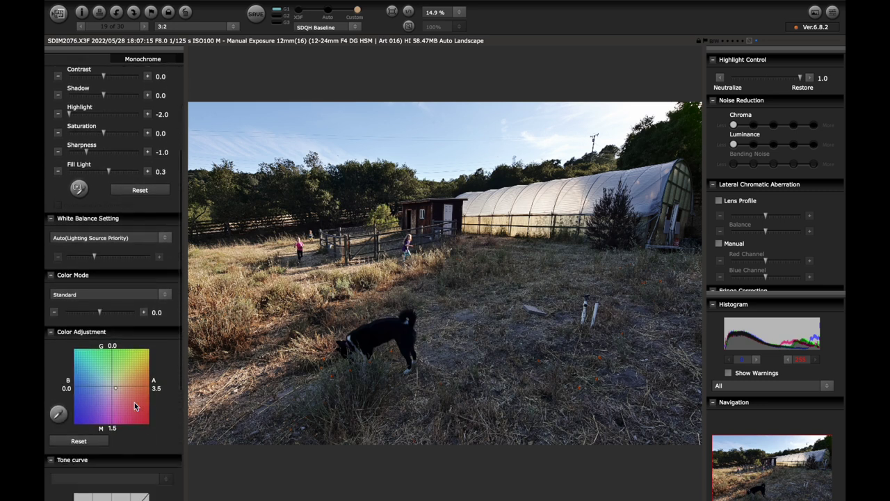
left_click(119, 380)
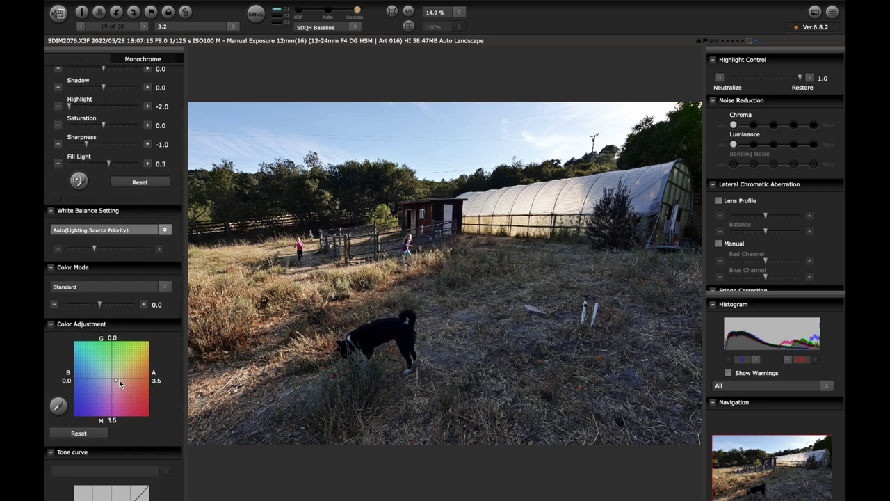
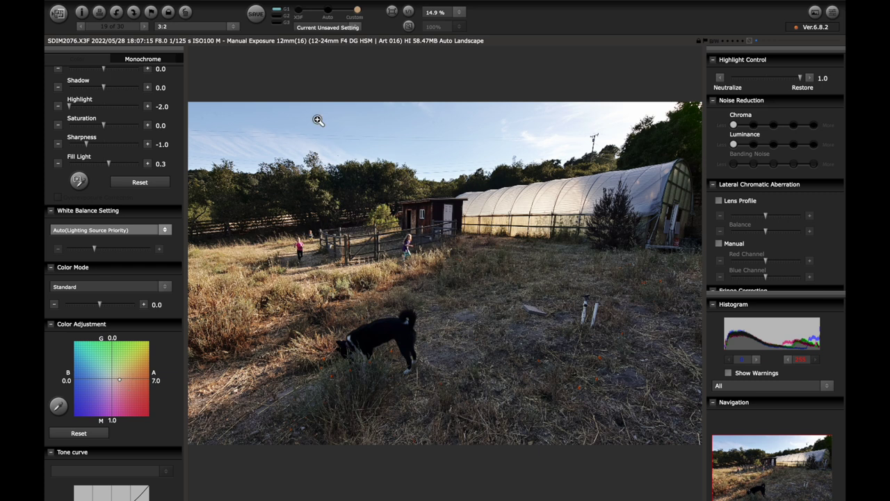
left_click(57, 12)
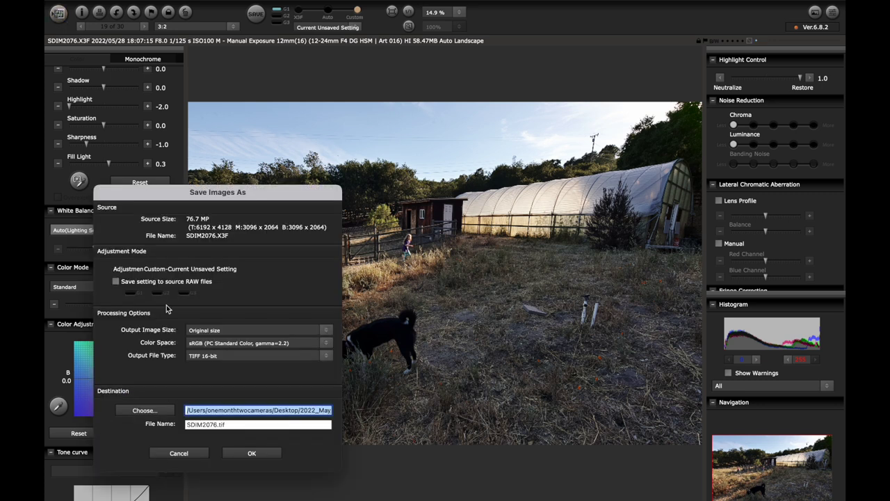
left_click(268, 451)
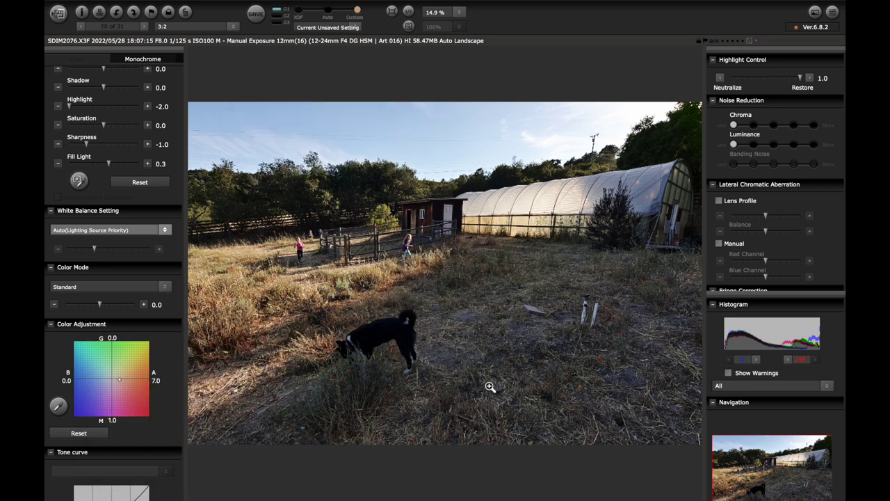
Change the color mode of SDIM2076 to Teal and Orange
left_click(164, 287)
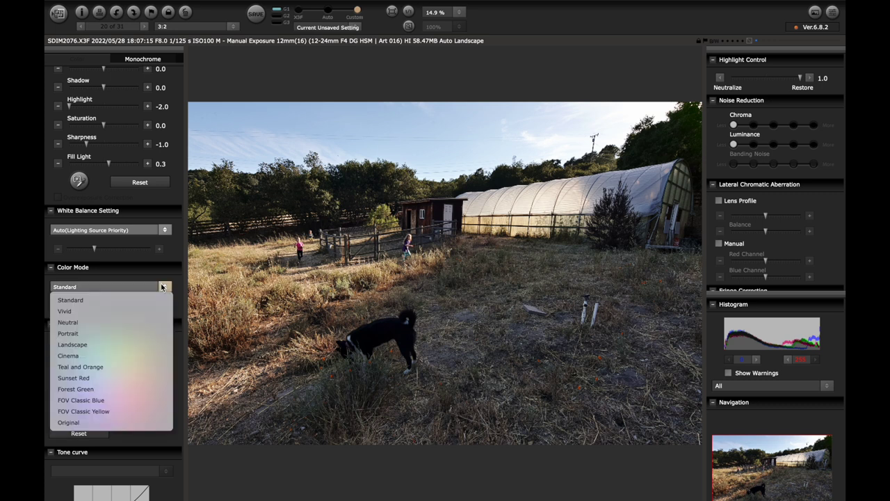
left_click(144, 371)
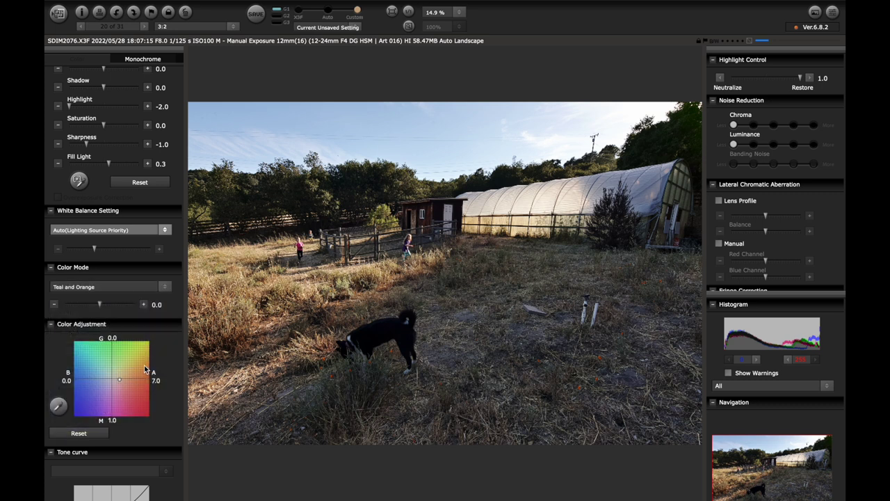
Try the Teal and Orange color mode at strengths -4.0 and -2.0, and return SDIM2076 to the Standard color mode
left_click(77, 305)
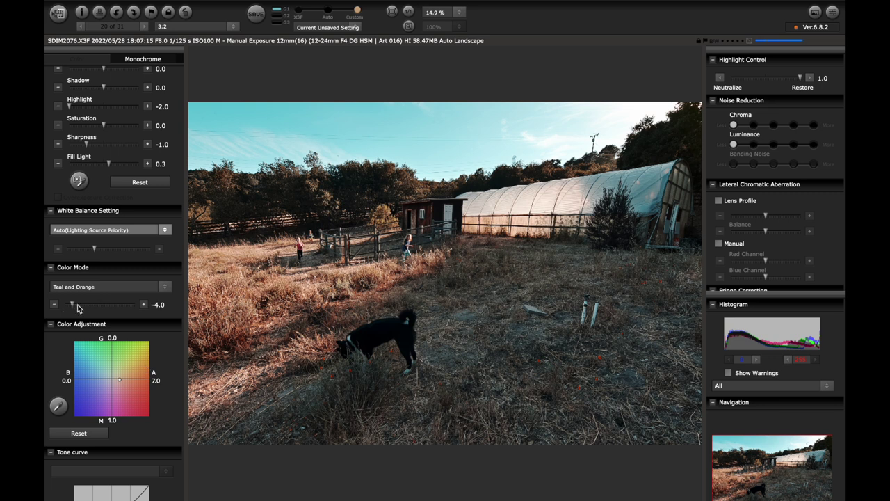
left_click(144, 305)
left_click(144, 305)
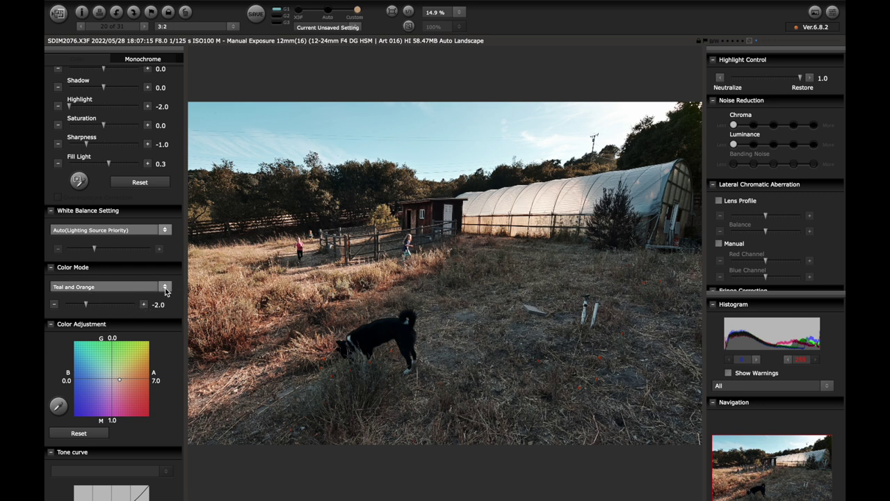
left_click(165, 288)
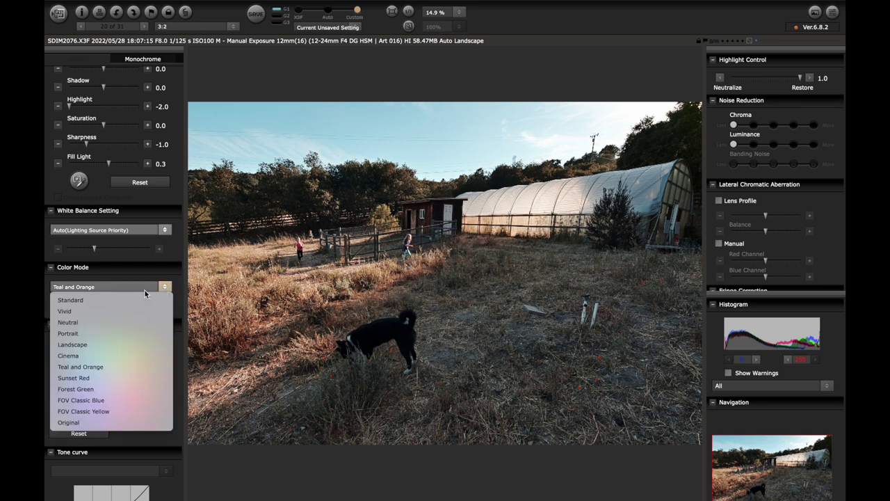
left_click(134, 300)
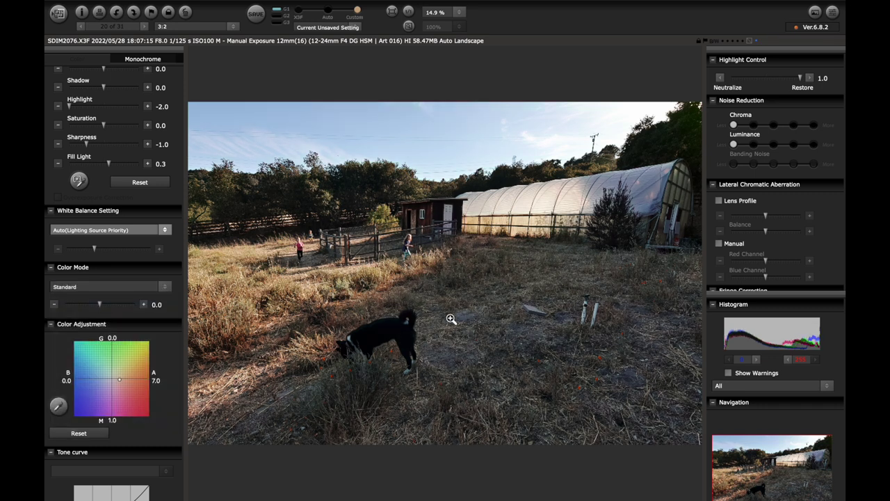
Go to the next photo, SDIM2085.X3F, and apply the SDQH Baseline setting
left_click(145, 28)
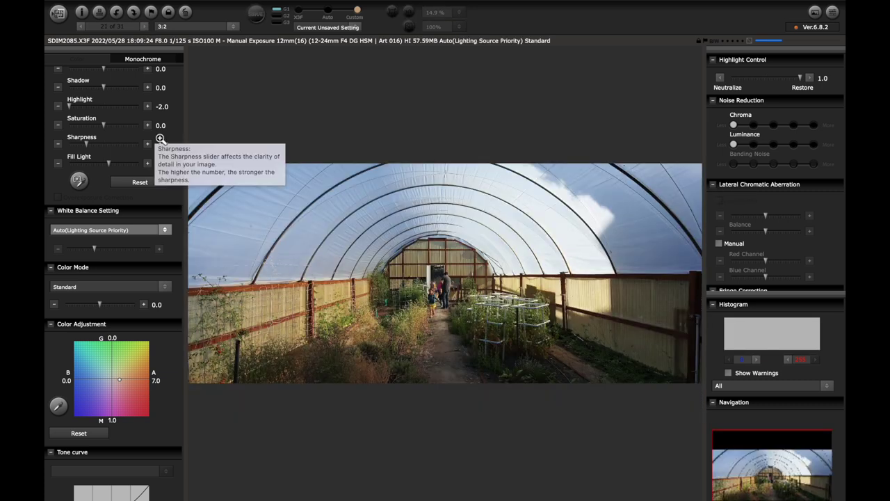
scroll(160, 139, "up", 5)
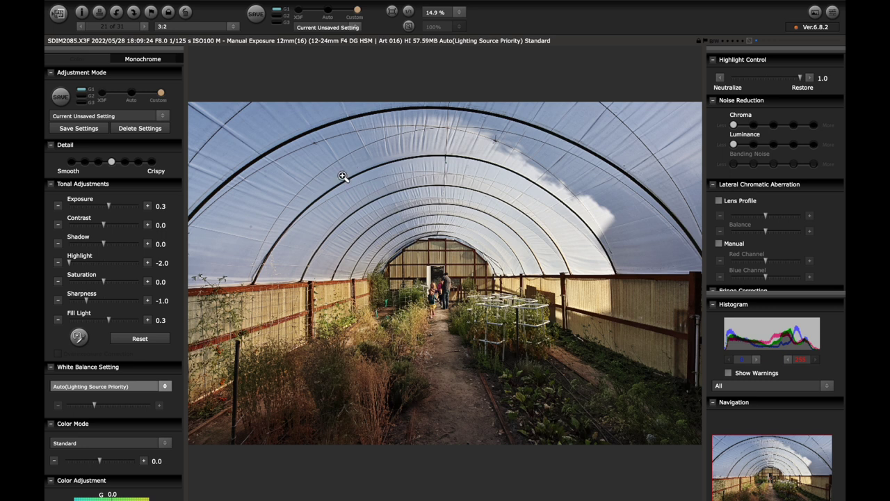
left_click(163, 116)
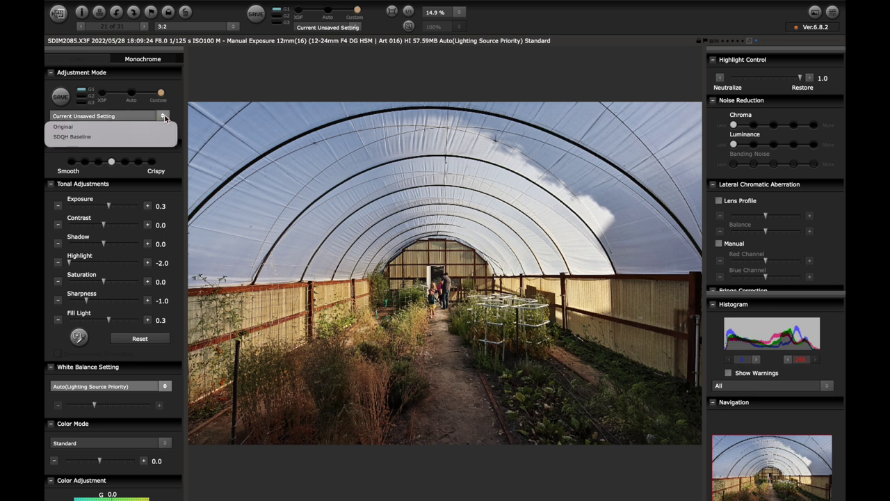
left_click(83, 136)
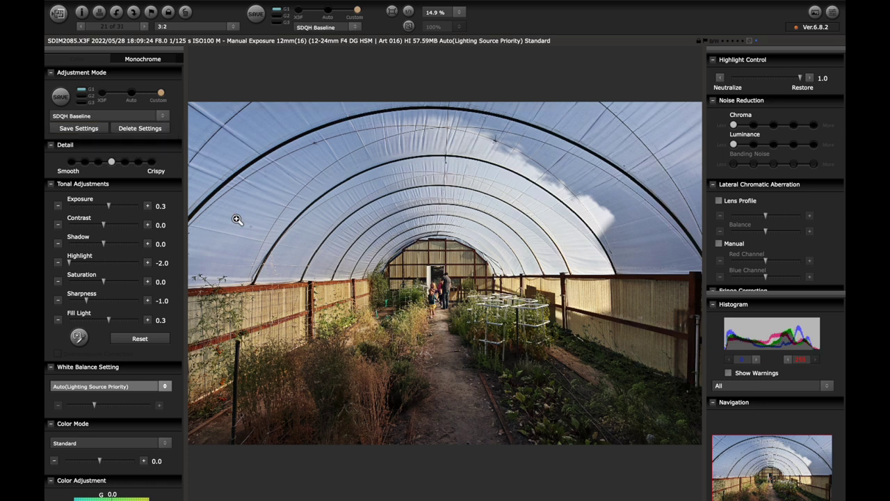
Restore the Original aspect ratio of SDIM2085 and set Detail to the smoothest level
left_click(235, 27)
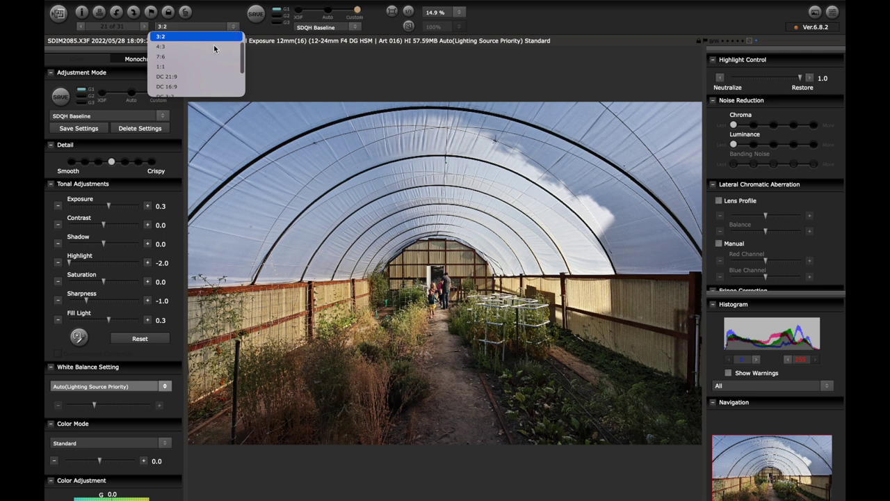
scroll(213, 45, "up", 2)
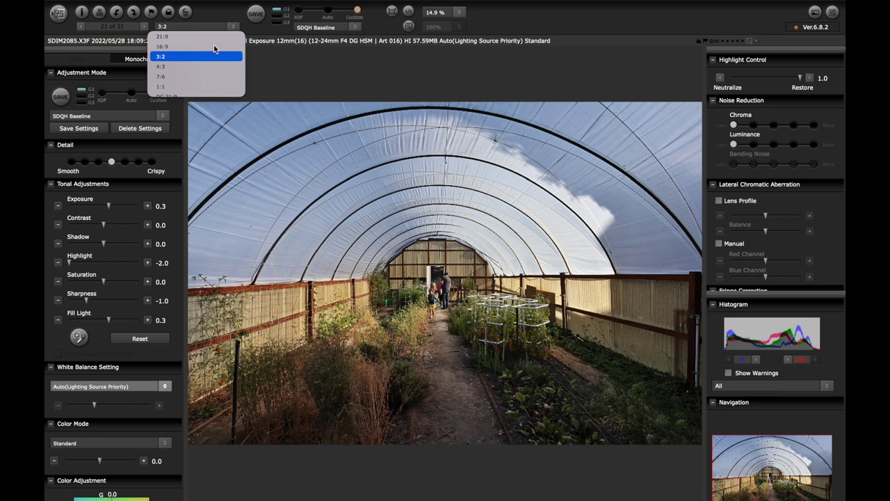
scroll(214, 45, "down", 5)
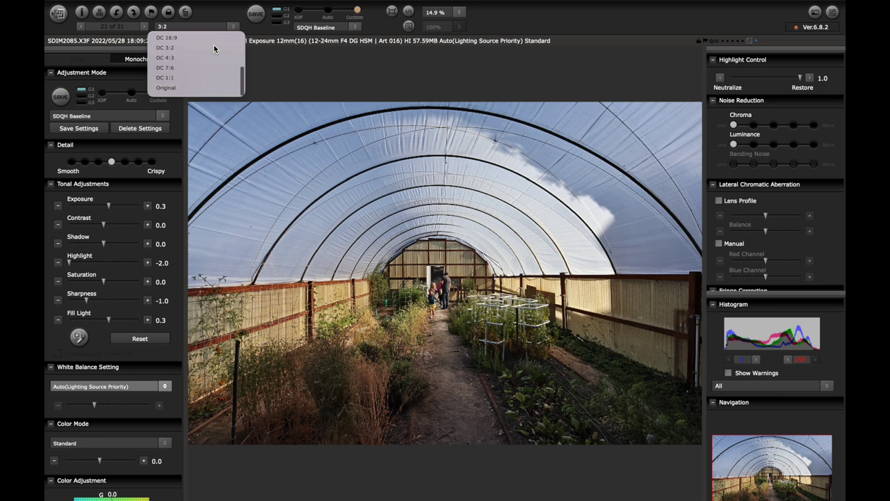
left_click(172, 93)
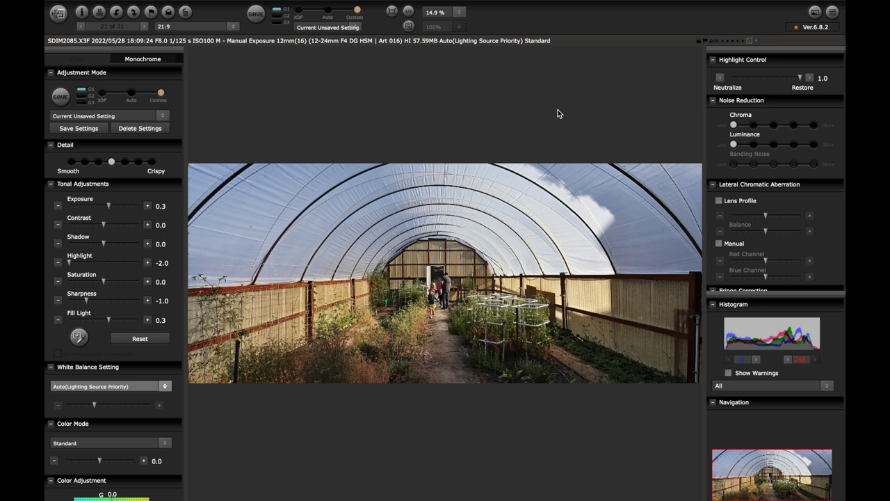
left_click_drag(111, 161, 73, 164)
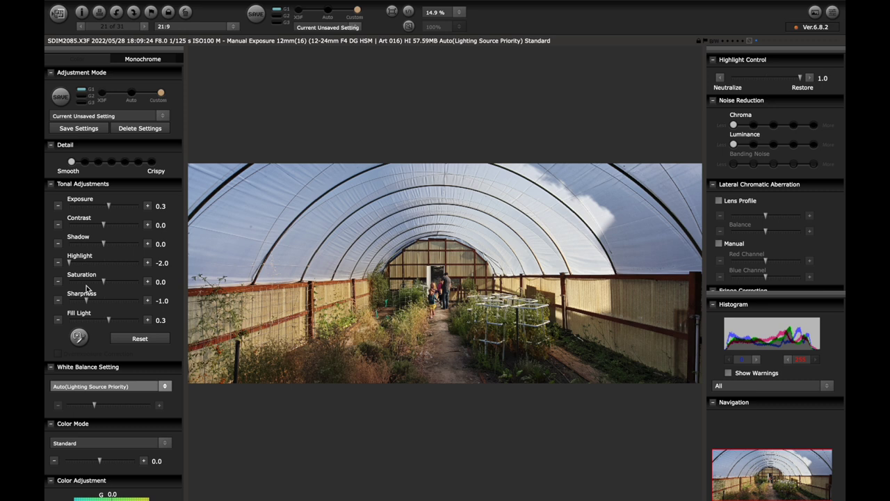
Set SDIM2085's Contrast to -0.3, Fill Light to 0.4 and Exposure to 0.5
left_click(58, 225)
left_click(59, 225)
left_click(58, 224)
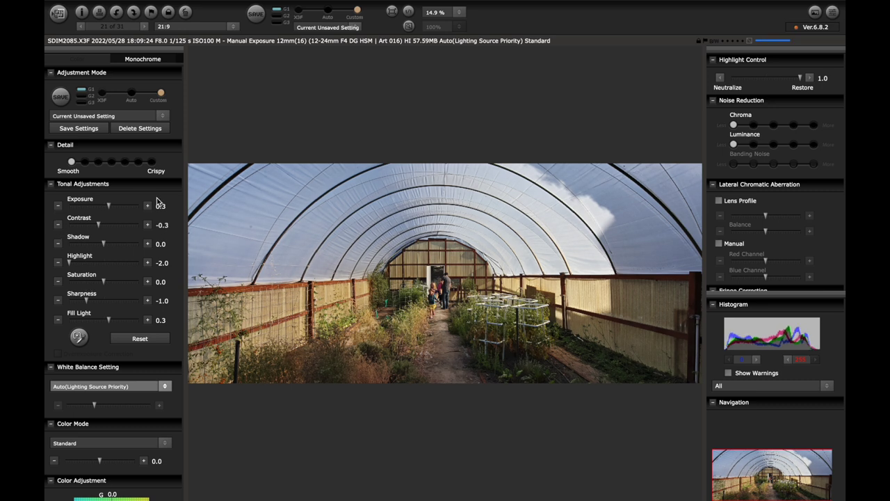
left_click(148, 319)
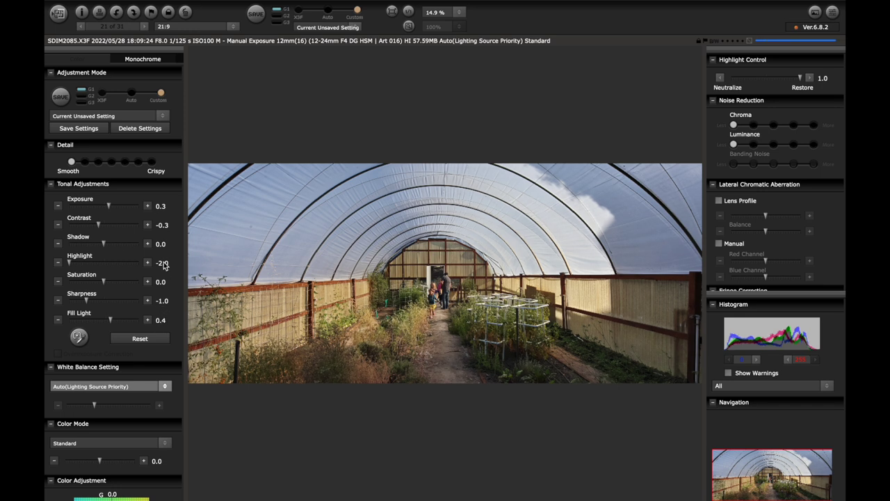
left_click(149, 207)
left_click(149, 207)
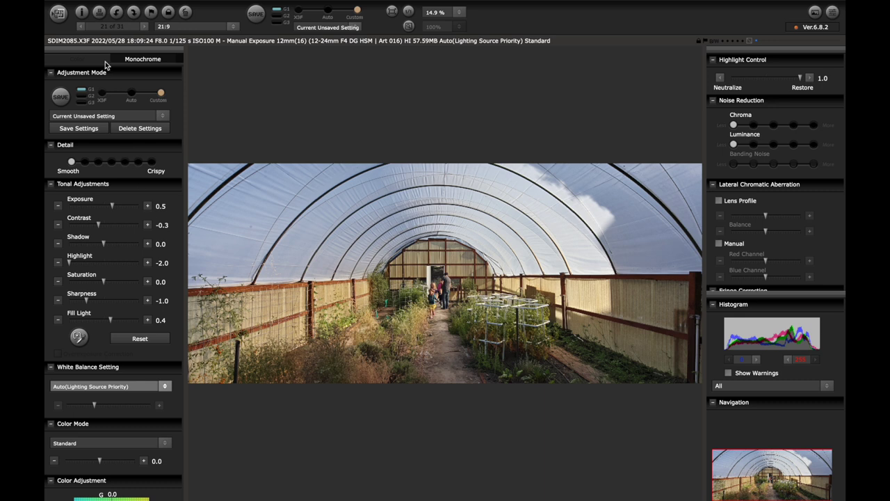
Export SDIM2085 and change its aspect ratio to 3:2
left_click(58, 12)
left_click(235, 26)
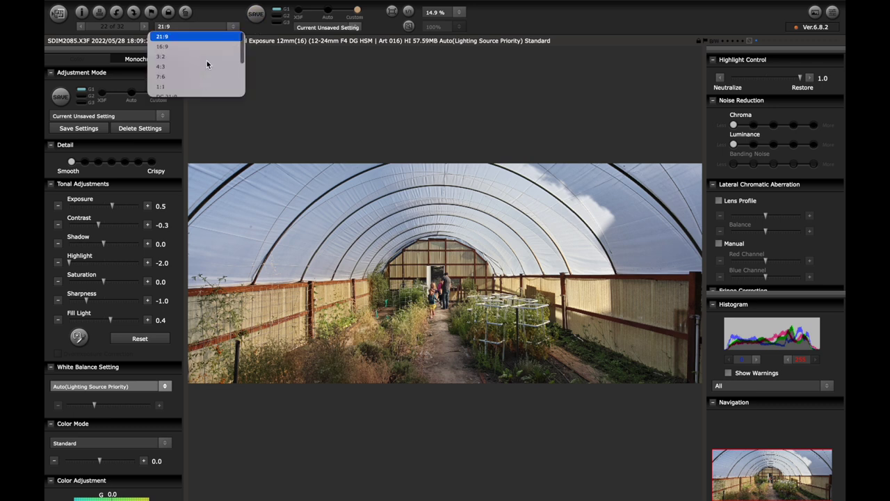
left_click(163, 57)
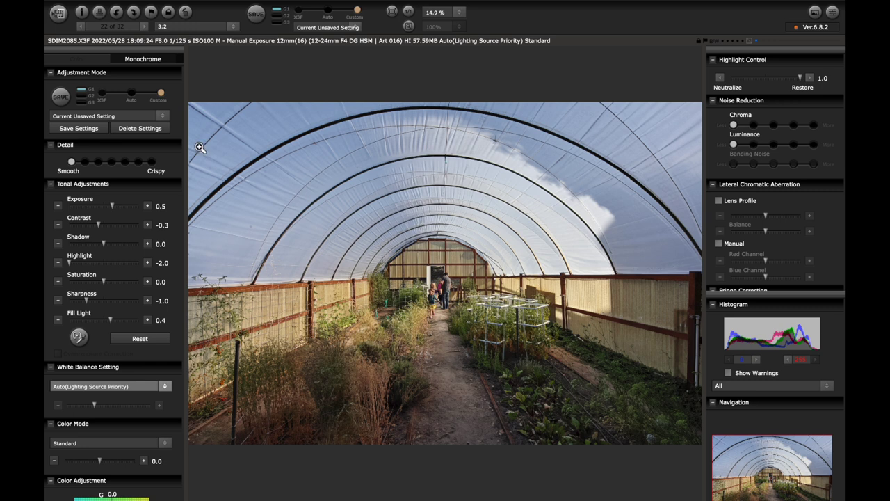
Go to the next photo, SDIM2111.X3F, and apply the SDQH Baseline setting
left_click(145, 26)
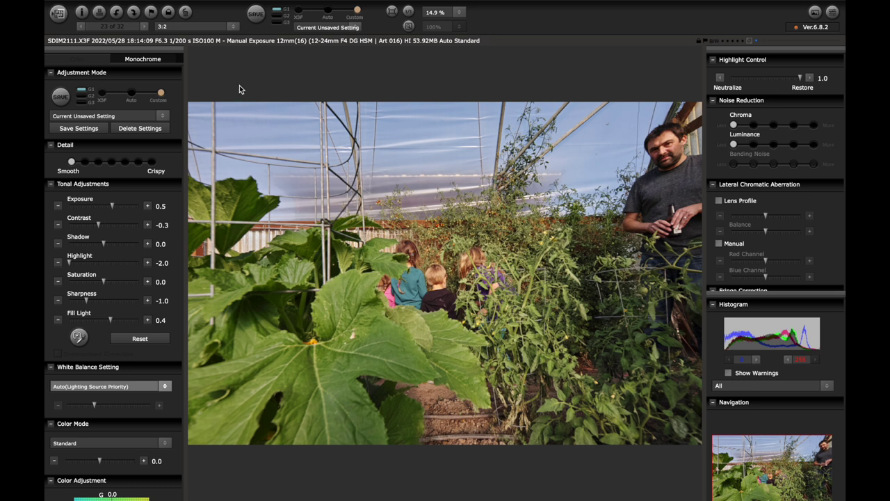
left_click(160, 117)
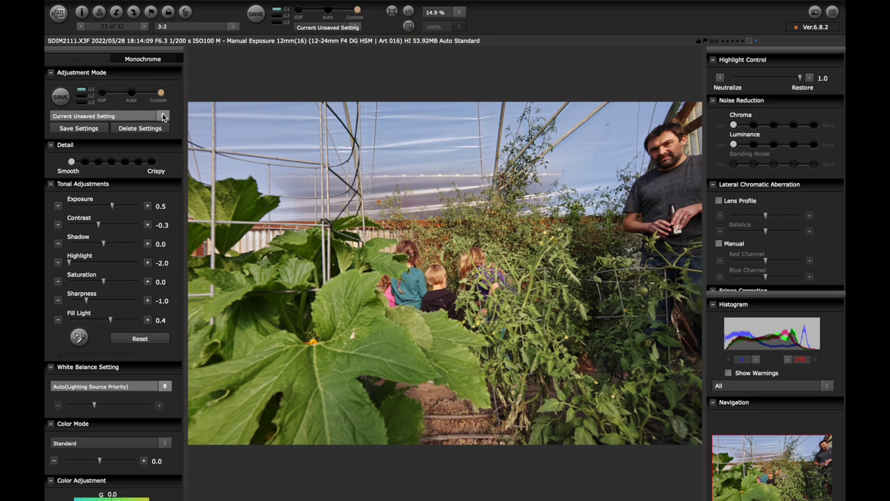
left_click(108, 130)
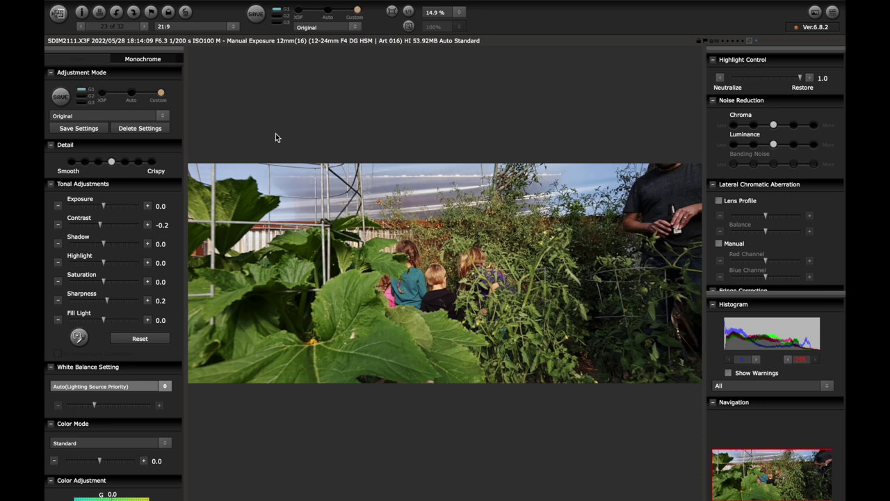
left_click(168, 117)
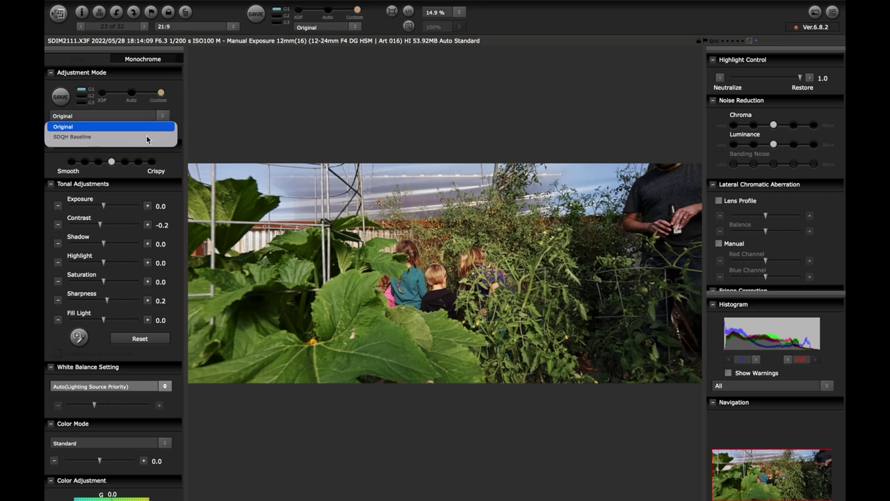
left_click(146, 138)
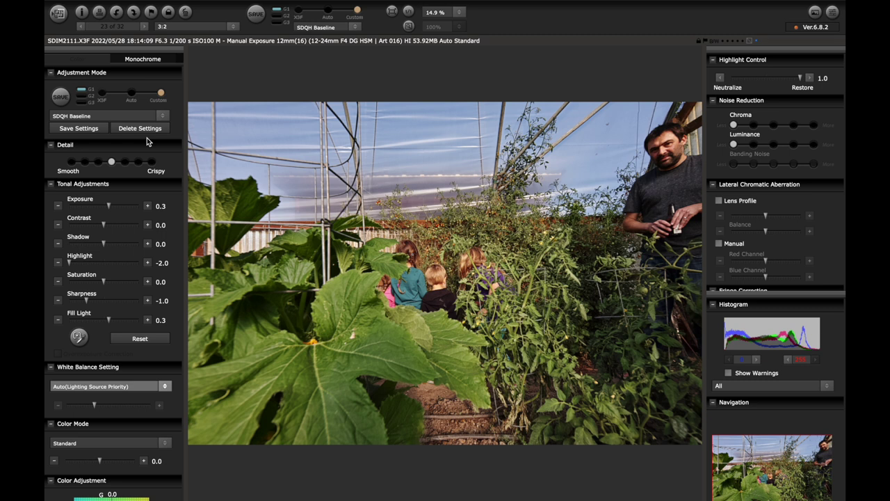
Restore the Original aspect ratio of SDIM2111 and set Detail to the smoothest level
left_click(234, 27)
scroll(204, 63, "down", 3)
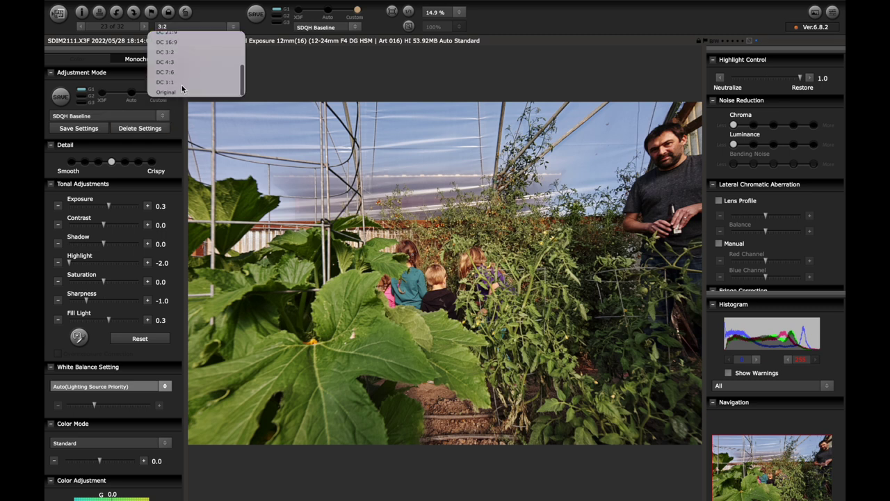
left_click(172, 92)
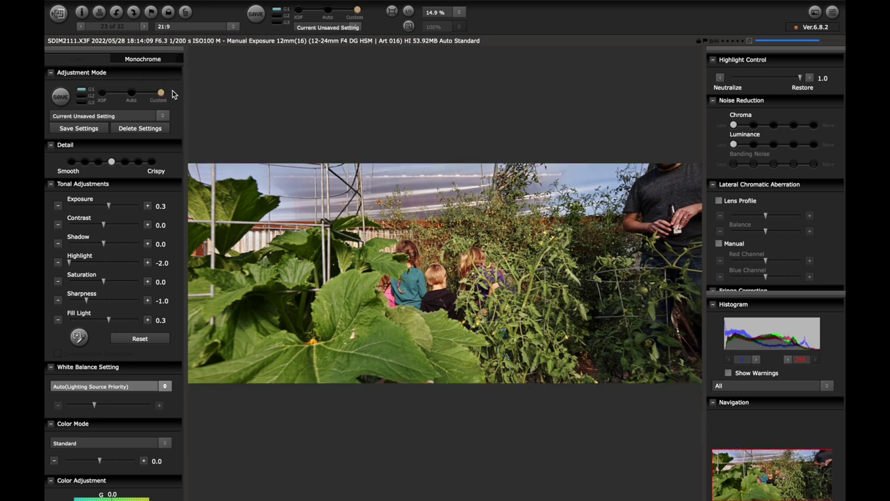
left_click(72, 164)
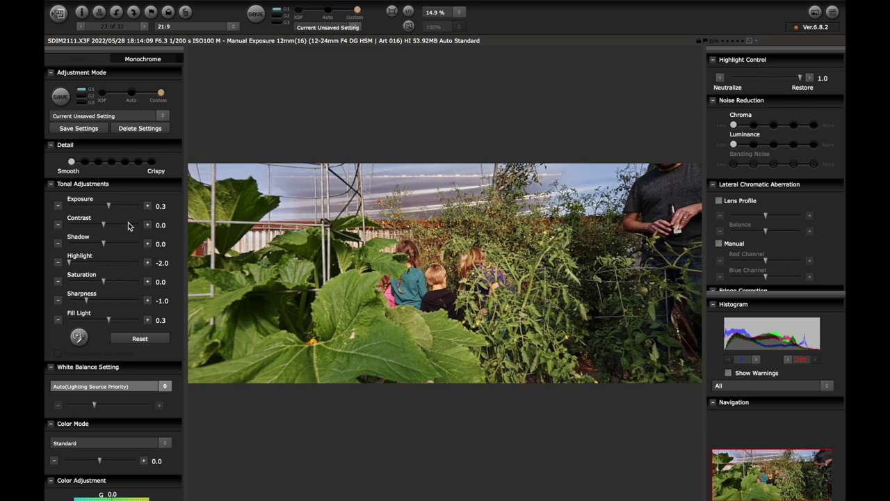
Set SDIM2111's Highlight to 0.0 and Fill Light to -0.3, try Exposure at 0.4 and return it to 0.3
left_click(57, 320)
left_click(57, 320)
left_click(57, 320)
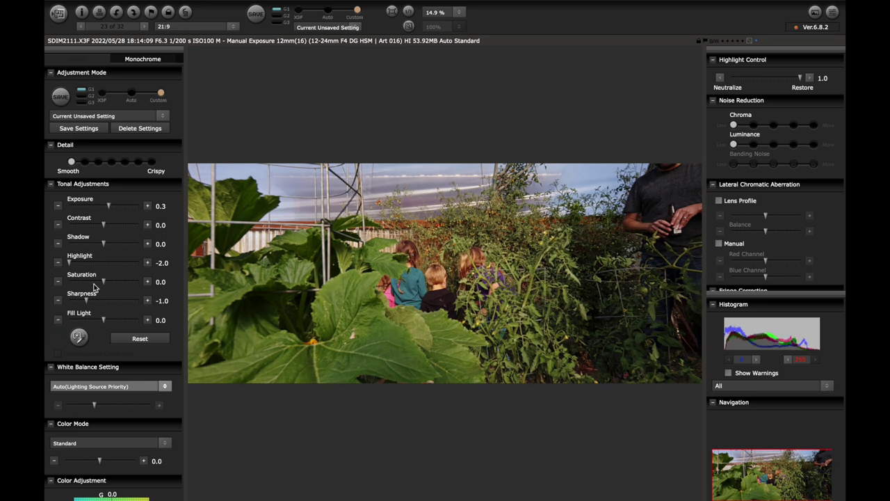
left_click(85, 263)
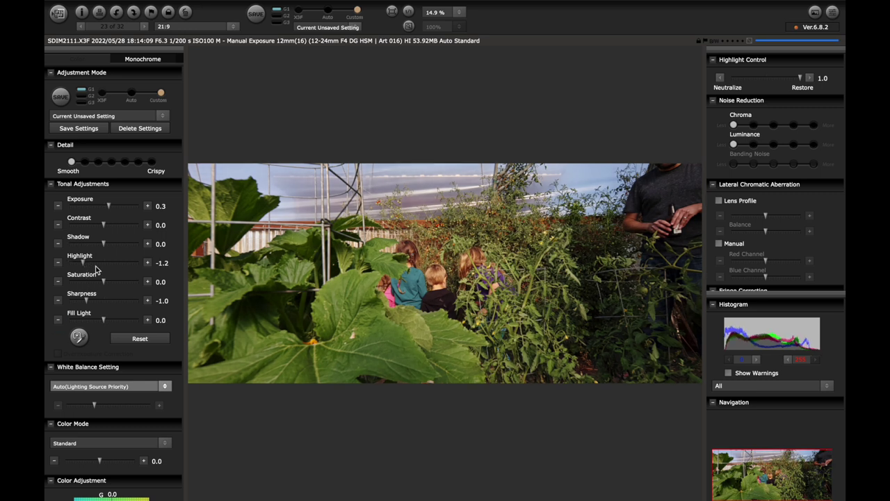
left_click(104, 263)
left_click(57, 320)
left_click(58, 319)
left_click(59, 321)
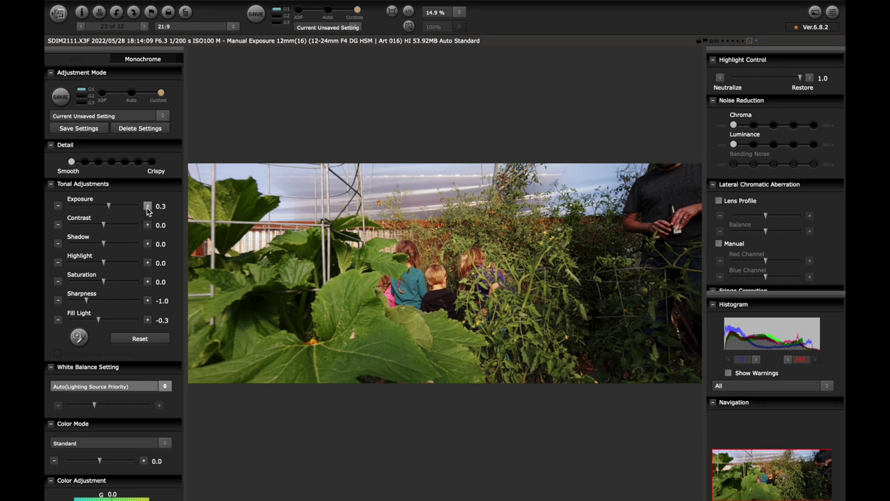
left_click(147, 208)
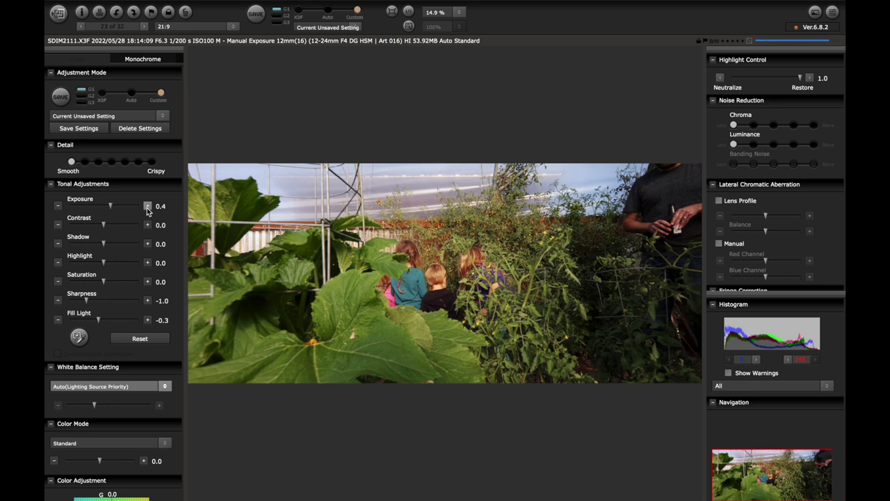
left_click(58, 208)
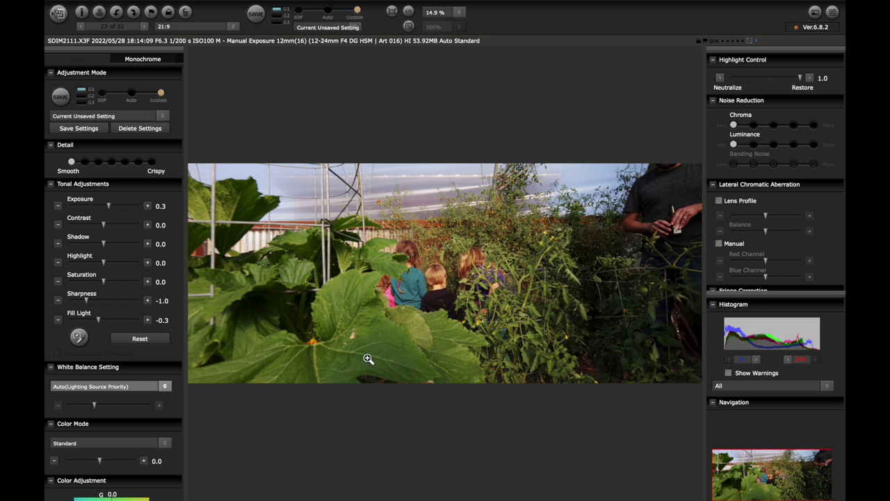
Export SDIM2111 as a 16-bit TIFF at original size in sRGB
left_click(59, 12)
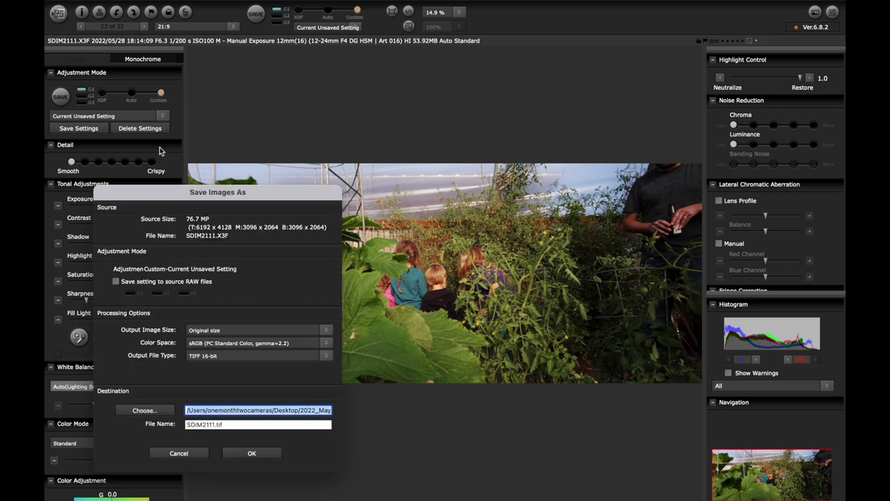
left_click(252, 454)
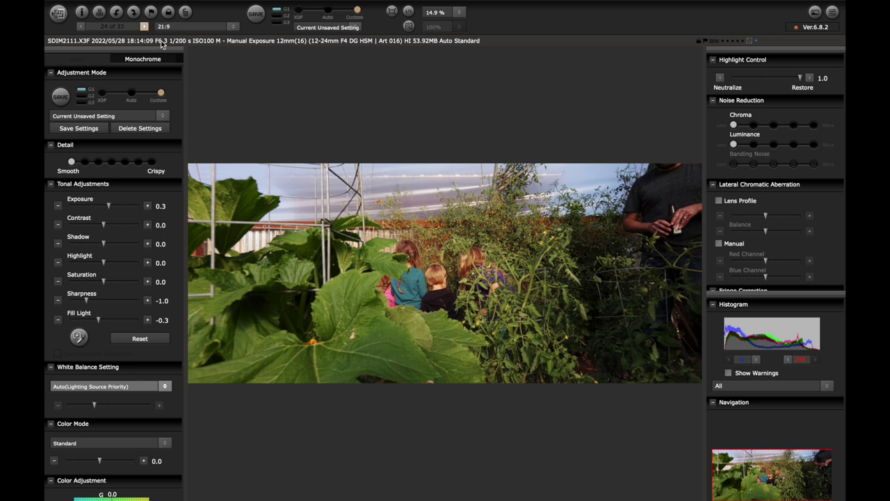
Go to the next photo, SDIM2130.X3F, inspect the doorway at 100% and compare Highlight Control at 0.0 and 1.0, leaving it at 1.0
key("Right")
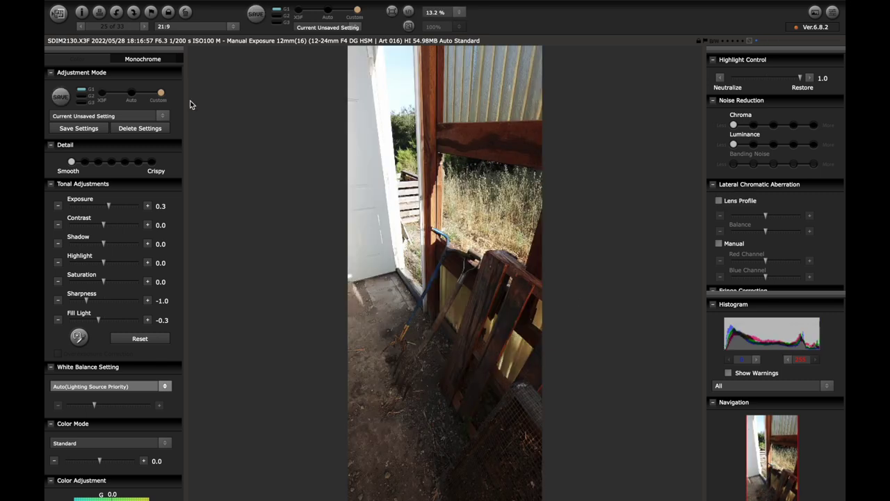
left_click(405, 85)
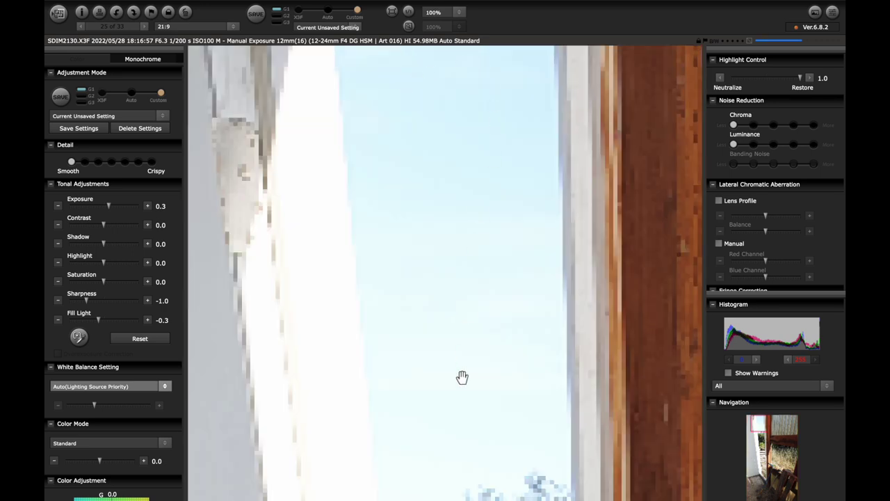
left_click(540, 242)
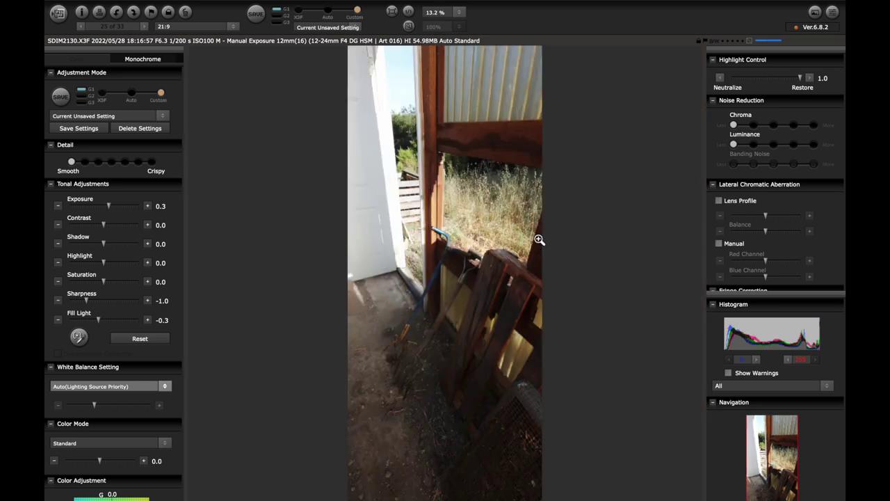
left_click(732, 79)
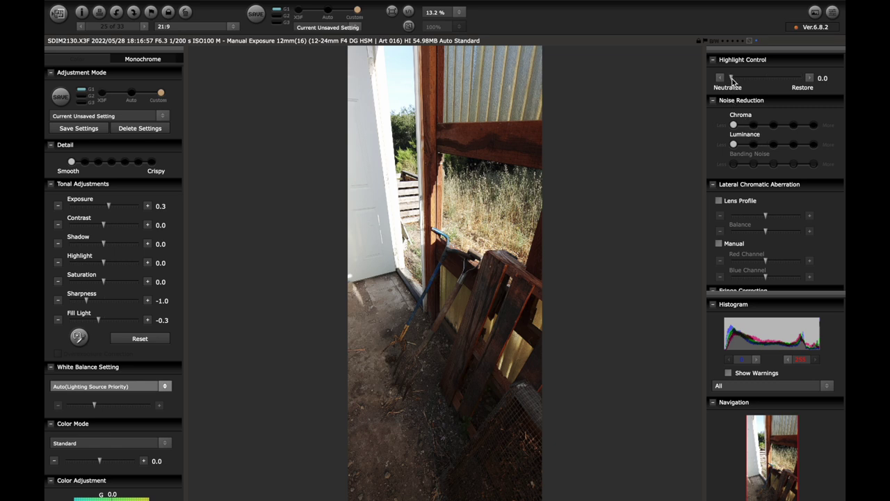
left_click(800, 79)
Set SDIM2130's Exposure to 0.0 and Fill Light to 0.4
left_click(58, 206)
left_click(58, 206)
left_click(57, 206)
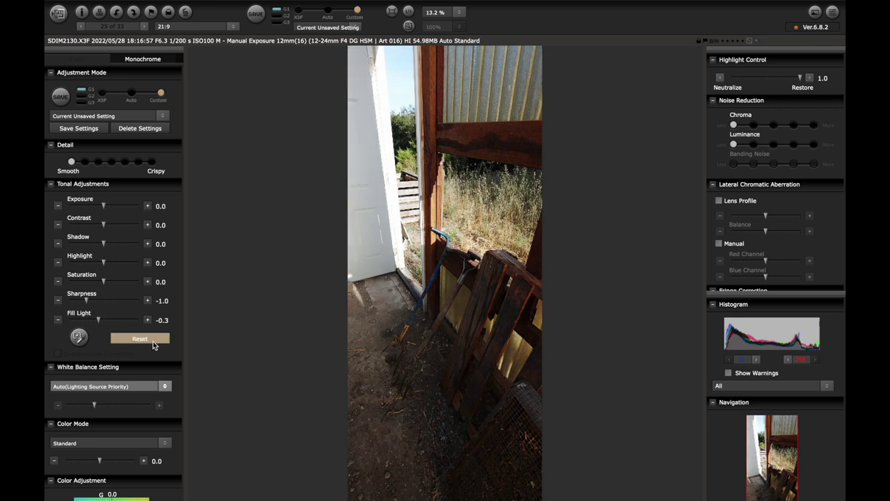
left_click(146, 321)
left_click(147, 320)
left_click(147, 320)
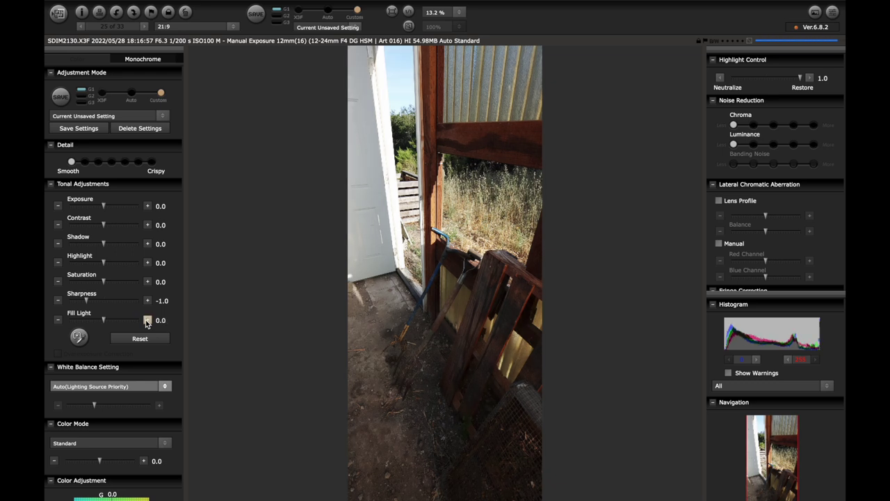
left_click(147, 321)
left_click(147, 321)
left_click(147, 320)
left_click(147, 321)
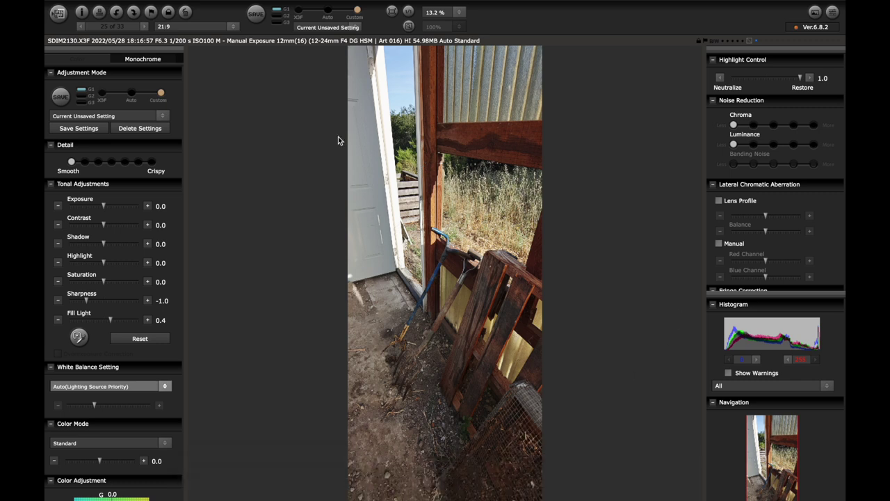
Export SDIM2130 as a 16-bit TIFF and go to the next raw photo, SDIM2131.X3F
left_click(59, 11)
left_click(254, 453)
key("Right")
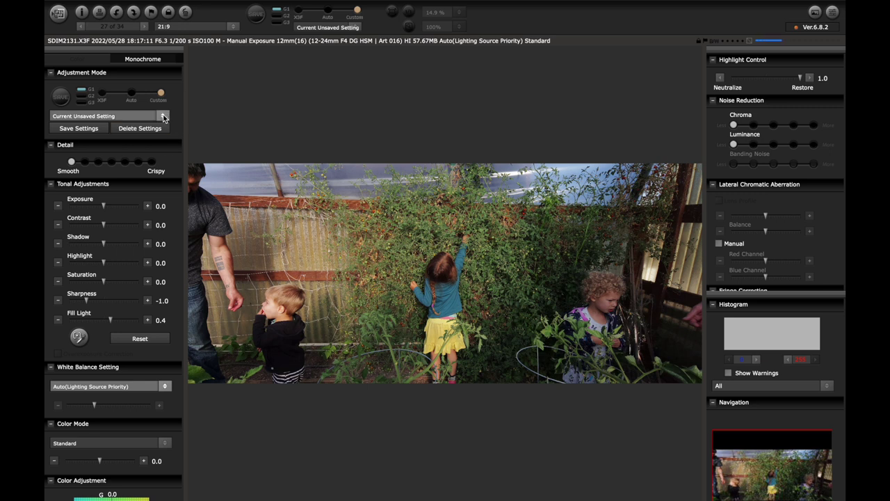
Keep the current unsaved setting for SDIM2131, set Highlight to -0.4 and Exposure to -0.1
left_click(164, 118)
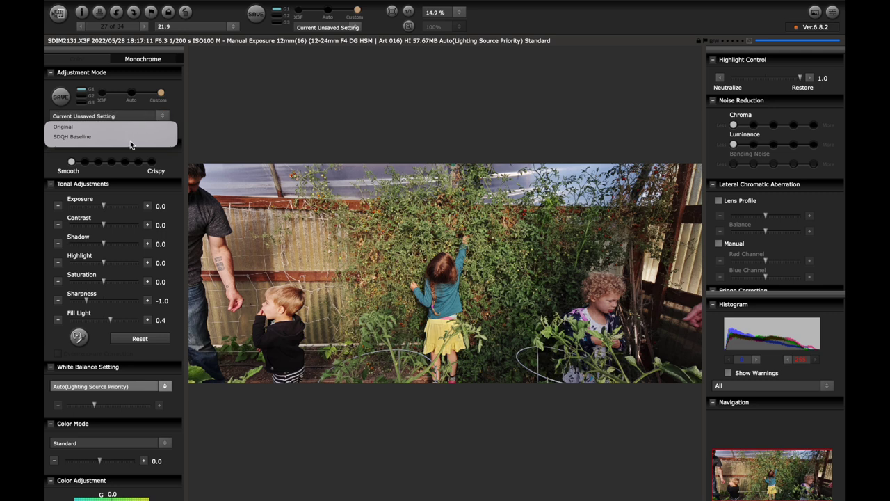
left_click(443, 117)
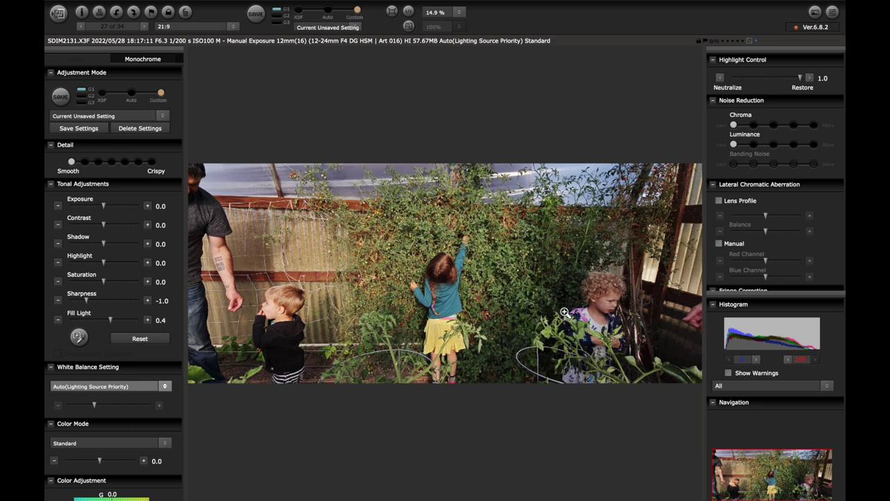
left_click(59, 264)
left_click(57, 207)
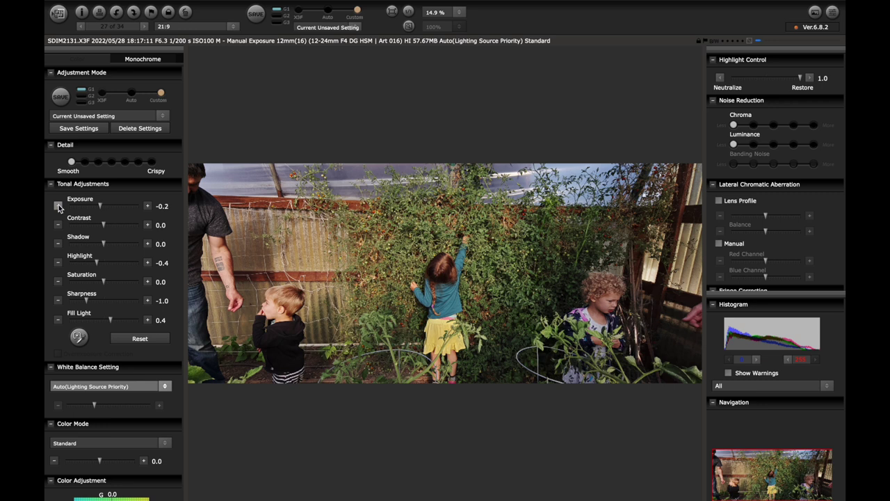
left_click(147, 206)
Export SDIM2131 as a 16-bit TIFF and go to the next raw photo, SDIM2168.X3F
left_click(58, 12)
key("Return")
key("Right")
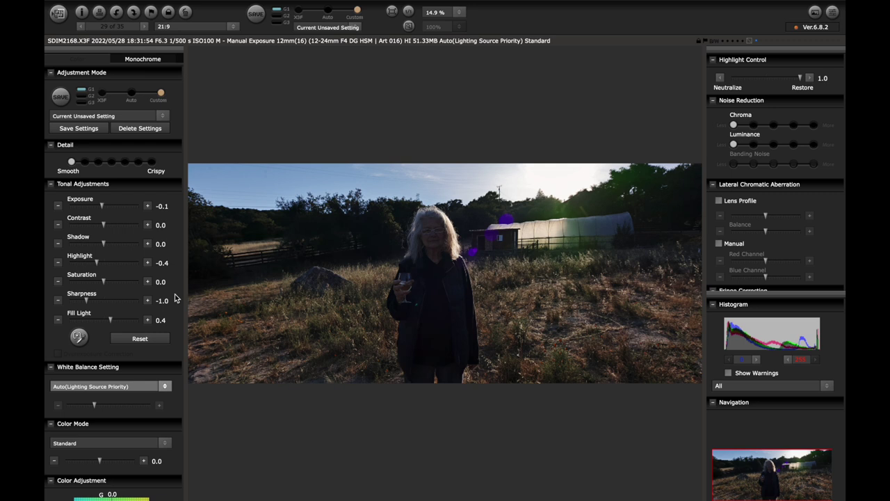
Set SDIM2168's Exposure to 0.1, try Fill Light at 0.6 and return it to 0.4
left_click(148, 206)
left_click(147, 206)
left_click(147, 207)
left_click(59, 207)
left_click(147, 320)
left_click(147, 320)
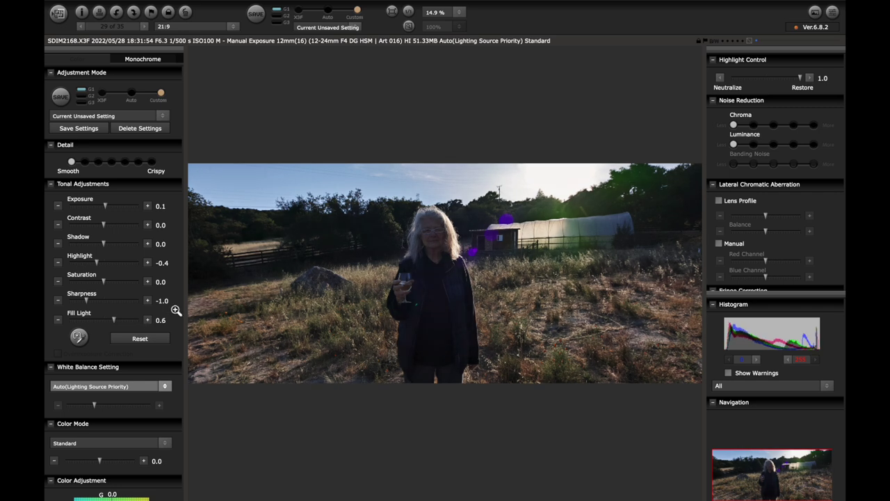
left_click(57, 320)
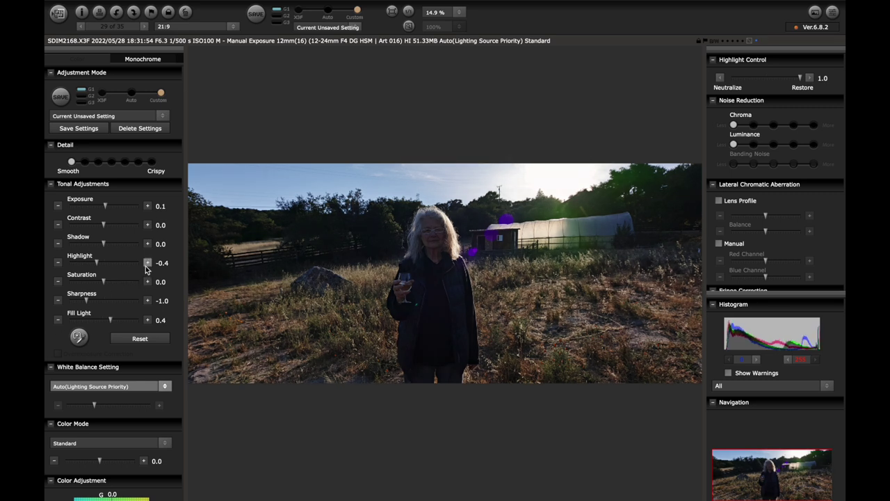
Lower SDIM2168's Highlight to -2.0 and raise Exposure to 1.0
left_click(72, 263)
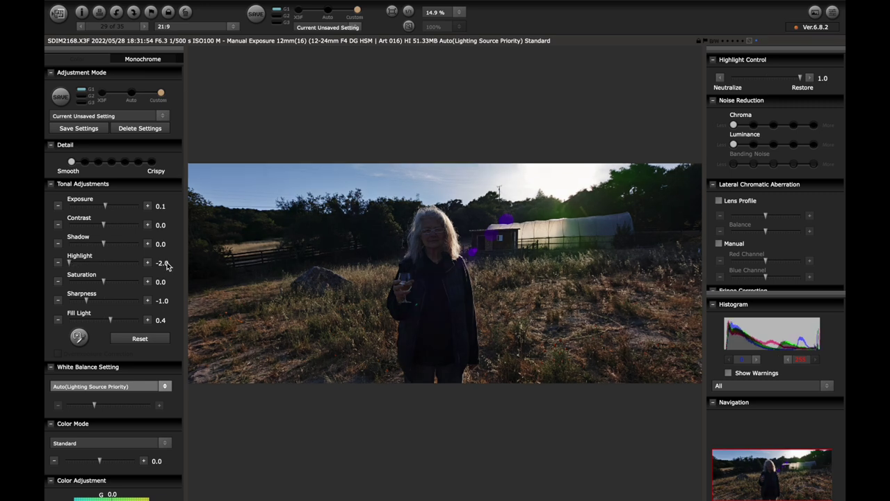
left_click(148, 206)
left_click(148, 206)
left_click(147, 206)
left_click(147, 206)
left_click(148, 206)
left_click(148, 206)
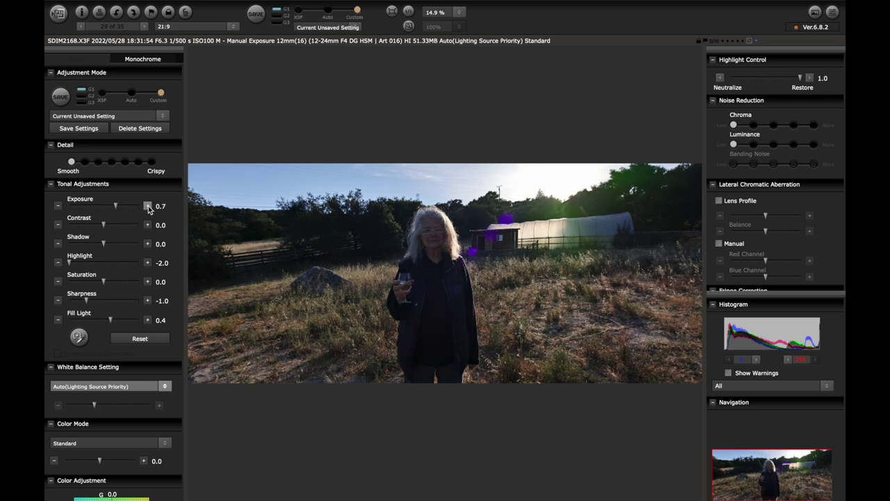
left_click(147, 206)
left_click(147, 206)
left_click(147, 206)
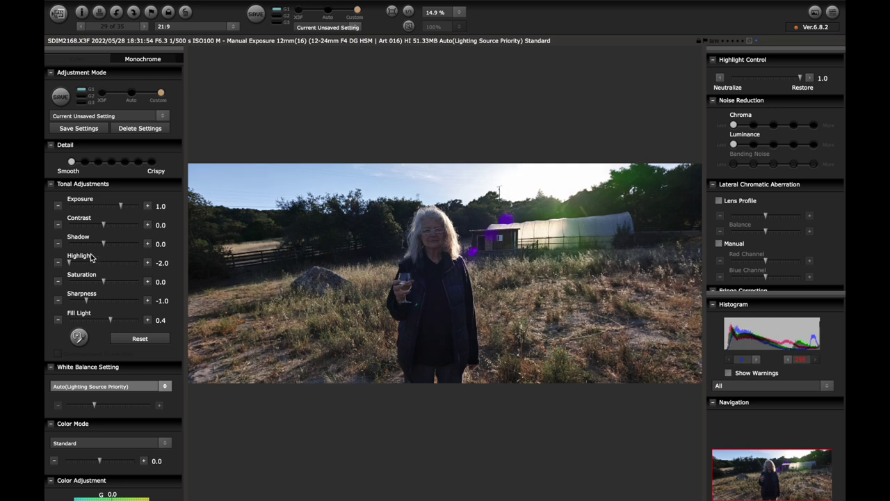
Fine-tune SDIM2168 with Highlight at -1.0, Exposure at 1.2 and Fill Light at 0.1
left_click_drag(81, 265, 94, 265)
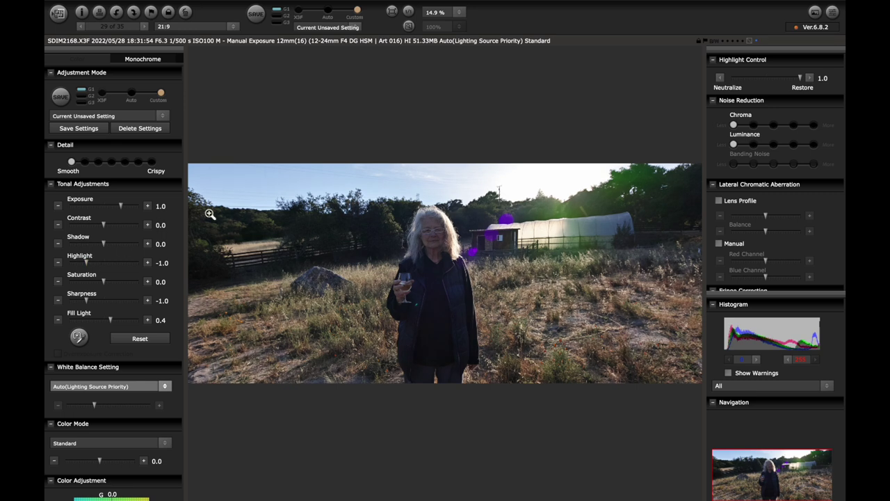
left_click(147, 206)
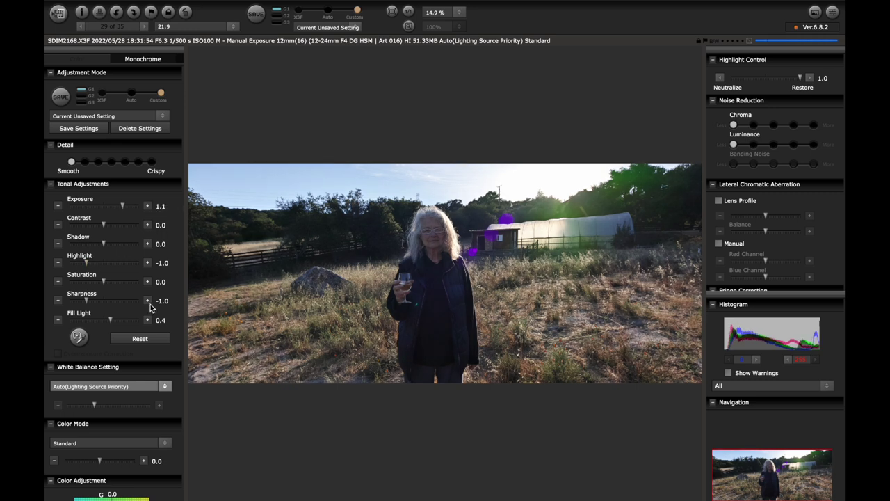
left_click(58, 320)
left_click(58, 320)
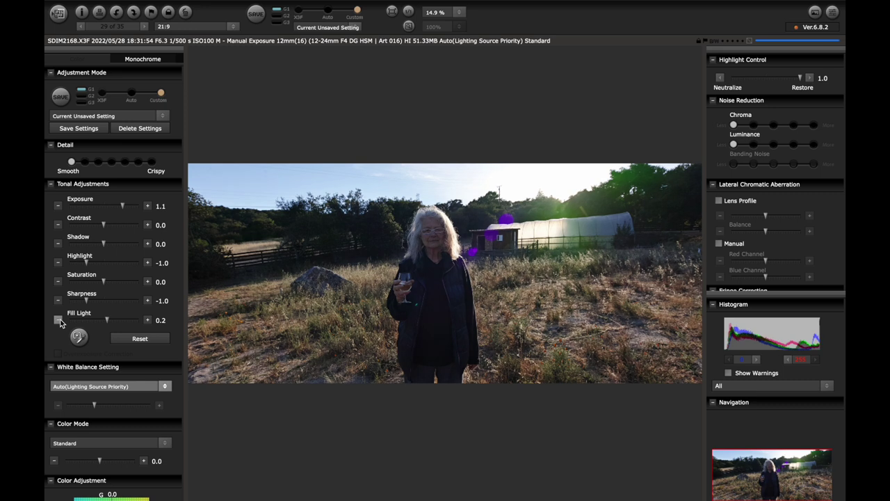
left_click(148, 206)
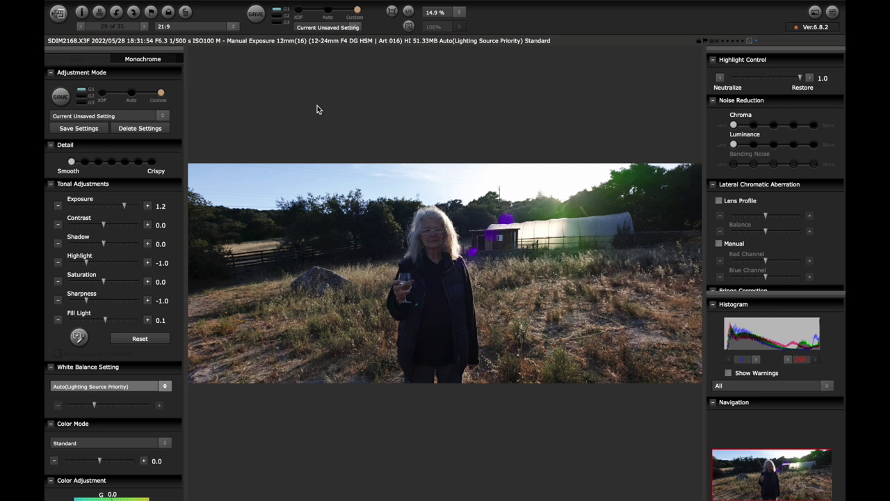
Switch the photo to monochrome processing and set the color mixer to red 76%, green 0% and blue 24%
left_click(141, 58)
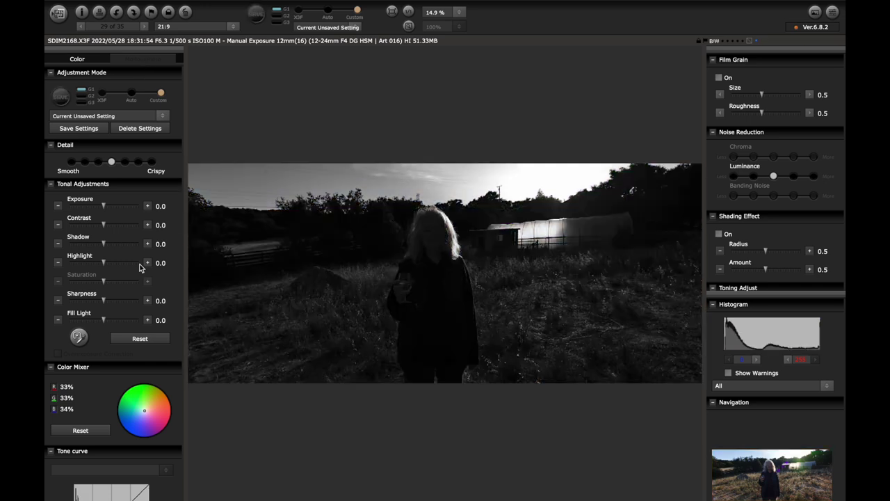
left_click(170, 415)
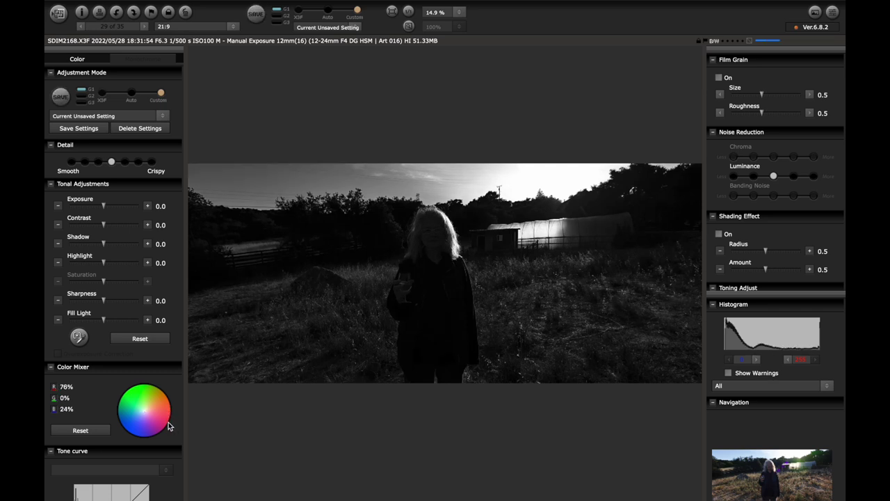
left_click(170, 425)
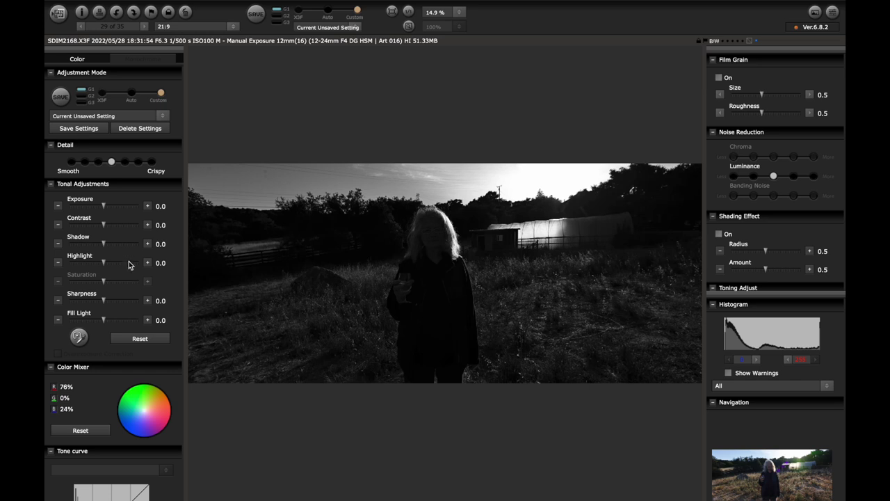
Brighten the monochrome photo by setting the exposure to 1.6 and the fill light to 0.1
left_click(120, 208)
left_click(147, 206)
left_click(148, 206)
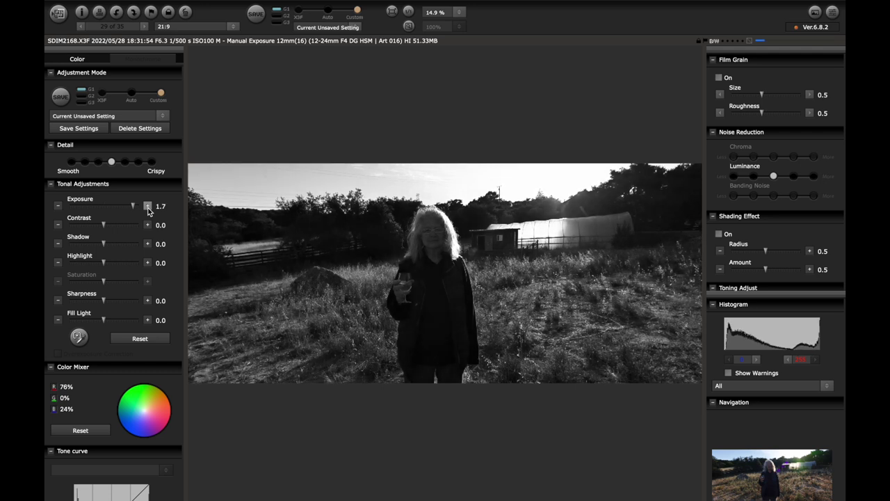
left_click(59, 207)
left_click(58, 207)
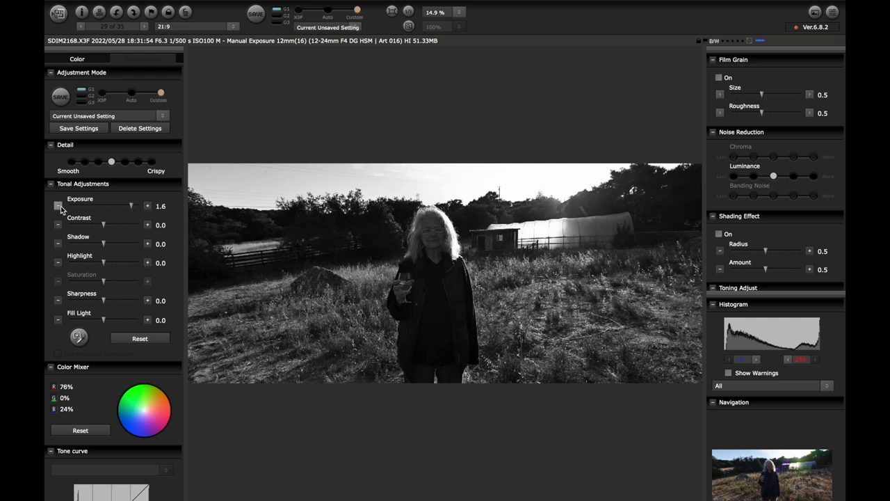
left_click(148, 320)
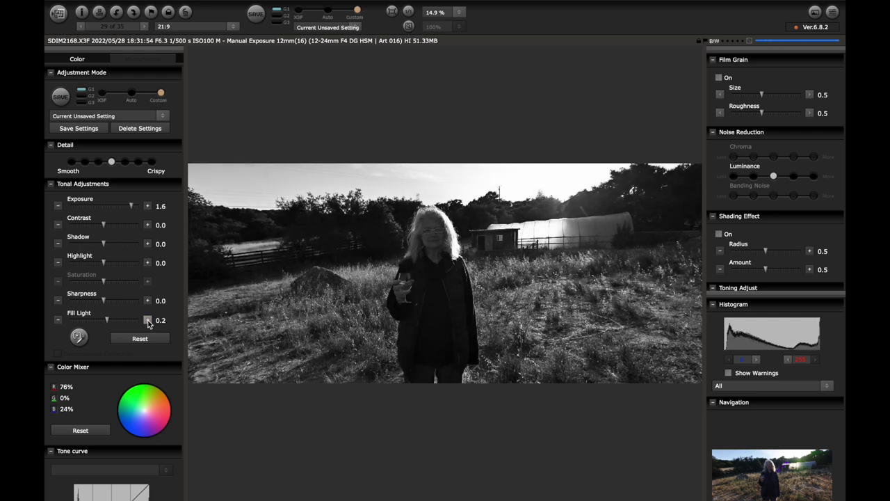
left_click(57, 320)
Set the tonal highlight adjustment to 1.3 and raise the exposure to 2.0
left_click(57, 263)
left_click(147, 263)
left_click(146, 263)
left_click(146, 262)
left_click(146, 263)
left_click(146, 263)
left_click(122, 264)
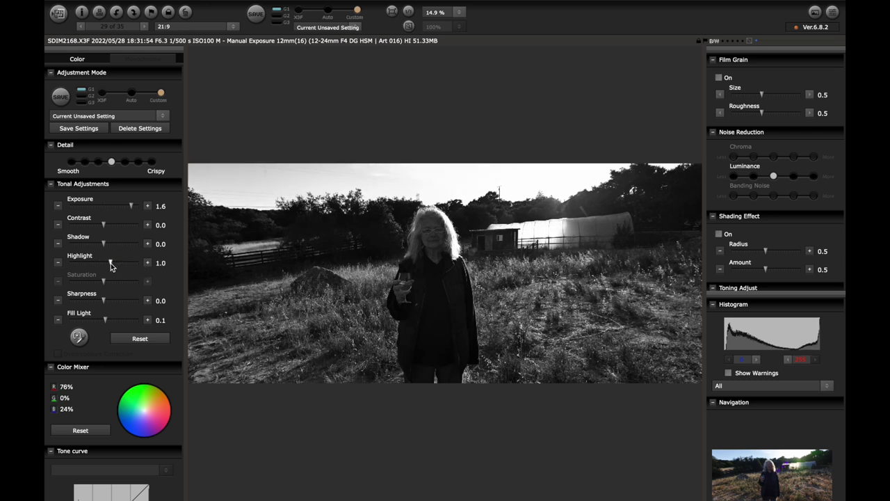
left_click_drag(111, 265, 125, 264)
left_click_drag(133, 204, 167, 207)
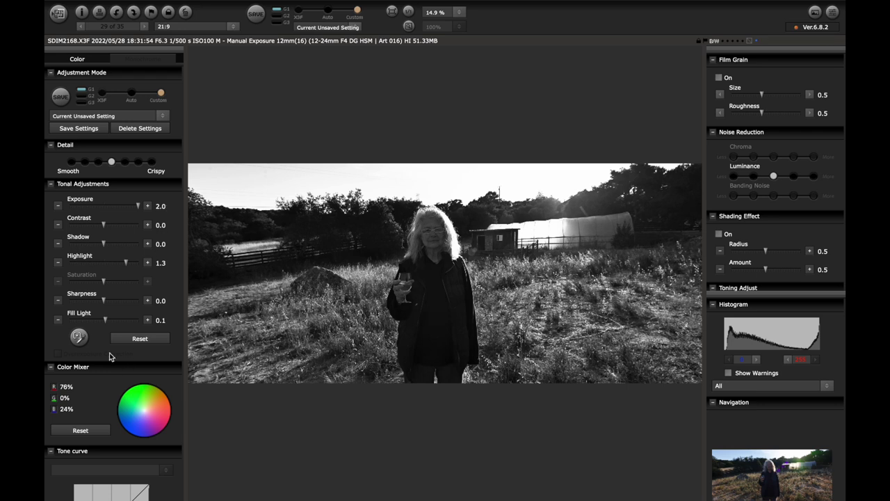
Set both the tone curve highlight and the tonal highlight adjustment to -2.0
scroll(79, 288, "down", 5)
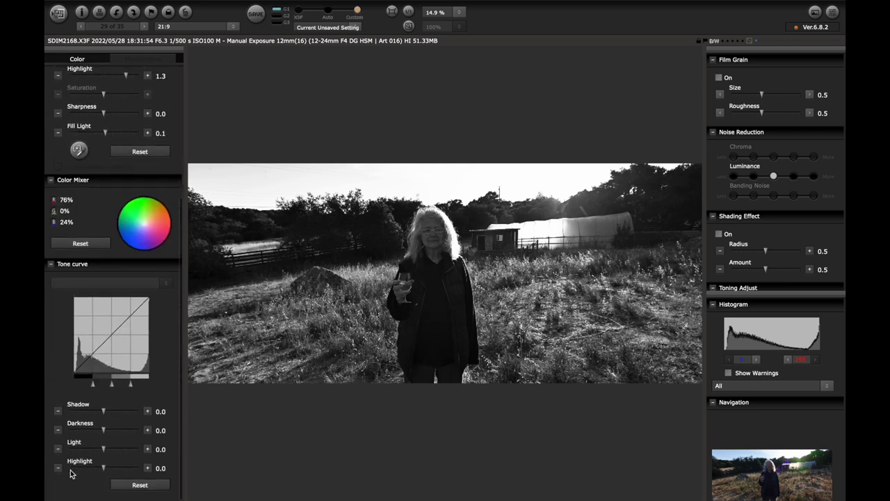
left_click(68, 469)
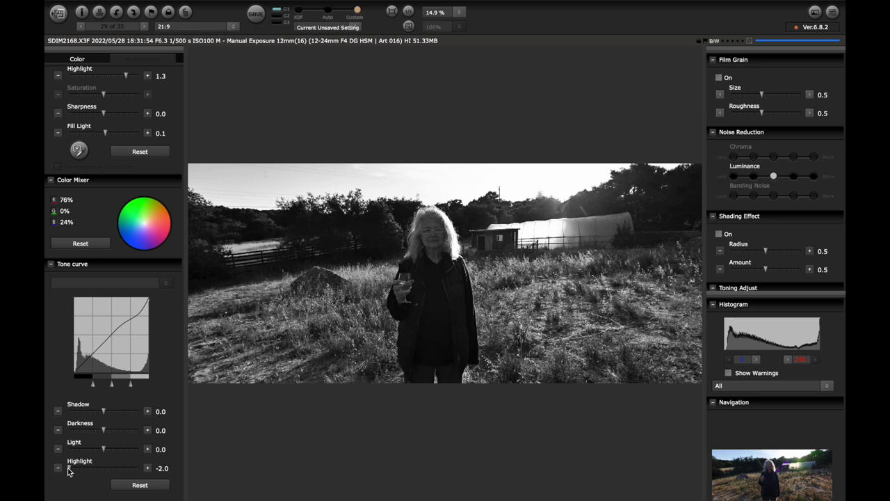
scroll(80, 358, "up", 5)
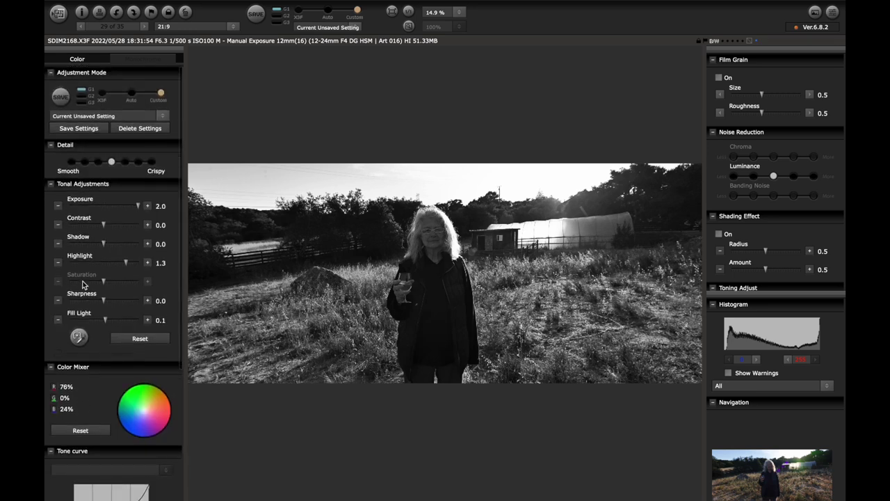
left_click(70, 263)
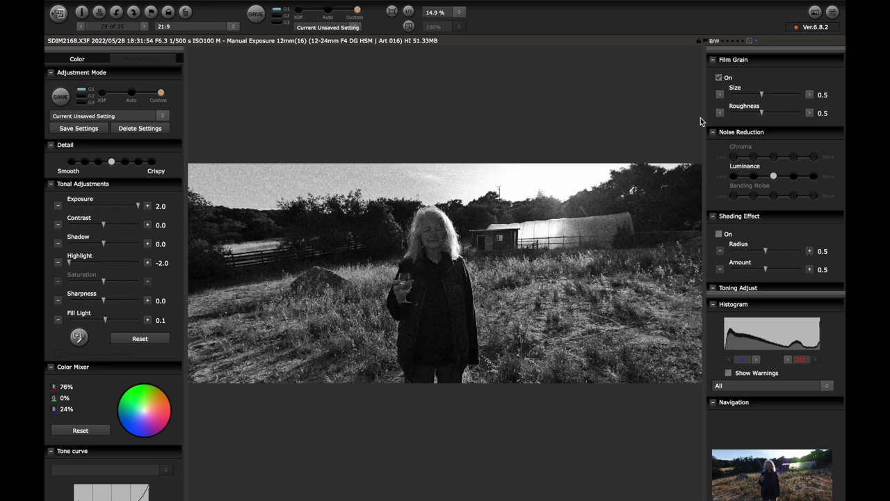
Inspect the film grain at 100%, try a size and roughness of 0.2, and switch the film grain off
left_click(386, 199)
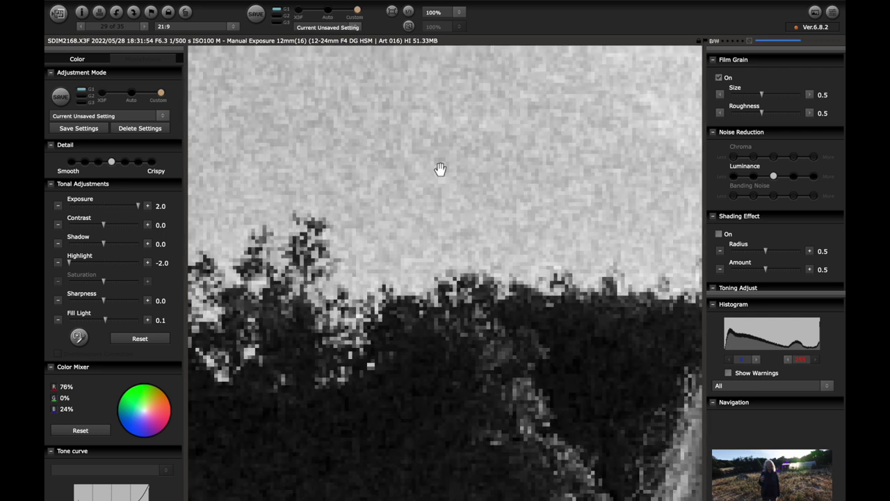
left_click(476, 111)
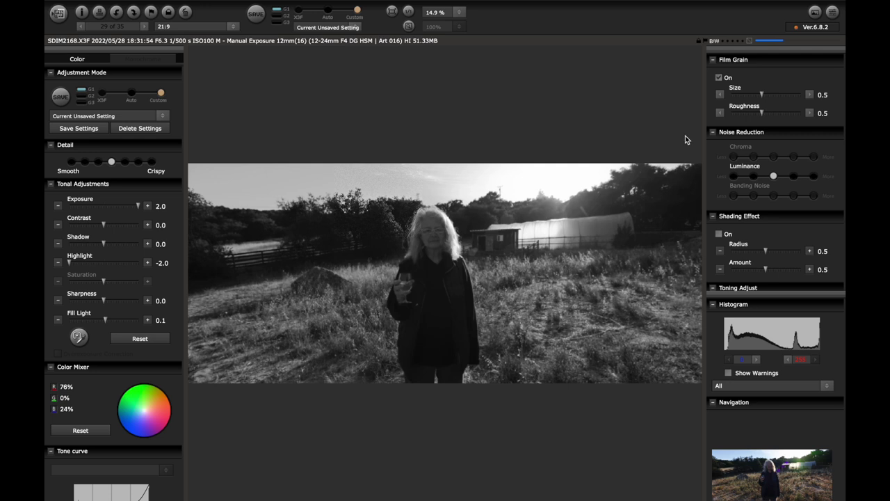
left_click_drag(761, 94, 736, 96)
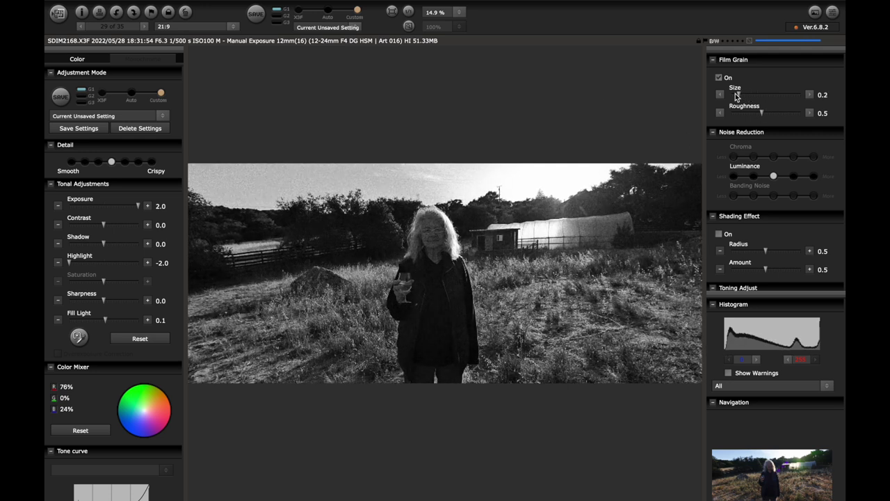
left_click(739, 114)
left_click(719, 77)
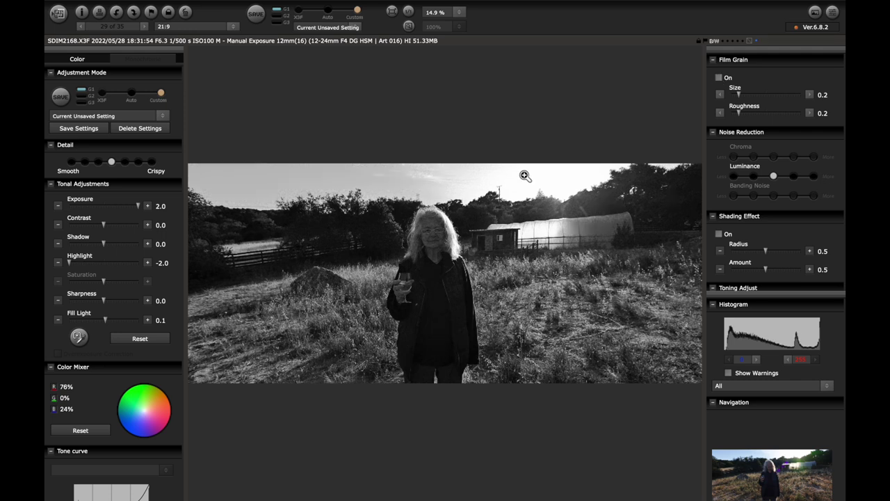
Save the monochrome photo as SDIM2168.tif, a 16-bit TIFF at original size in the sRGB color space
left_click(58, 12)
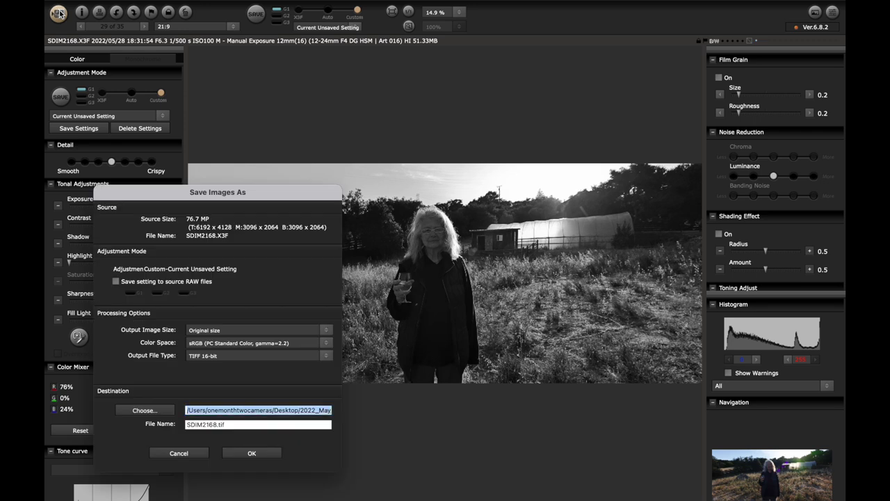
left_click(271, 454)
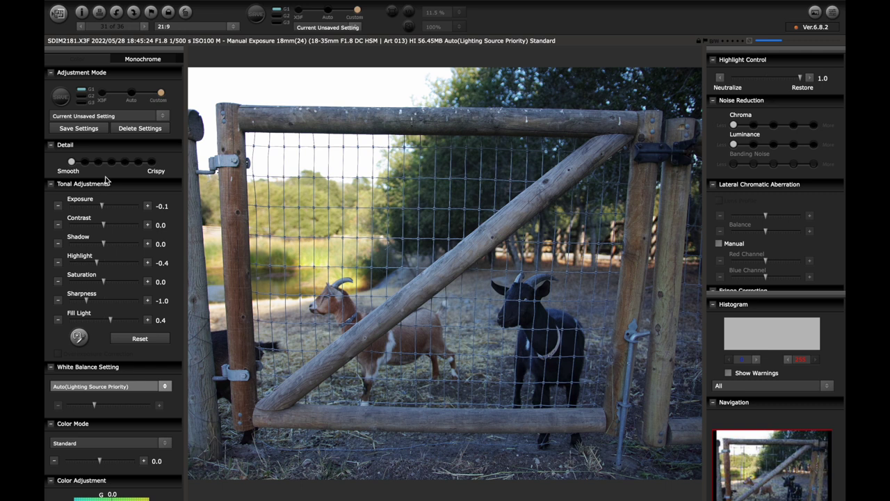
Apply the SDQH Baseline setting to the goat photo and change its aspect ratio to 7:6
left_click(163, 116)
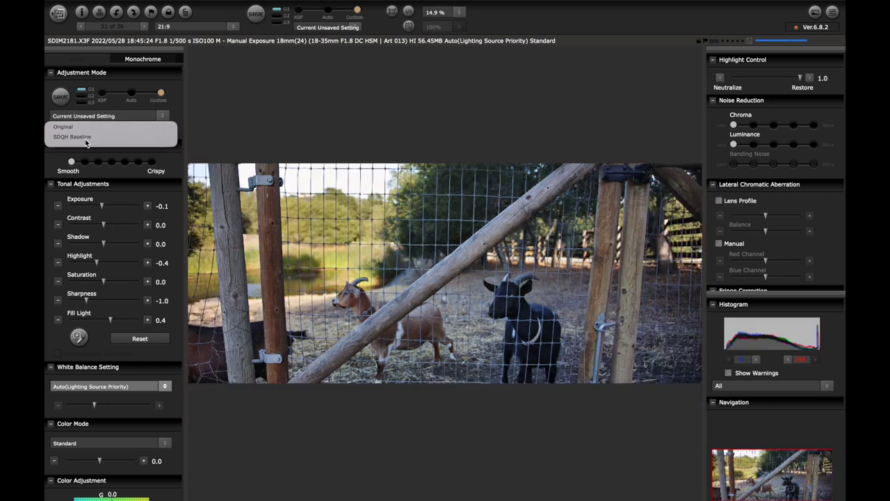
left_click(85, 137)
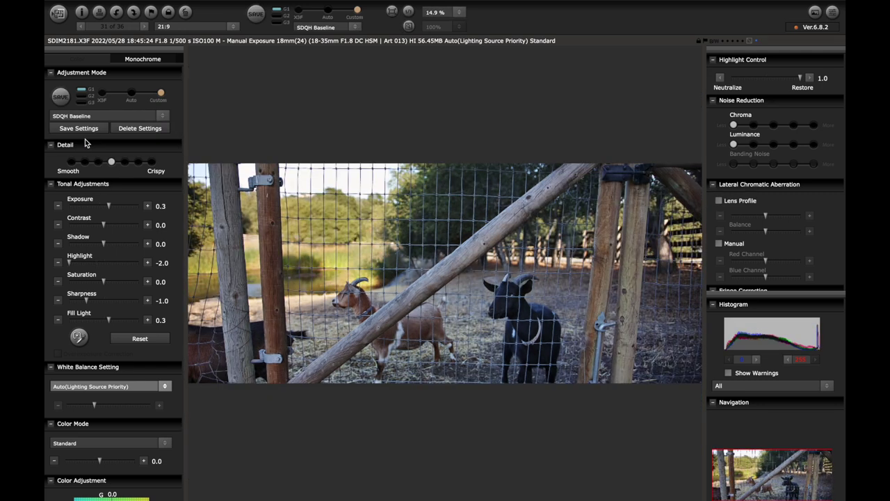
left_click(236, 28)
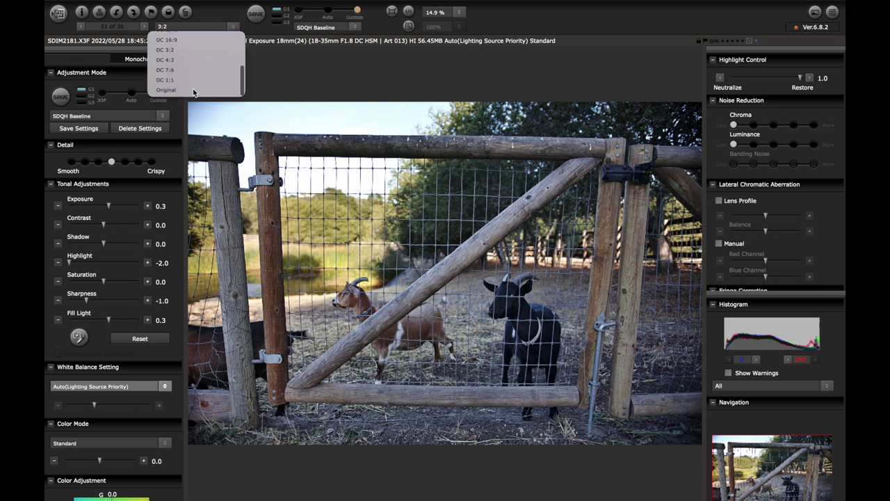
left_click(173, 94)
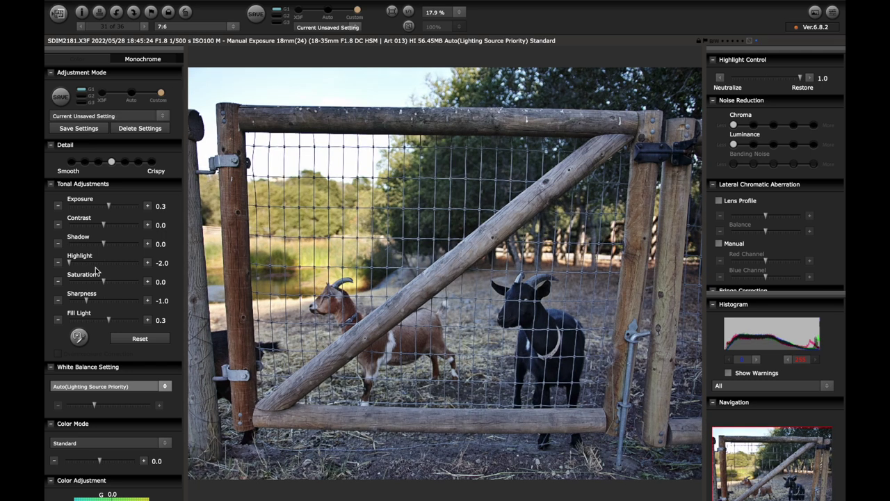
Set the fill light of the goat photo to -0.1
scroll(81, 350, "down", 1)
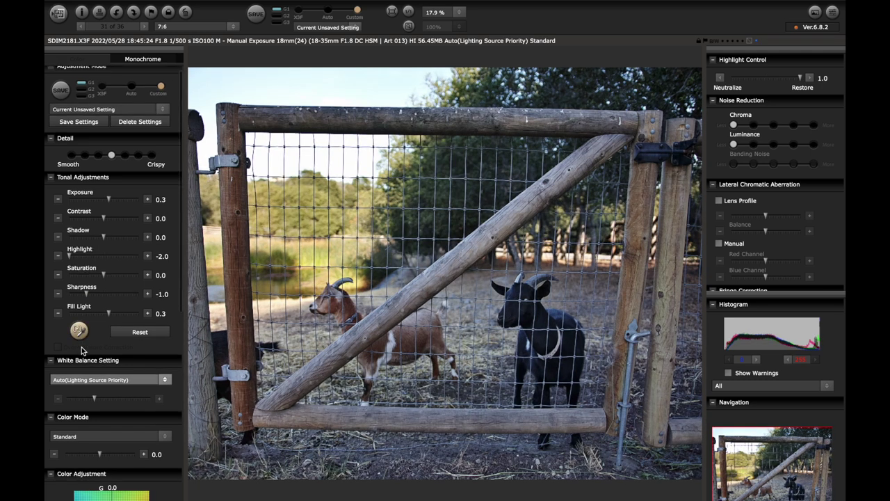
scroll(81, 347, "down", 1)
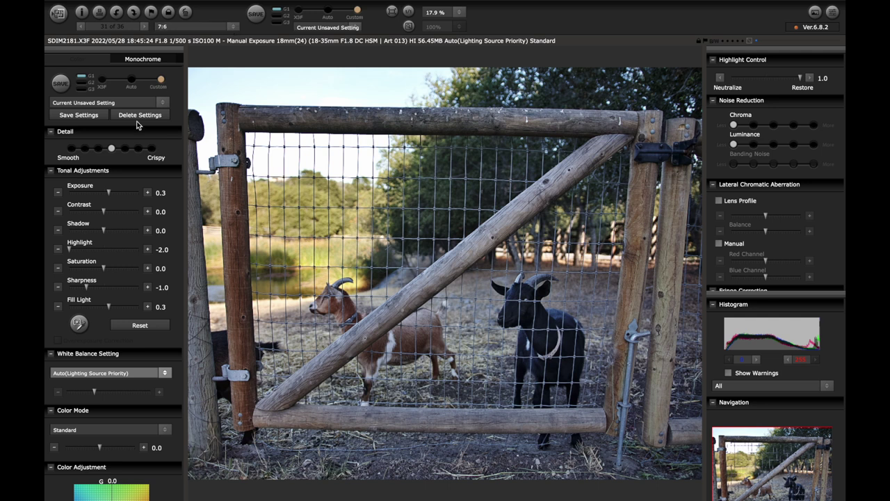
scroll(115, 317, "down", 2)
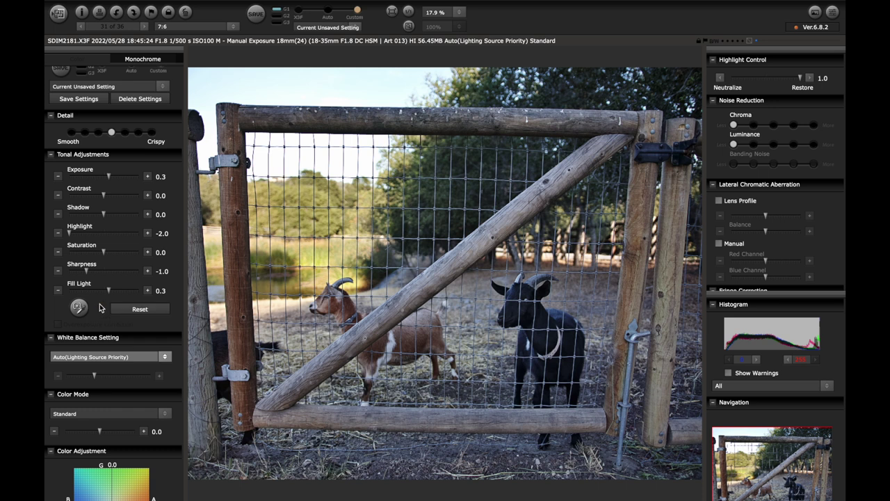
left_click(96, 292)
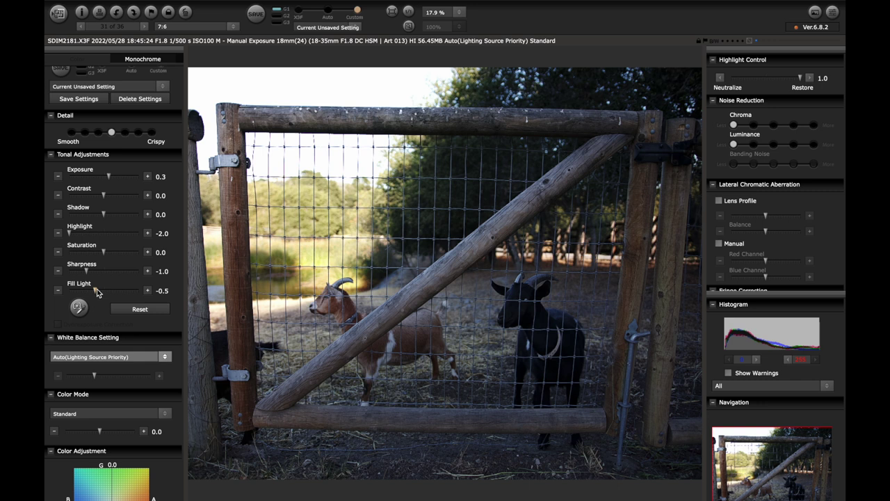
left_click(149, 291)
left_click(148, 291)
left_click(148, 291)
left_click(148, 290)
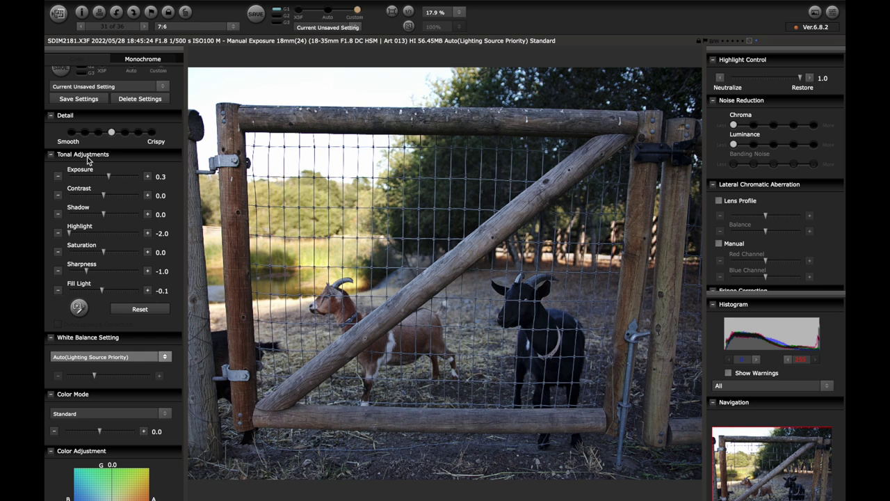
Warm the goat photo by moving the color adjustment to amber 8.5 and magenta 1.5
scroll(76, 341, "down", 6)
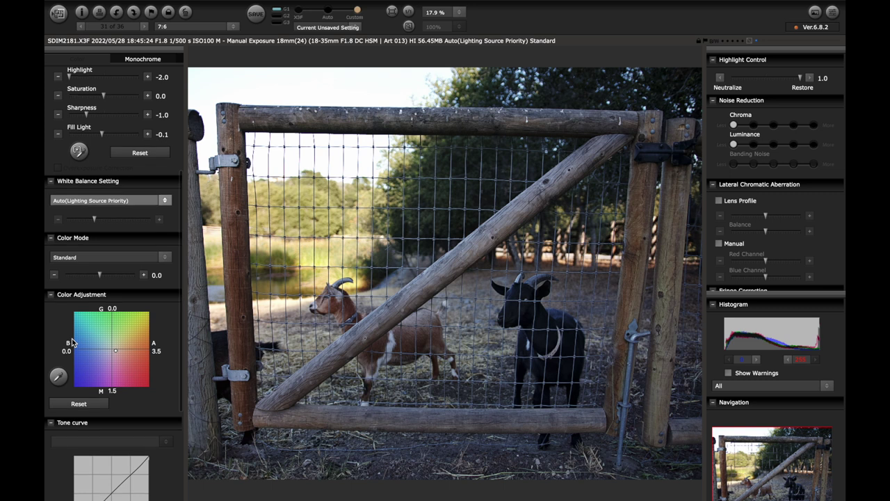
left_click_drag(118, 322, 120, 324)
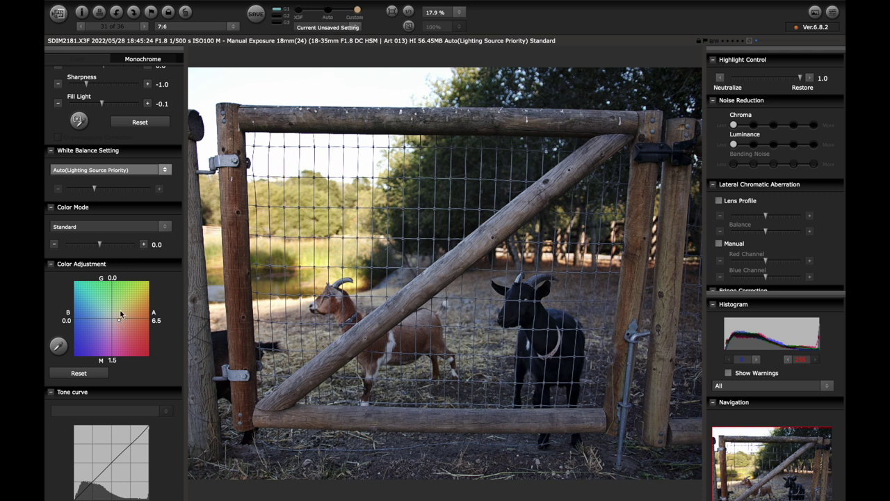
left_click_drag(119, 320, 120, 319)
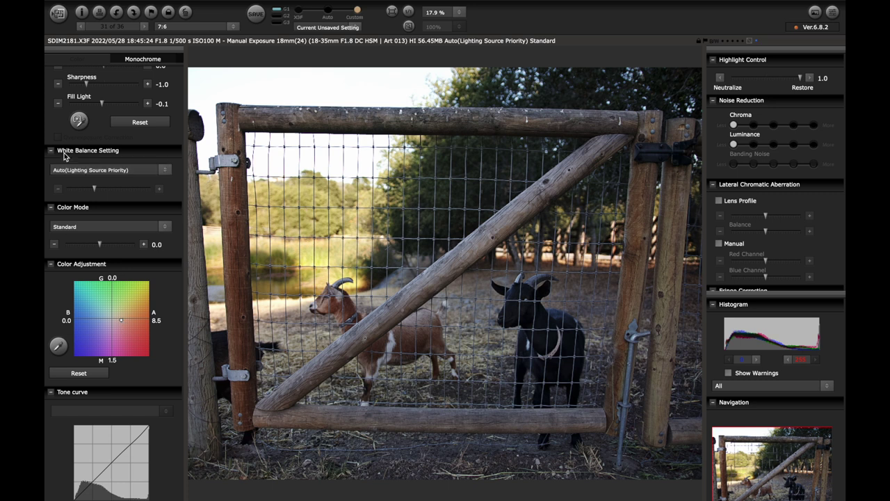
Set the tone curve highlight of the goat photo to -0.8
scroll(72, 169, "up", 6)
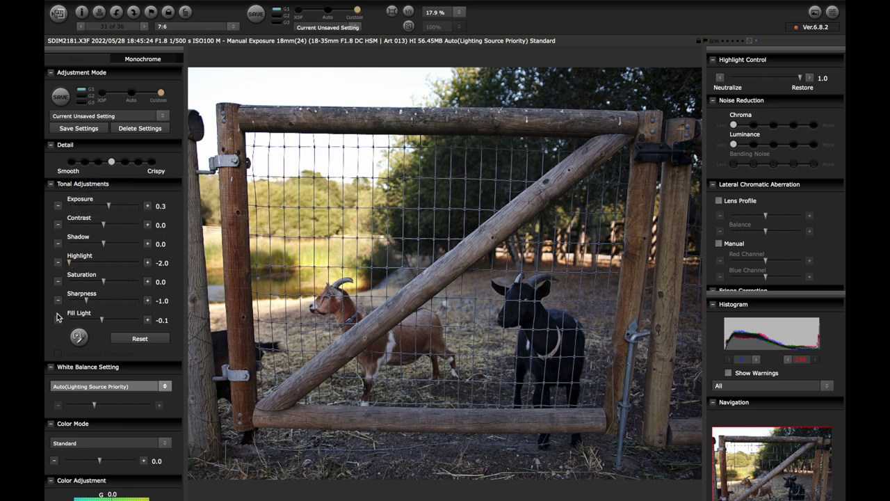
scroll(65, 318, "down", 1)
scroll(69, 320, "down", 10)
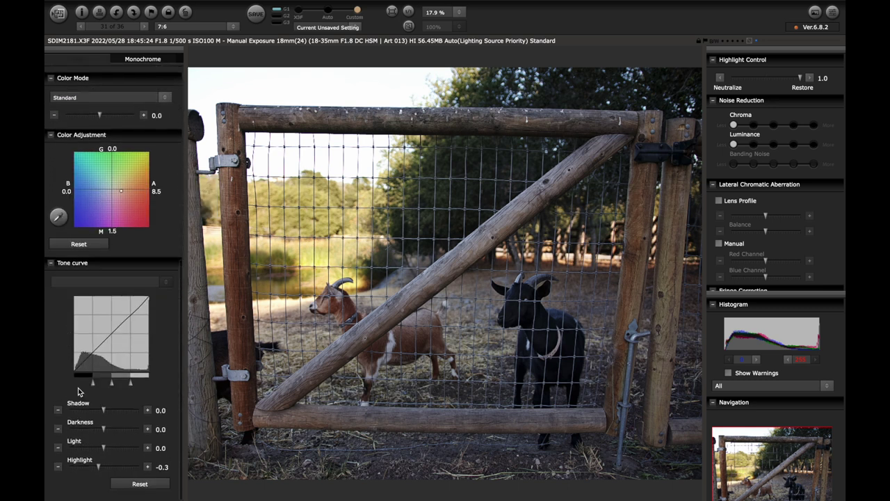
left_click_drag(94, 473, 72, 471)
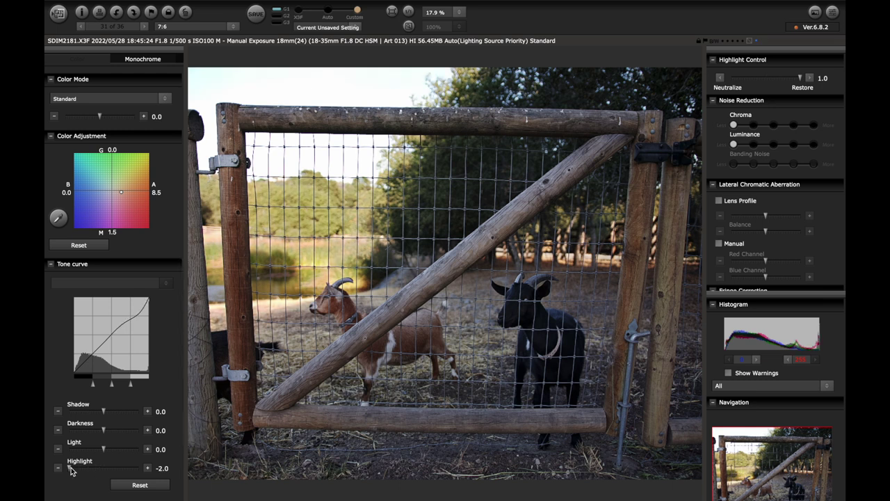
left_click_drag(71, 471, 84, 471)
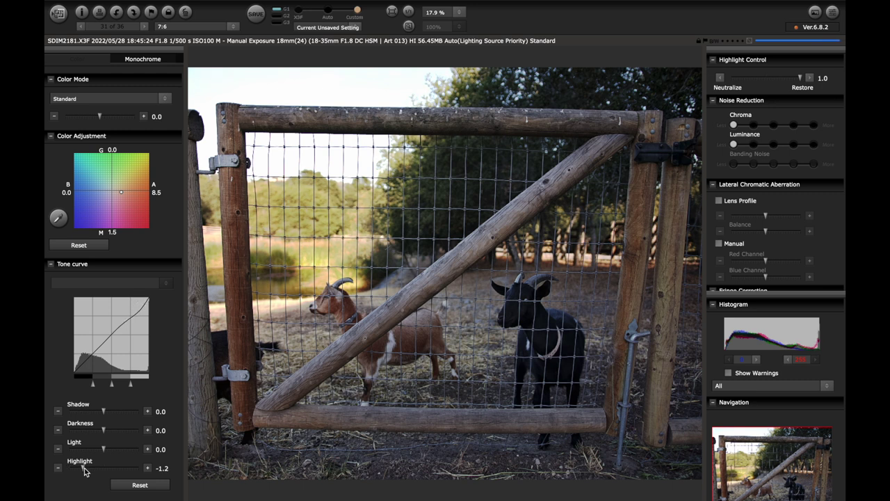
left_click(148, 469)
left_click(147, 468)
left_click(148, 468)
left_click(147, 468)
Save the adjusted goat photo as an image file
left_click(59, 12)
left_click(257, 452)
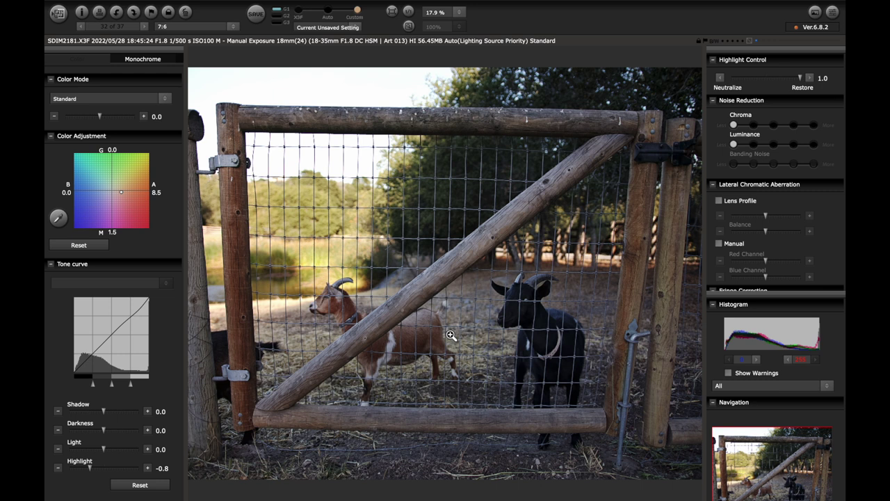
Open the next photo, the two people sitting in front of the house, and apply the SDQH Baseline settings
left_click(144, 27)
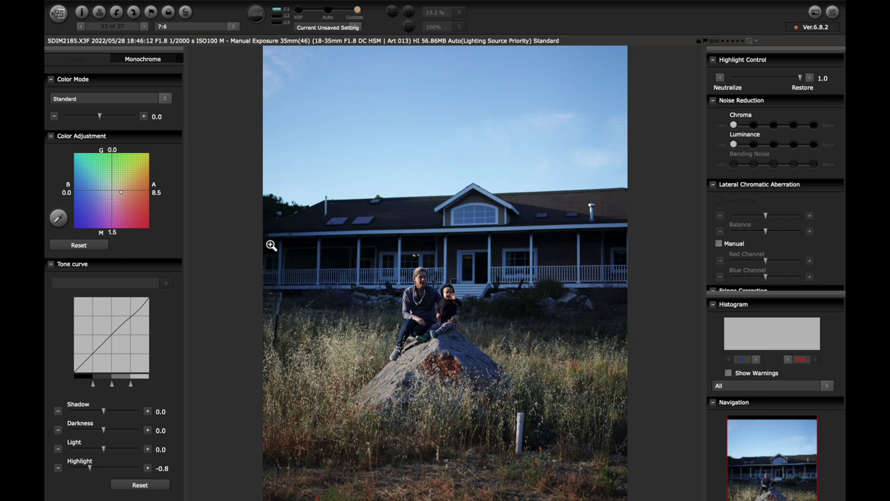
scroll(169, 116, "up", 10)
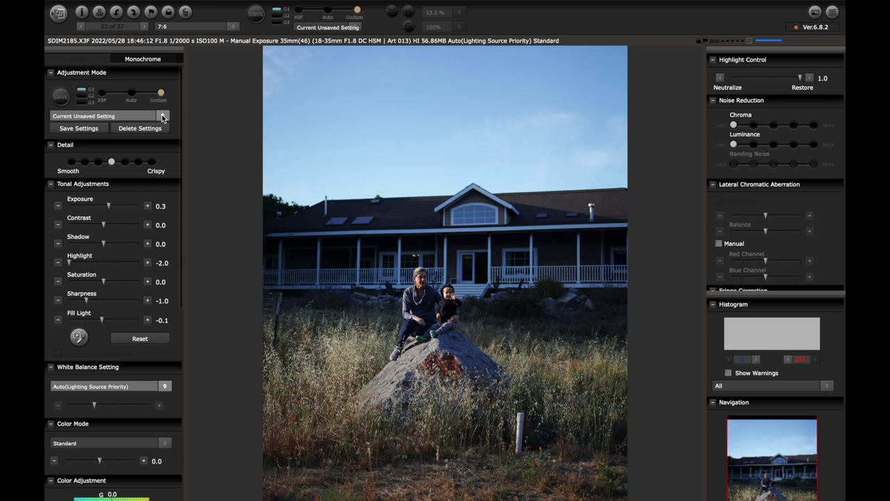
left_click(162, 117)
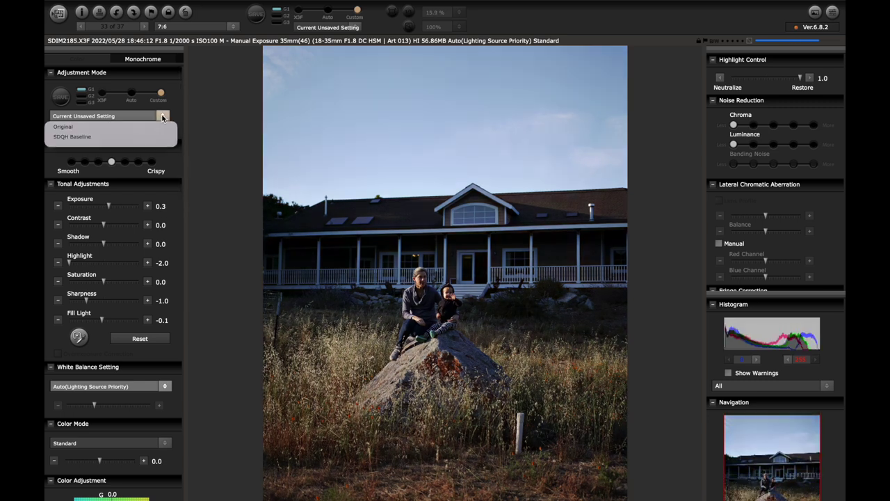
left_click(73, 137)
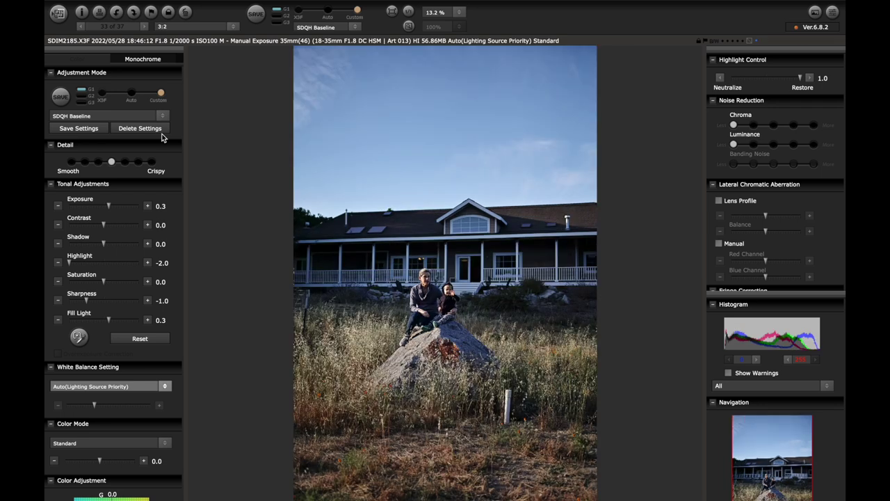
Set the house photo's aspect ratio to 7:6 and its detail to the smoothest level
left_click(226, 27)
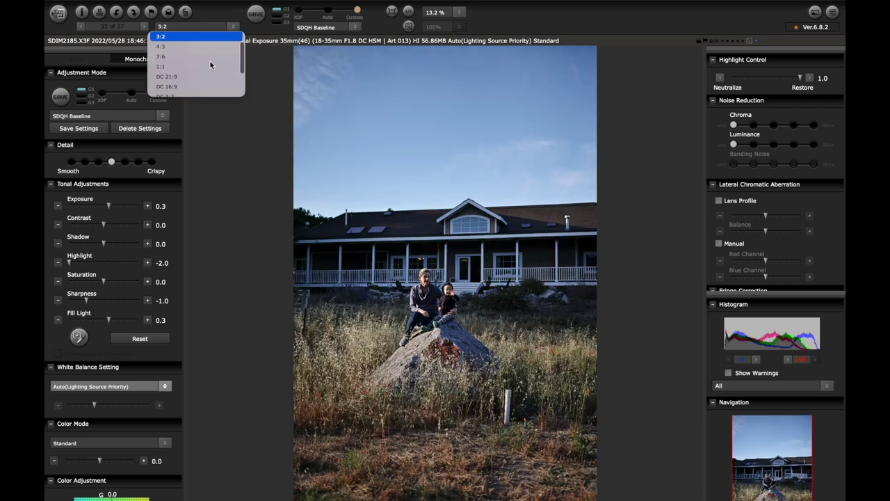
scroll(204, 78, "down", 3)
left_click(168, 92)
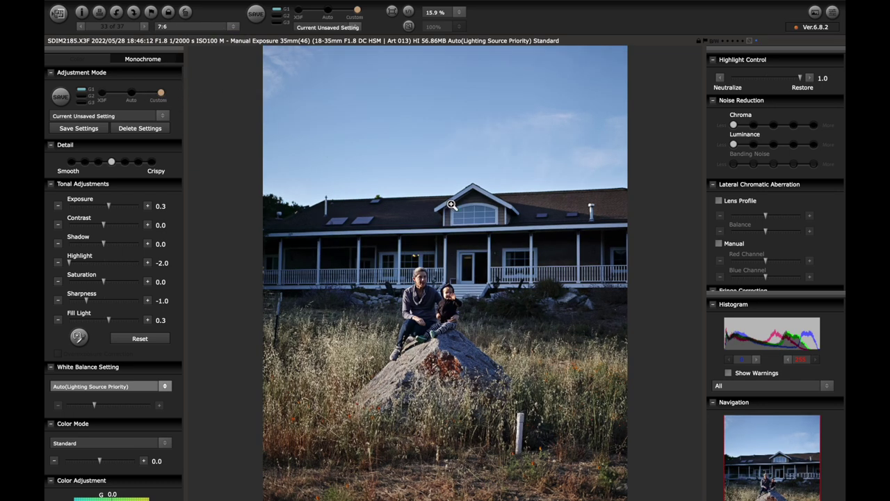
left_click(71, 162)
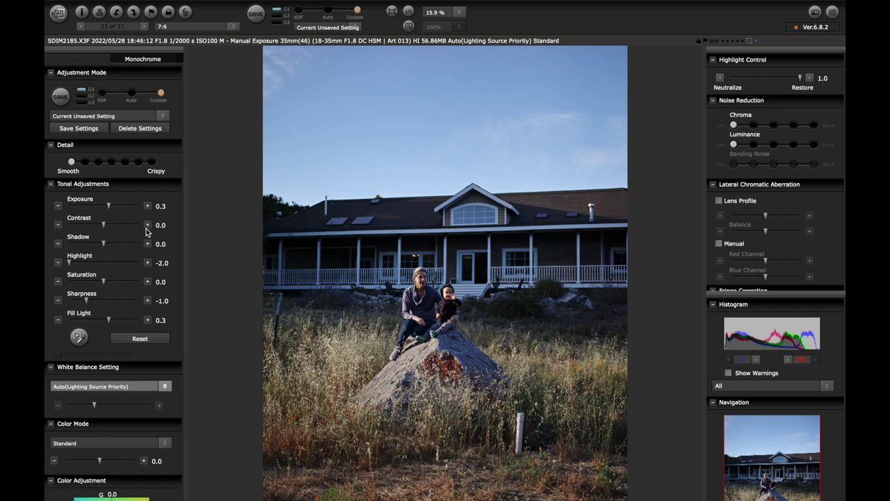
Set the exposure of the house photo to 0.7 and its fill light to 0.0
left_click(147, 207)
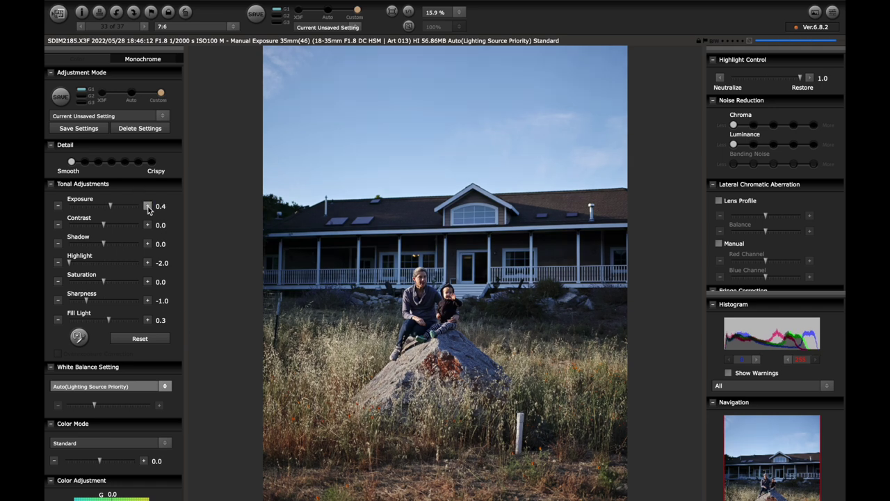
left_click(58, 320)
left_click(58, 320)
left_click(58, 320)
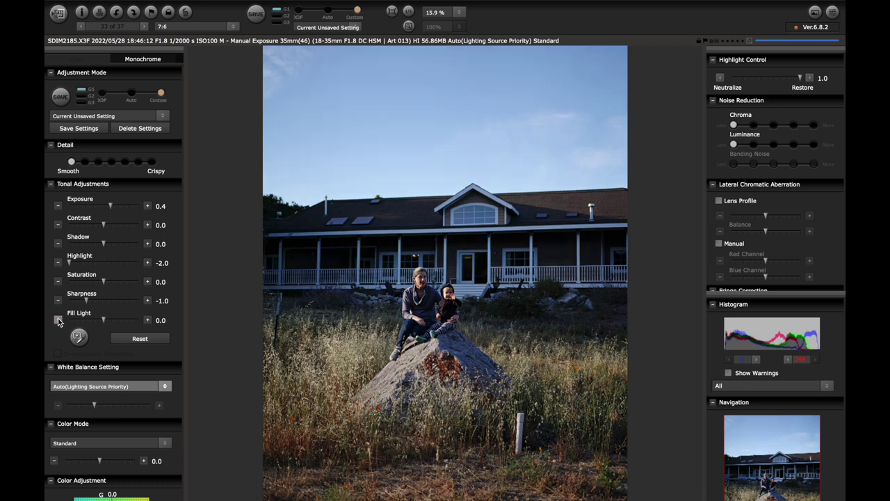
left_click(147, 206)
left_click(148, 206)
left_click(147, 207)
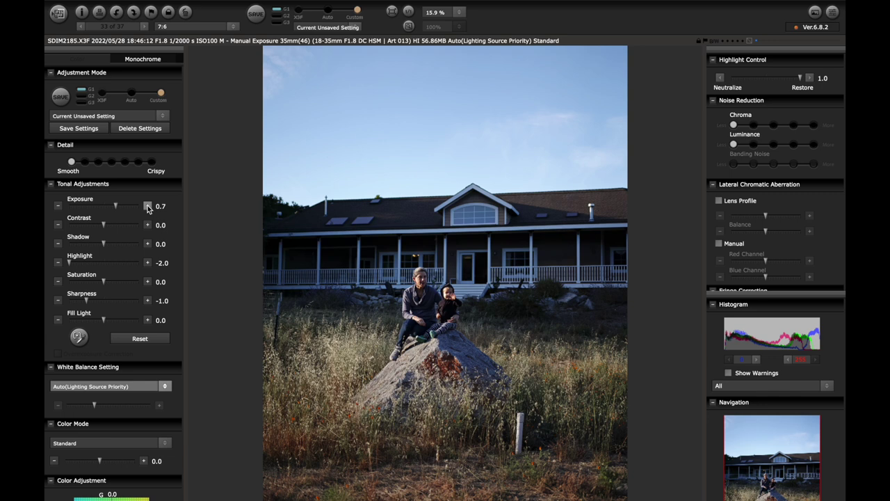
Set the tonal highlight adjustment of the house photo to -0.9
left_click(83, 263)
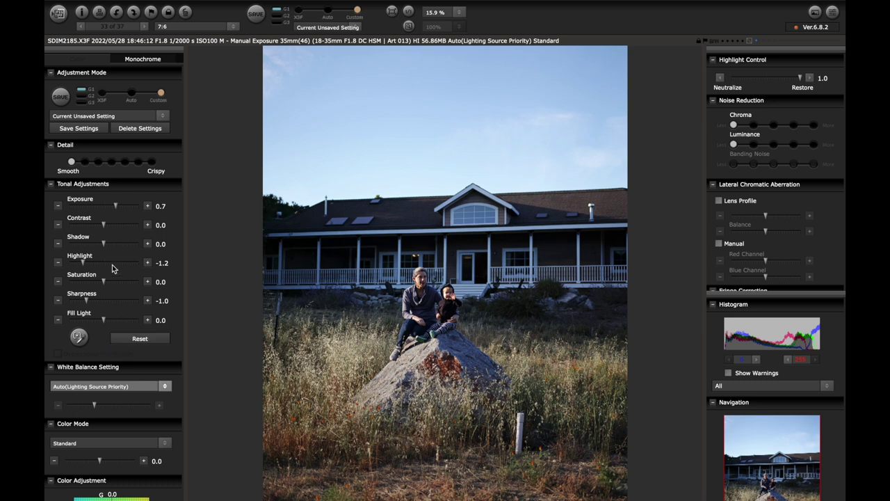
left_click(148, 263)
left_click(148, 262)
left_click(148, 263)
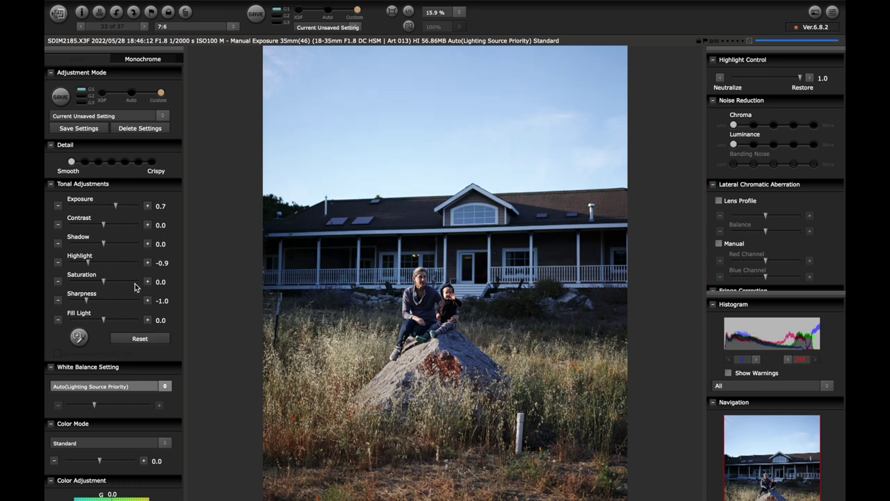
Set the tone curve highlight of the house photo to -0.7
scroll(136, 287, "down", 4)
scroll(137, 287, "down", 7)
left_click(59, 468)
left_click(58, 468)
left_click(60, 468)
left_click(60, 468)
Warm the house photo's color adjustment to amber 8.0 and magenta 2.5, and save it as the 16-bit TIFF SDIM2185.tif
scroll(60, 387, "up", 11)
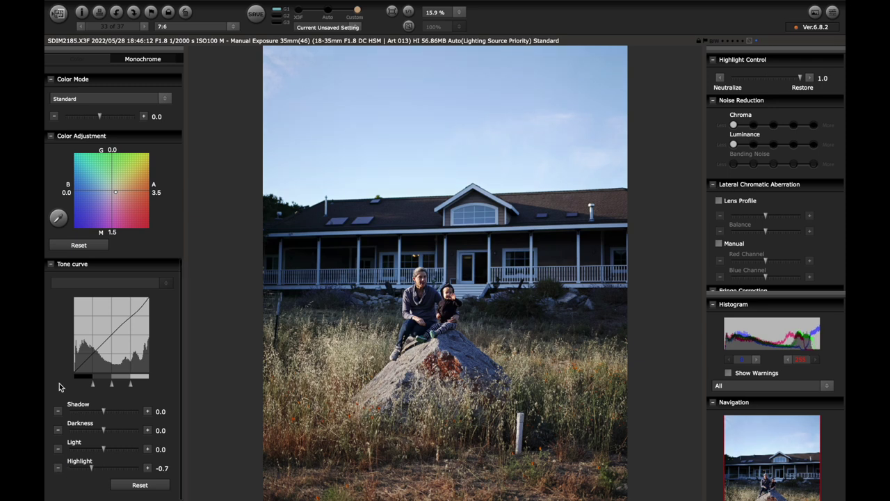
scroll(59, 386, "down", 5)
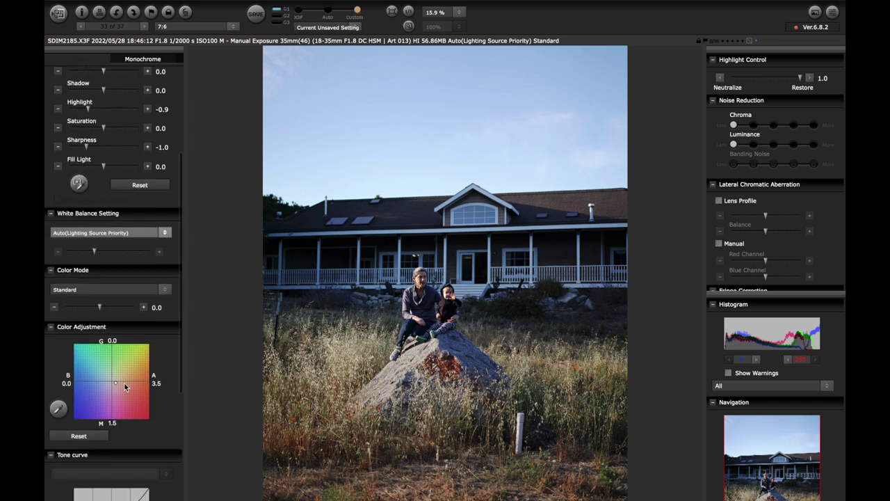
left_click_drag(119, 383, 121, 383)
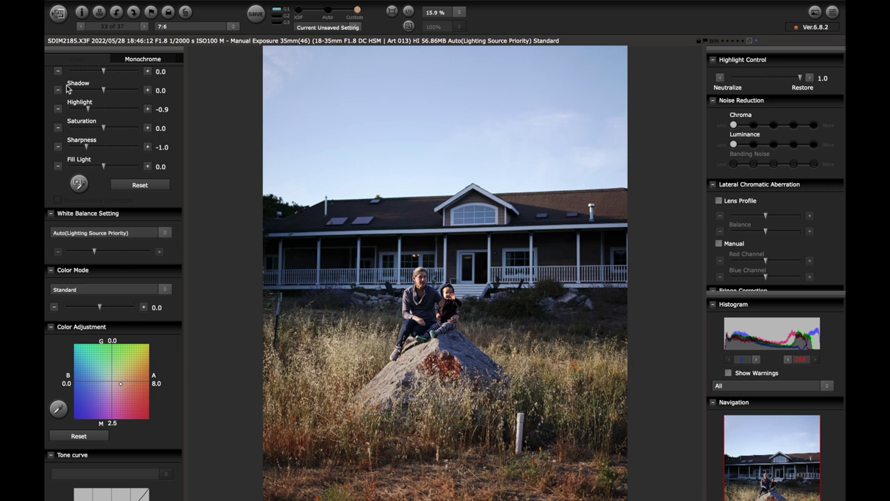
left_click(59, 14)
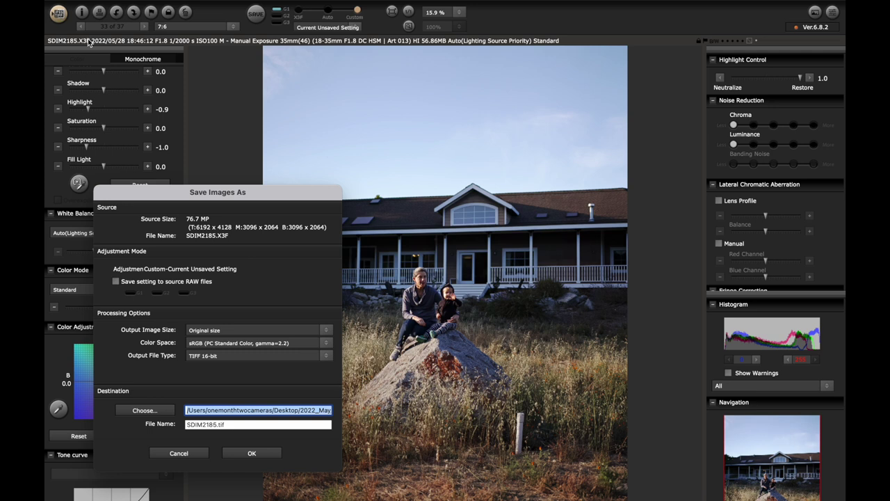
left_click(269, 457)
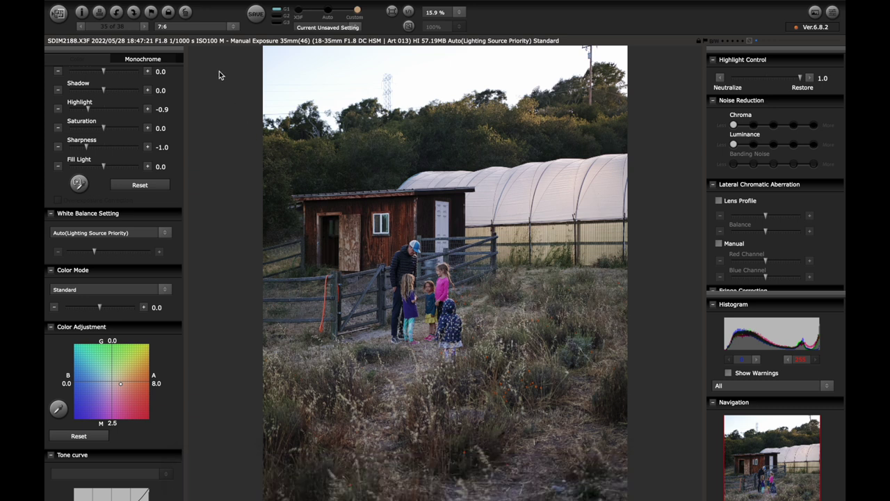
Save the photo of the group beside the shed as the 16-bit TIFF SDIM2188.tif
left_click(59, 13)
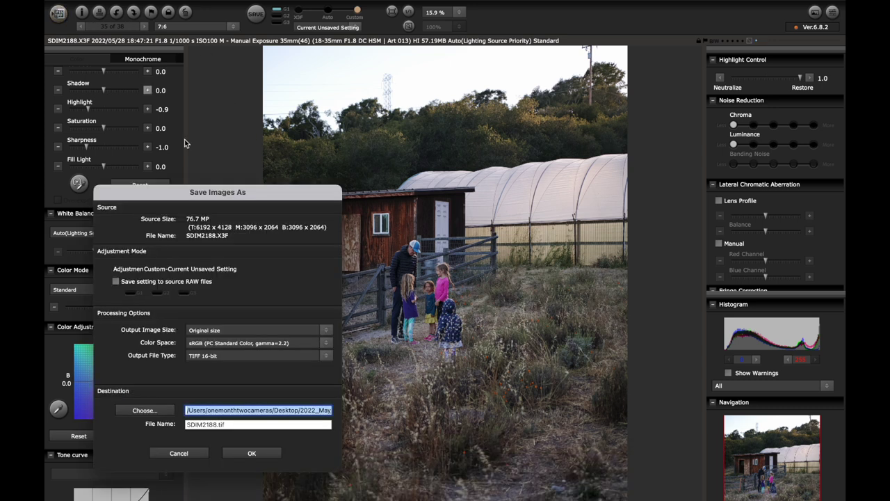
left_click(252, 453)
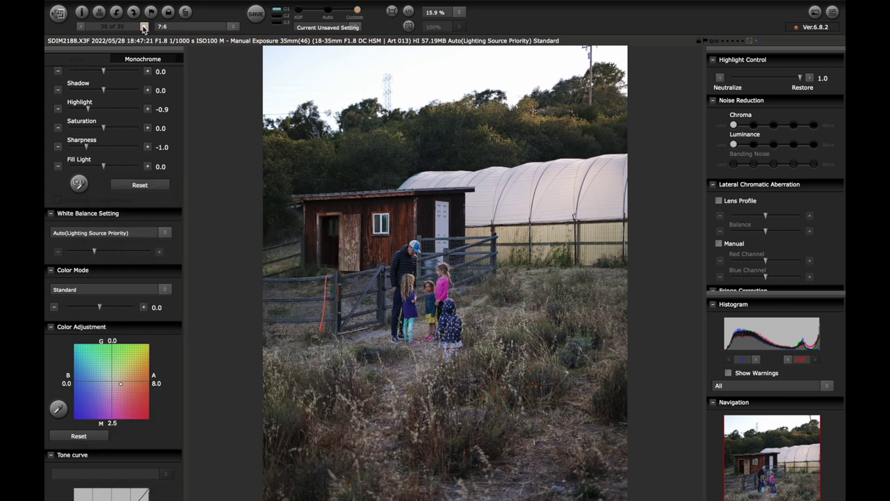
Open the next photo, of the animal spine on the ground, and set its exposure to 0.3
left_click(144, 27)
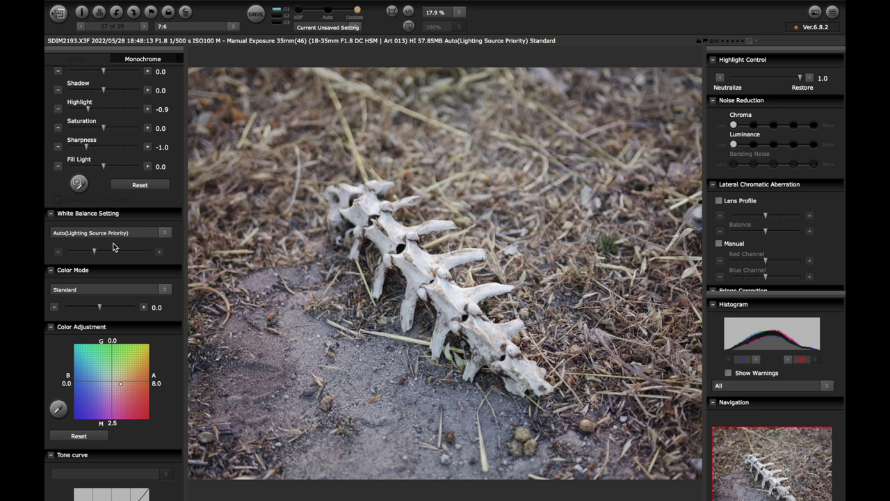
scroll(115, 247, "up", 5)
scroll(113, 237, "down", 1)
left_click(109, 207)
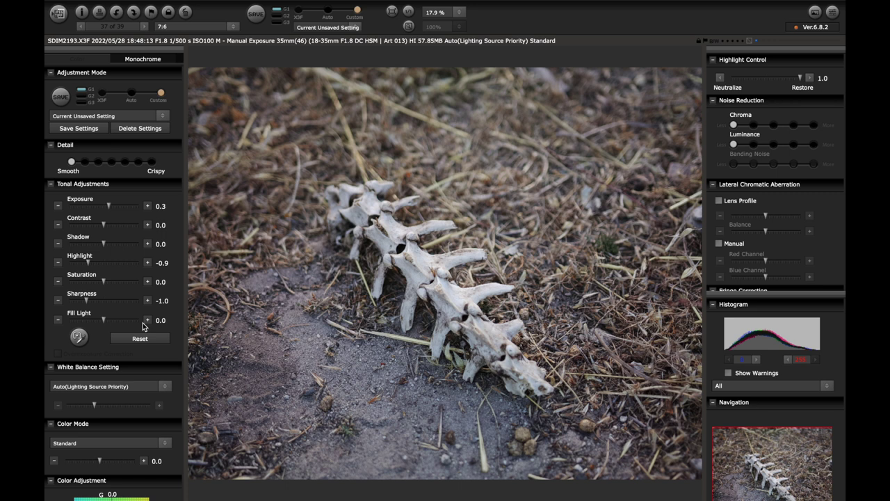
Set the fill light of the spine photo to -0.6 and its tonal highlight adjustment to 0.0
left_click(58, 320)
left_click(58, 320)
left_click(59, 320)
left_click(59, 320)
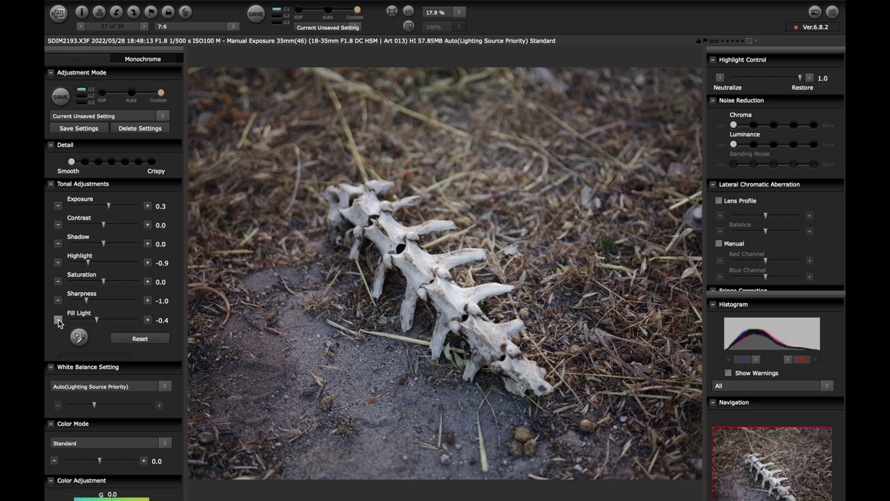
left_click(58, 320)
left_click(59, 320)
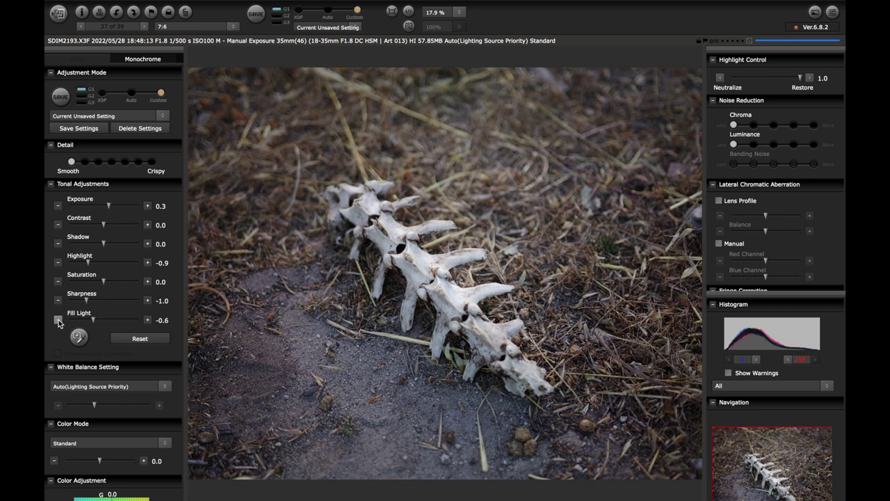
left_click(104, 263)
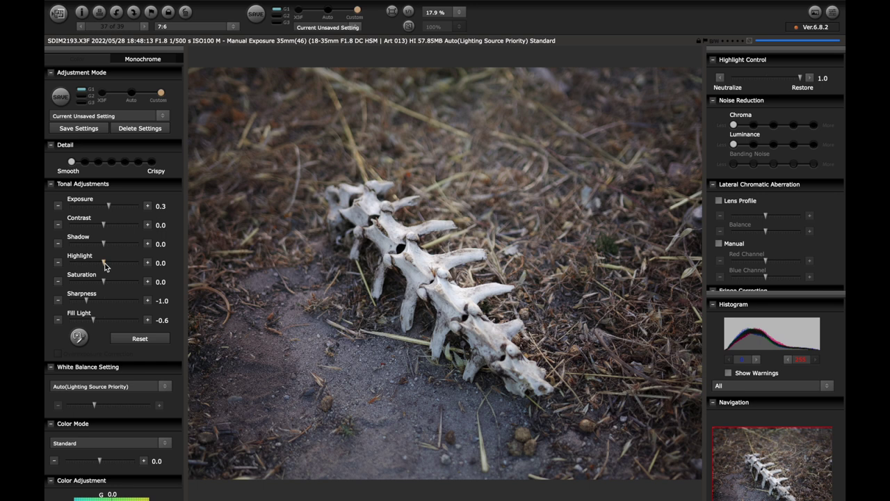
Refine the spine photo's tonal adjustments to exposure 0.4, fill light -0.7 and contrast -0.2
left_click(148, 206)
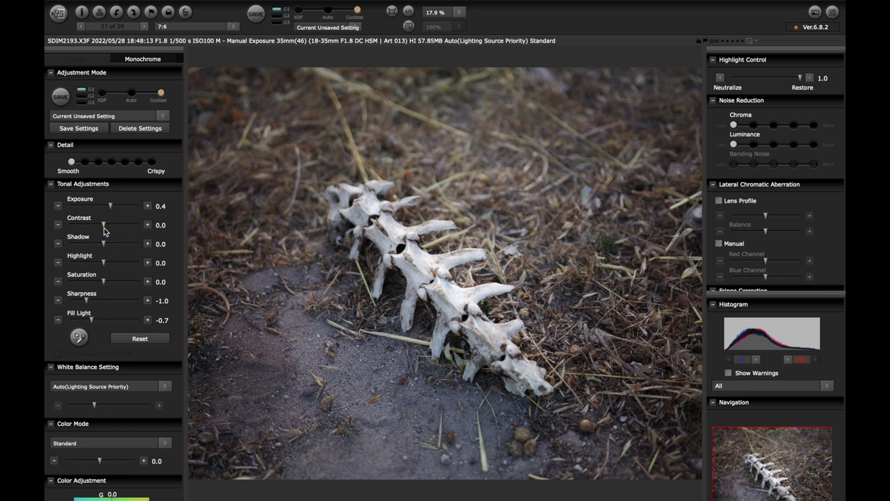
left_click(59, 226)
mouse_move(325, 3)
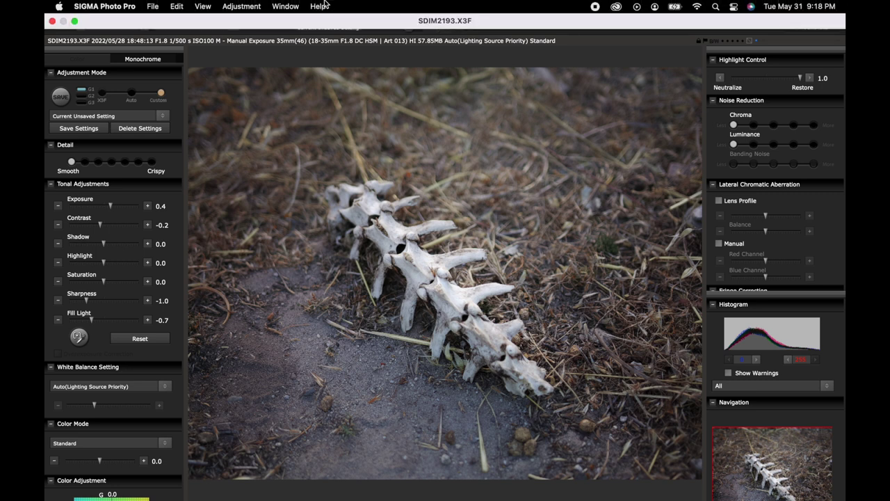
left_click(285, 6)
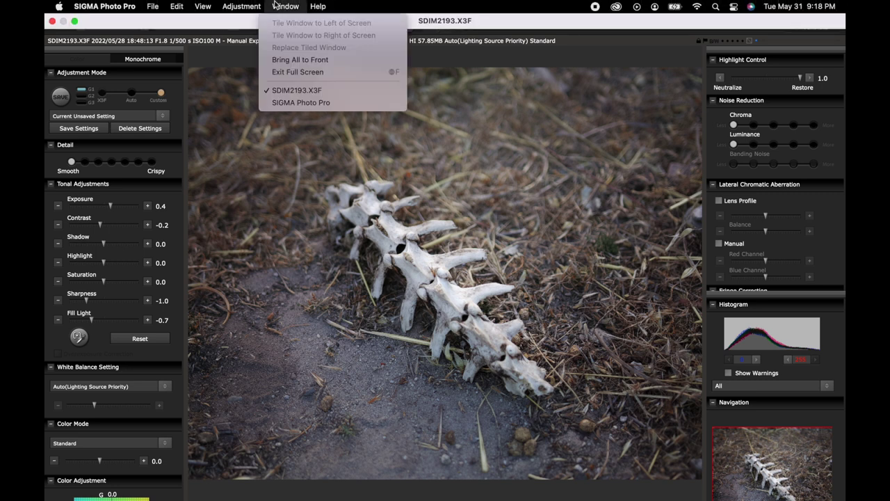
mouse_move(183, 5)
mouse_move(155, 8)
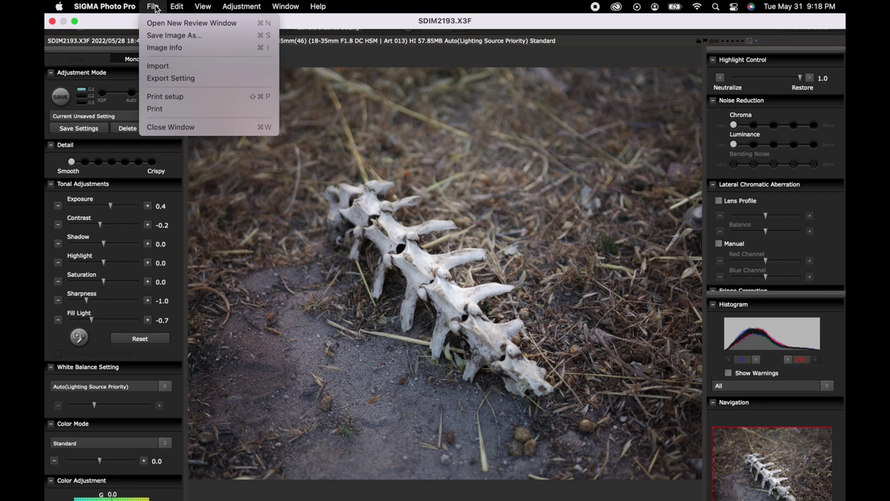
left_click(154, 6)
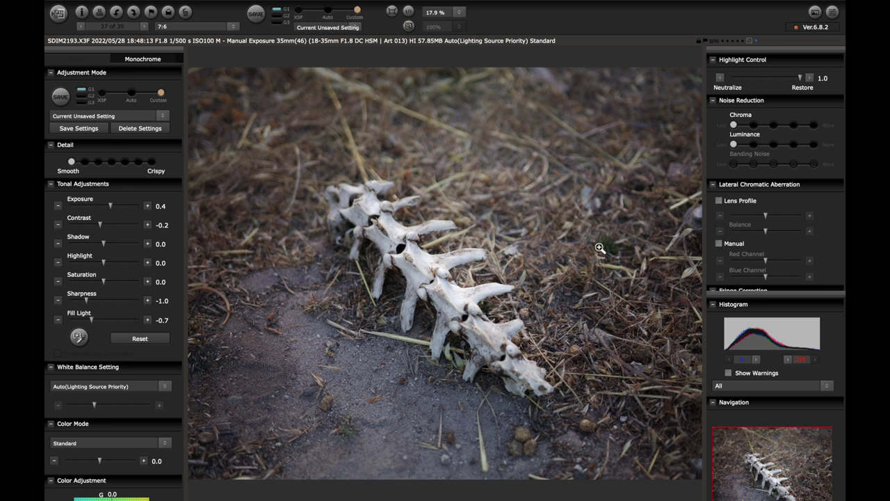
Compare the spine photo's X3F rendering with the custom adjustments, and return to the custom settings
left_click(103, 93)
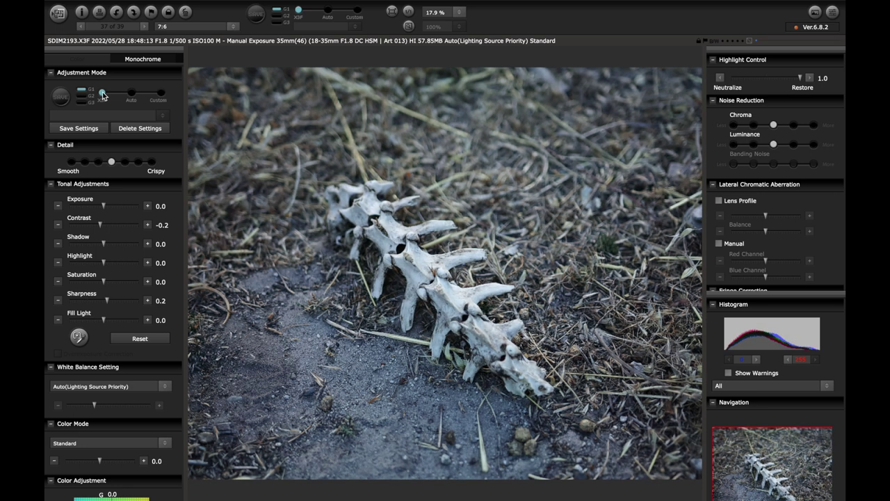
left_click(165, 98)
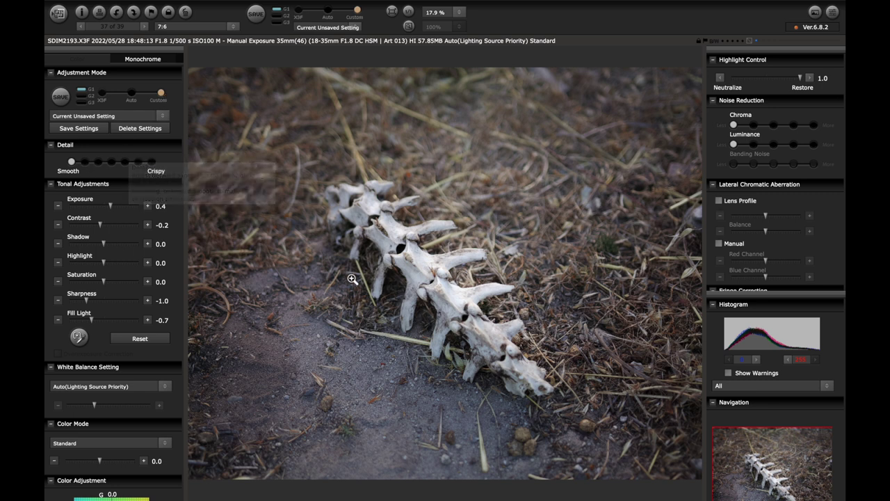
Set the spine photo's detail to the second-smoothest level and save it as the 16-bit TIFF SDIM2193.tif
left_click(98, 162)
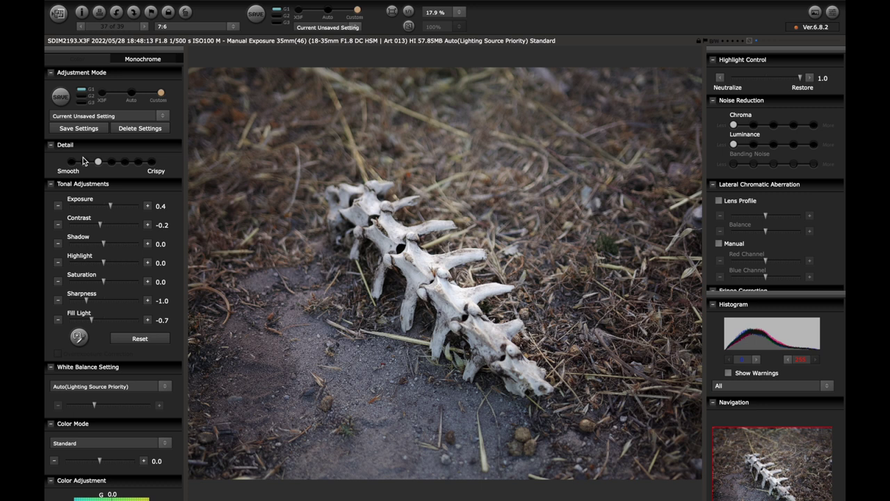
left_click(85, 161)
left_click(58, 12)
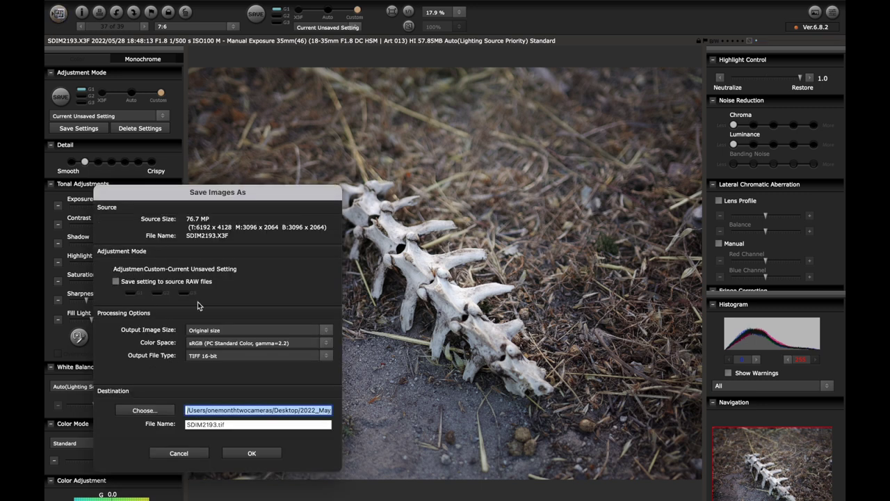
left_click(259, 453)
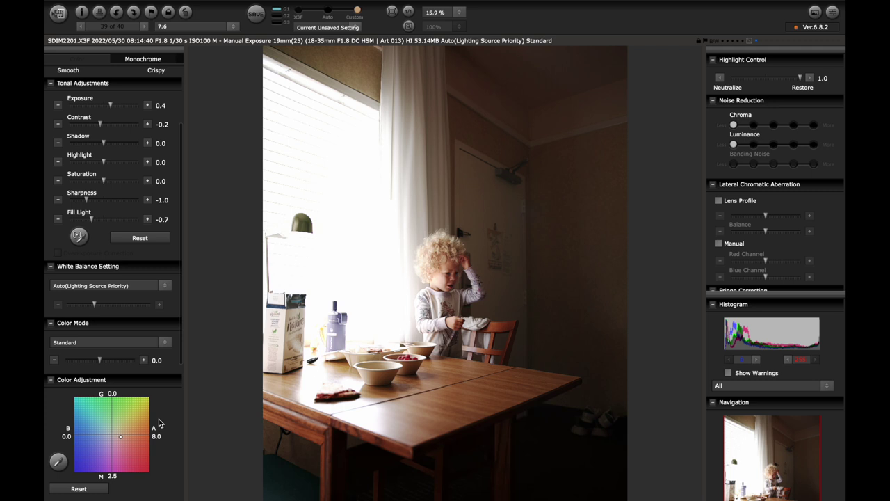
Reduce the warmth of the photo of the child at the table to amber 4.0 and magenta 1.5
left_click_drag(118, 437, 116, 439)
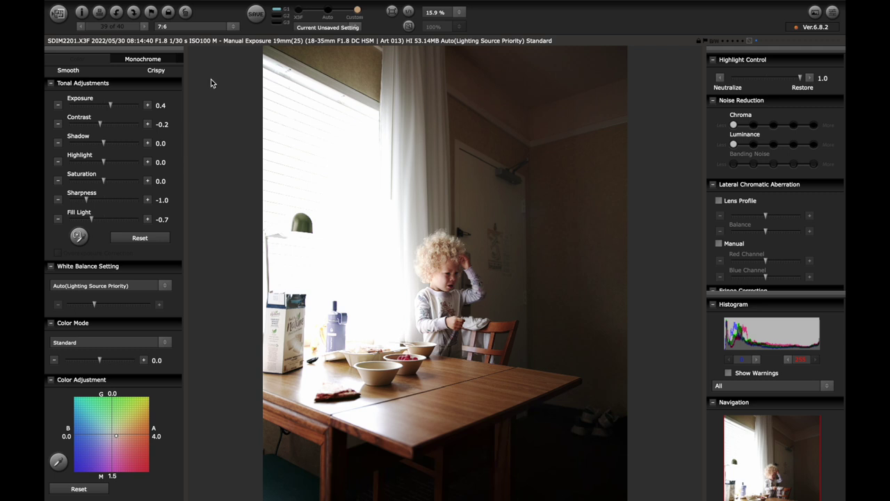
Save the photo of the child at the table as the 16-bit TIFF SDIM2201.tif
left_click(60, 13)
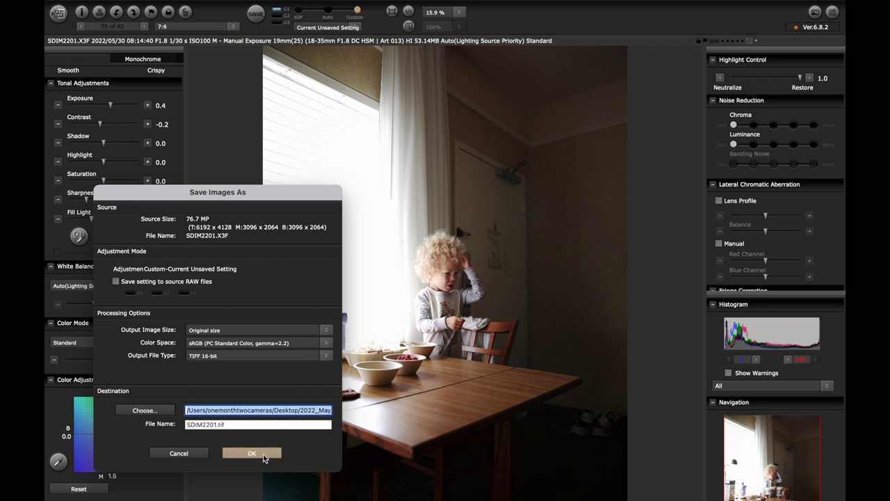
left_click(252, 453)
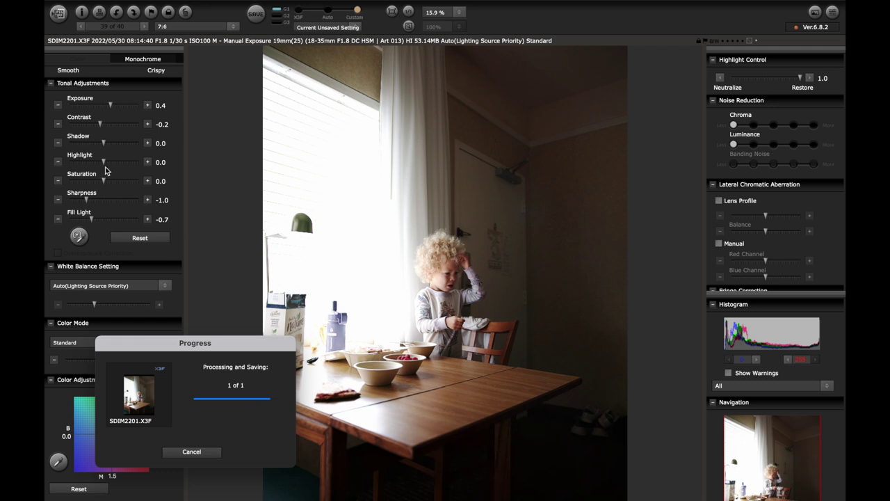
Apply the saved SDQH Baseline adjustment setting to the photo of the child at the table
scroll(105, 171, "up", 3)
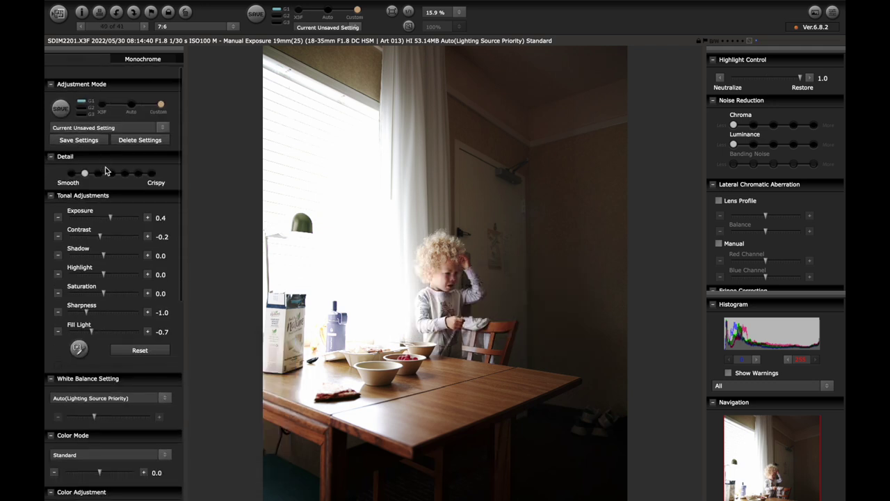
left_click(161, 117)
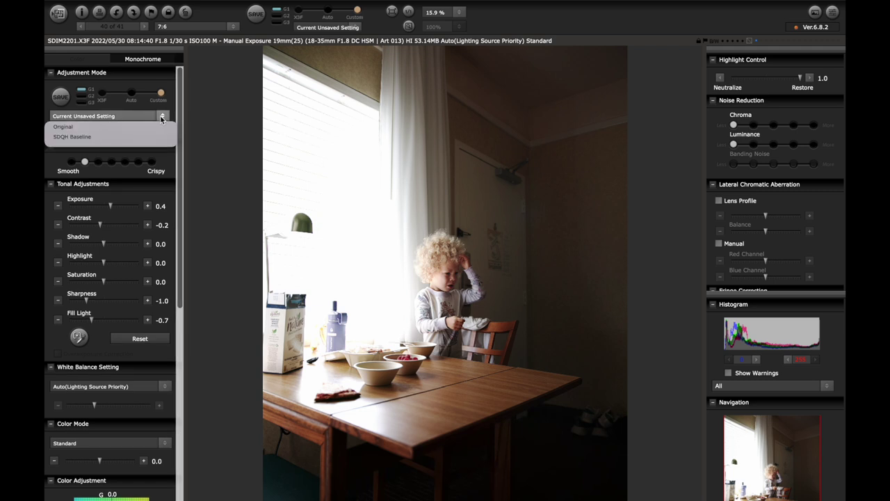
left_click(81, 138)
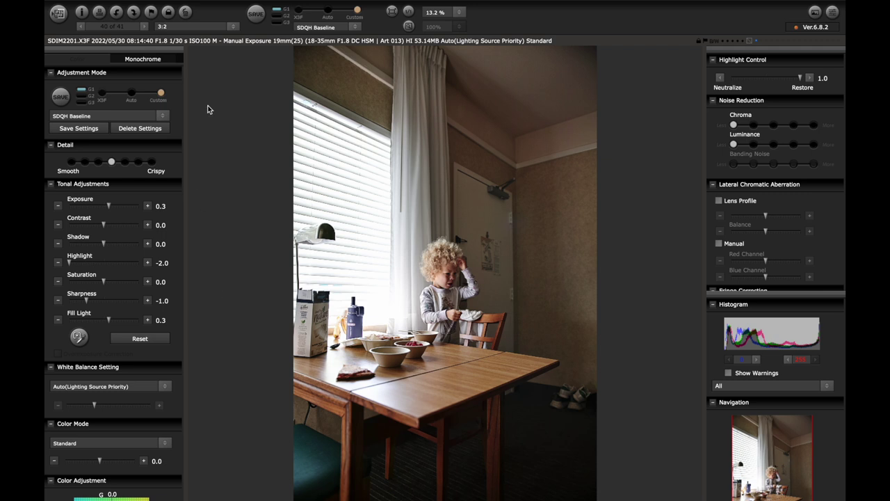
Set the child photo's aspect ratio to 7:6 and its detail to the smoothest level
left_click(232, 27)
scroll(205, 79, "down", 3)
left_click(173, 93)
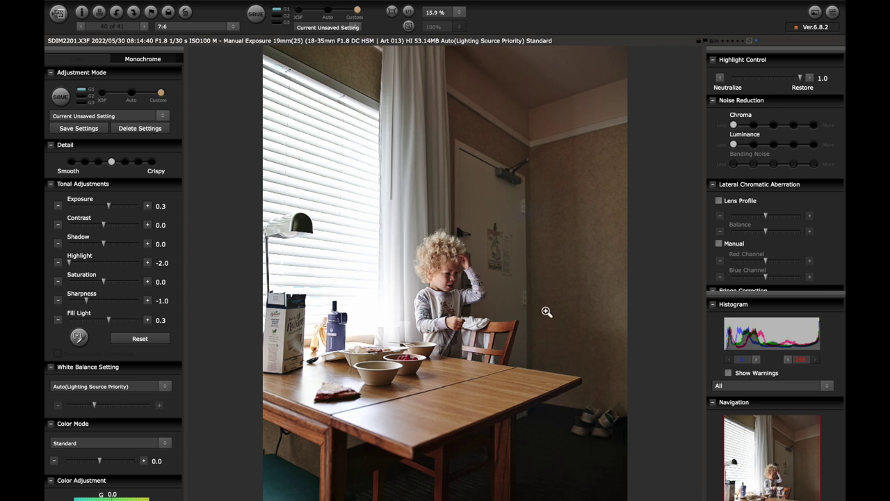
left_click(73, 161)
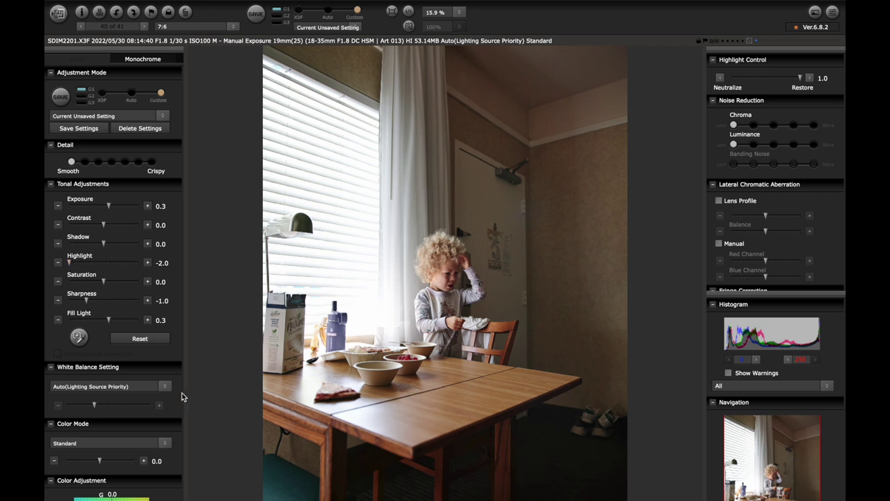
Adjust the child photo's exposure to 0.2 and its fill light to 0.3
scroll(156, 407, "down", 3)
scroll(156, 407, "down", 10)
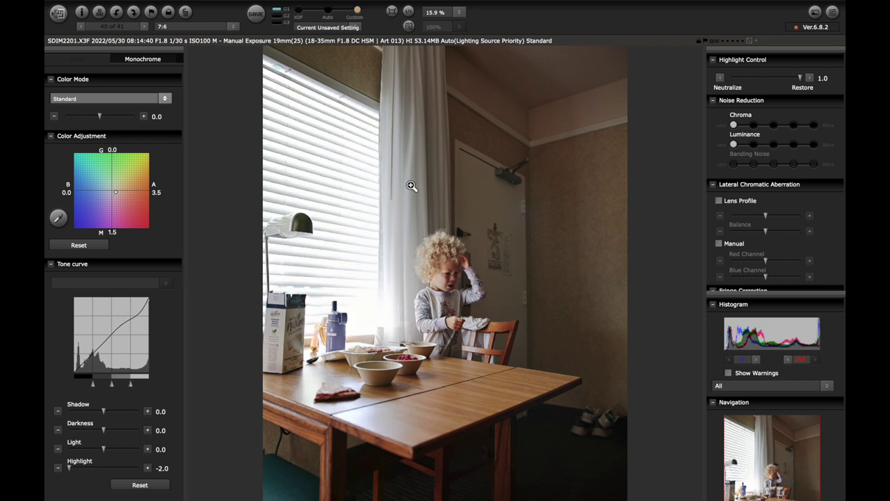
scroll(161, 280, "up", 12)
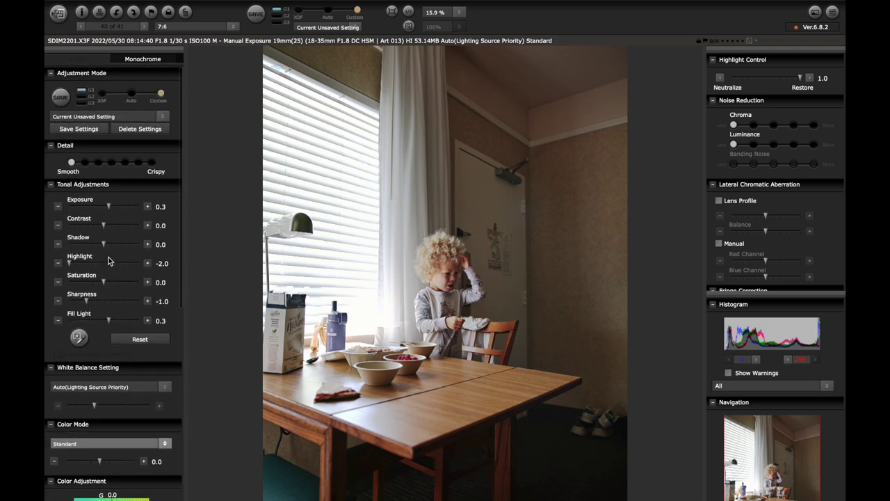
left_click(58, 206)
left_click(58, 205)
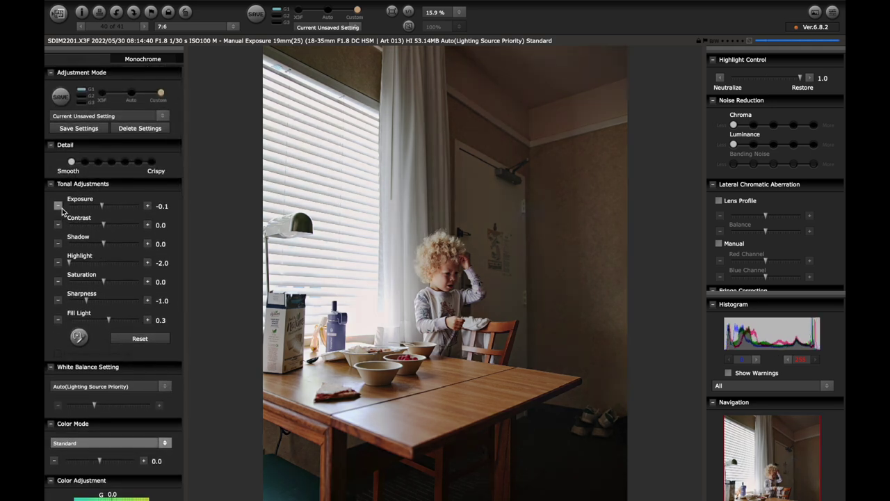
left_click(147, 320)
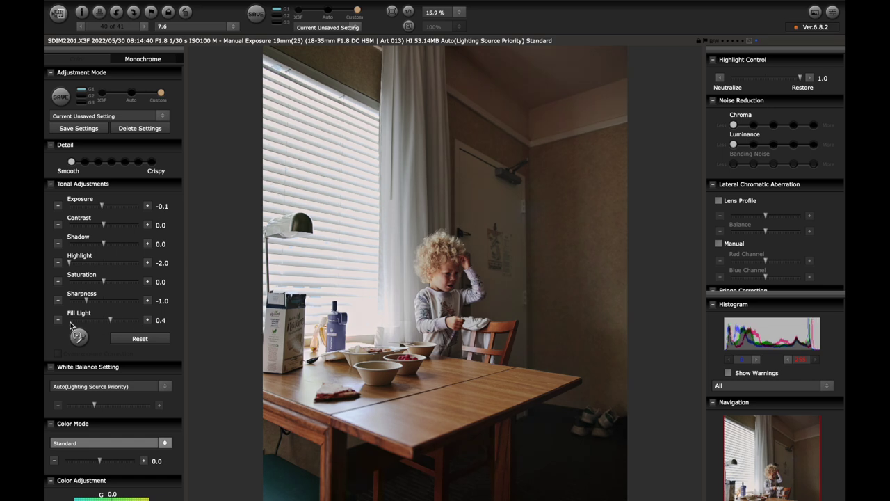
left_click(147, 206)
left_click(147, 206)
left_click(148, 206)
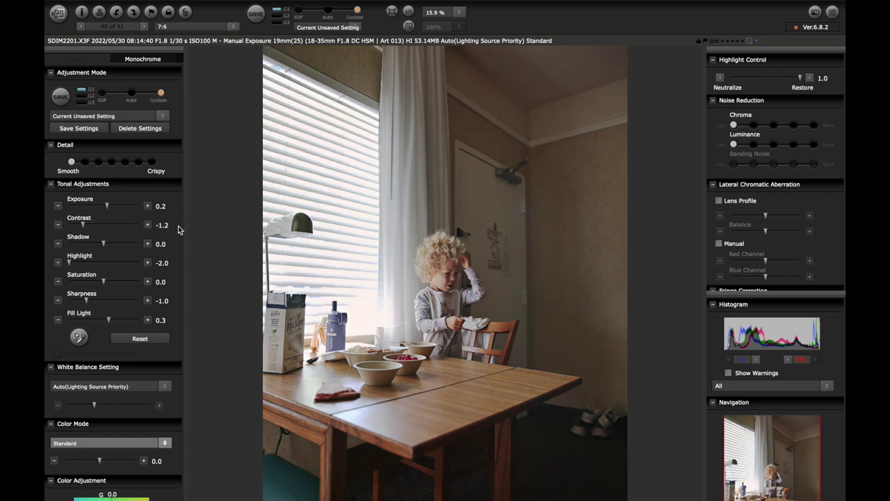
Set the child photo's contrast to -0.3
left_click(149, 225)
left_click(148, 224)
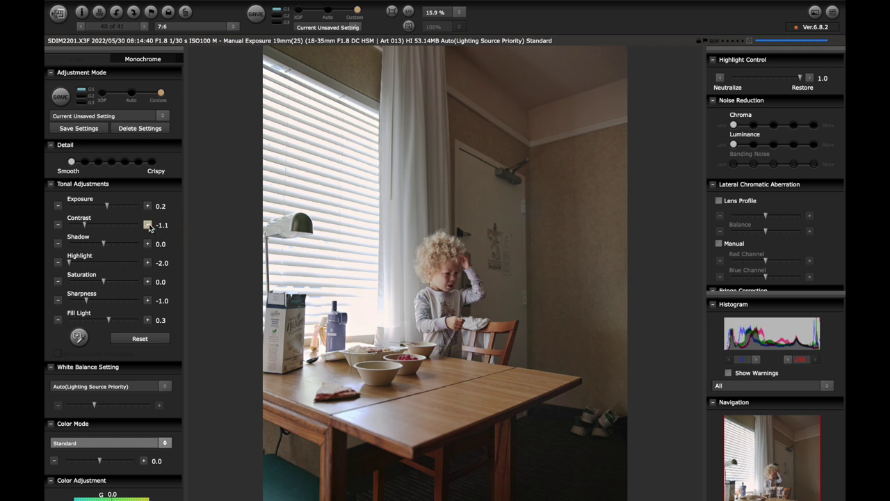
left_click(148, 224)
left_click(148, 225)
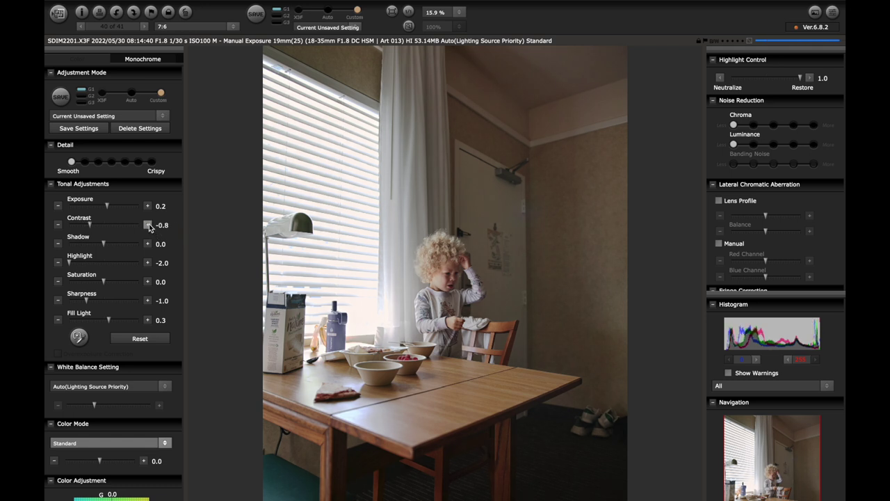
left_click(148, 225)
left_click(148, 225)
left_click(148, 224)
left_click(148, 225)
left_click(149, 224)
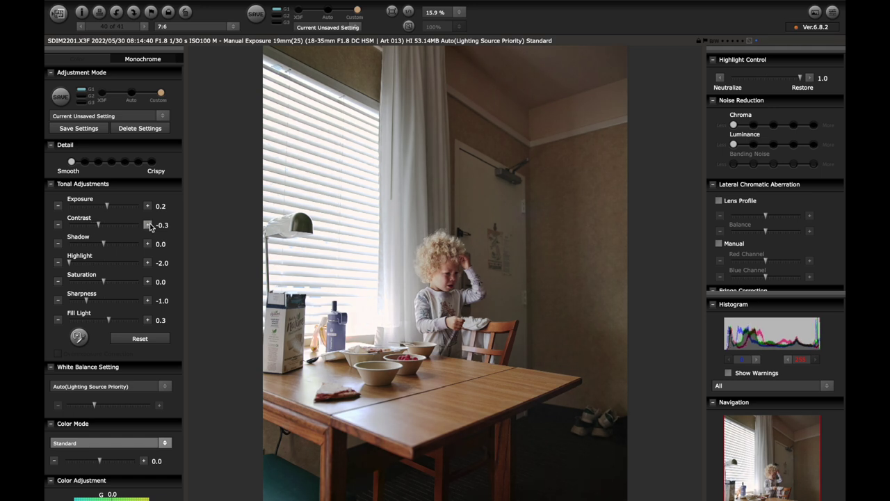
Raise the child photo's shadow adjustment to 0.9 and its exposure to 0.4
left_click(120, 246)
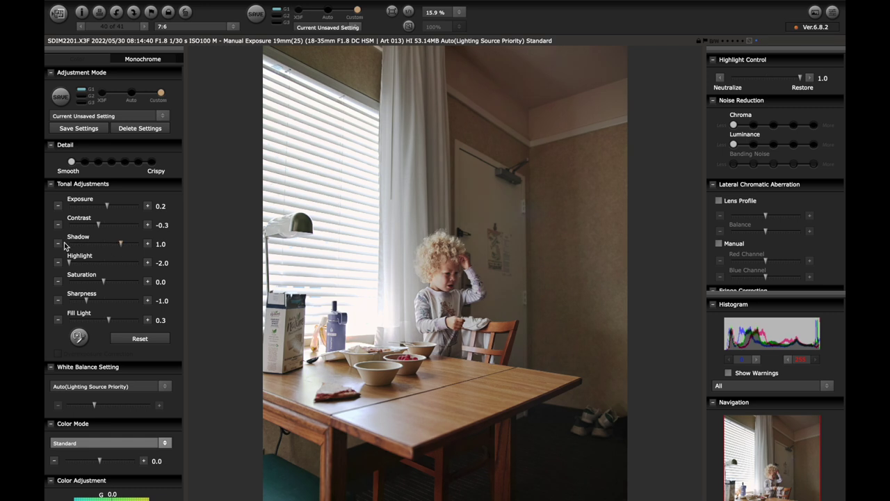
left_click(146, 206)
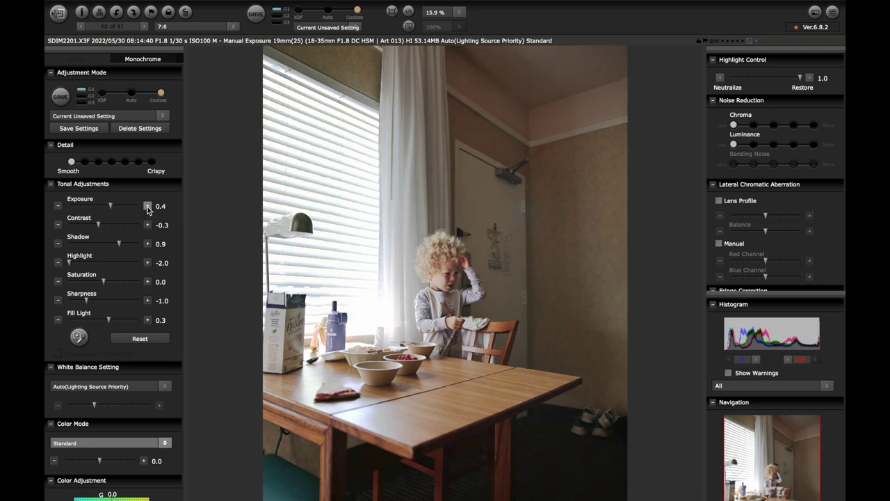
left_click(59, 206)
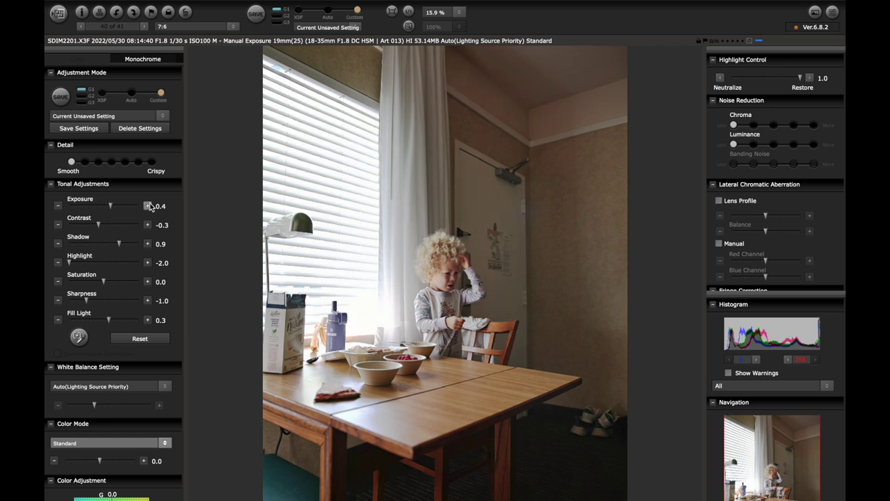
scroll(147, 245, "down", 3)
scroll(147, 245, "down", 4)
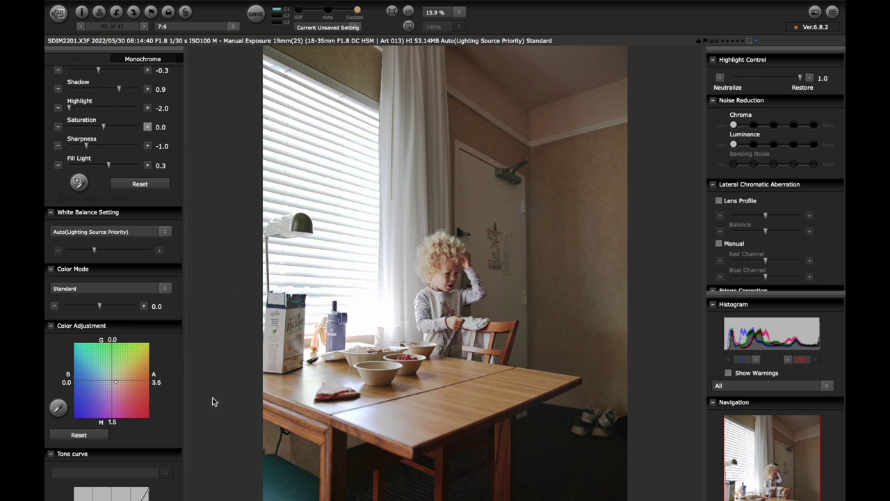
scroll(172, 409, "down", 5)
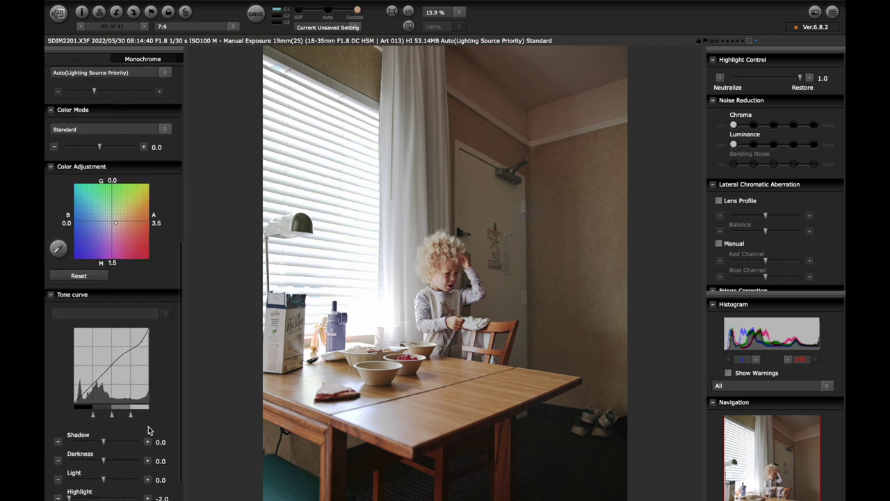
scroll(163, 413, "up", 5)
scroll(163, 337, "up", 6)
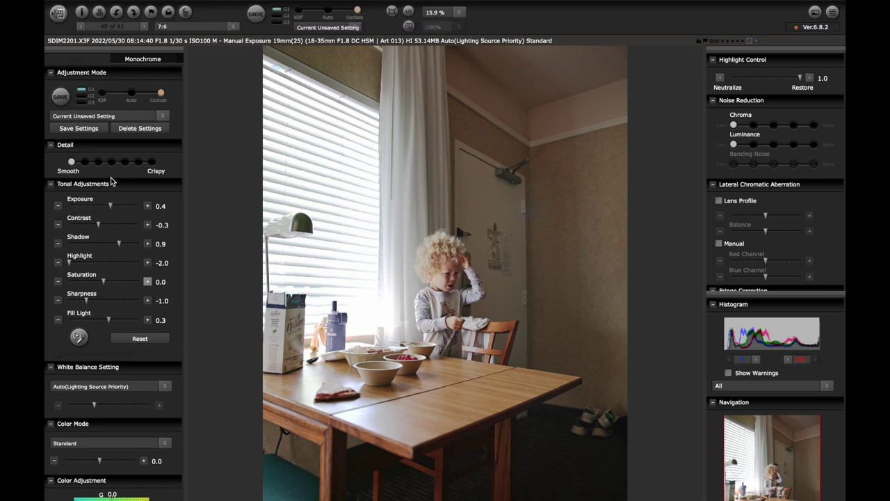
left_click(59, 14)
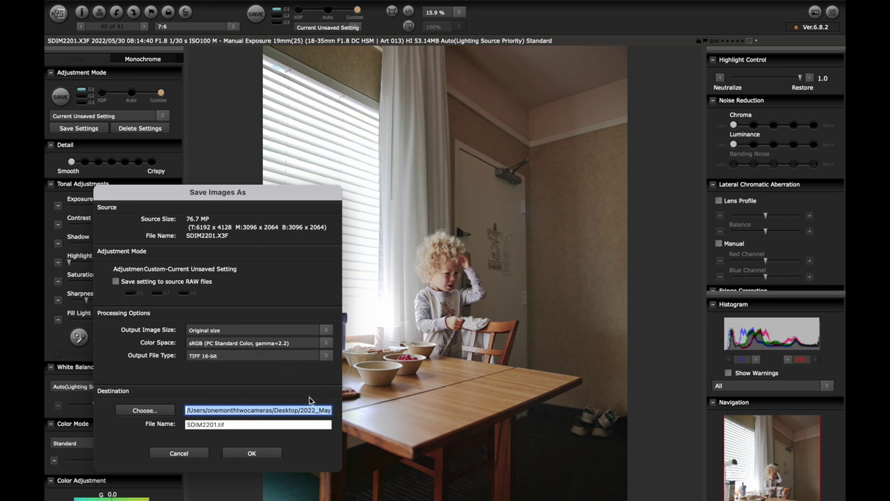
left_click(263, 455)
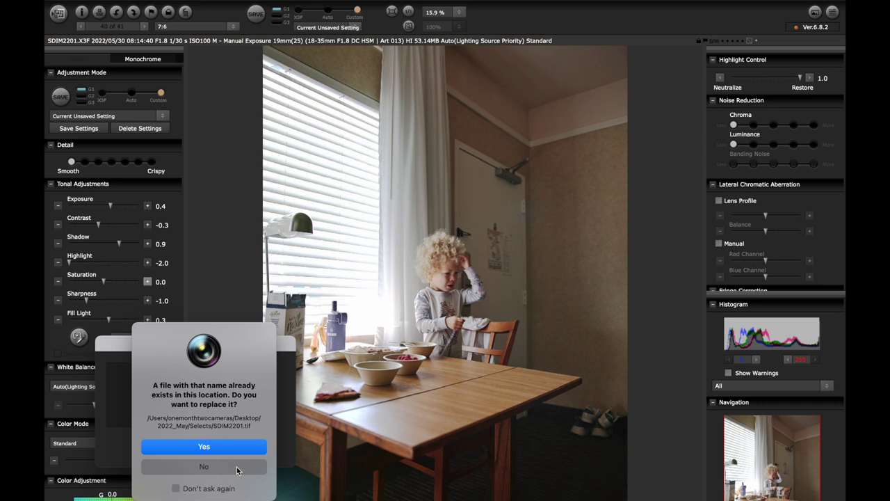
key("Return")
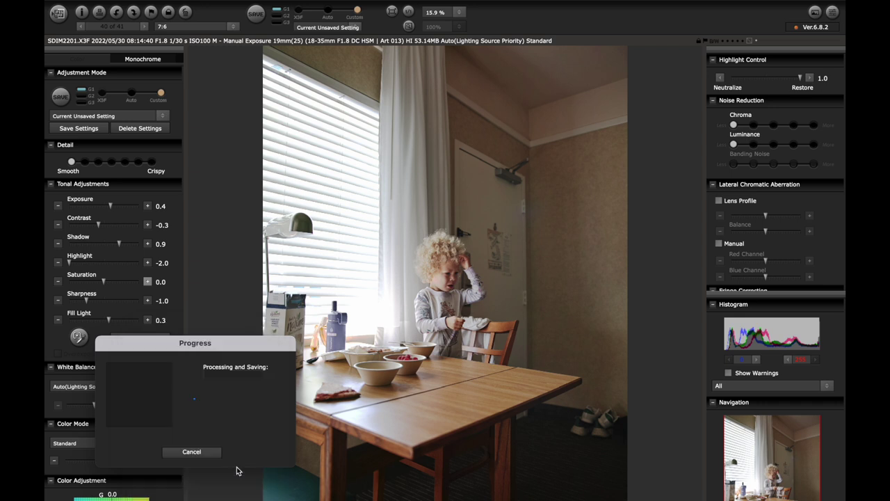
Save the readjusted child photo as a separate 16-bit TIFF named SDIM2201-1.tif
left_click(59, 13)
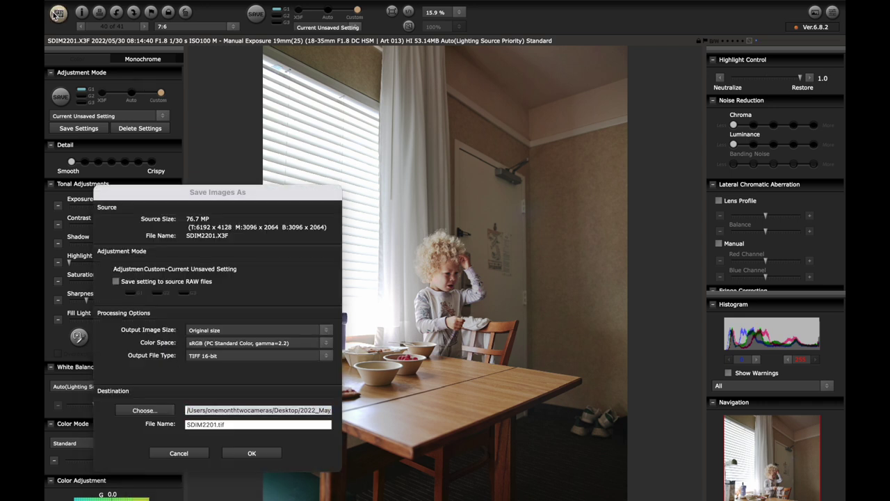
left_click(216, 425)
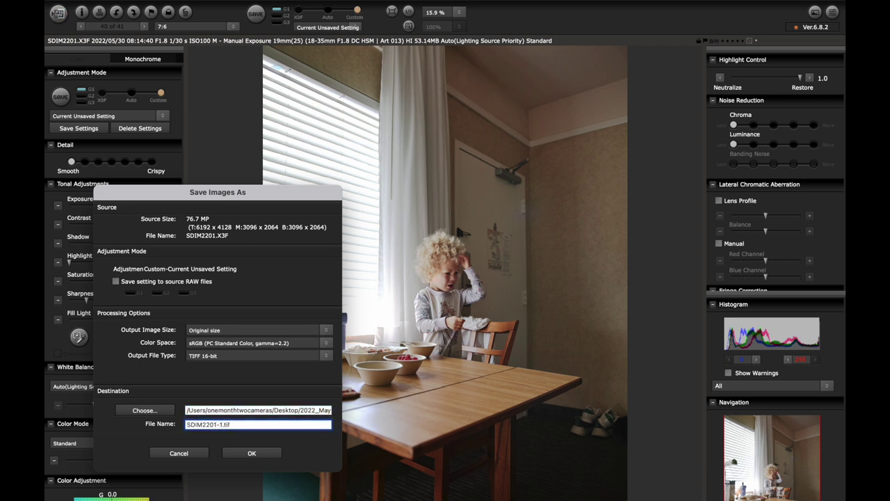
left_click(277, 455)
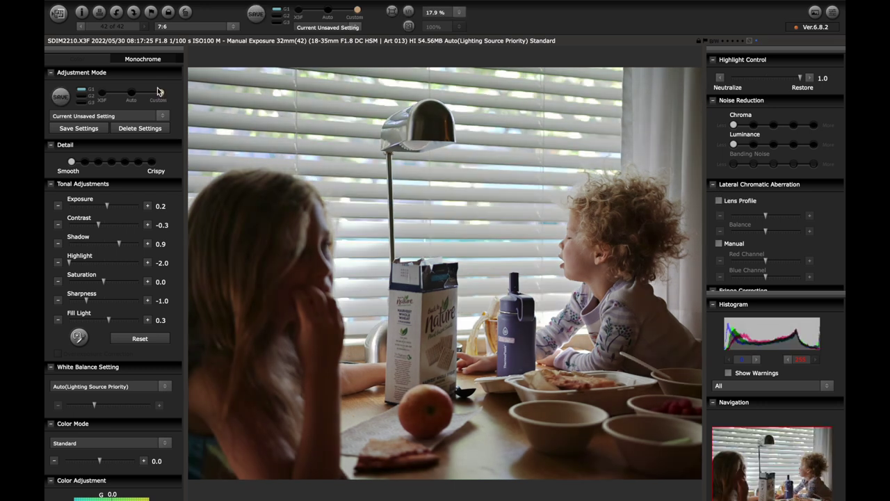
Save the photo of the two children at the window as the 16-bit TIFF SDIM2210.tif
left_click(58, 12)
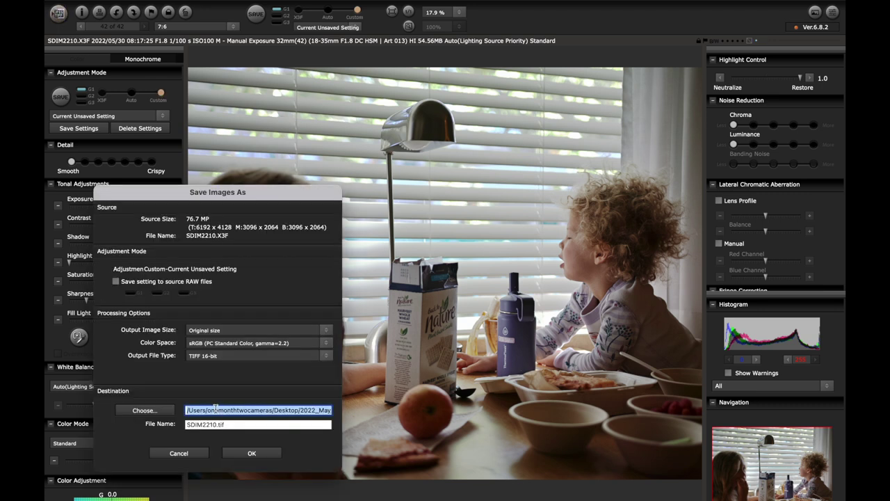
left_click(253, 453)
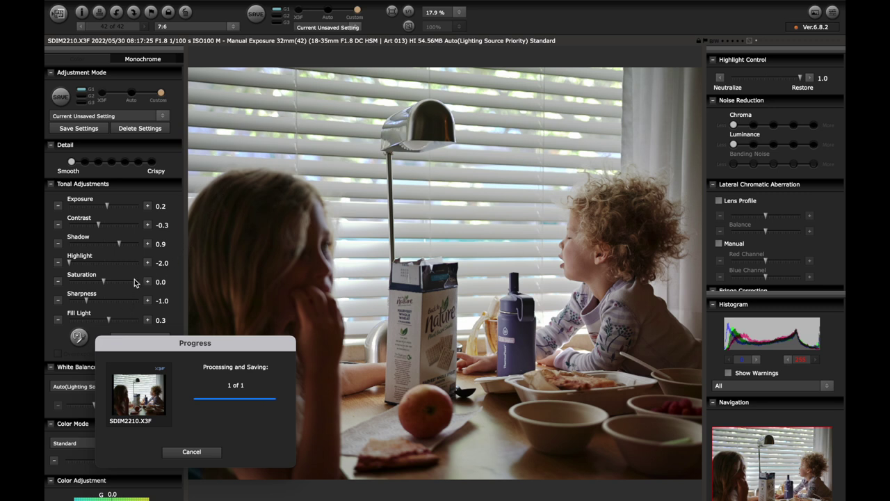
Change the color mode of the two children's photo to Portrait
scroll(135, 282, "down", 3)
scroll(134, 279, "down", 1)
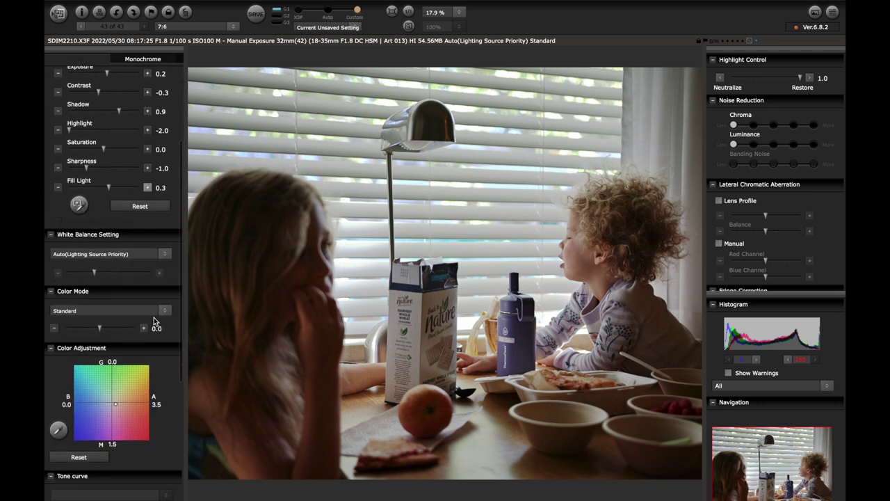
left_click(165, 310)
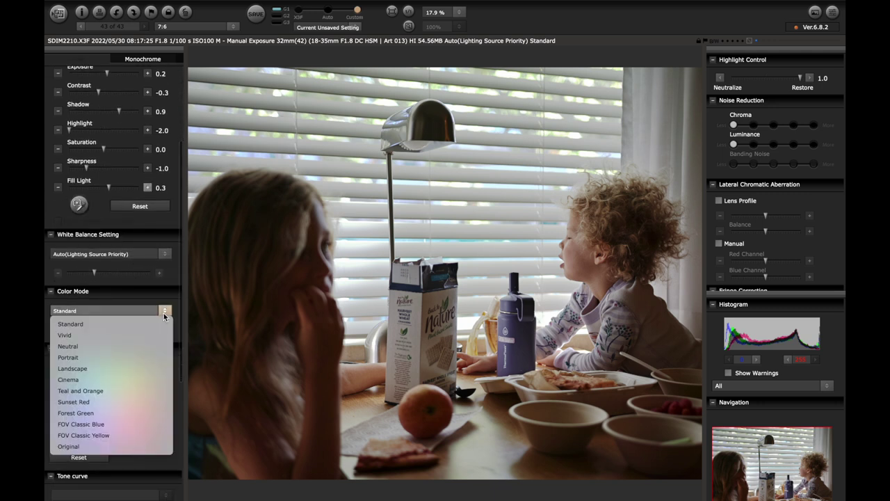
left_click(133, 357)
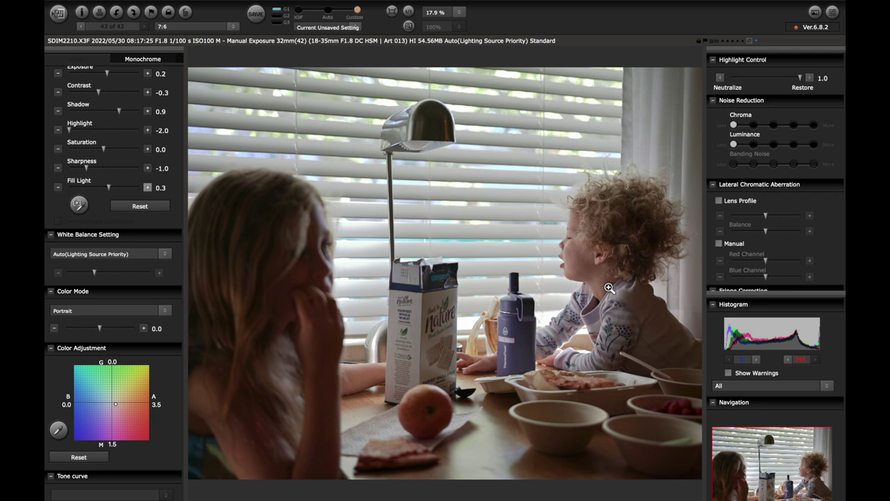
Save the Portrait version of the two children's photo as the 16-bit TIFF SDIM2210-1.tif
left_click(58, 13)
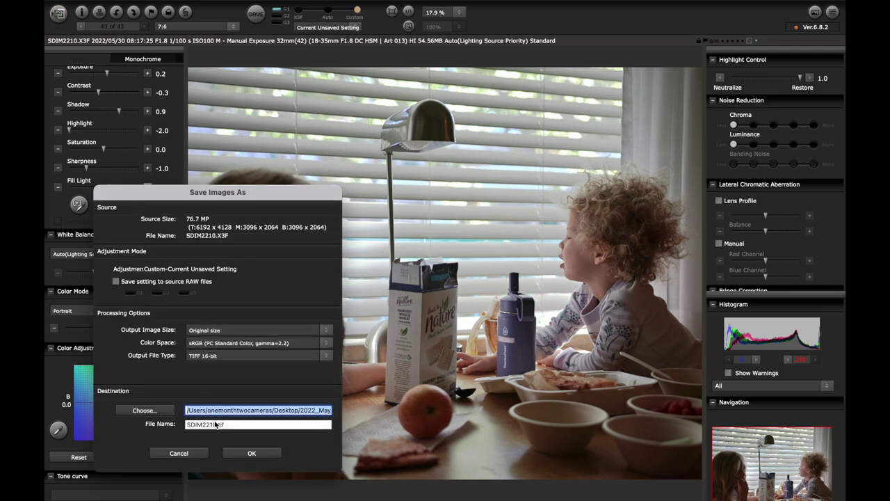
left_click(216, 424)
type("-")
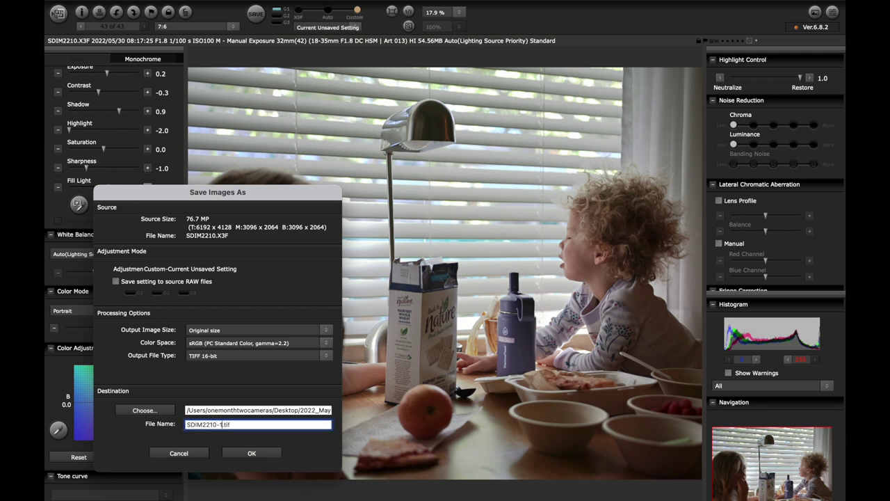
type("1")
left_click(276, 455)
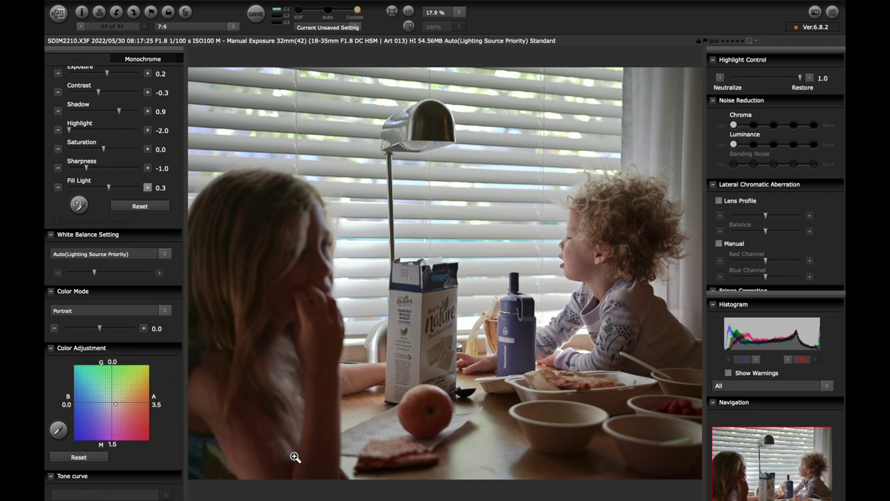
Close the SDIM2210.X3F photo and quit SIGMA Photo Pro
mouse_move(59, 10)
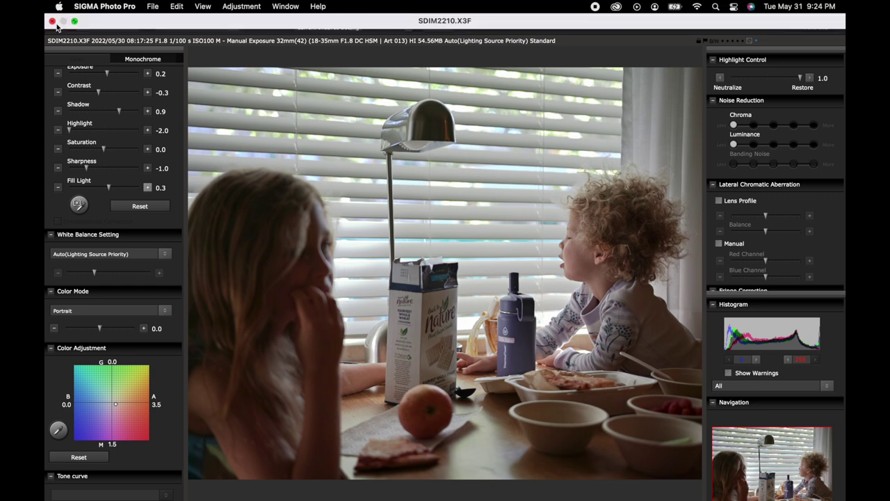
left_click(52, 21)
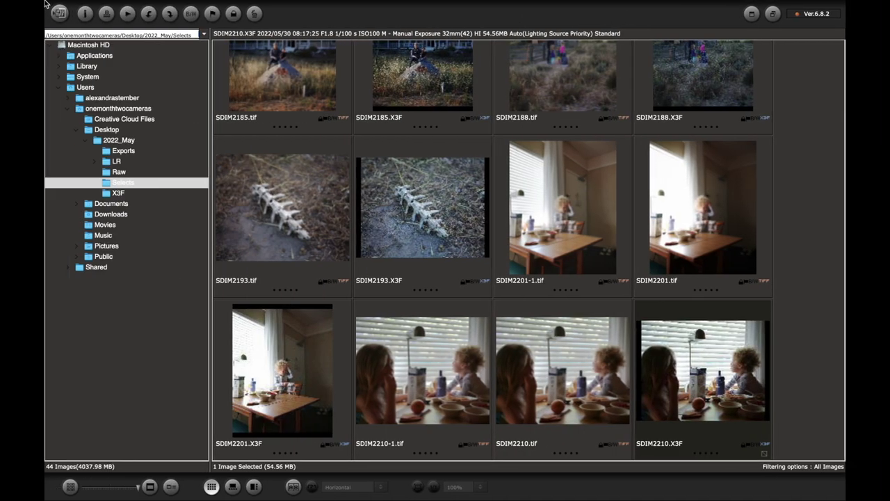
key("super+q")
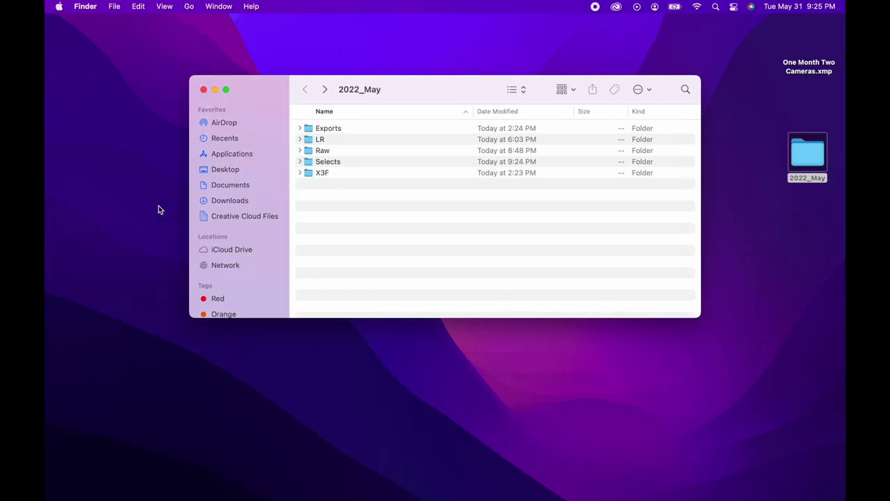
Switch to Lightroom Classic, add all photos from the Raw folder to the catalog, and enlarge the program window downward
mouse_move(271, 495)
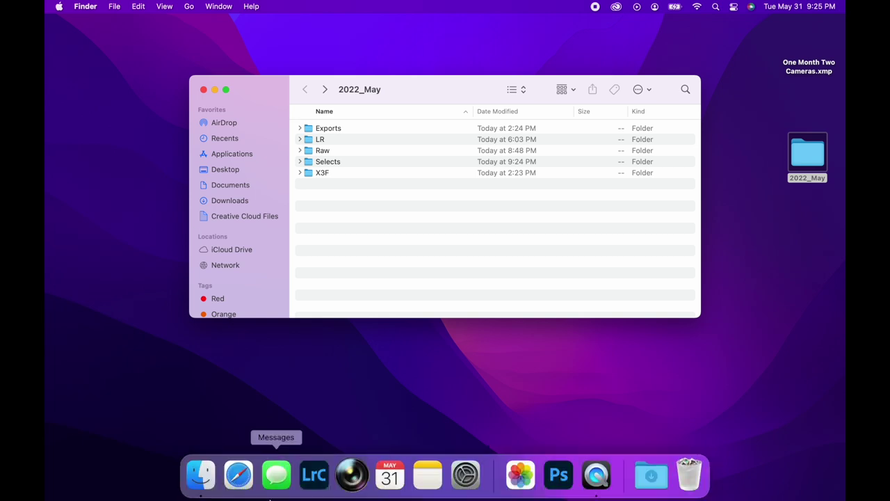
left_click(312, 475)
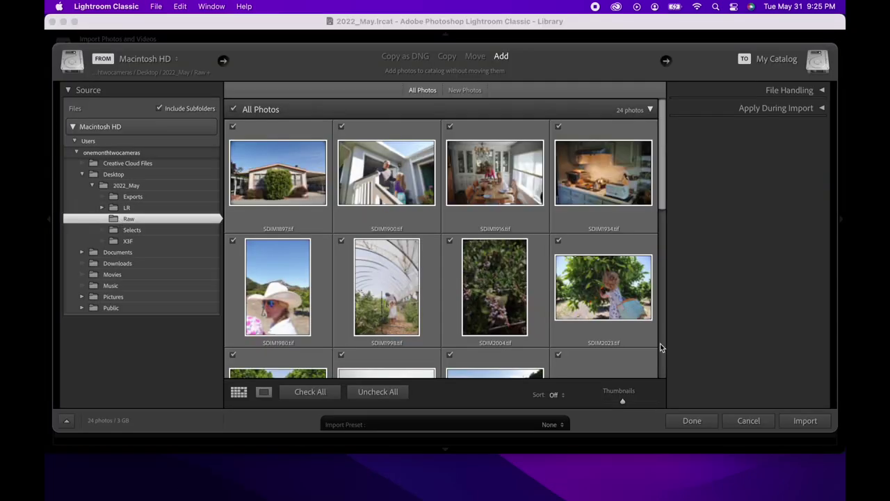
left_click(827, 425)
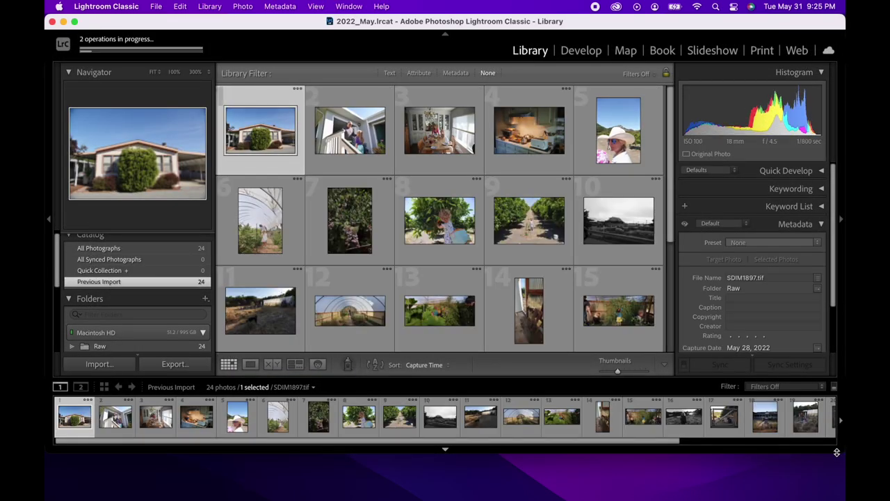
left_click_drag(837, 453, 837, 493)
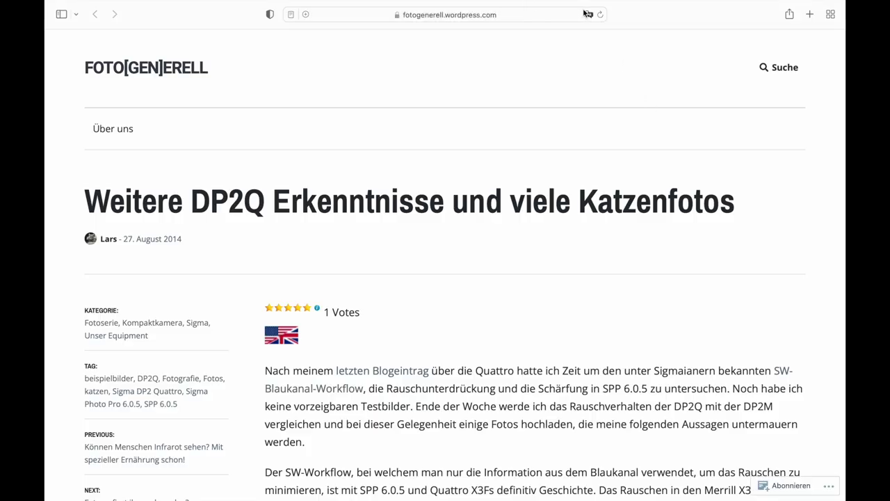
Translate the DP2Q blog article into English and examine its noise reduction and sharpening notes and sample cat photos
left_click(588, 14)
left_click(605, 32)
scroll(698, 123, "down", 5)
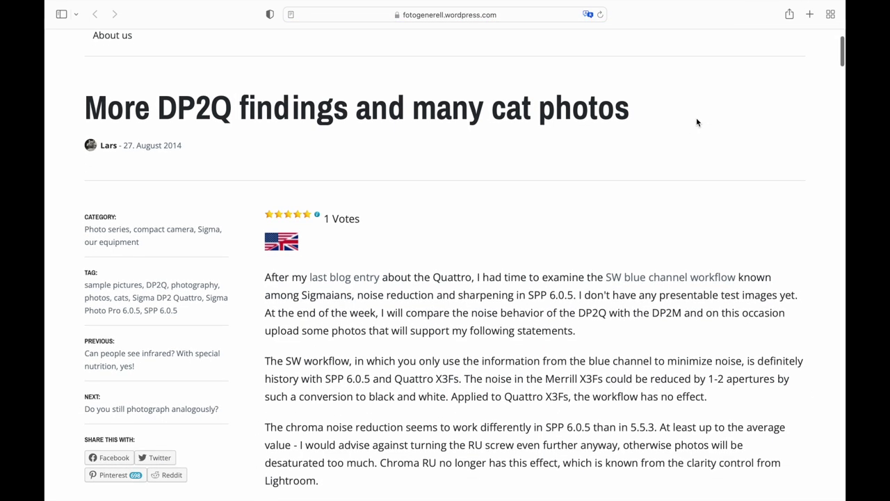
scroll(697, 123, "down", 7)
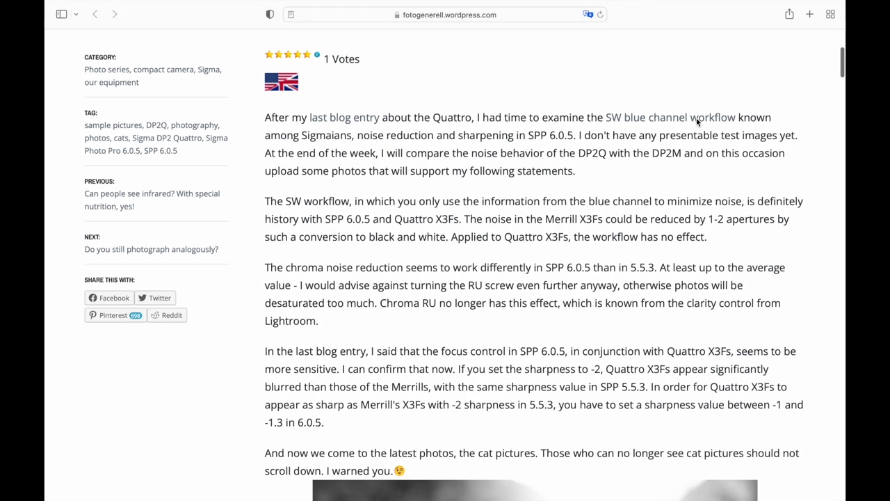
scroll(698, 122, "down", 8)
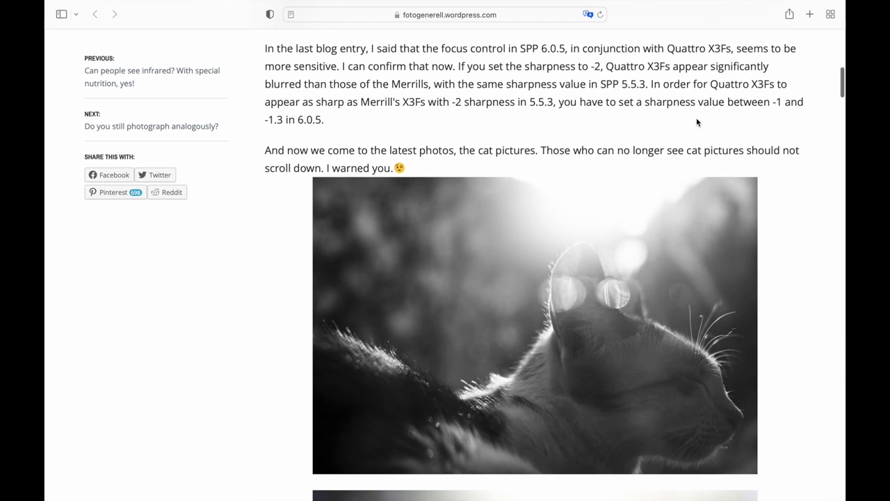
scroll(698, 122, "down", 10)
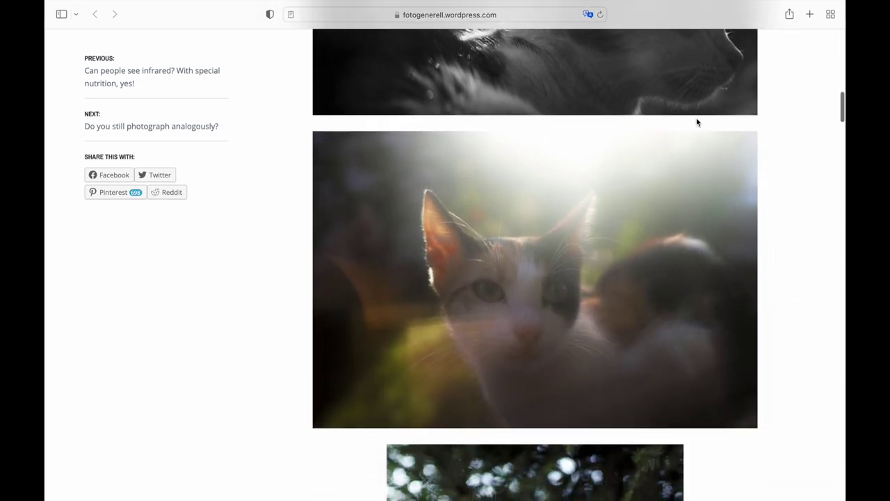
scroll(698, 123, "down", 10)
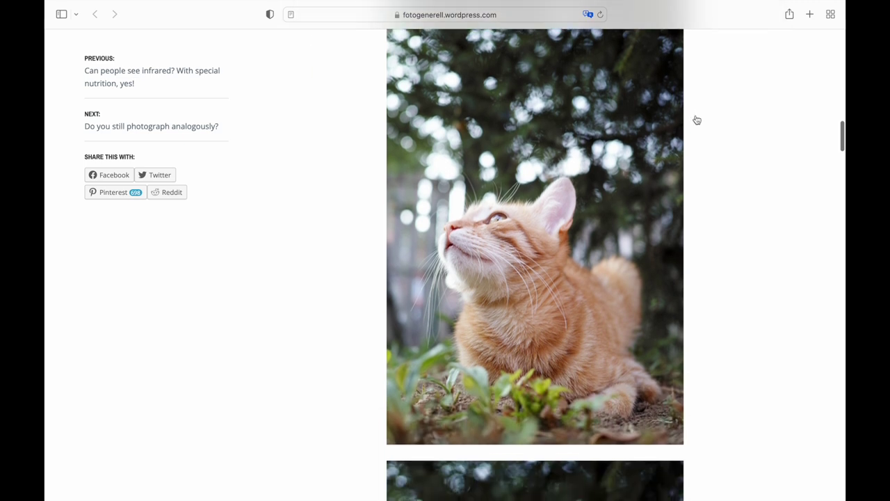
scroll(695, 117, "down", 11)
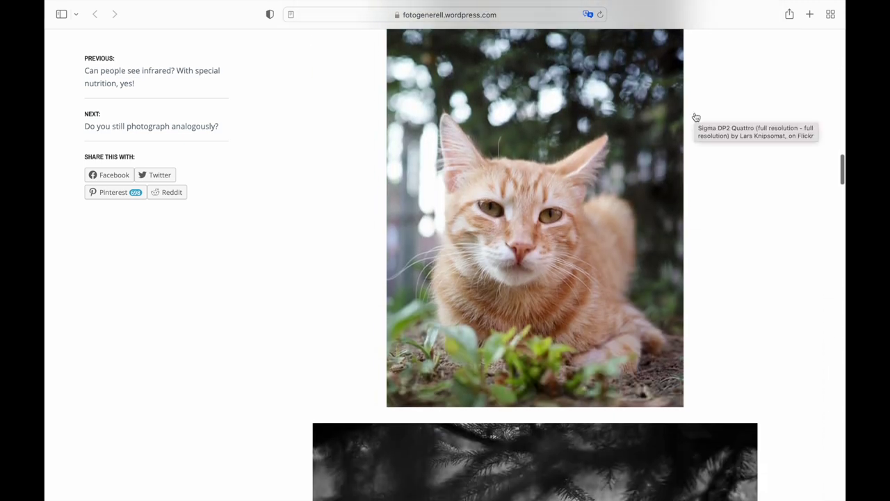
scroll(696, 116, "down", 10)
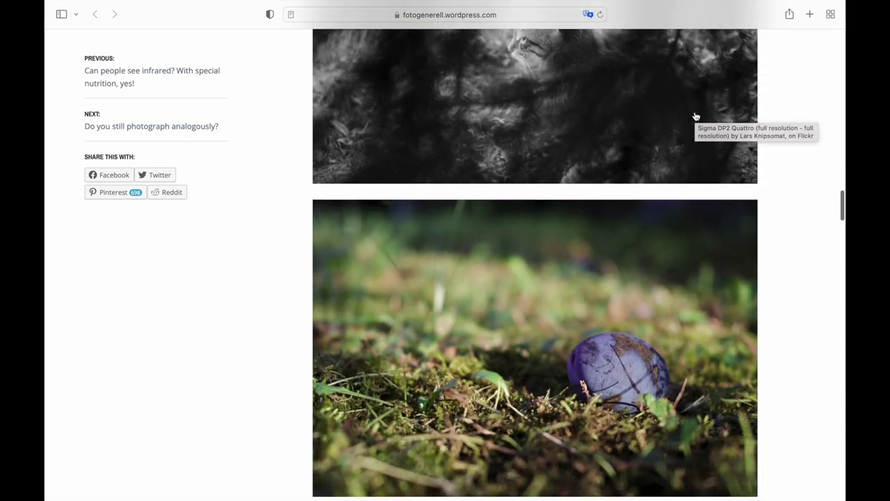
scroll(694, 113, "down", 12)
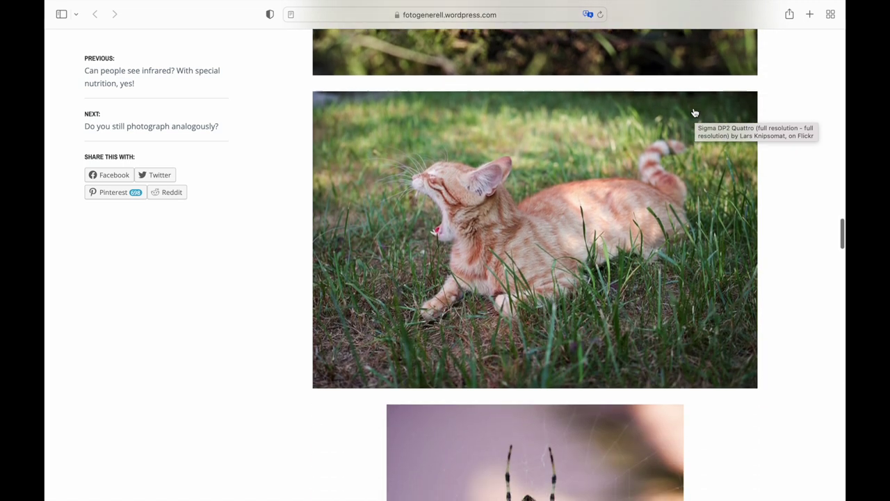
scroll(694, 112, "down", 8)
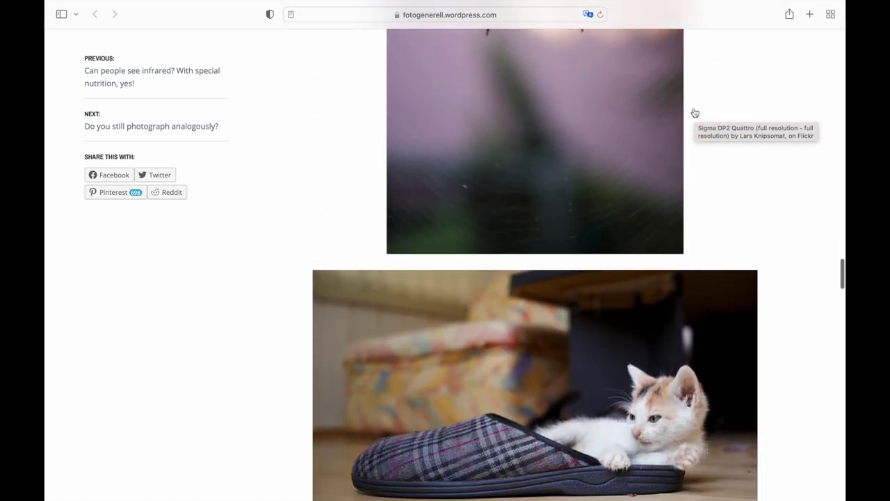
scroll(694, 113, "down", 10)
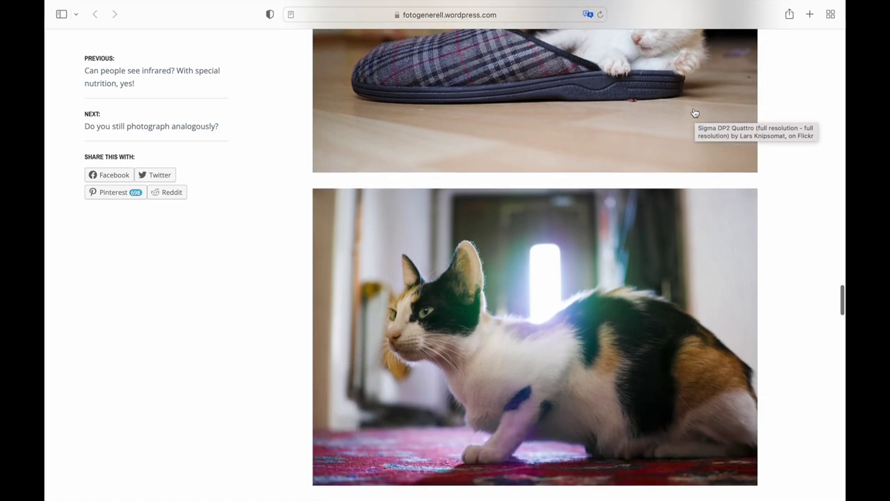
scroll(694, 113, "down", 13)
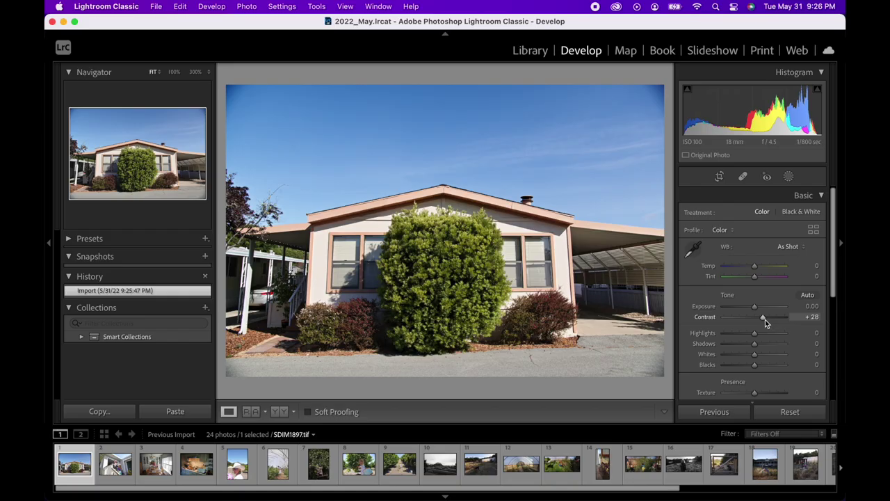
Try a contrast of +22 on the house photo, view the HSL/Color controls, and reset the develop settings
left_click_drag(763, 322, 763, 319)
scroll(730, 367, "down", 6)
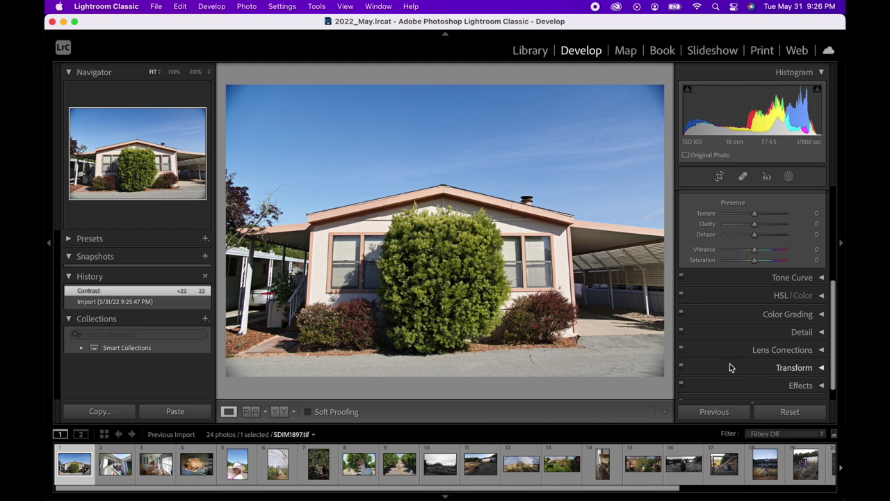
left_click(803, 294)
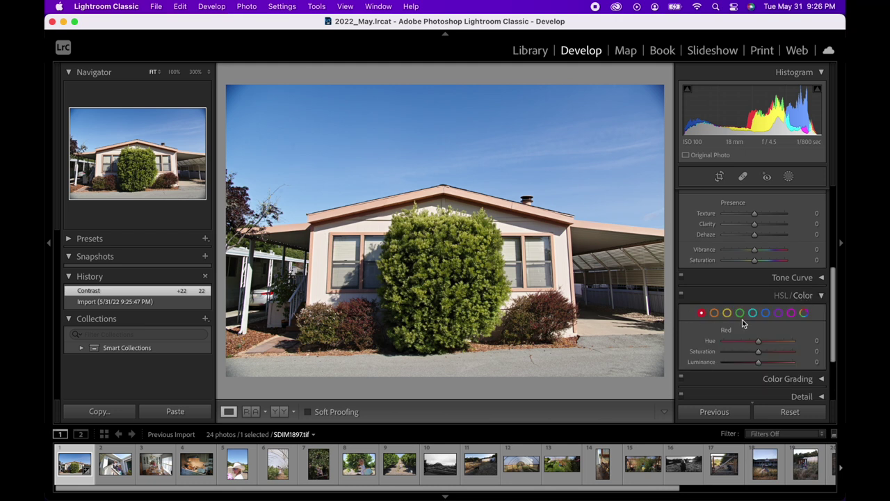
left_click(823, 296)
scroll(715, 291, "up", 5)
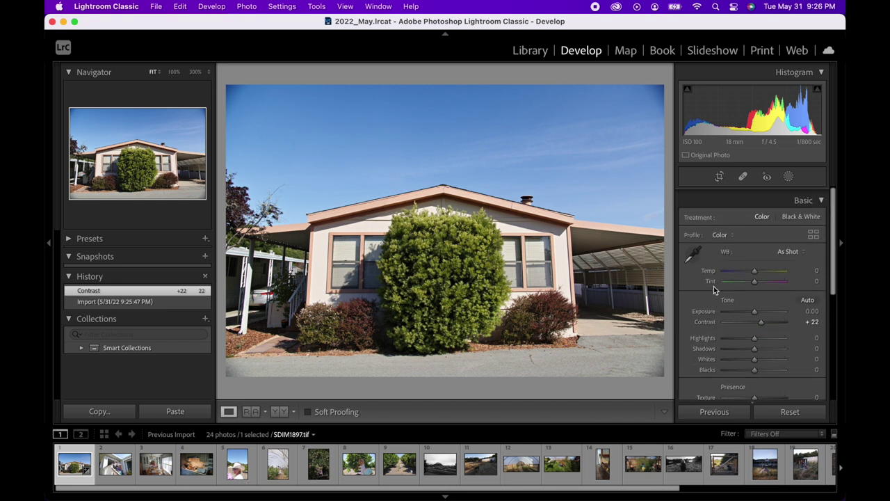
left_click(790, 412)
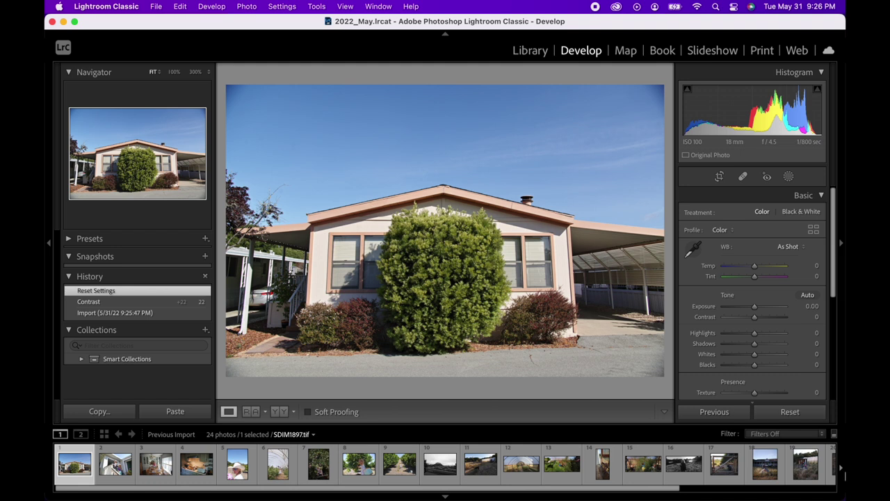
Apply the One Month Two Cameras user profile to the house photo and set its amount to 57
scroll(790, 312, "down", 5)
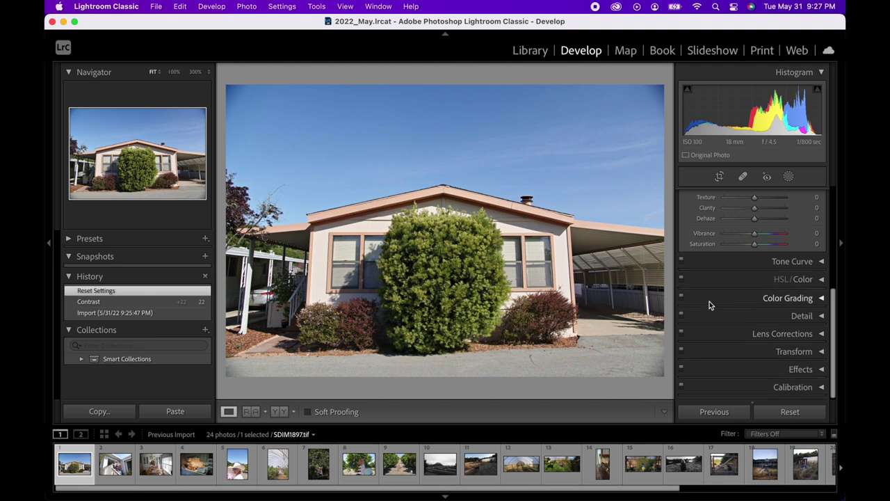
scroll(709, 301, "up", 5)
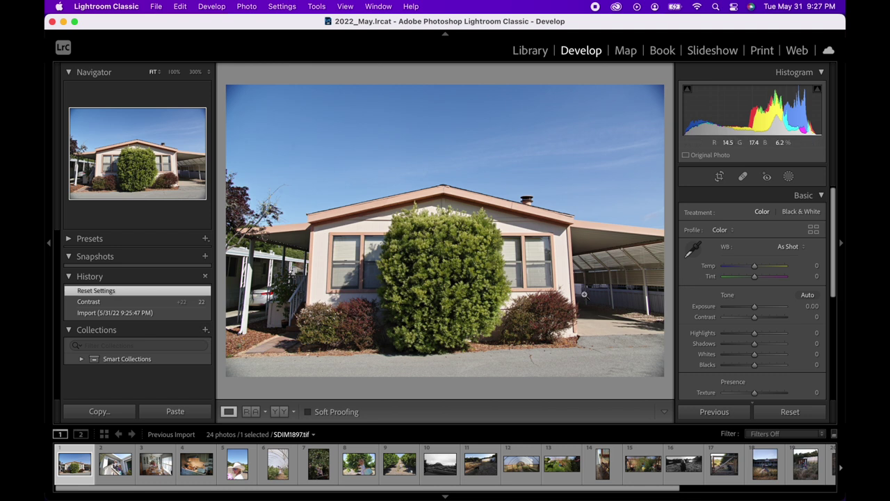
left_click(813, 230)
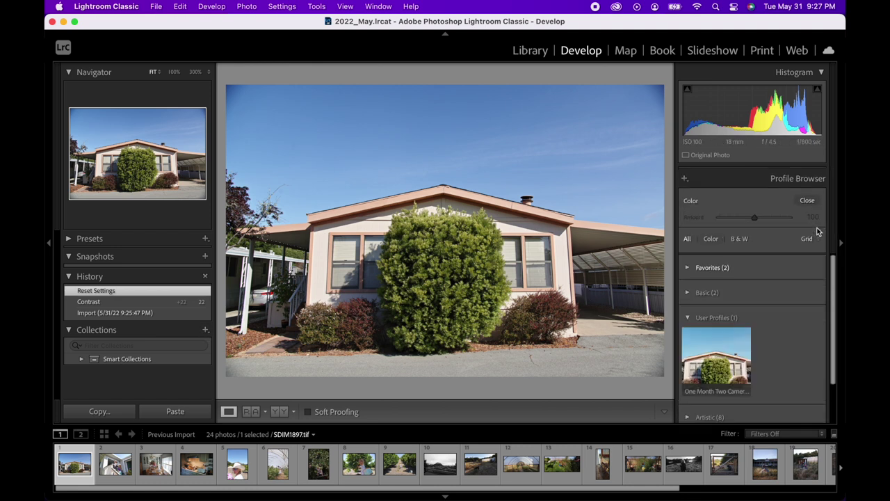
scroll(779, 337, "down", 2)
left_click(716, 313)
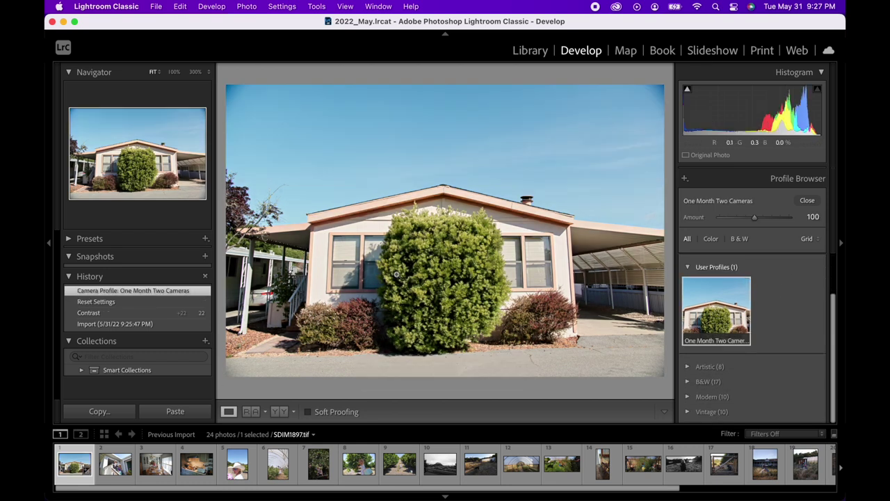
left_click(805, 201)
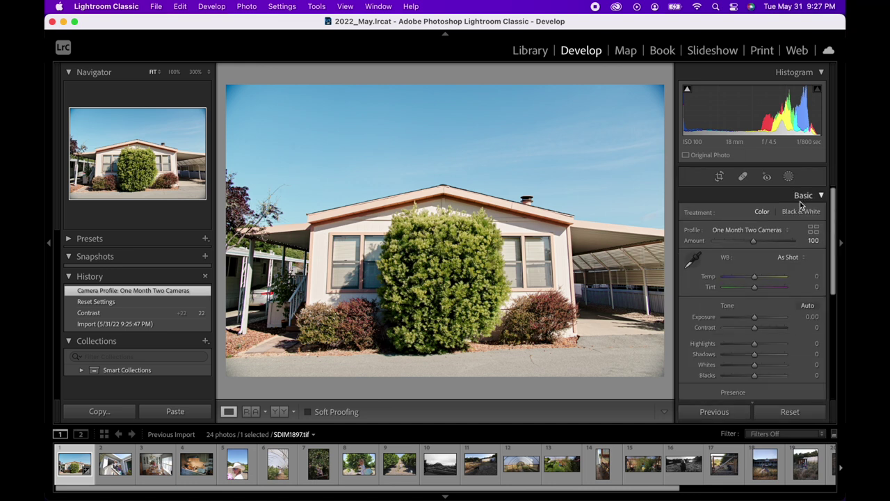
left_click_drag(755, 241, 739, 242)
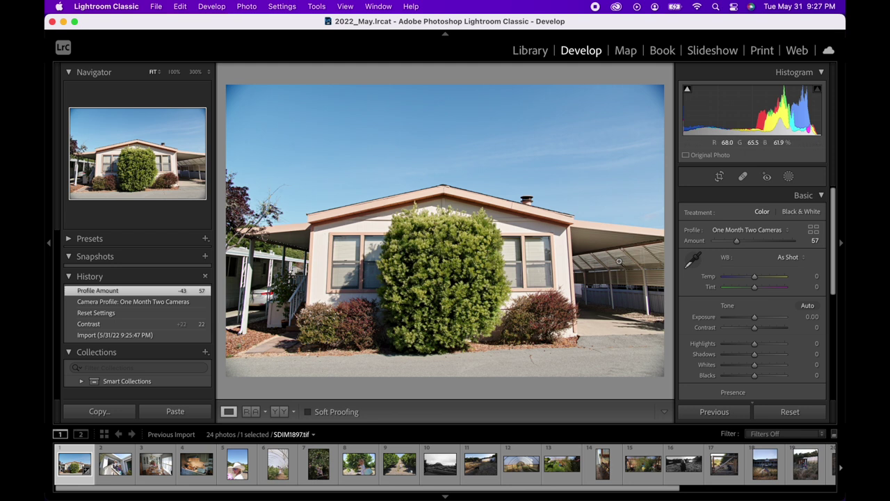
Correct the house photo's perspective with the Auto Upright transform
scroll(725, 332, "down", 10)
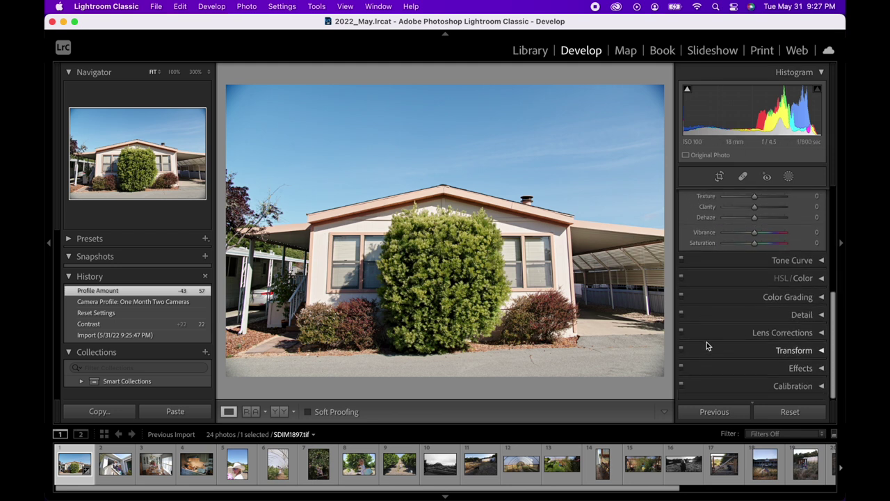
left_click(807, 350)
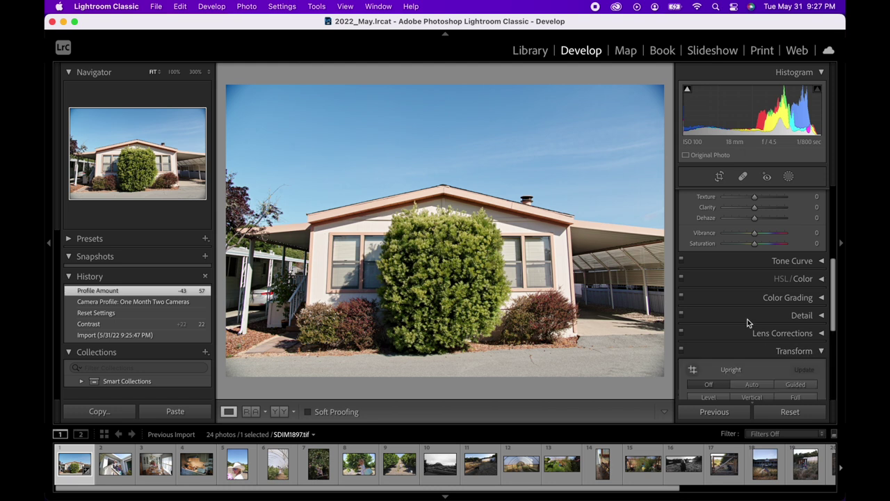
scroll(748, 321, "down", 4)
scroll(746, 321, "down", 3)
left_click(753, 264)
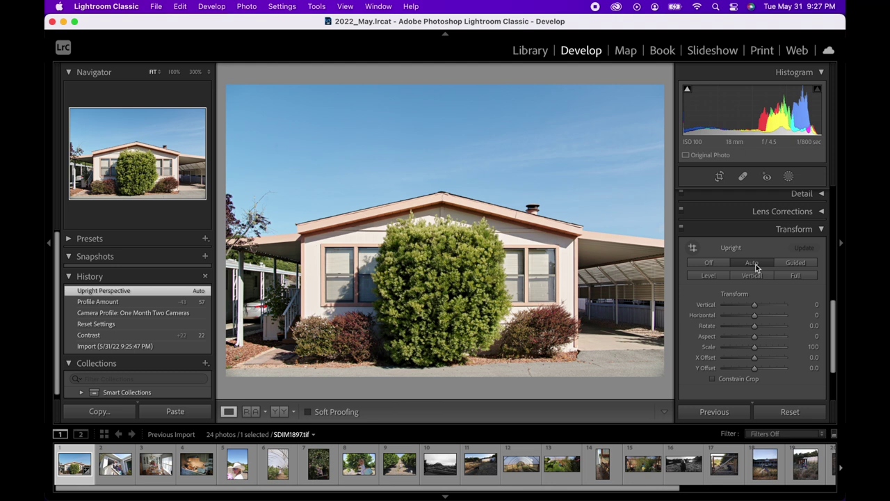
Export the house photo to the Exports folder inside 2022_May on the Desktop, without a subfolder
key("super+shift+e")
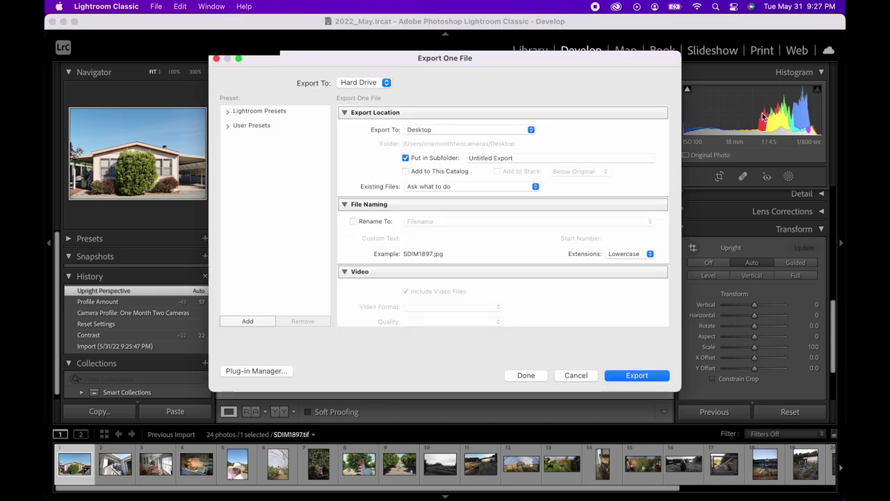
left_click(531, 130)
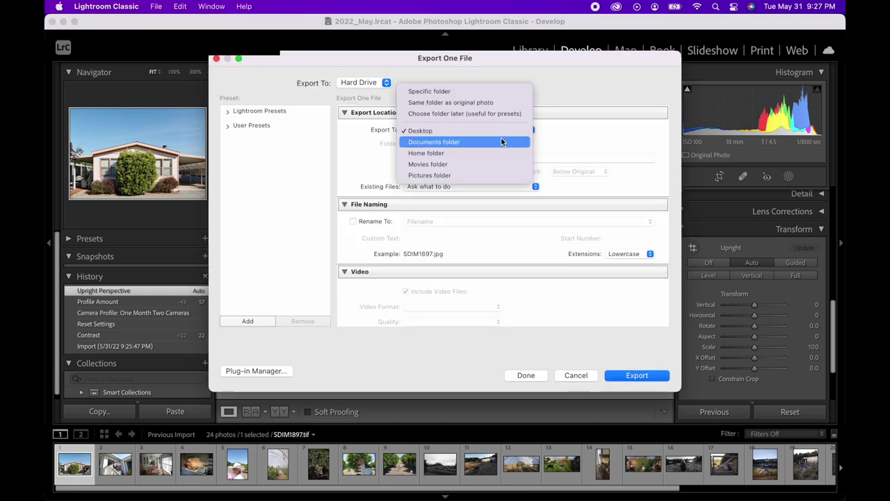
left_click(487, 90)
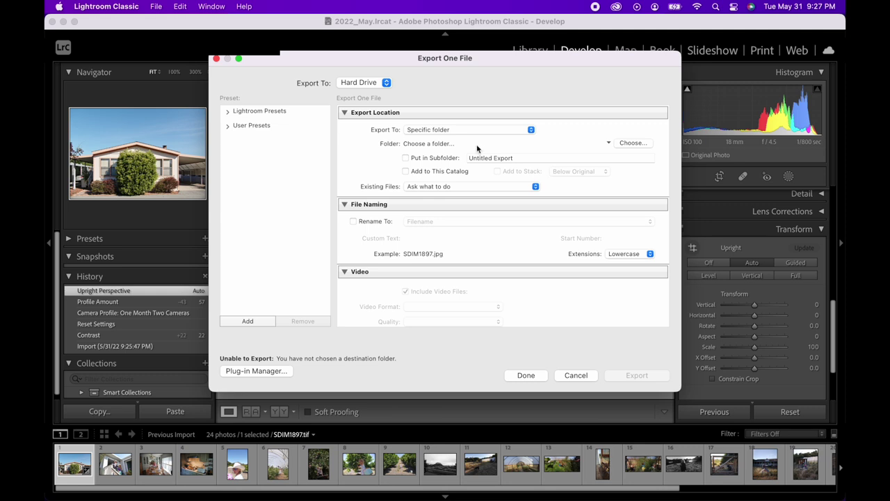
left_click(631, 142)
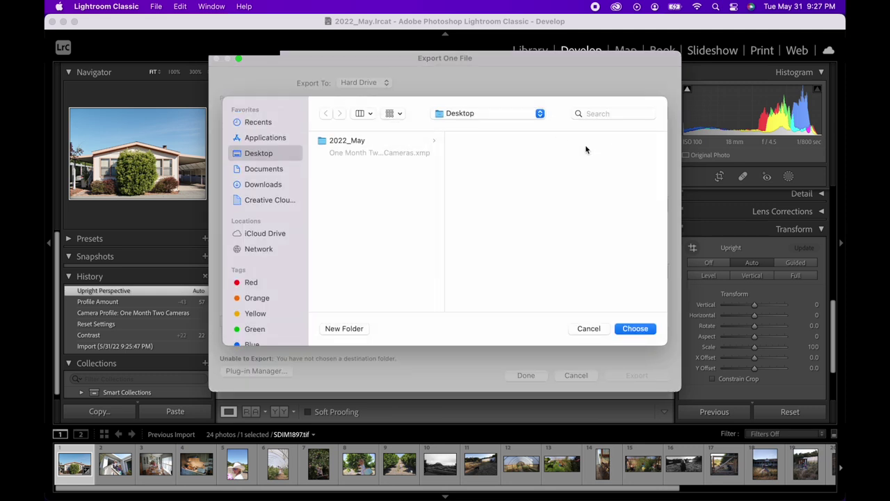
left_click(377, 142)
left_click(475, 143)
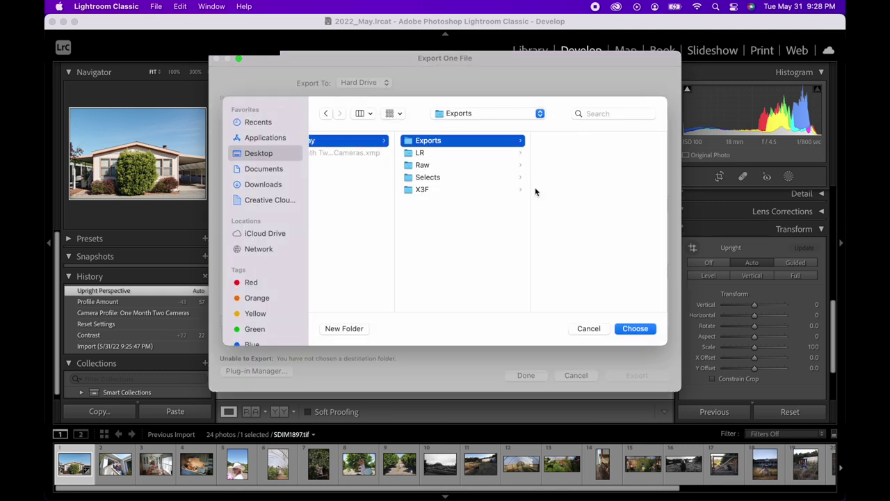
left_click(630, 330)
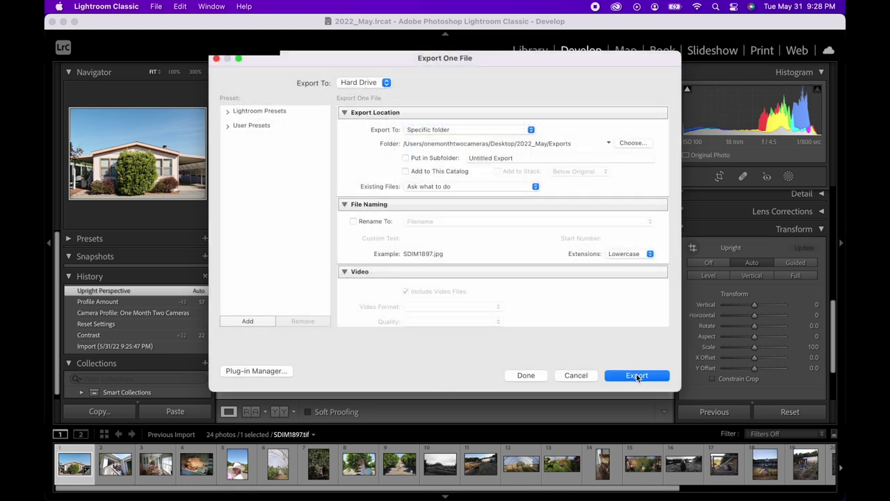
left_click(637, 375)
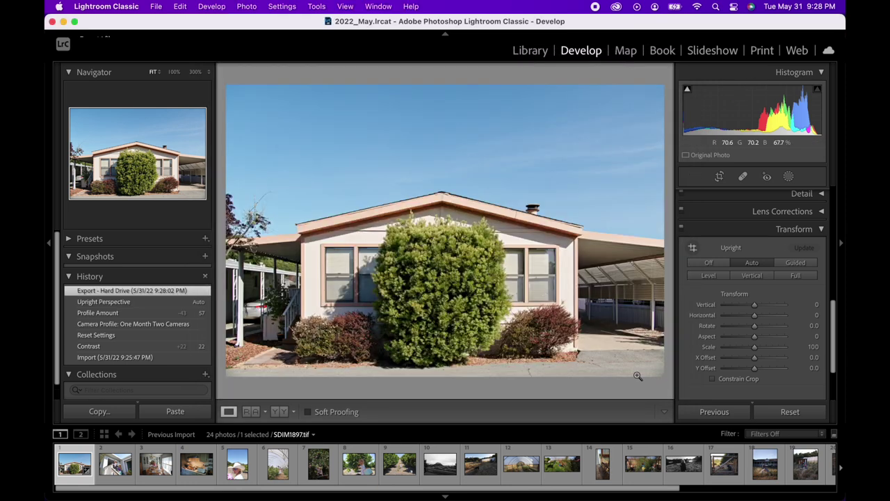
Apply the One Month Two Cameras user profile to the porch photo SDIM1900.tif and set its amount to 46
key("Right")
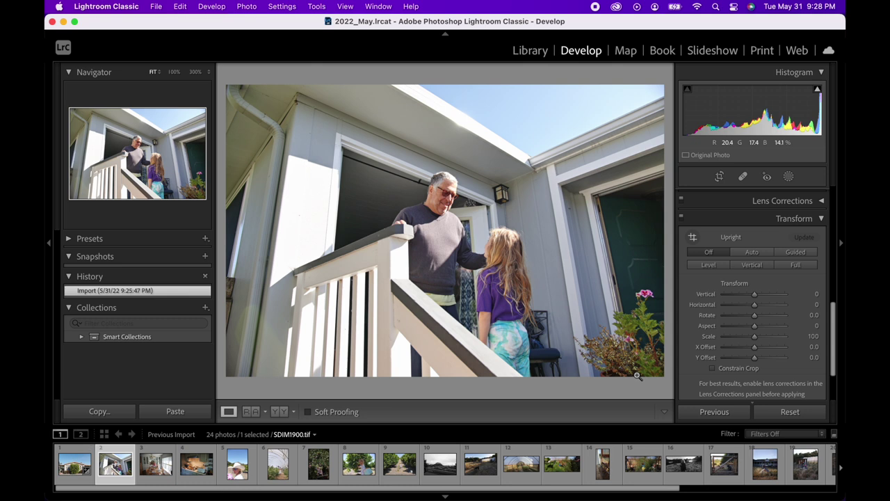
scroll(817, 221, "up", 15)
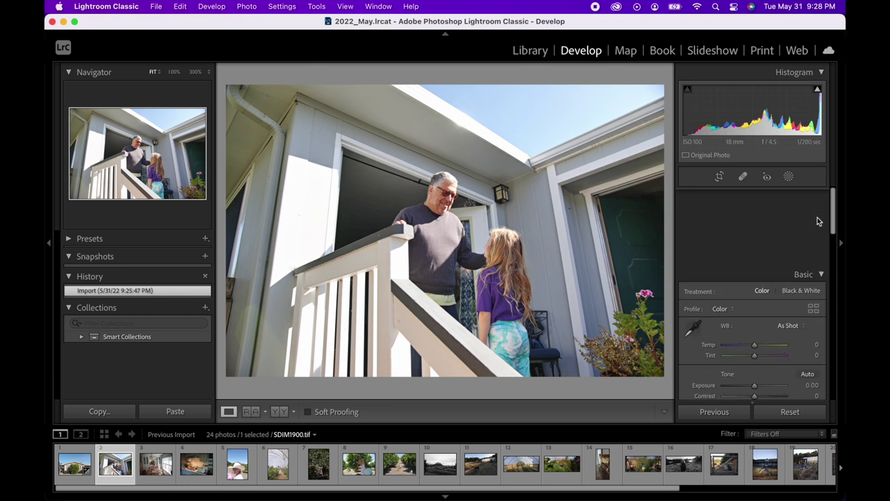
left_click(813, 230)
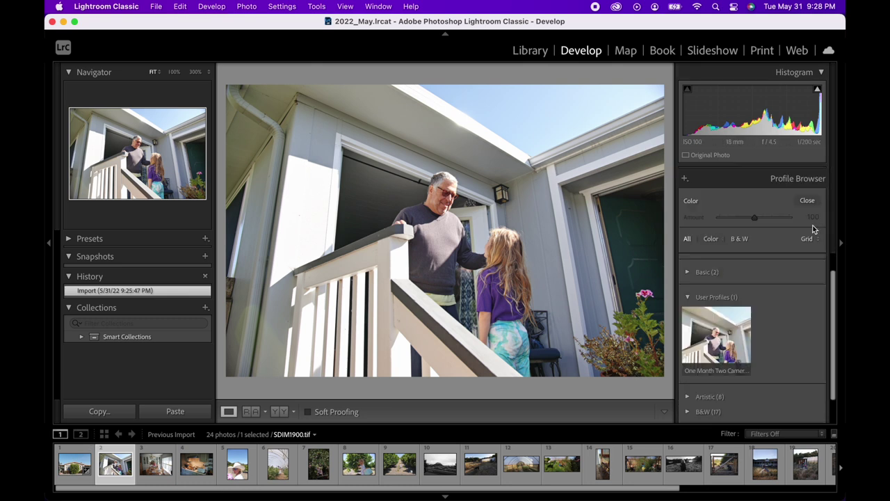
left_click(720, 327)
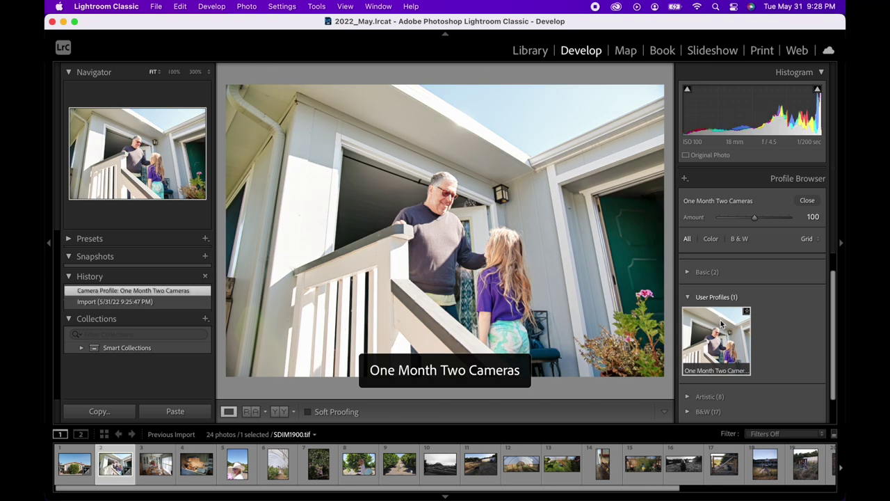
left_click_drag(750, 221, 736, 220)
left_click(807, 201)
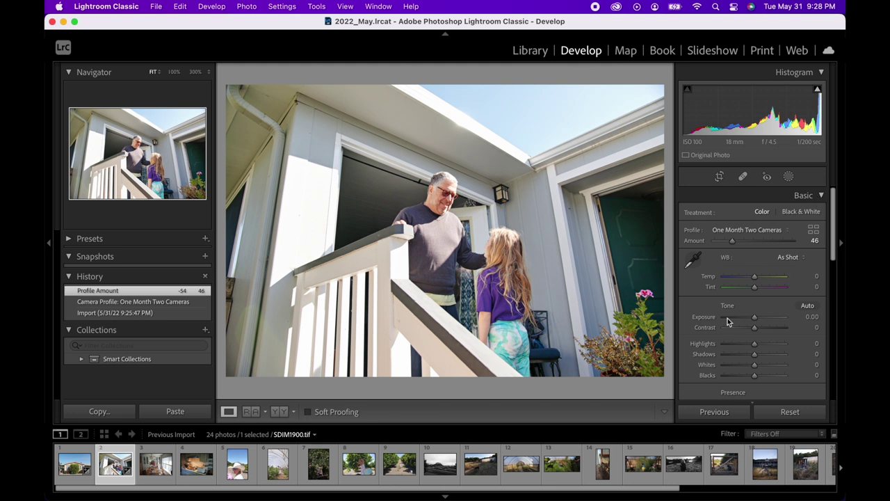
Set the porch photo's exposure to -0.75 and highlights to -15, and export it with the same export settings
left_click_drag(755, 317, 751, 320)
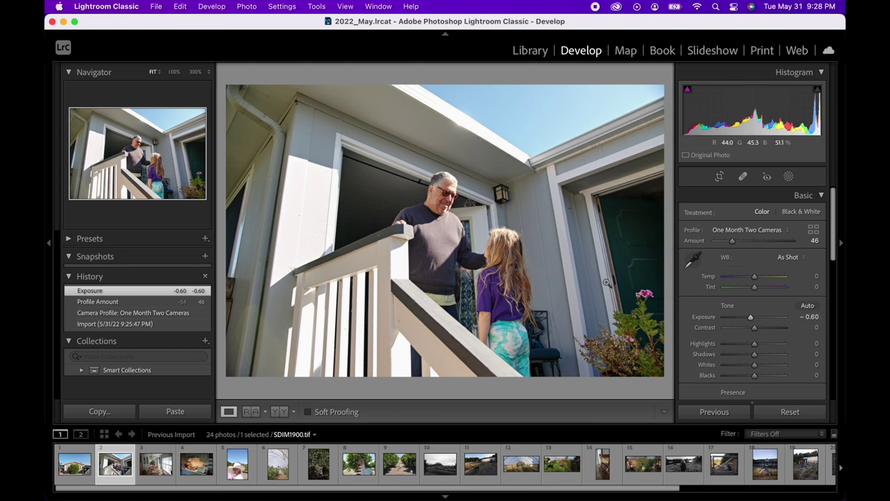
left_click_drag(750, 320, 749, 320)
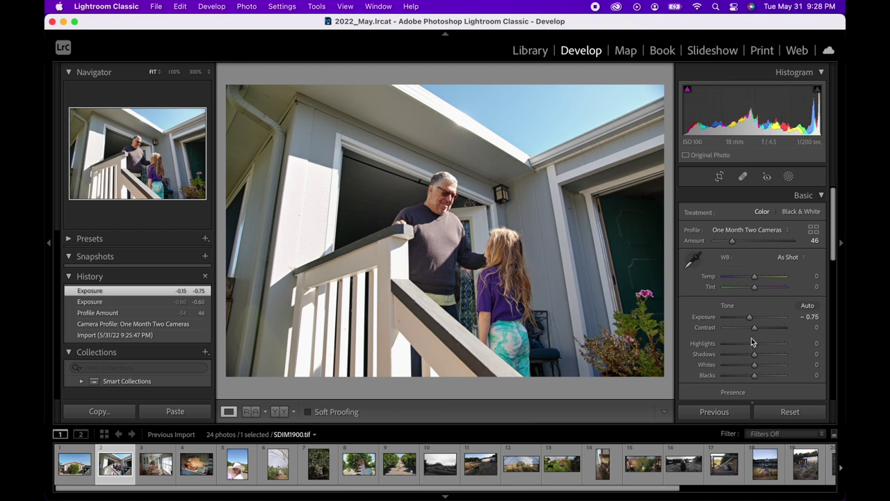
left_click_drag(752, 344, 749, 344)
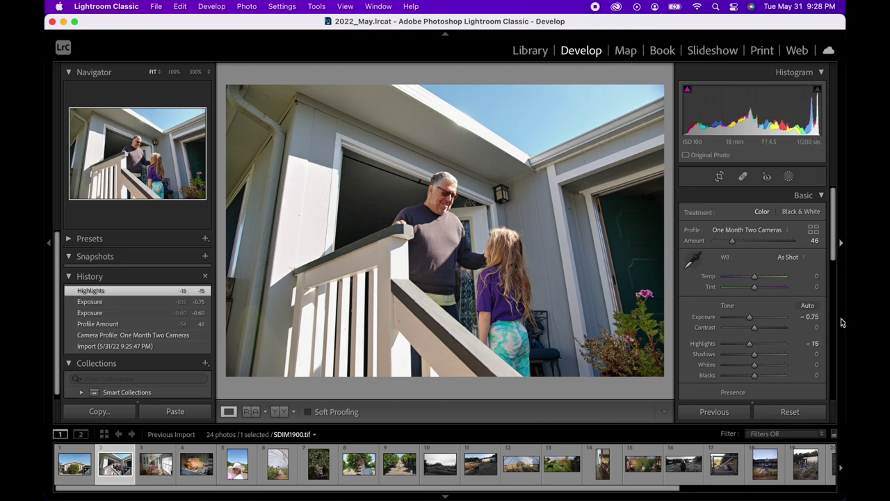
key("super+shift+e")
key("Return")
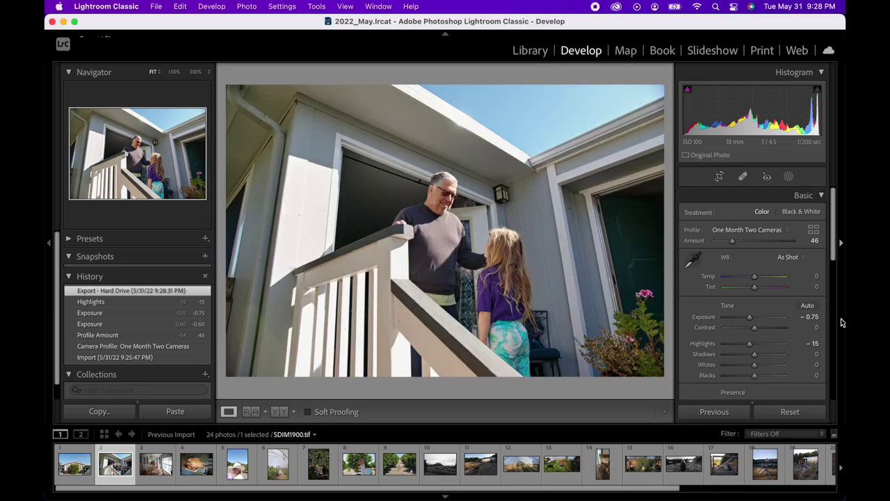
Apply the One Month Two Cameras user profile to the dining room photo SDIM1916.tif and set its amount to 51
key("Right")
key("Right")
key("Left")
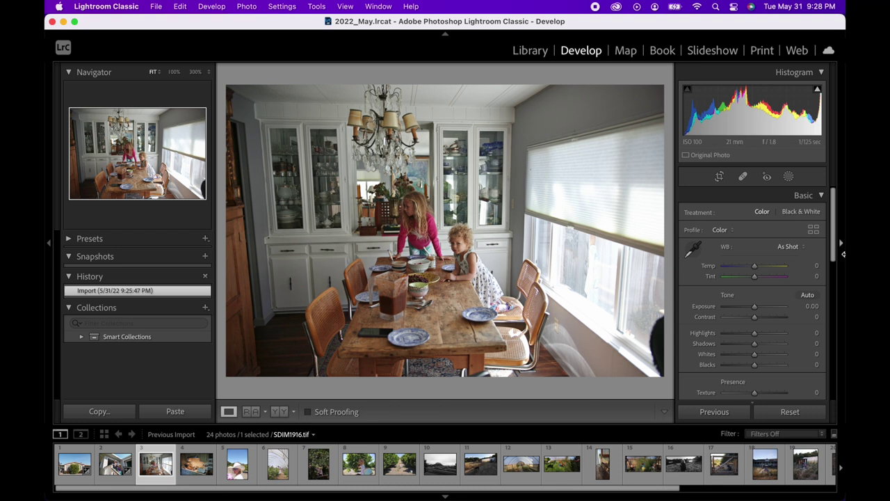
left_click(813, 230)
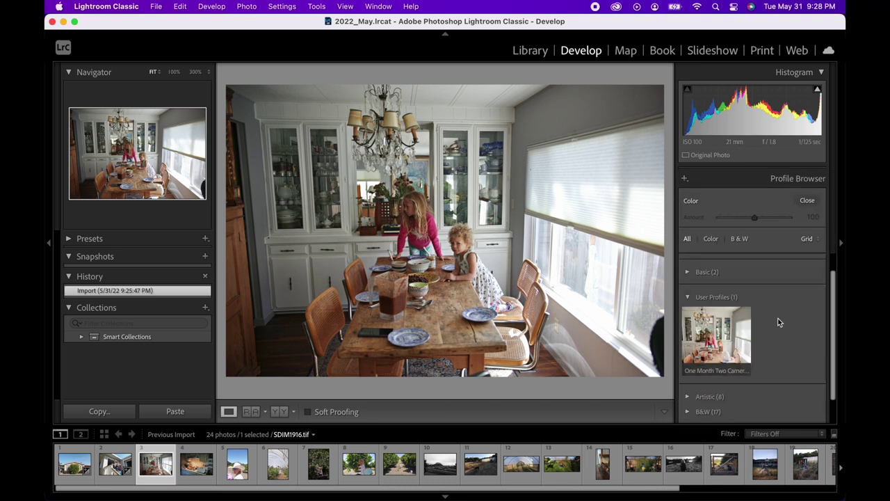
left_click(737, 343)
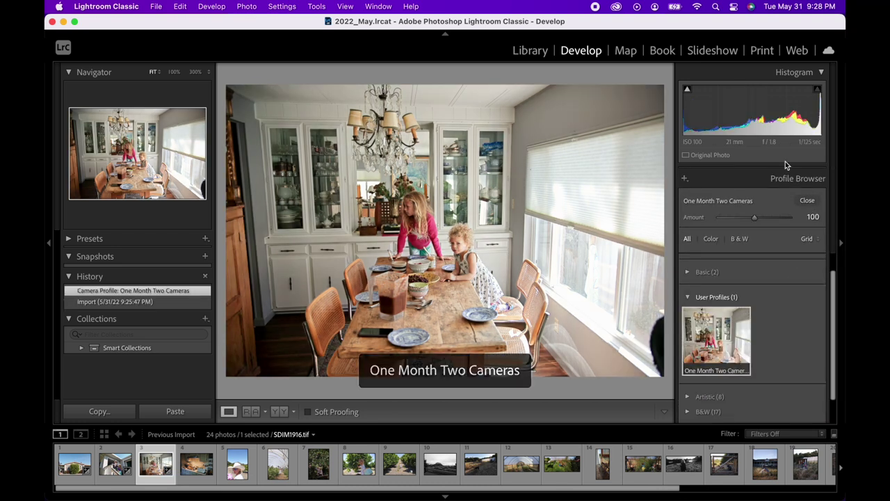
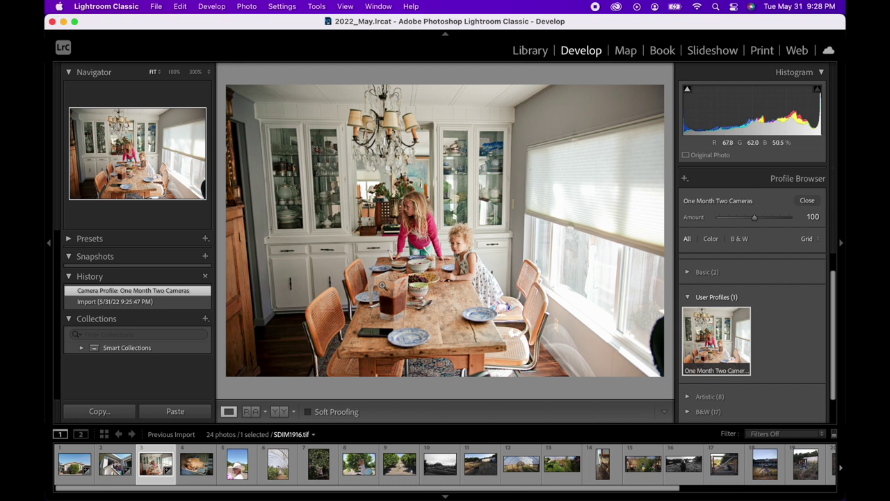
left_click(736, 220)
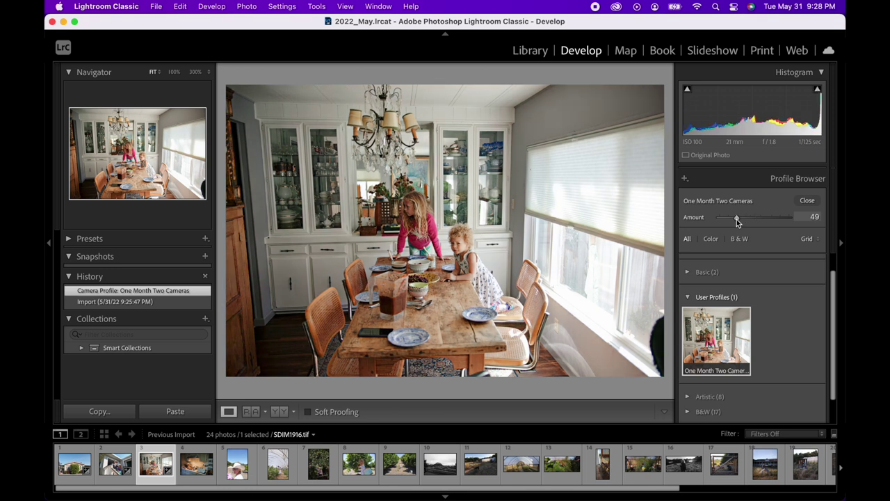
left_click_drag(737, 219, 737, 218)
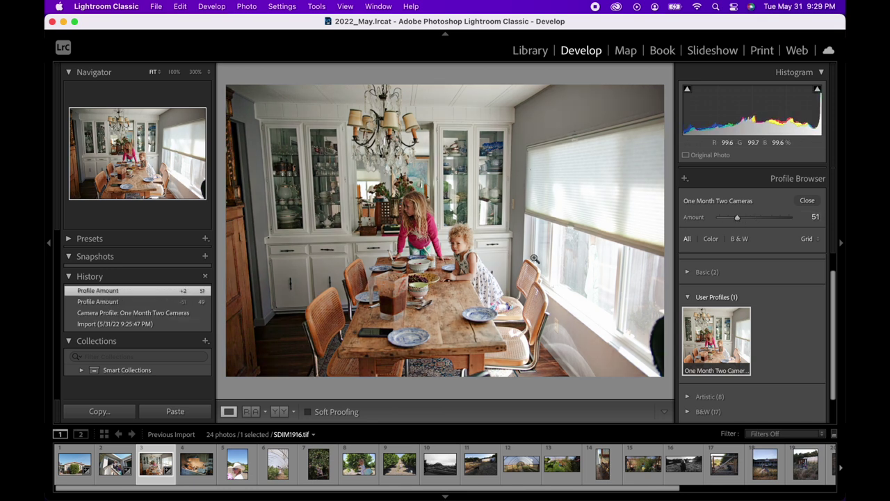
left_click(818, 201)
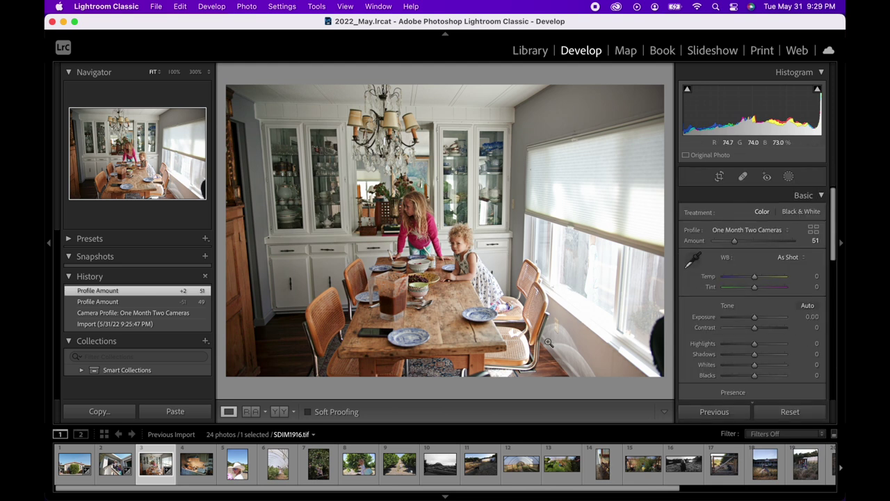
Compare the dining room photo's before and after versions to judge the profile's effect
key("backslash")
key("backslash")
key("backslash")
key("backslash")
key("backslash")
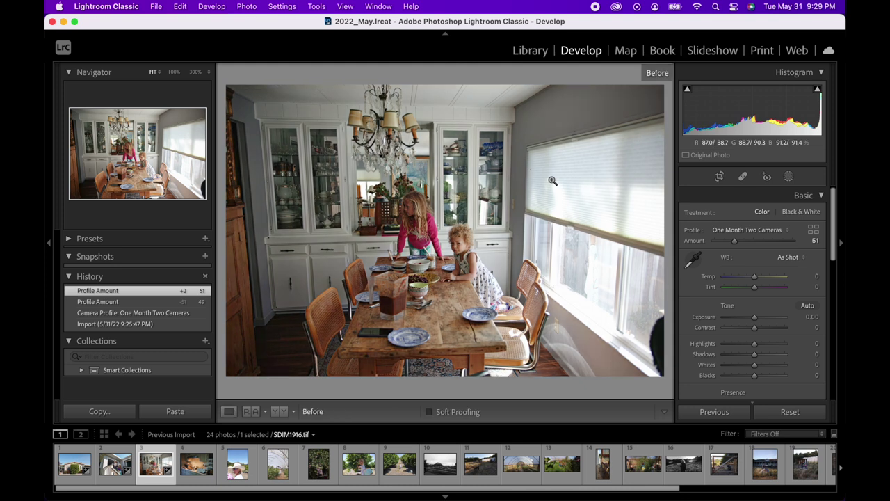
key("backslash")
Correct the dining room photo's perspective with Auto Upright and set its white balance to tint -3 and temperature -1
scroll(745, 322, "down", 20)
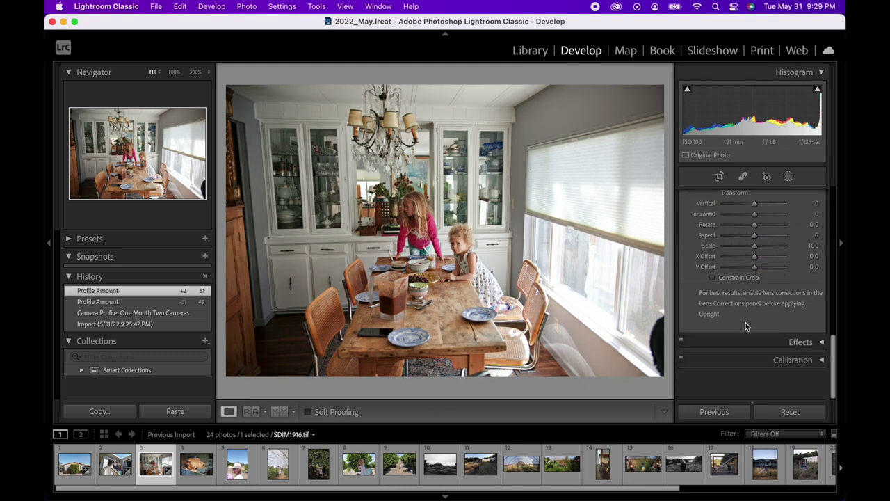
scroll(746, 322, "up", 5)
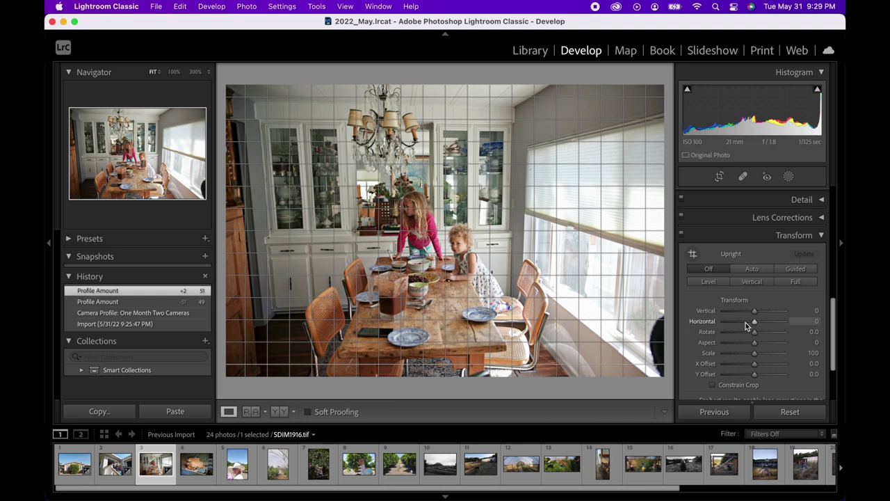
left_click(752, 268)
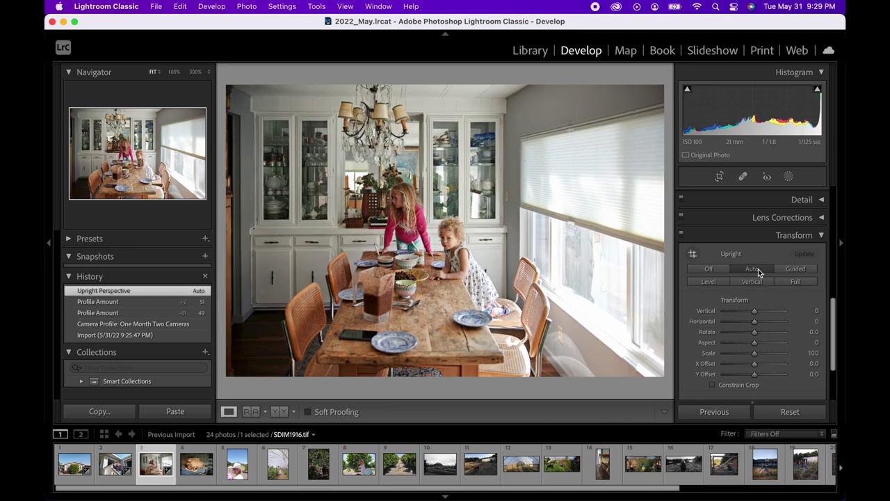
scroll(756, 311, "up", 20)
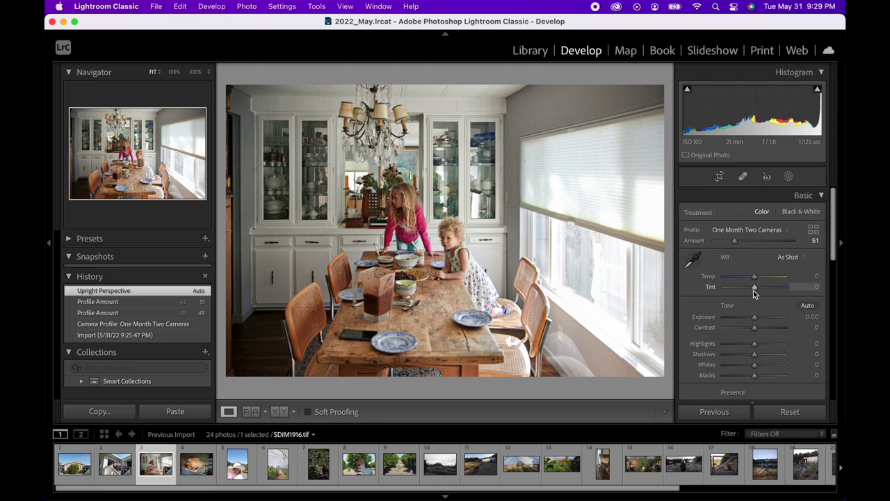
left_click_drag(753, 290, 752, 289)
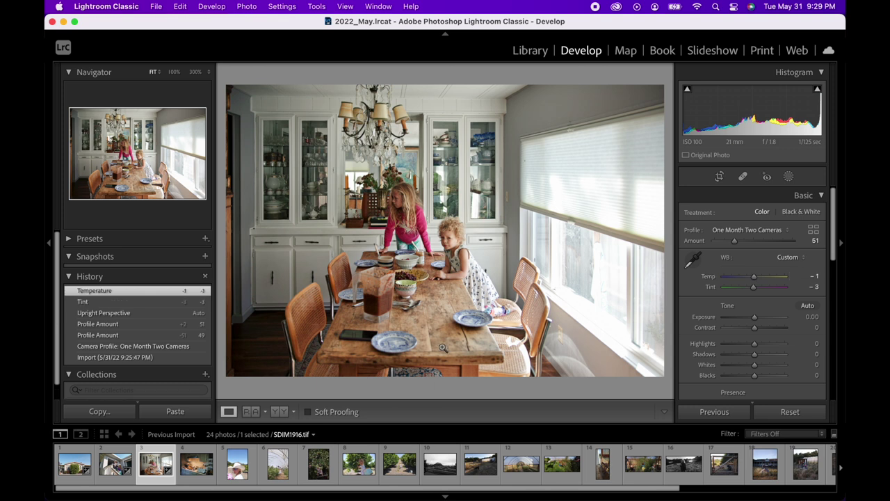
Show all HSL color ranges together for the dining room photo and set the red hue to +15, checking the chairs at 100%
scroll(717, 361, "down", 5)
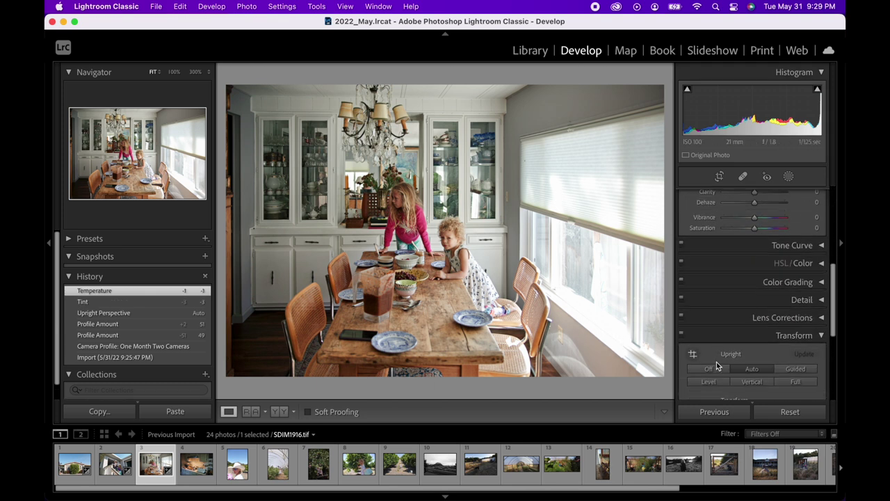
scroll(716, 362, "down", 2)
left_click(822, 229)
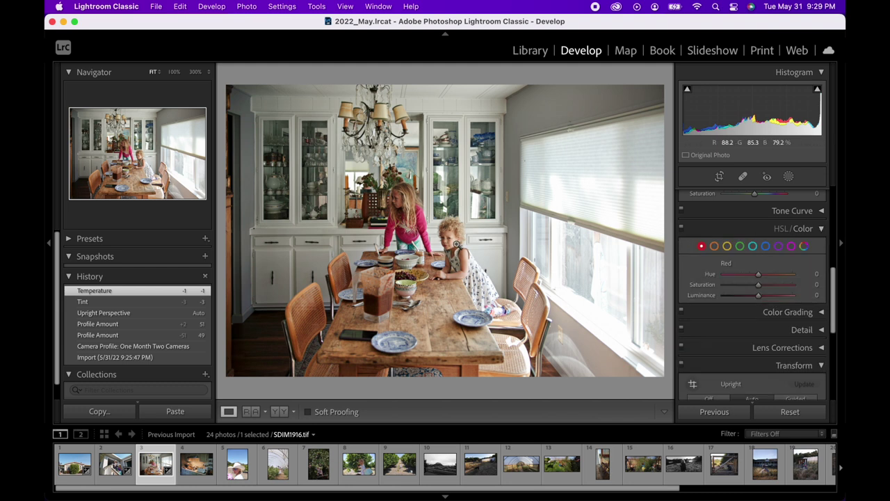
left_click(545, 319)
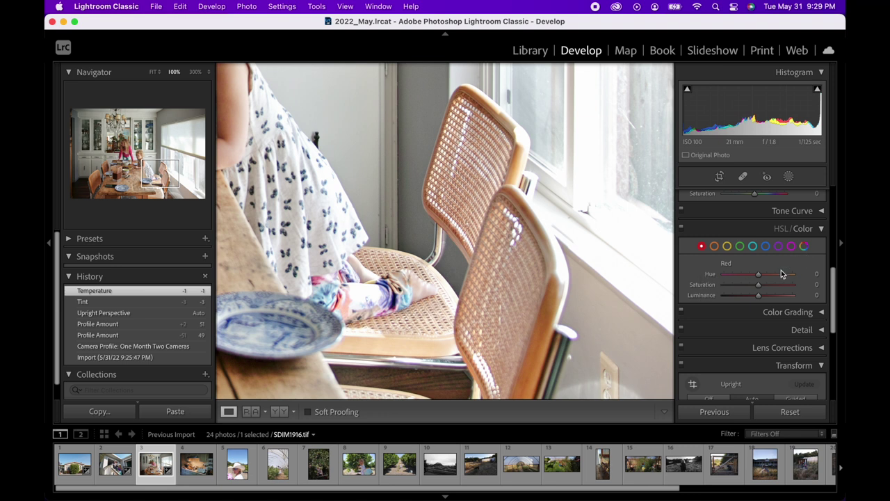
scroll(721, 280, "down", 1)
scroll(722, 280, "up", 1)
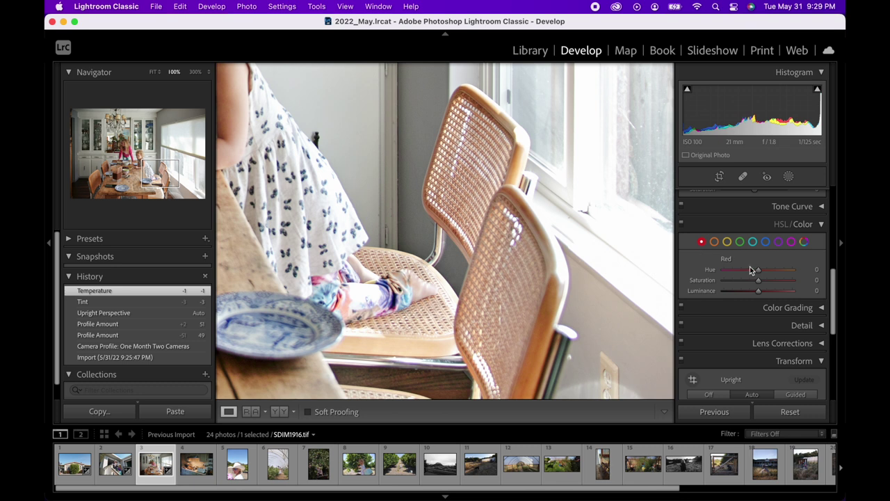
left_click(805, 241)
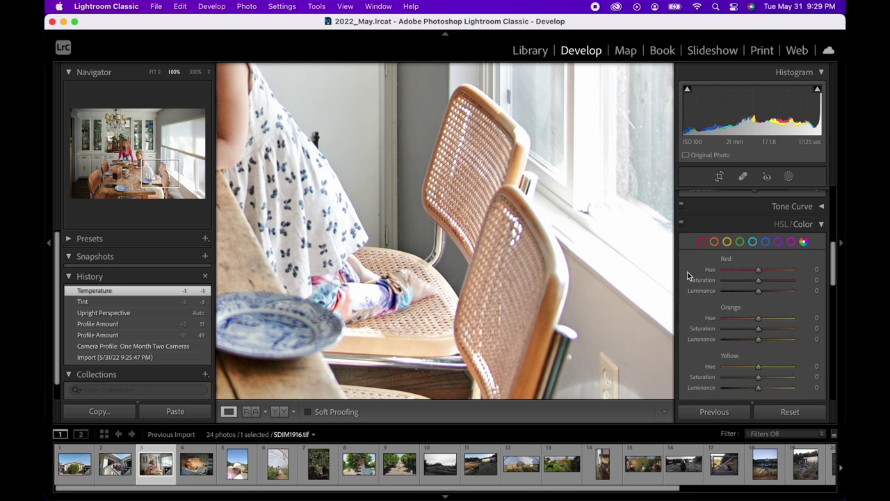
scroll(690, 280, "down", 10)
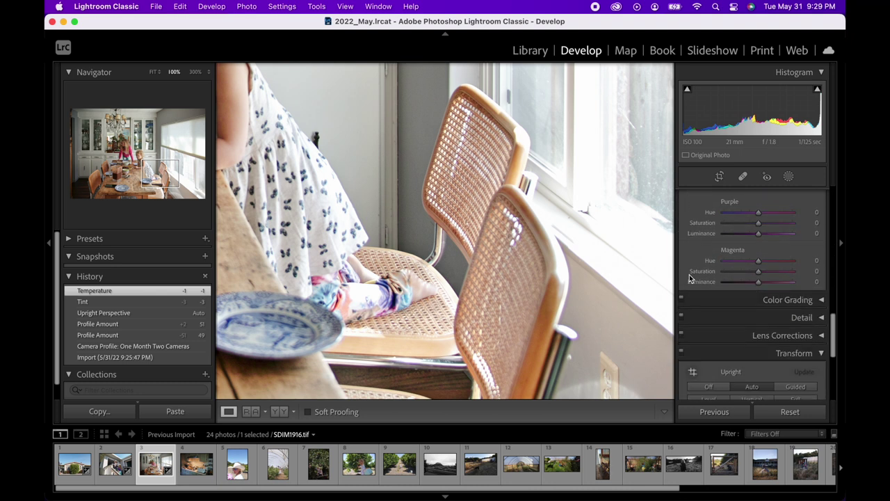
scroll(689, 275, "up", 10)
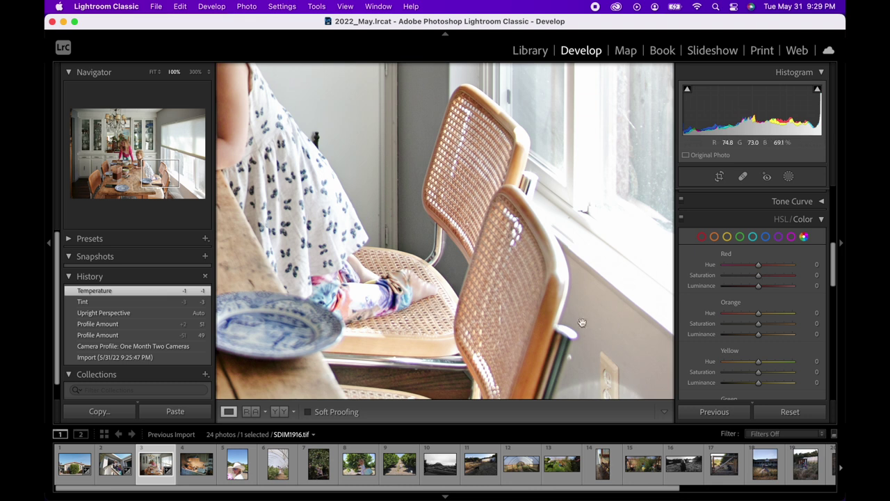
scroll(541, 341, "down", 2)
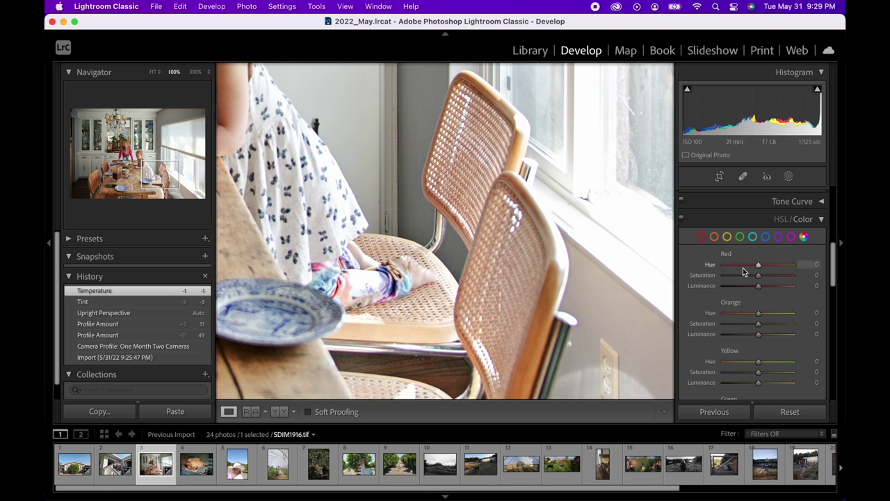
left_click_drag(759, 266, 763, 265)
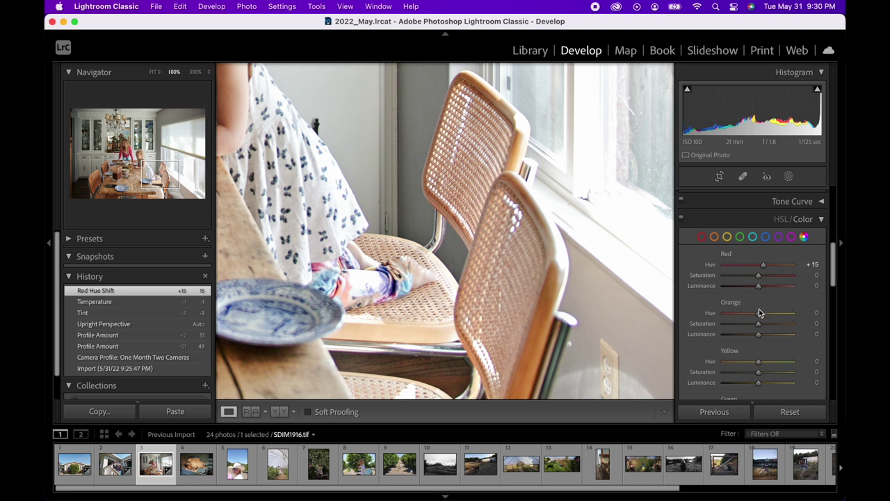
Set the orange hue to +6, judging the result on the whole dining room photo
left_click_drag(760, 318, 764, 314)
left_click(501, 262)
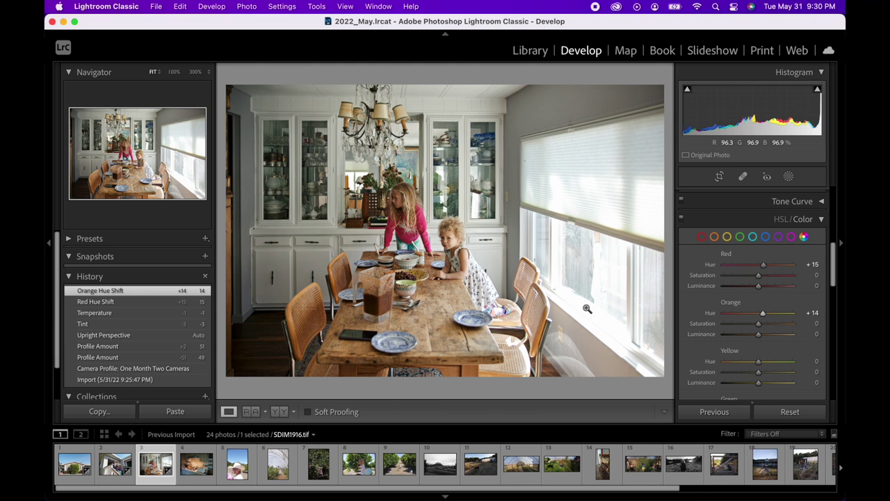
left_click_drag(761, 318, 759, 315)
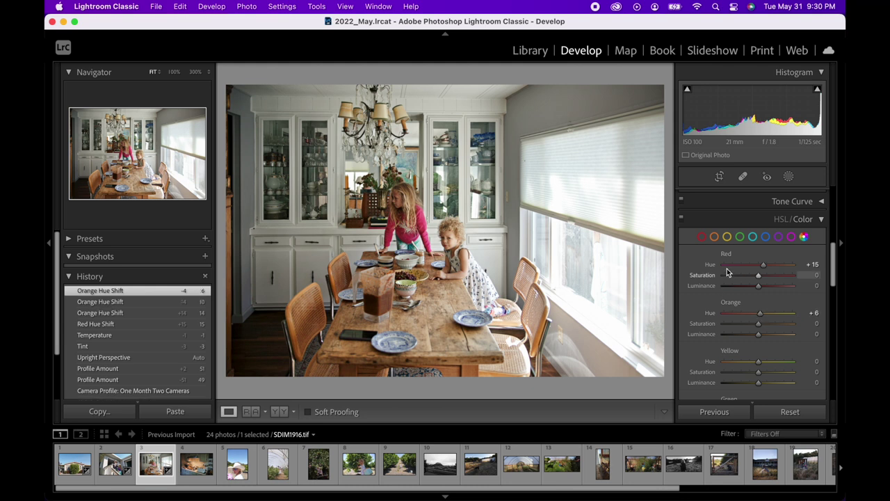
Compare the dining room photo with the HSL color adjustments disabled and enabled several times
left_click(681, 218)
left_click(681, 218)
left_click(682, 221)
left_click(681, 221)
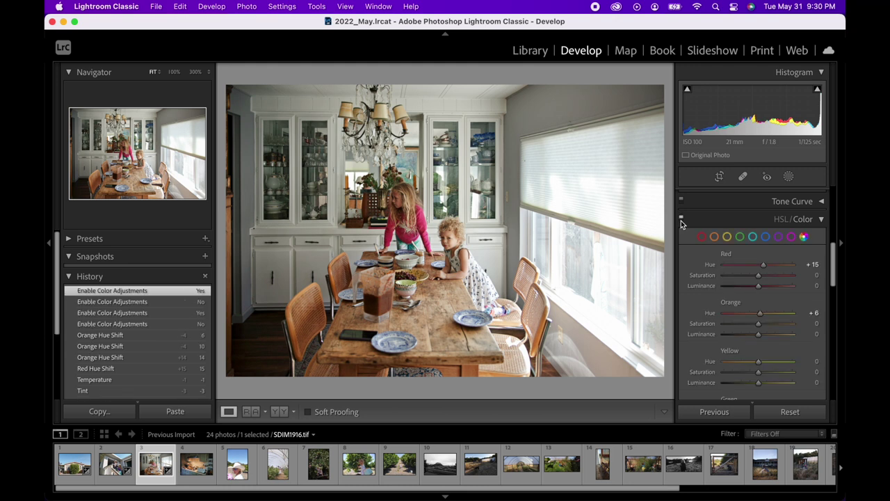
left_click(682, 222)
left_click(682, 221)
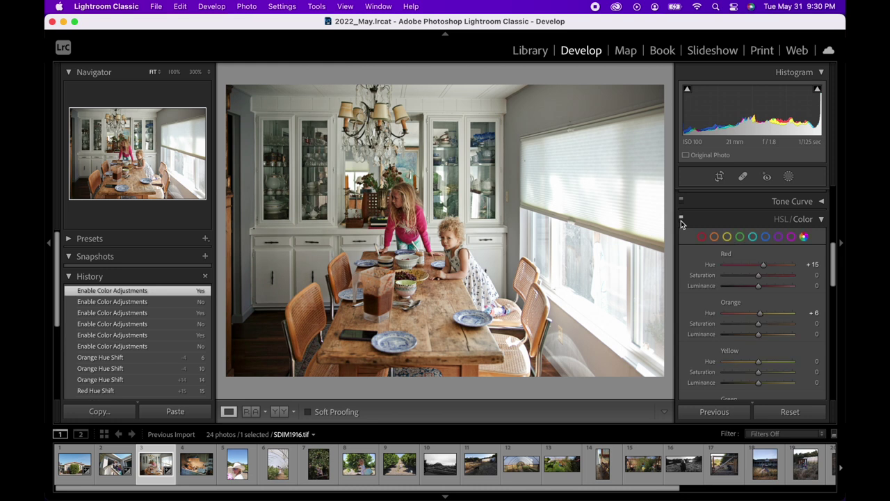
Close the HSL adjustments and export the dining room photo to the hard drive with the current export settings
left_click(821, 220)
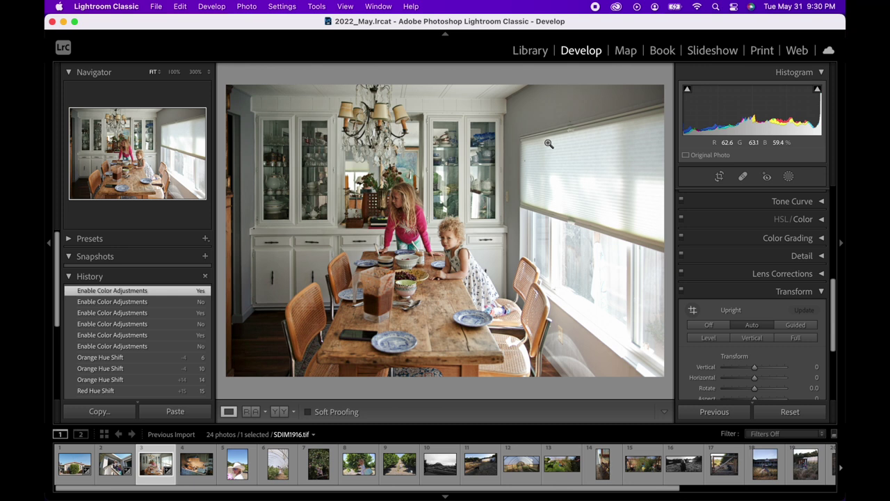
key("super+shift+e")
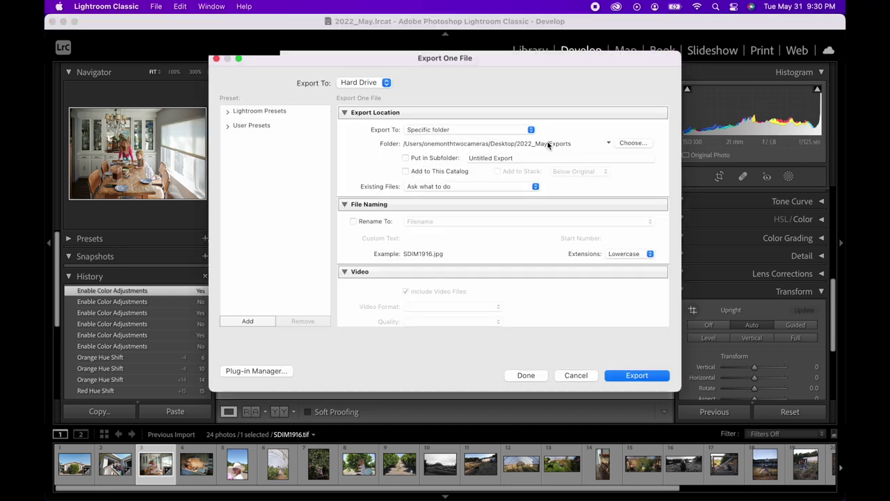
key("Return")
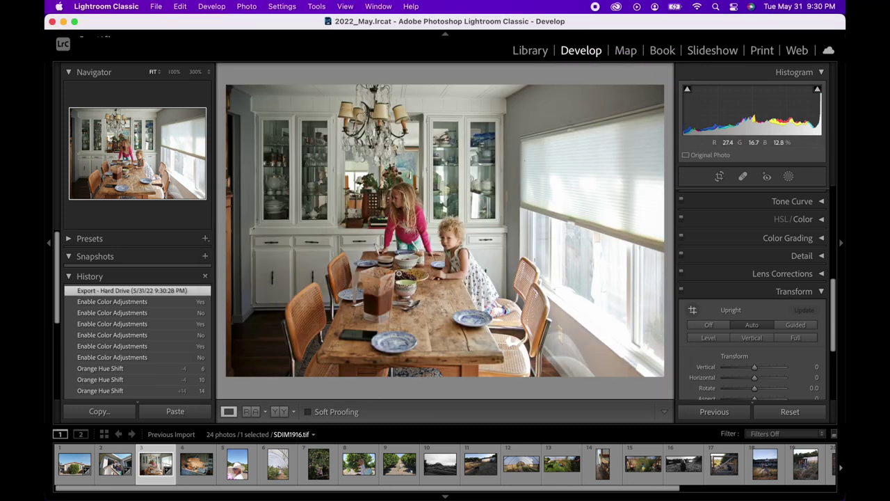
Apply the One Month Two Cameras user profile to the kitchen photo SDIM1934.tif and set its amount to 47
key("Right")
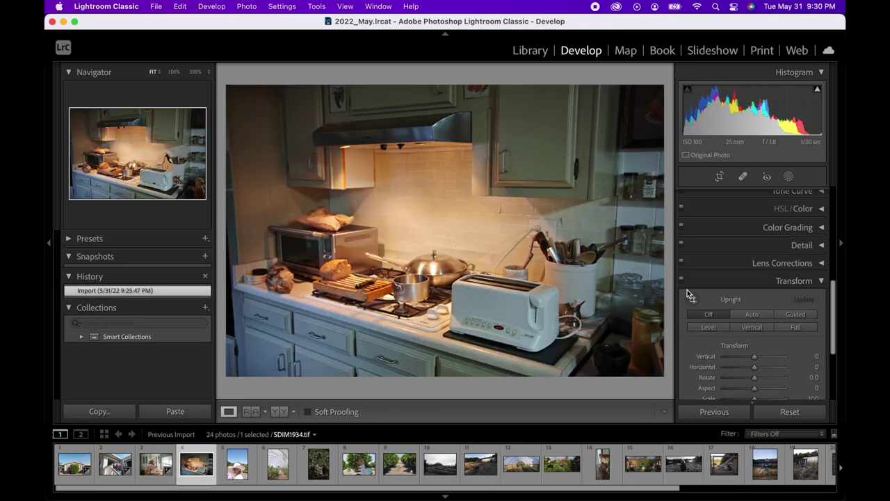
scroll(759, 257, "up", 10)
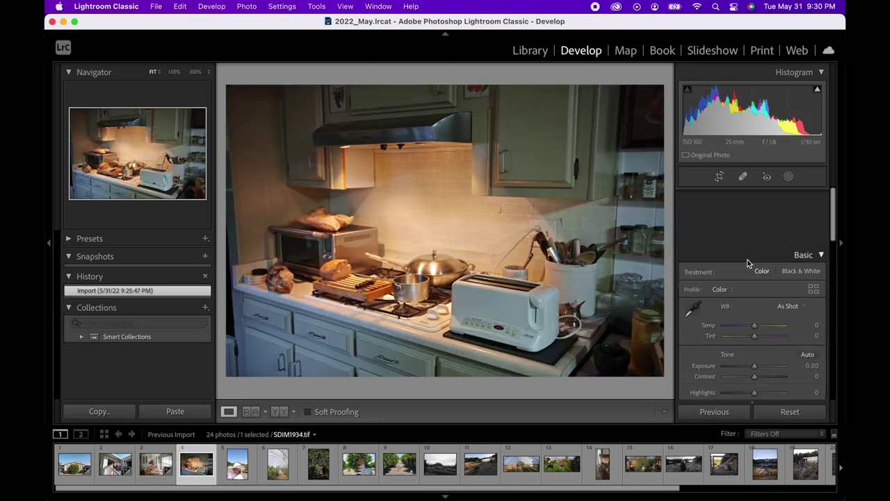
left_click(817, 233)
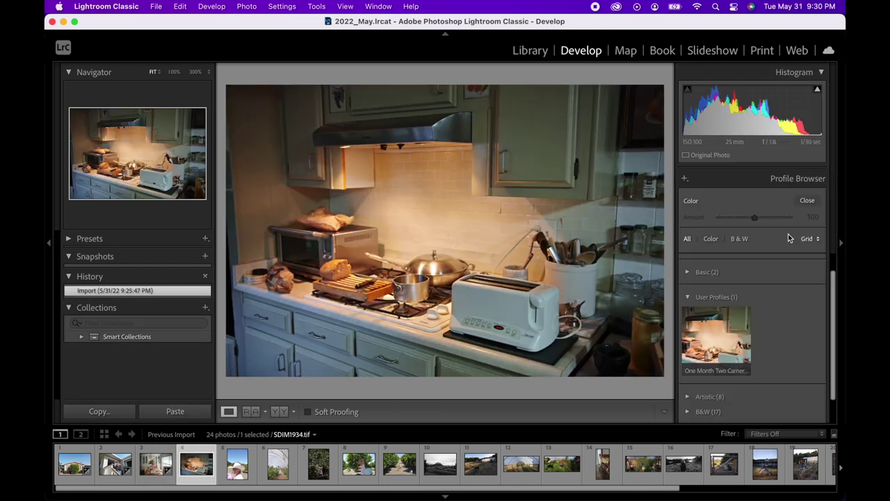
left_click(728, 343)
left_click_drag(754, 217, 735, 218)
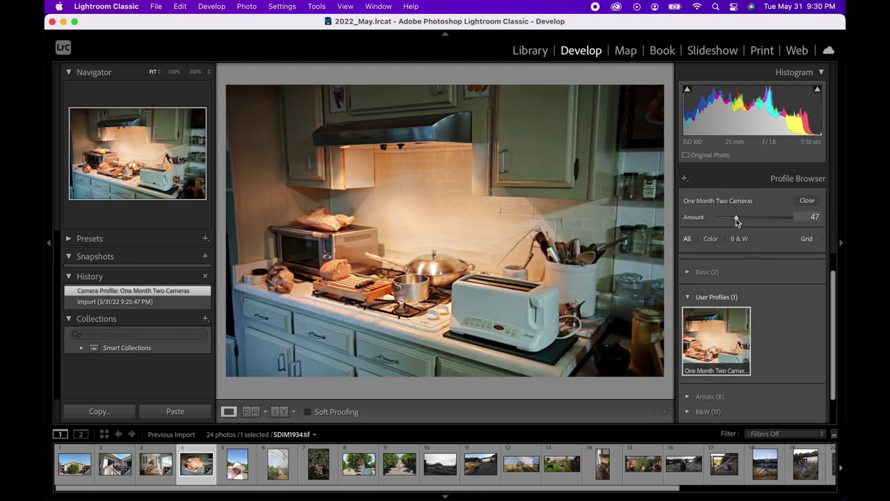
left_click(808, 201)
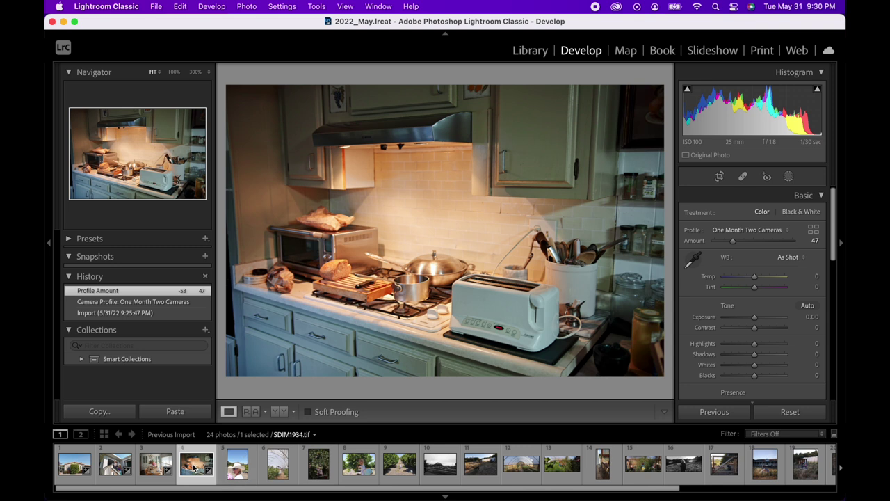
Select every photo from SDIM1934.tif through SDIM2210.tif and synchronize the kitchen photo's settings to them, keeping the checked options
scroll(737, 465, "right", 5)
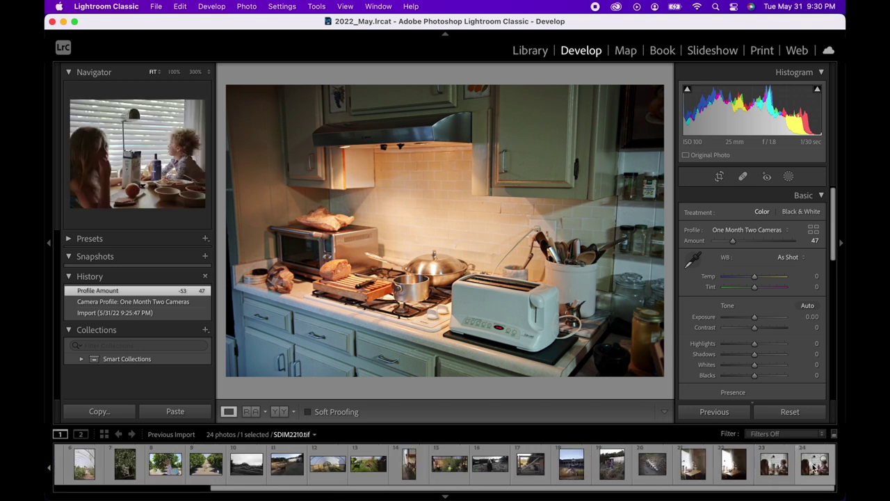
left_click(816, 467, "shift")
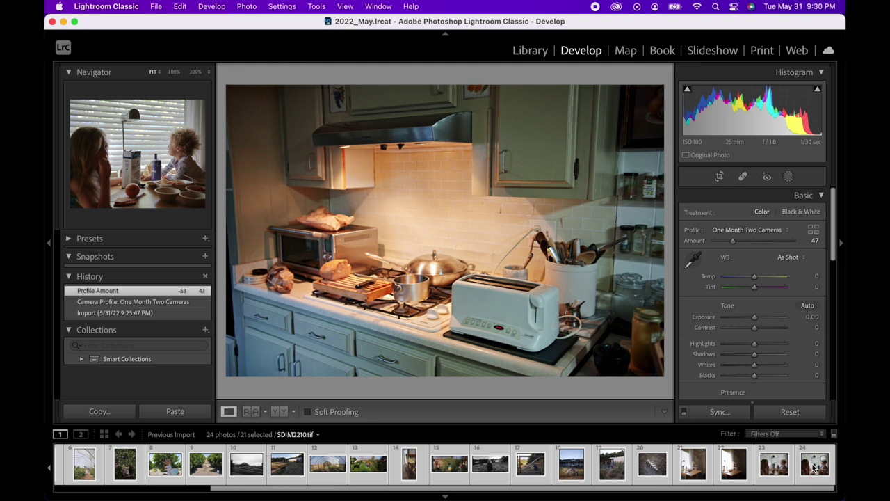
left_click(743, 412)
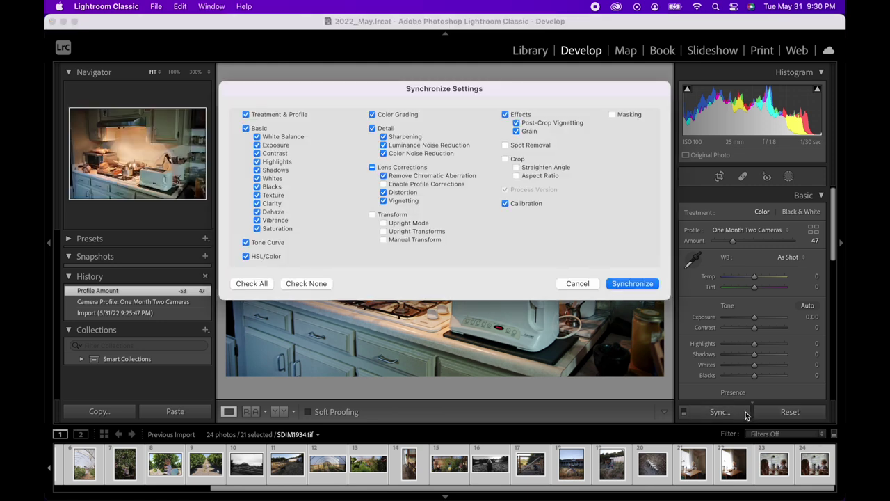
left_click(644, 288)
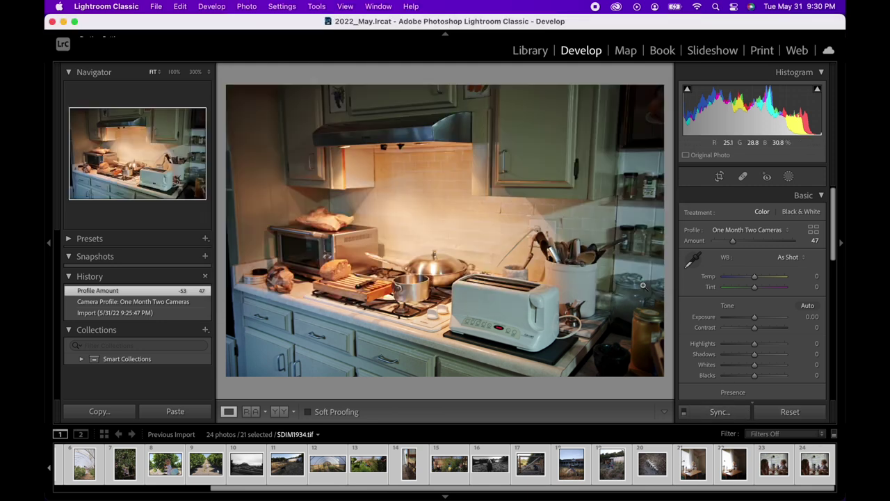
Return to the kitchen photo alone, view it full screen, and compare its before and after versions
scroll(153, 480, "left", 3)
left_click(156, 472)
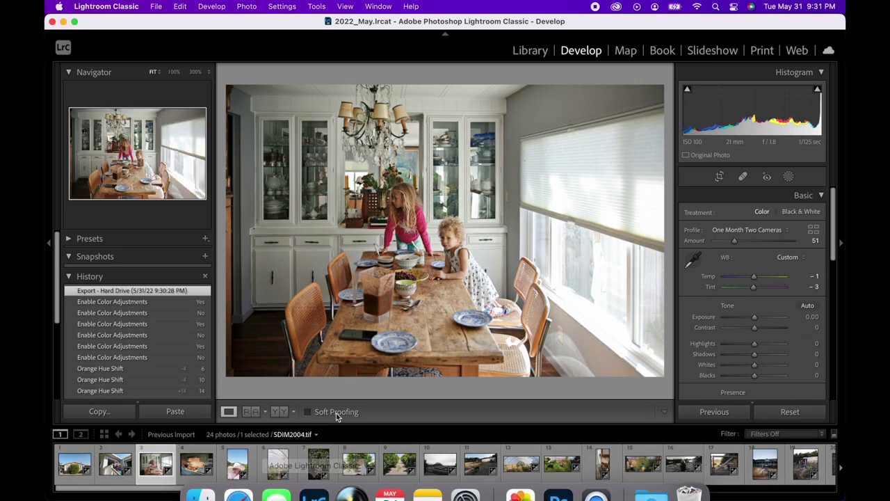
left_click(187, 471)
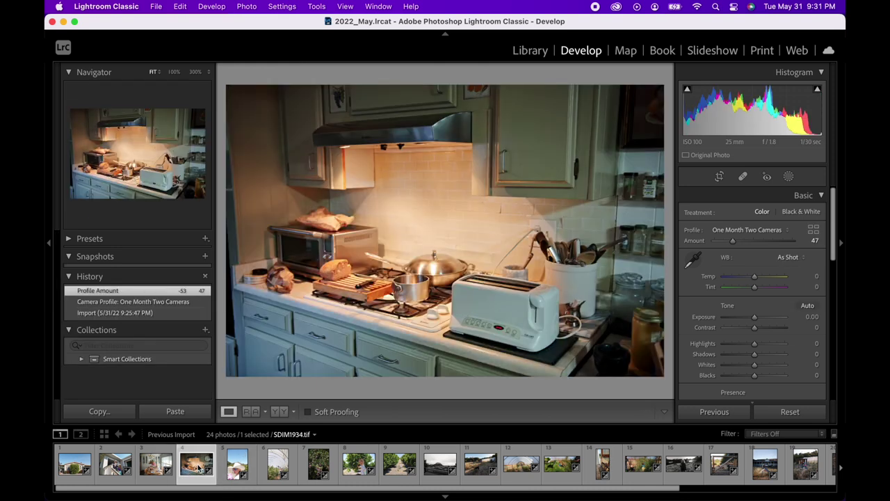
key("f")
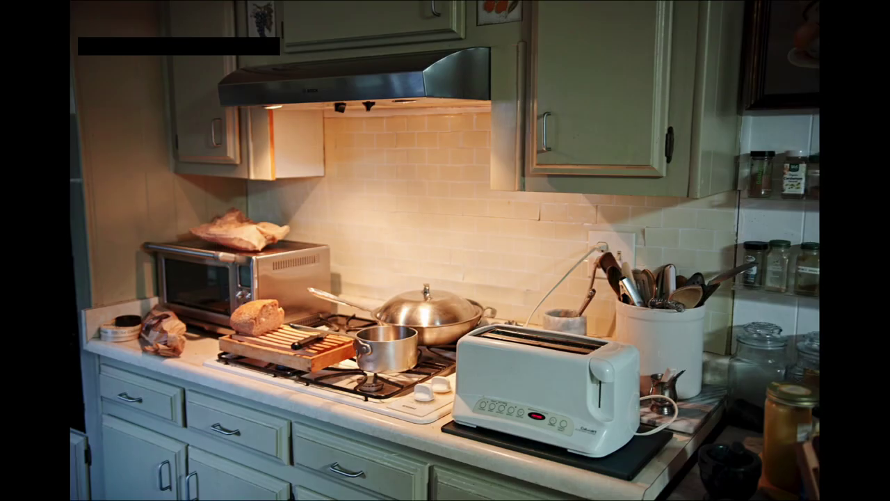
key("f")
key("backslash")
key("backslash")
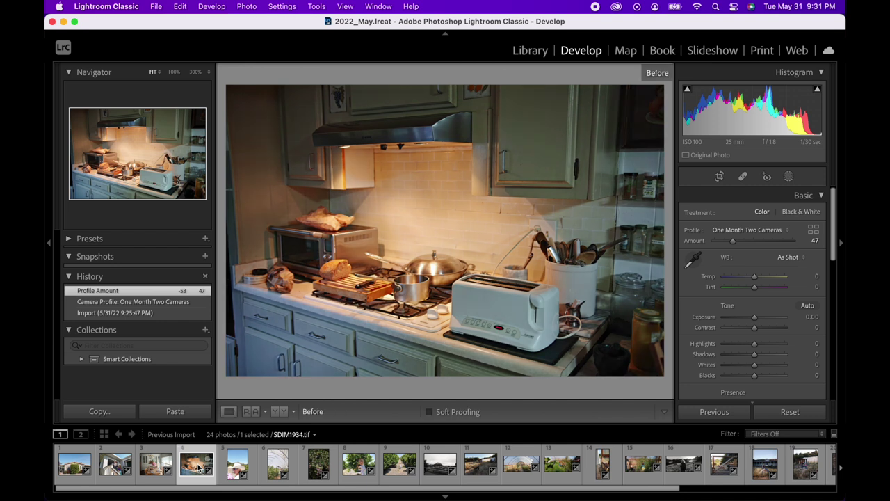
key("backslash")
key("backslash")
key("backslash")
key("backslash")
Go to the hat portrait SDIM1980.tif and compare its before and after versions
key("Right")
key("super+shift+v")
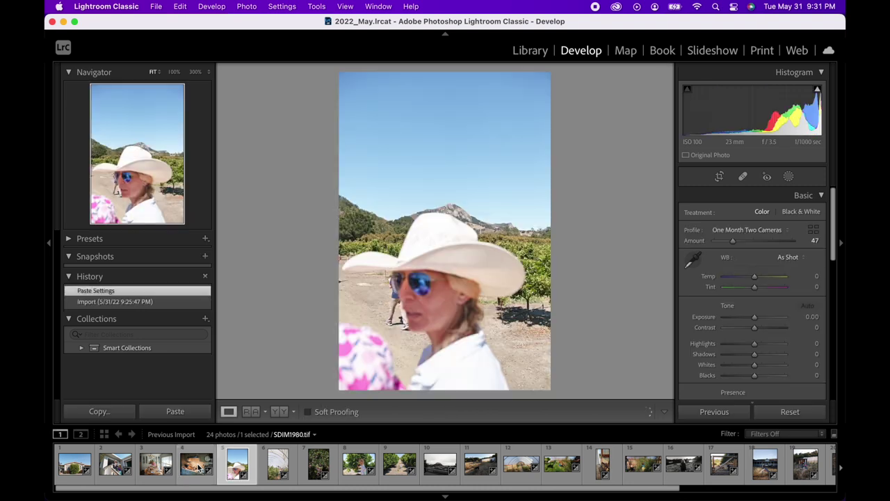
key("backslash")
key("backslash")
key("backslash")
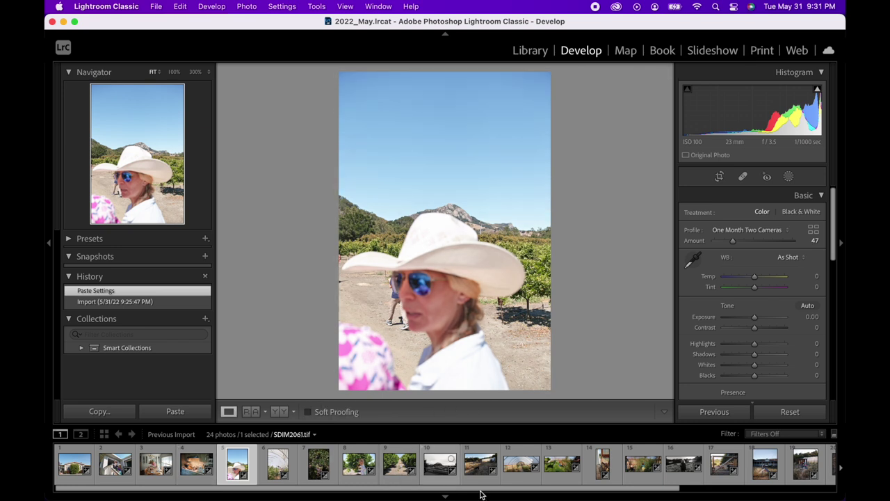
Set the hat portrait's profile amount to 80, exposure to -0.40 and contrast to -20
left_click_drag(733, 245, 744, 245)
left_click_drag(755, 318, 752, 319)
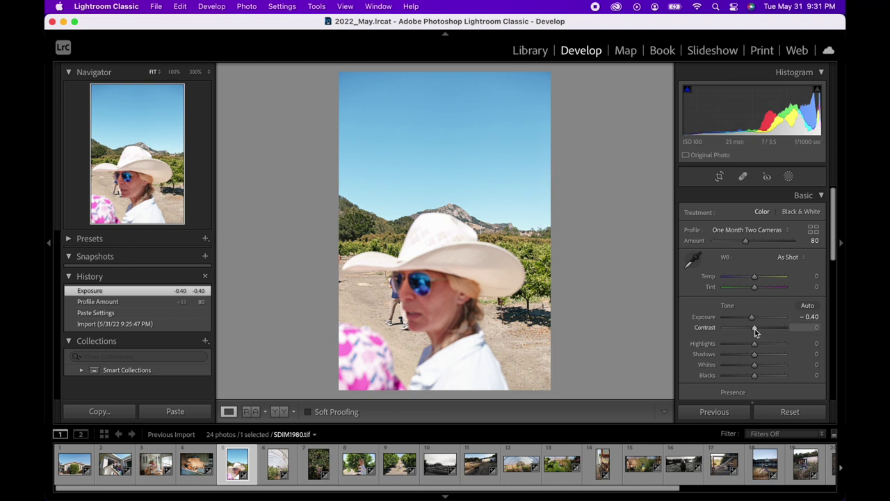
left_click_drag(750, 329, 748, 329)
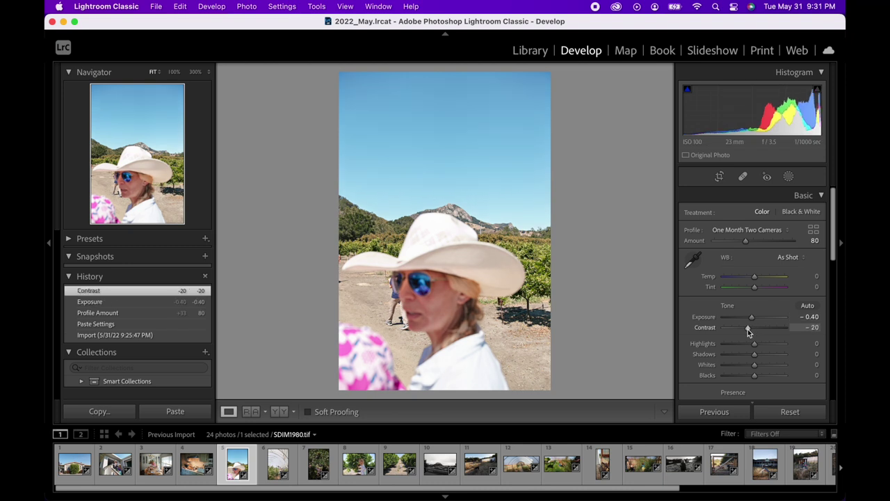
Compare the greenhouse photo SDIM1998.tif before and after, and move on to the blueberry photo SDIM2004.tif
key("Right")
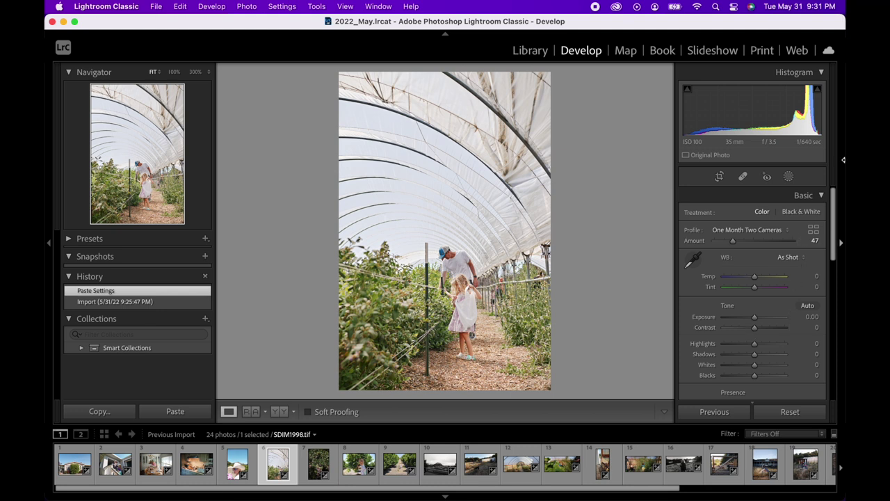
key("backslash")
key("backslash")
key("Right")
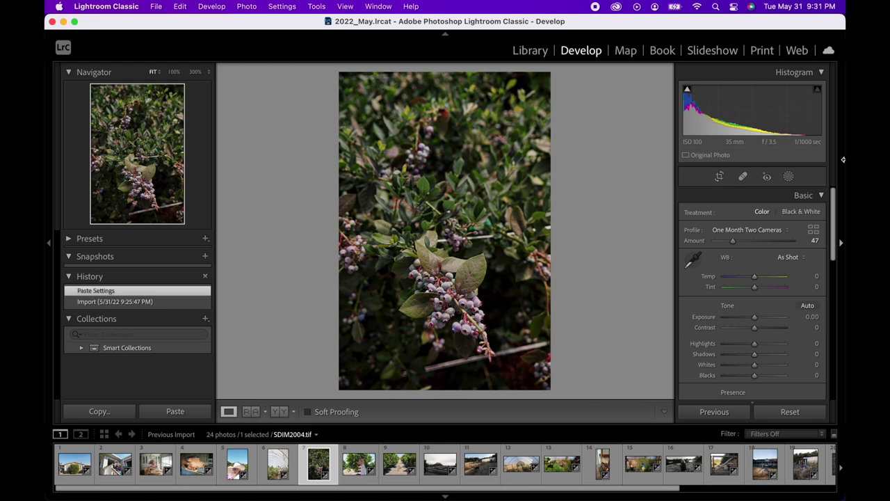
Set the blueberry photo's profile amount to 66 and compare its before and after versions
mouse_move(733, 240)
left_mouse_down()
mouse_move(748, 242)
mouse_move(740, 243)
left_mouse_up()
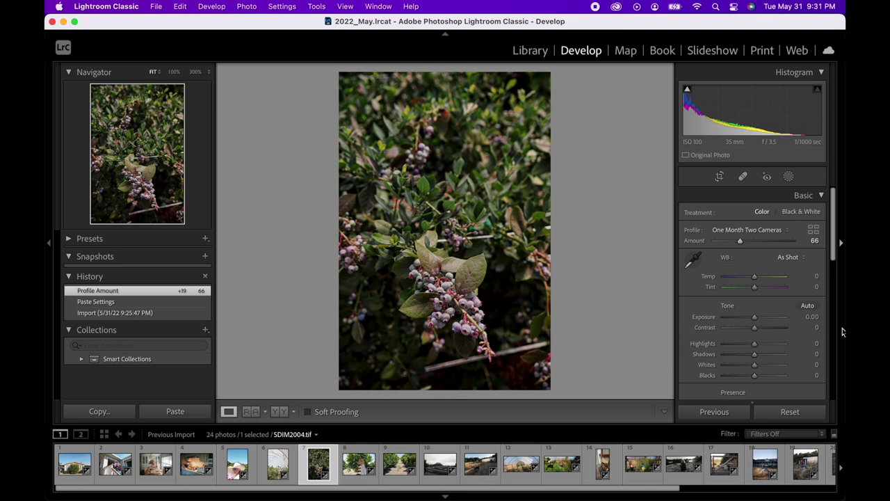
key("backslash")
key("backslash")
Compare the orange-picking photo SDIM2023.tif and the orchard-row photo SDIM2027.tif before and after
key("Right")
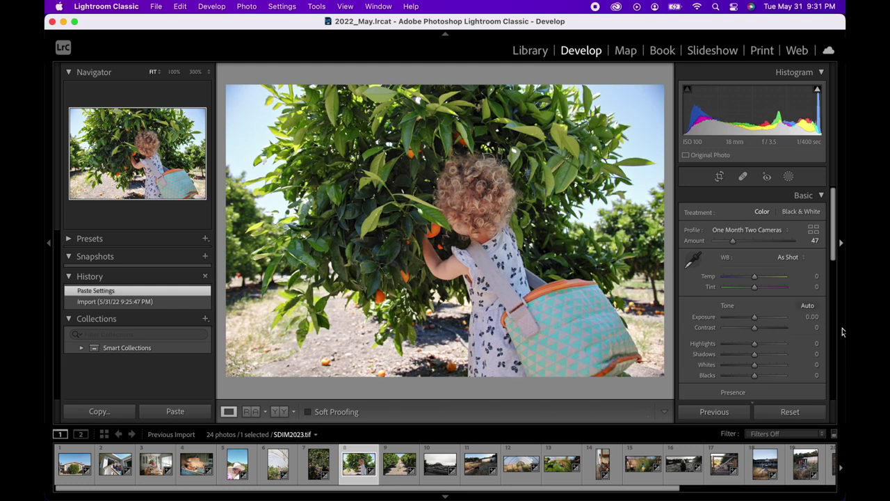
key("backslash")
key("backslash")
key("Right")
key("backslash")
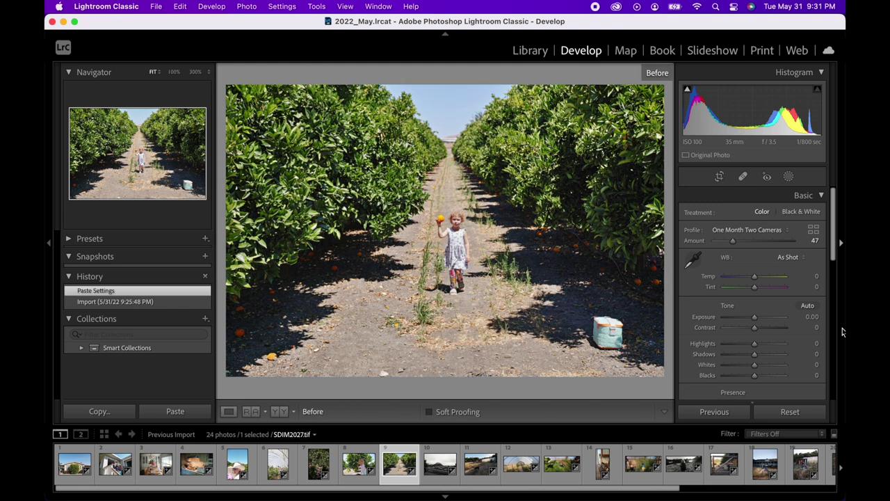
key("backslash")
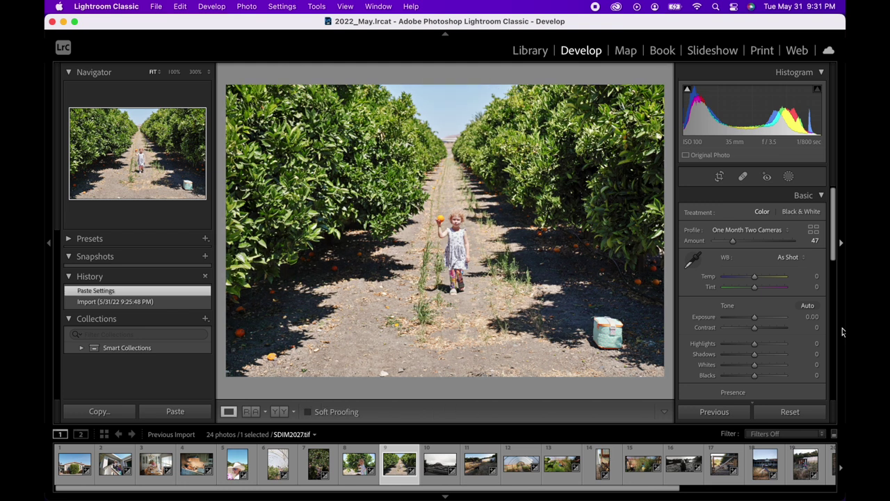
On the black-and-white rock photo SDIM2061.tif, set profile amount 0, exposure +0.35 and dehaze +23, and compare before and after
key("Right")
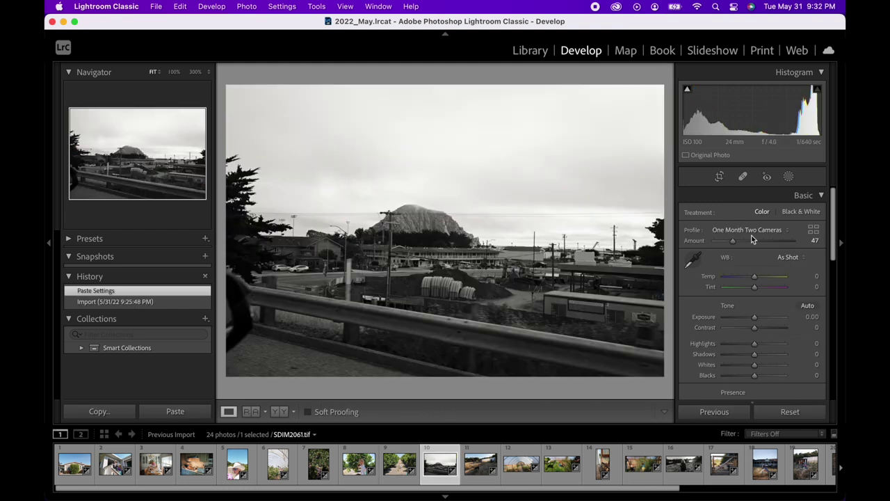
left_click_drag(733, 240, 646, 245)
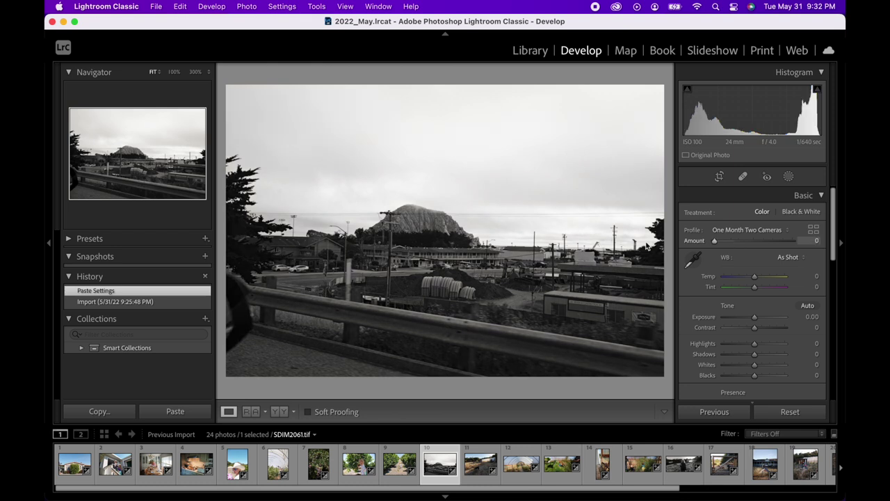
left_click_drag(714, 240, 755, 319)
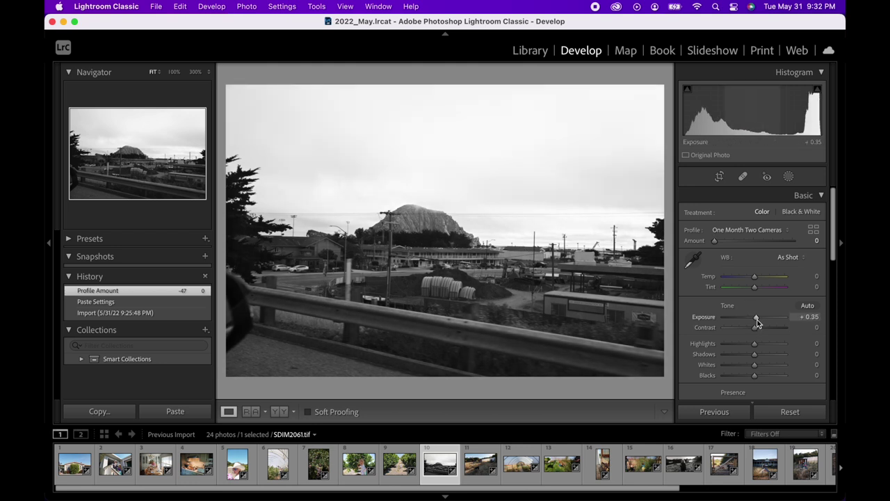
left_click_drag(758, 322, 757, 320)
scroll(757, 327, "down", 5)
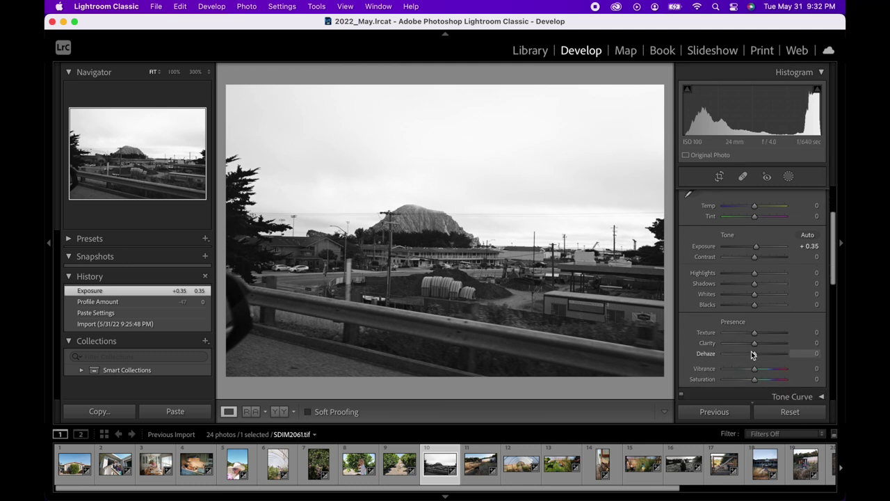
left_click_drag(755, 355, 761, 354)
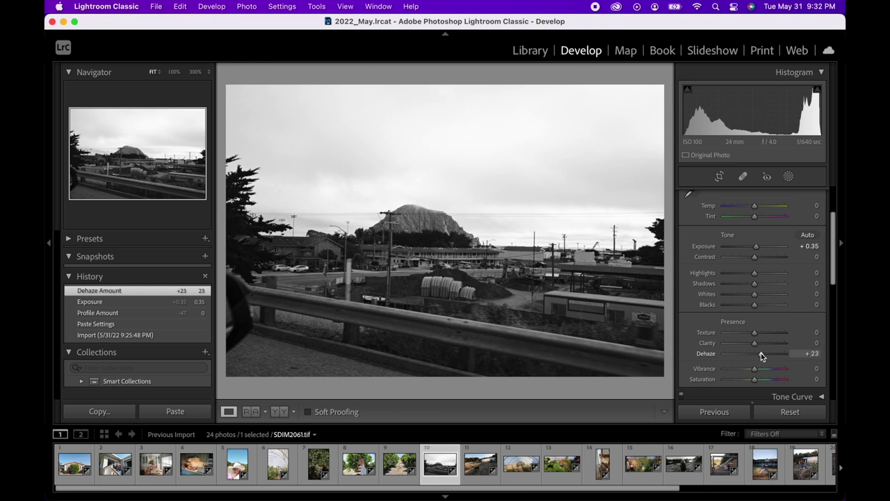
key("backslash")
key("backslash")
On the dog-in-field photo SDIM2076.tif, set the profile amount to 72 and exposure to +0.20, and compare before and after
key("Right")
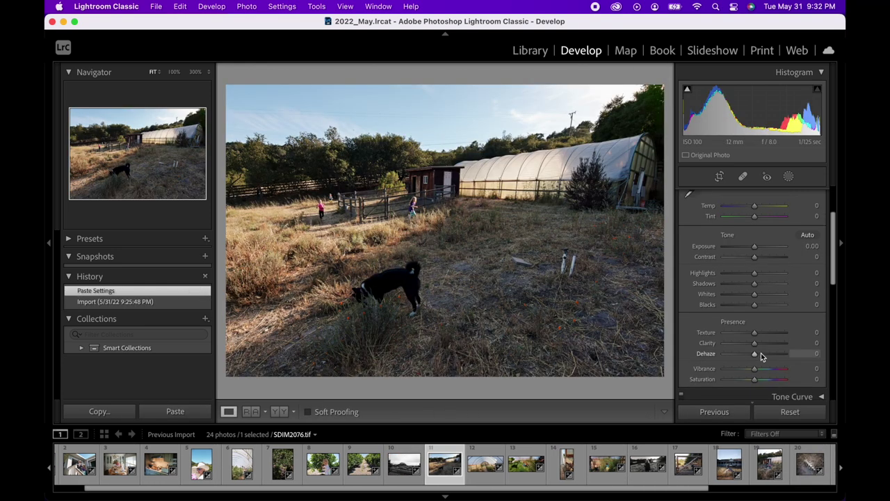
scroll(810, 264, "up", 3)
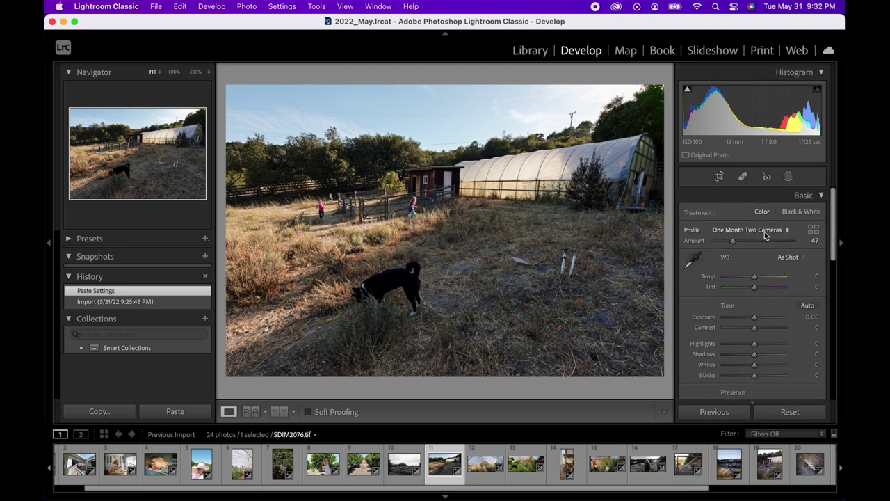
left_click_drag(734, 242, 744, 243)
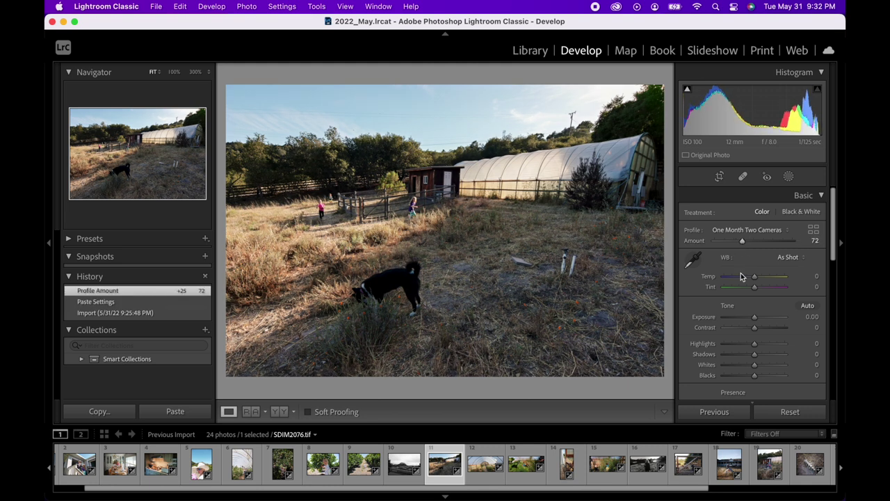
left_click_drag(754, 318, 757, 320)
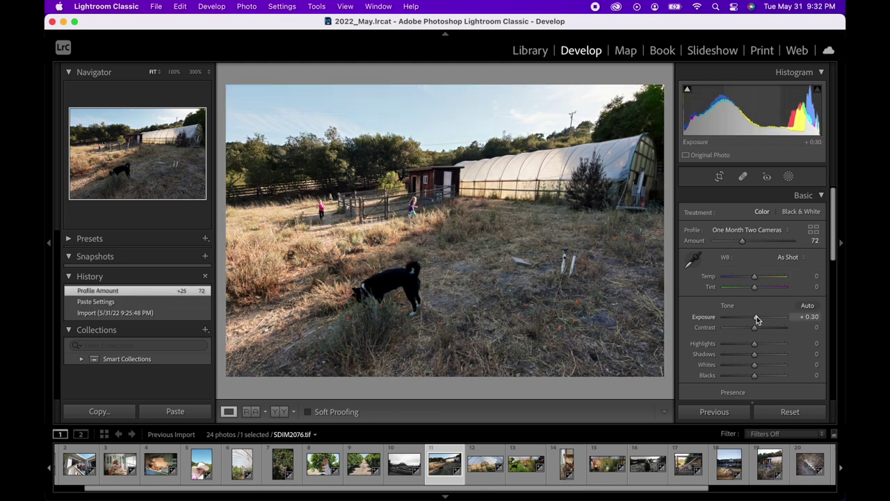
key("backslash")
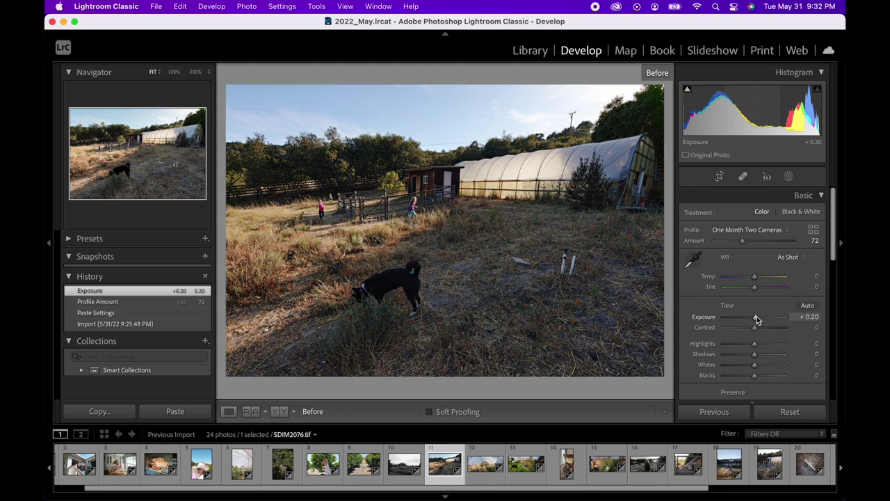
key("backslash")
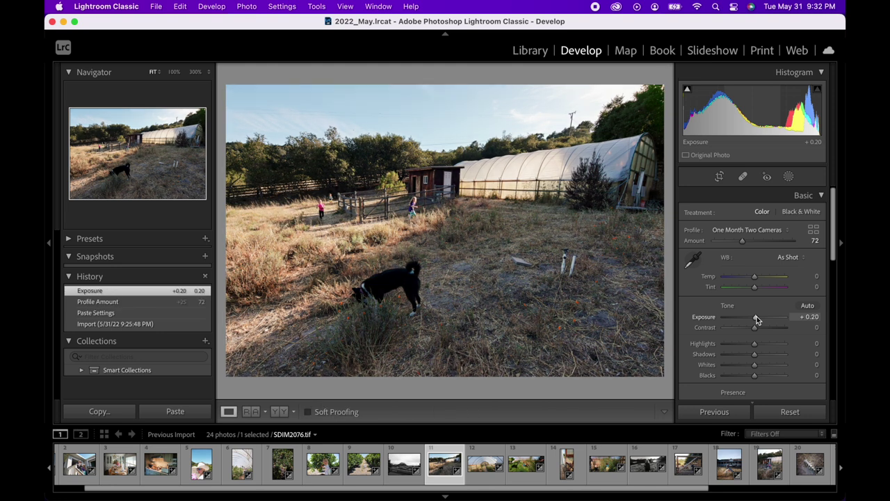
key("backslash")
Compare the greenhouse interior SDIM2085.tif and the large-leaf garden photo SDIM2111.tif before and after
key("Right")
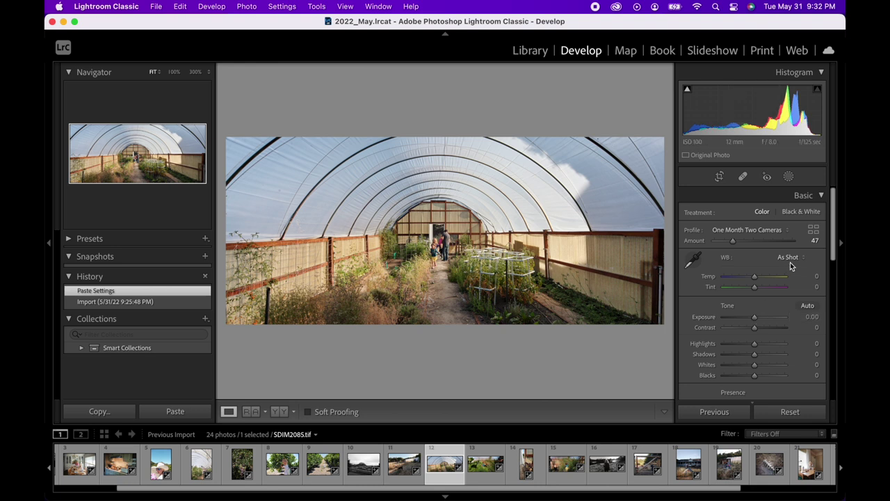
key("backslash")
key("backslash")
key("backslash")
key("backslash")
key("Right")
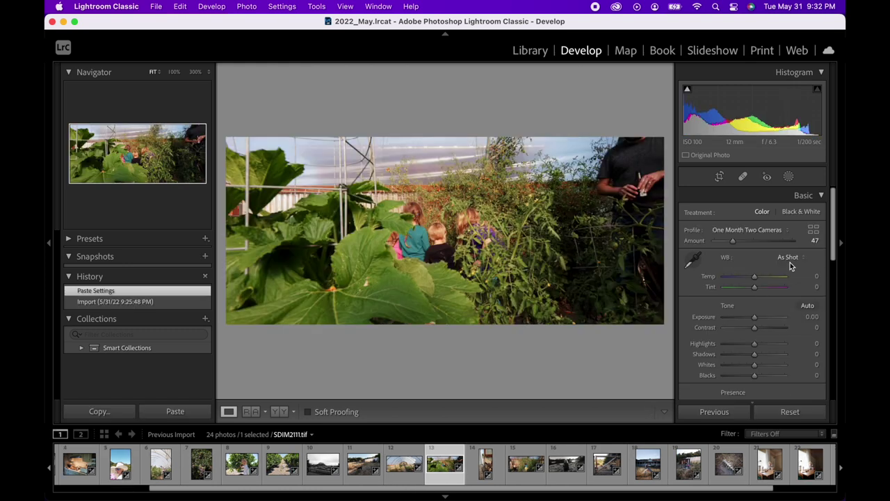
key("backslash")
key("backslash")
Set the profile amount of the vertical pallet photo SDIM2130.tif to 36 and compare its before and after versions
key("Right")
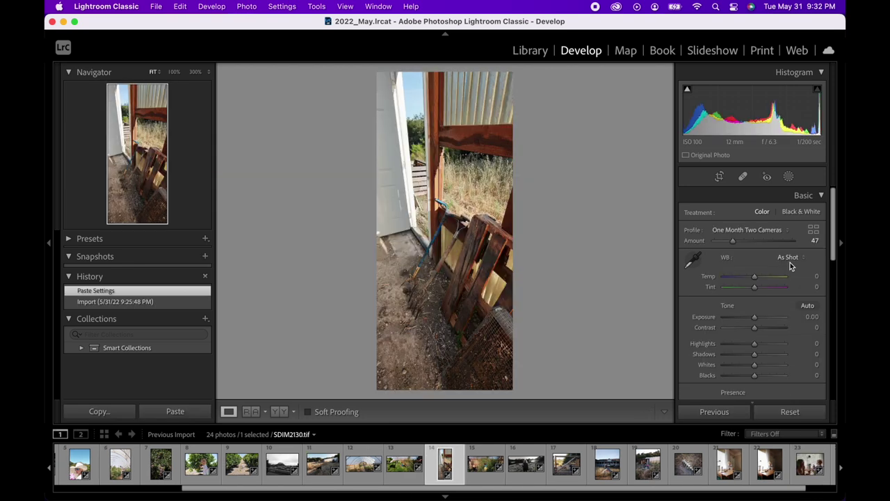
left_click_drag(732, 241, 730, 242)
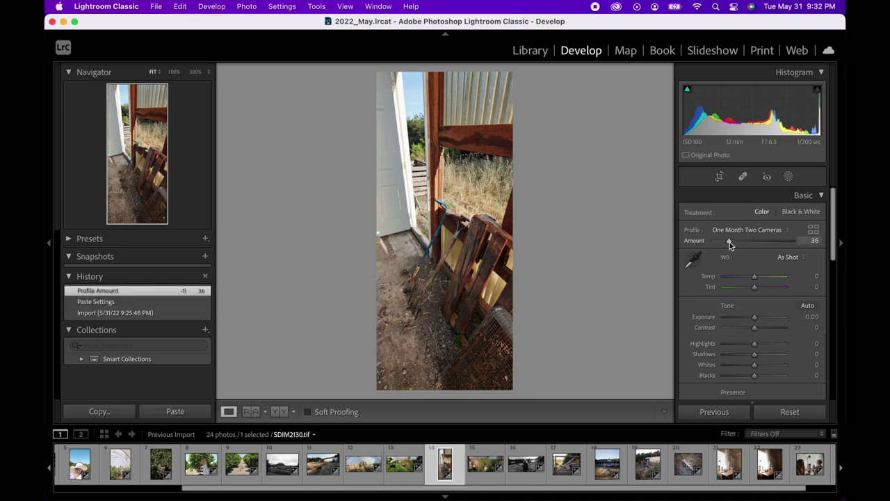
key("backslash")
key("backslash")
Go to the tomato-bush photo SDIM2131.tif and compare its before and after versions
key("Right")
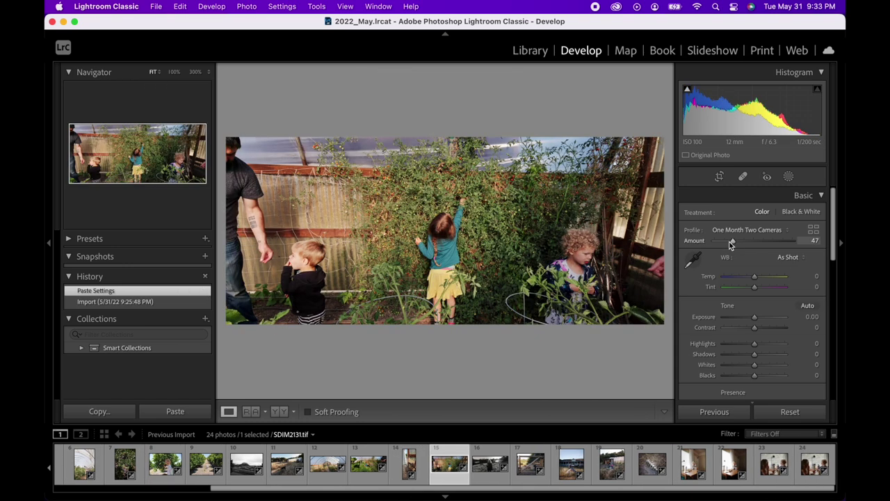
key("backslash")
key("backslash")
key("backslash")
key("backslash")
Lower the tomato-bush photo's profile amount to 33, compare before and after, and raise the amount slightly
left_click_drag(731, 243, 723, 245)
key("backslash")
key("backslash")
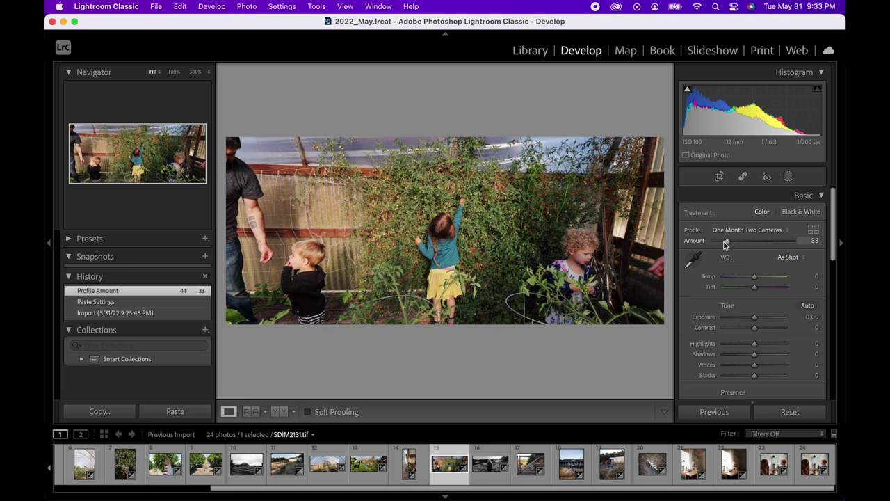
left_click_drag(729, 240, 731, 240)
Try profile amount 0, exposure +0.55, highlights -36, blacks -13 and dehaze +13 on the black-and-white portrait SDIM2168.tif
key("Right")
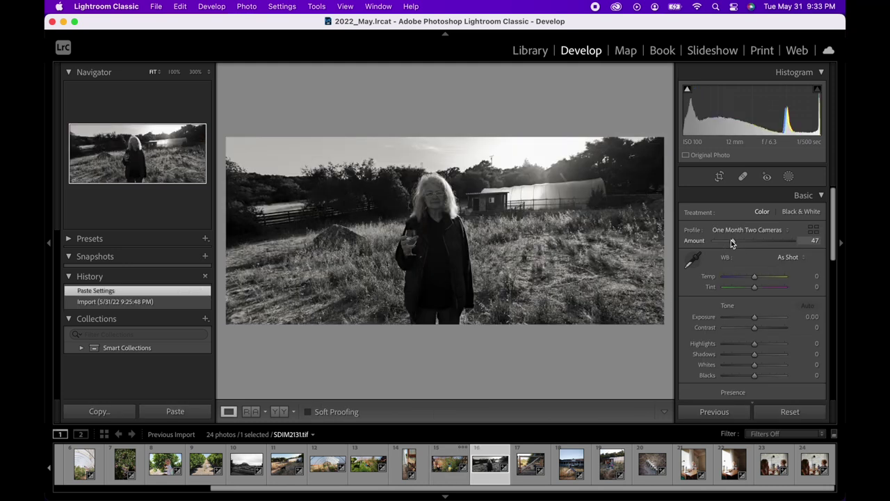
left_click_drag(731, 239, 661, 241)
left_click_drag(716, 242, 656, 250)
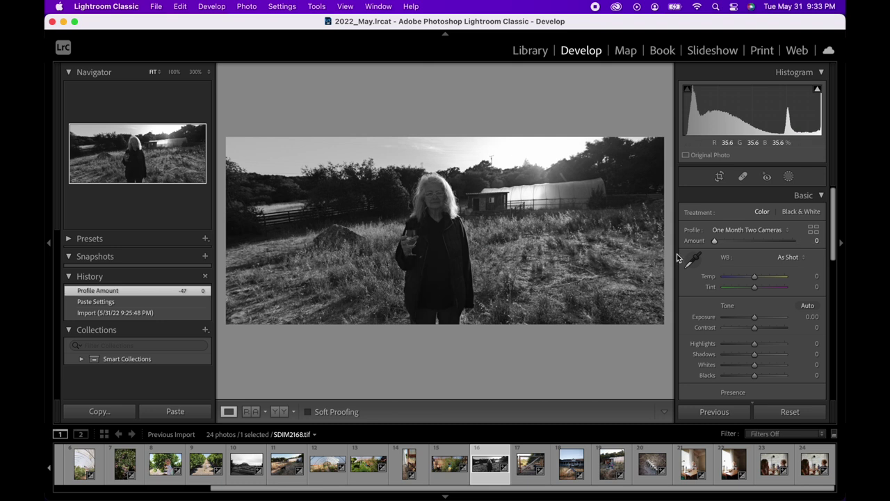
left_click_drag(751, 317, 745, 343)
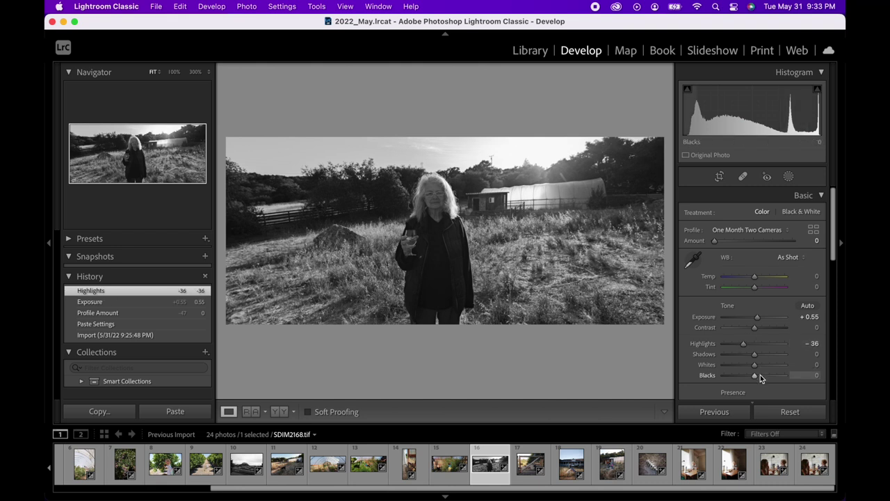
left_click_drag(755, 377, 751, 375)
scroll(751, 376, "down", 3)
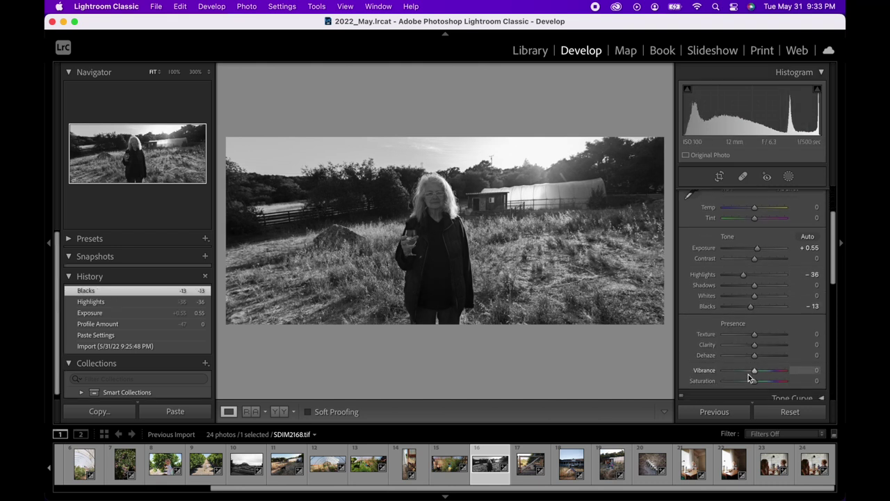
left_click_drag(755, 356, 759, 359)
Compare the black-and-white portrait SDIM2168.tif before and after, and reset all its develop settings
key("backslash")
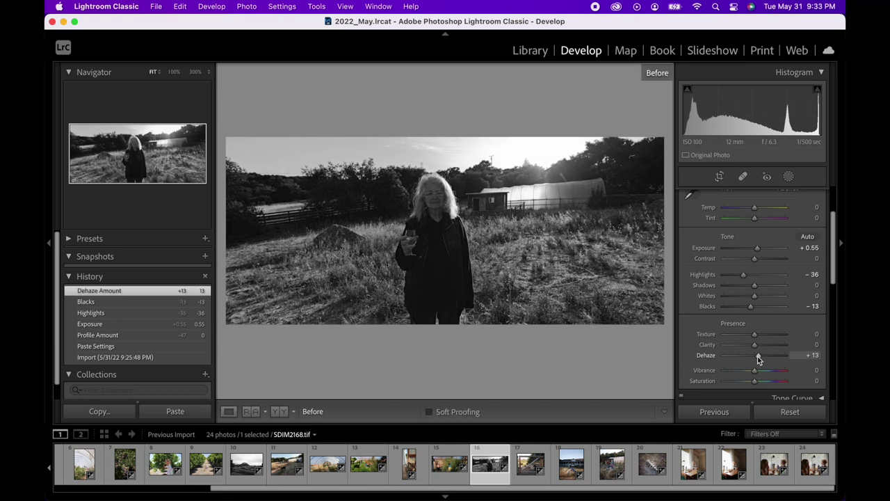
key("backslash")
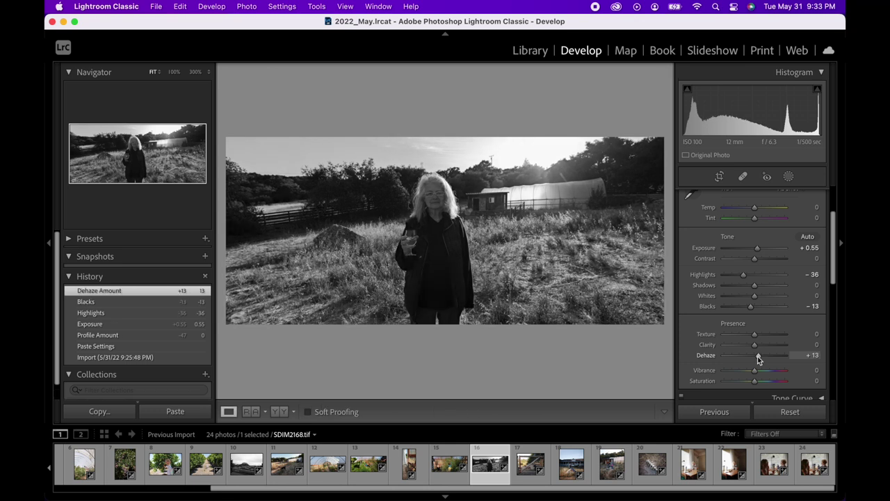
key("backslash")
key("backslash")
left_click(801, 415)
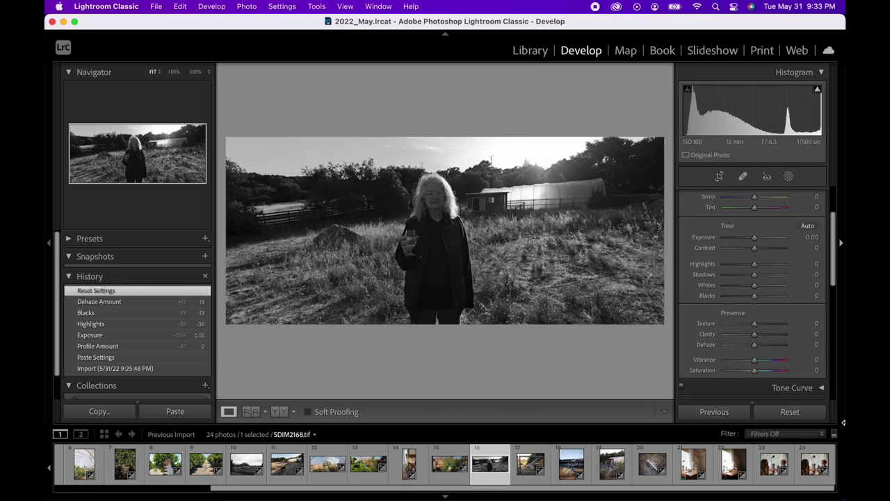
Go to the goat gate photo SDIM2181.tif and compare its before and after versions repeatedly
key("Right")
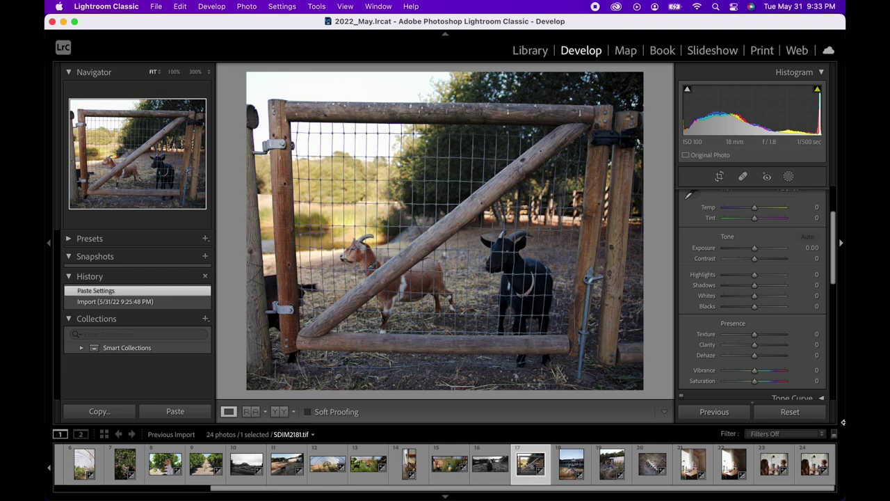
scroll(793, 273, "up", 4)
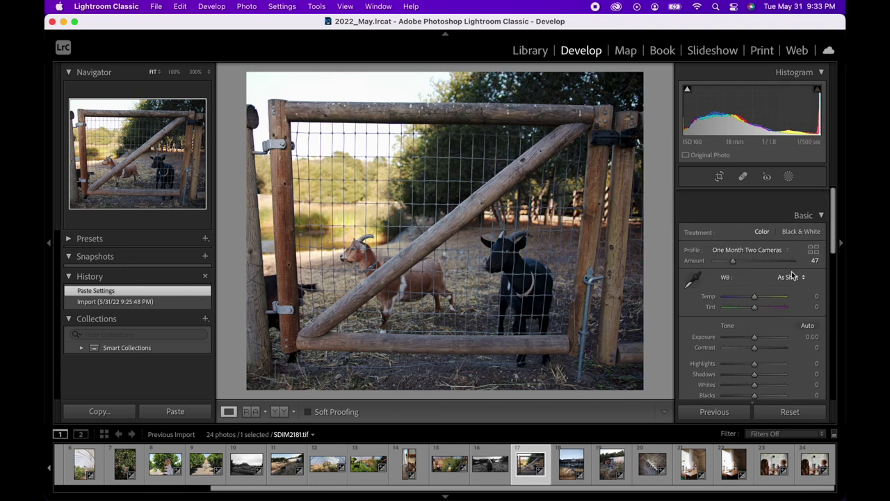
key("backslash")
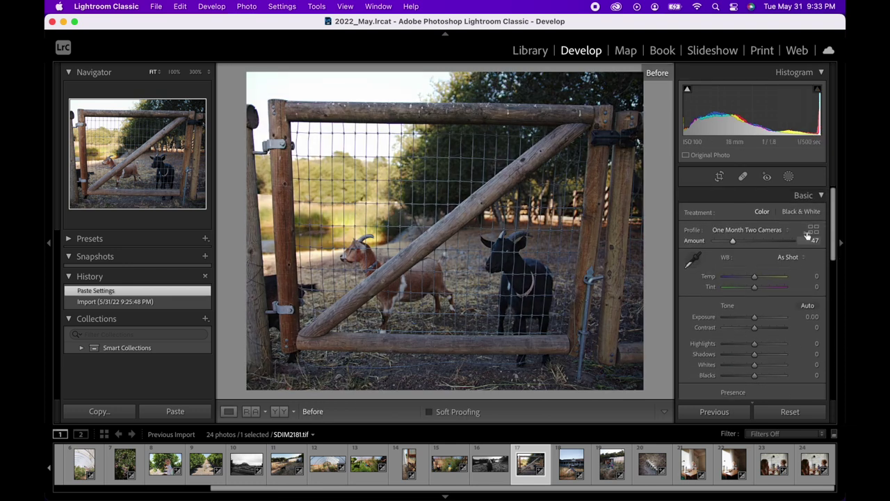
key("backslash")
key("backslash")
key("backslash")
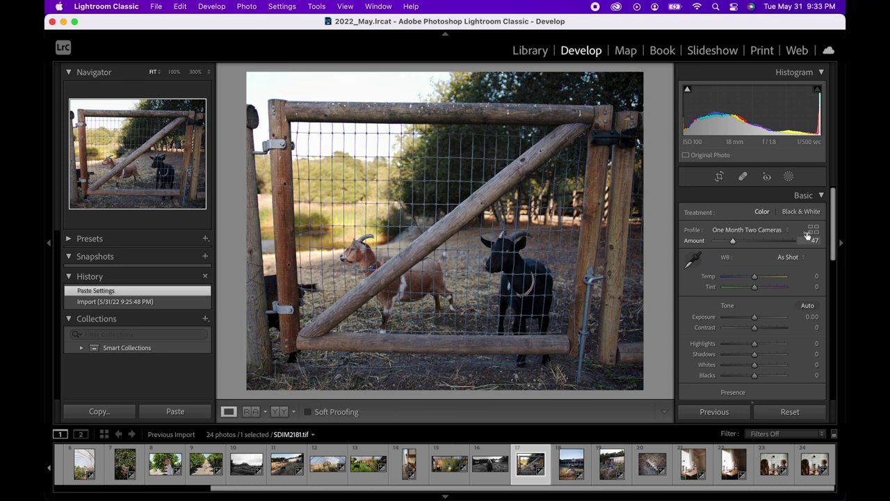
key("backslash")
key("backslash")
Compare the boulder photo SDIM2185.tif before and after, and set its profile amount to 65 and exposure to +0.05
key("Right")
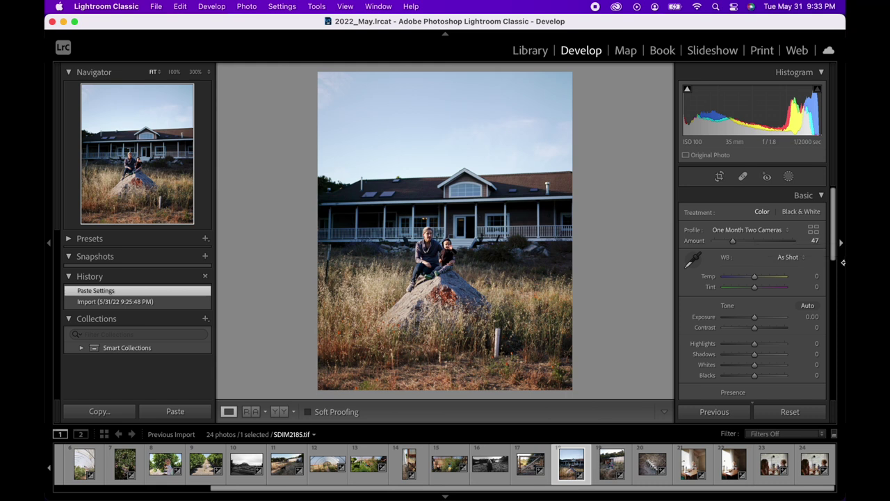
key("backslash")
key("backslash")
left_click_drag(733, 240, 739, 240)
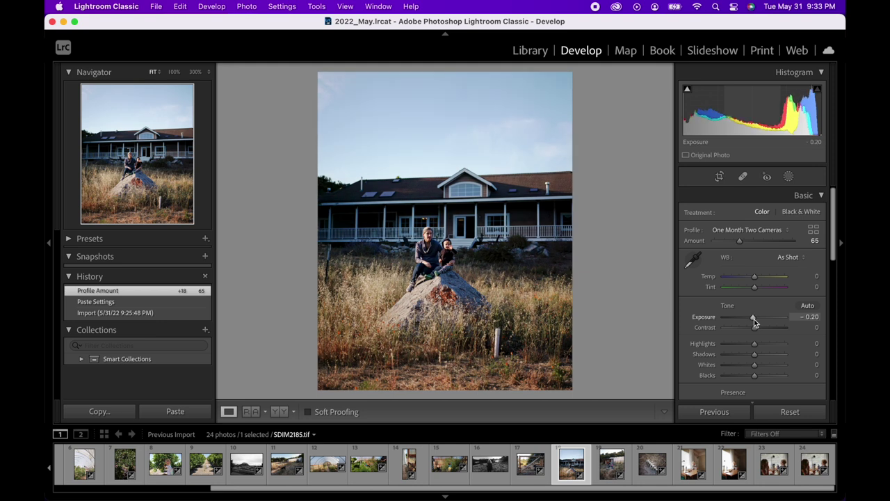
key("Up")
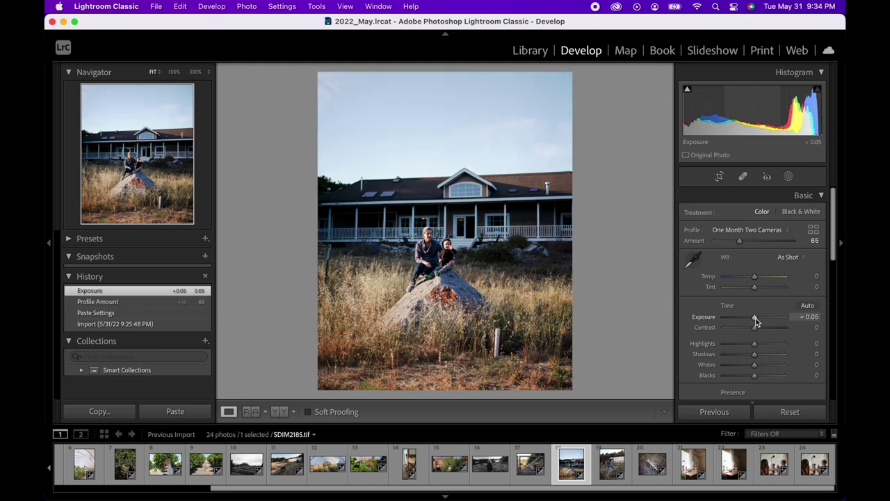
Compare the boulder photo SDIM2185.tif and the shed photo SDIM2188.tif with their before versions
key("backslash")
key("backslash")
key("Right")
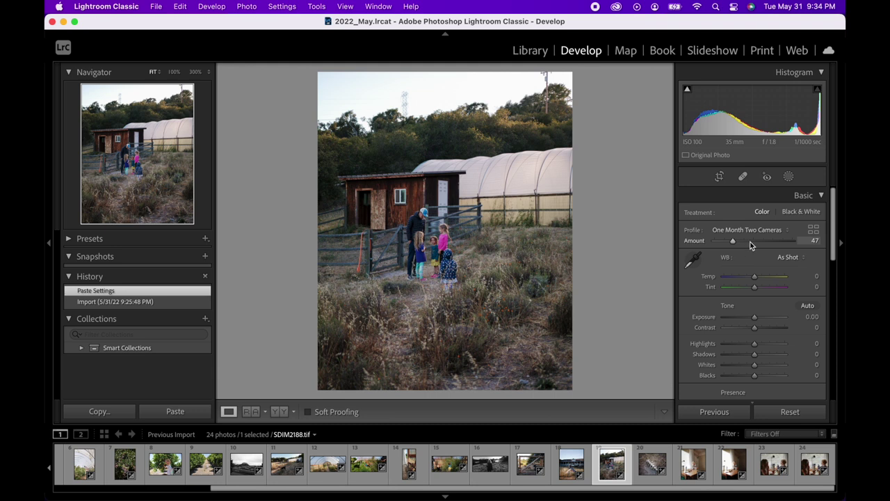
key("backslash")
key("backslash")
Set the profile amount to 62 and exposure to -0.15 on the bone photo SDIM2193.tif
key("Right")
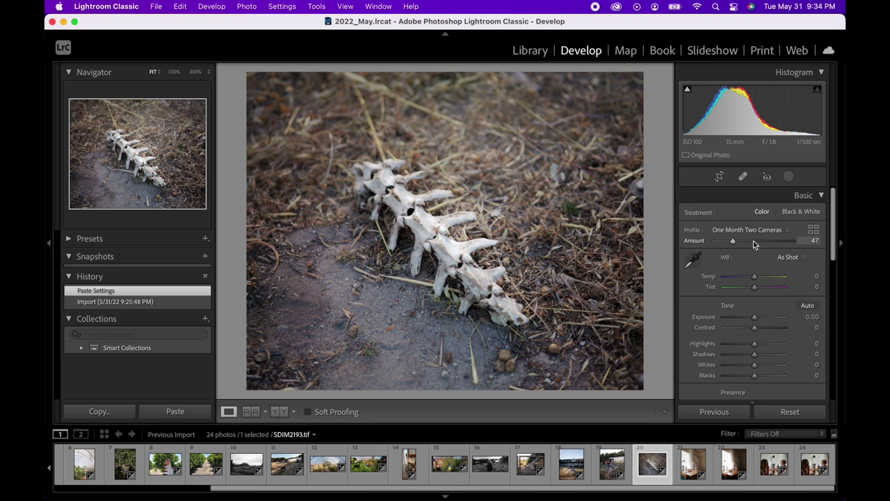
left_click(753, 241)
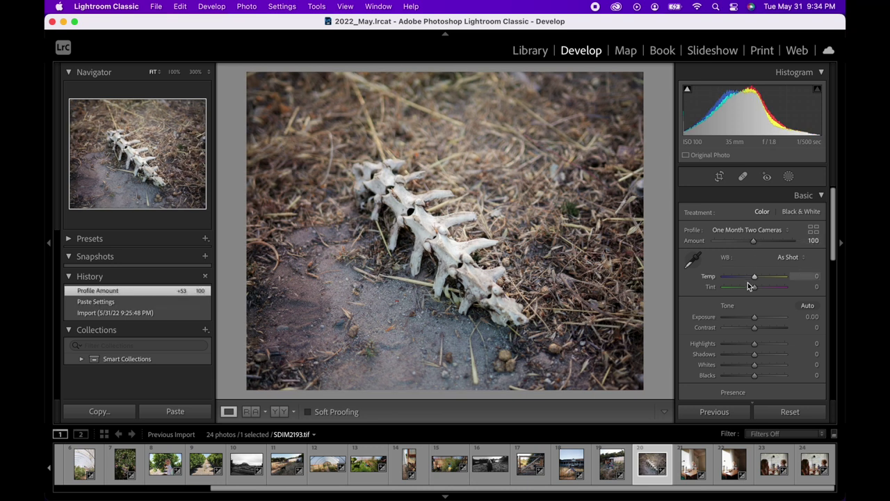
left_click_drag(754, 317, 752, 318)
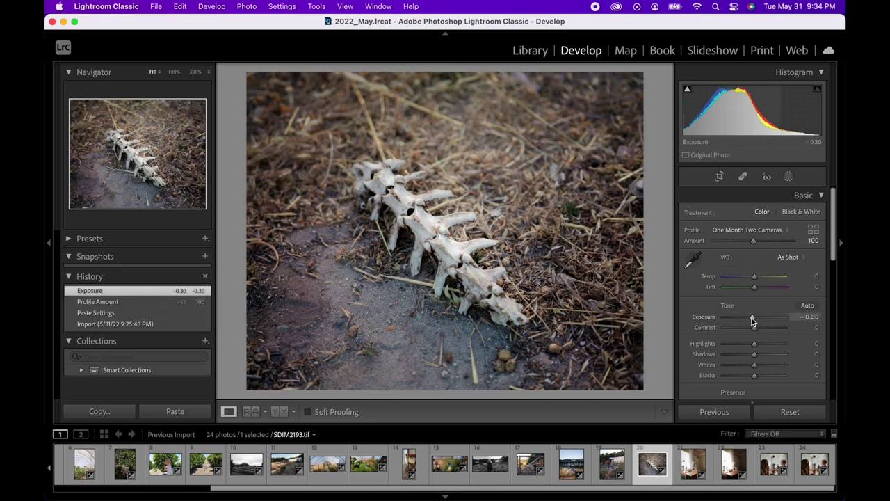
left_click(739, 241)
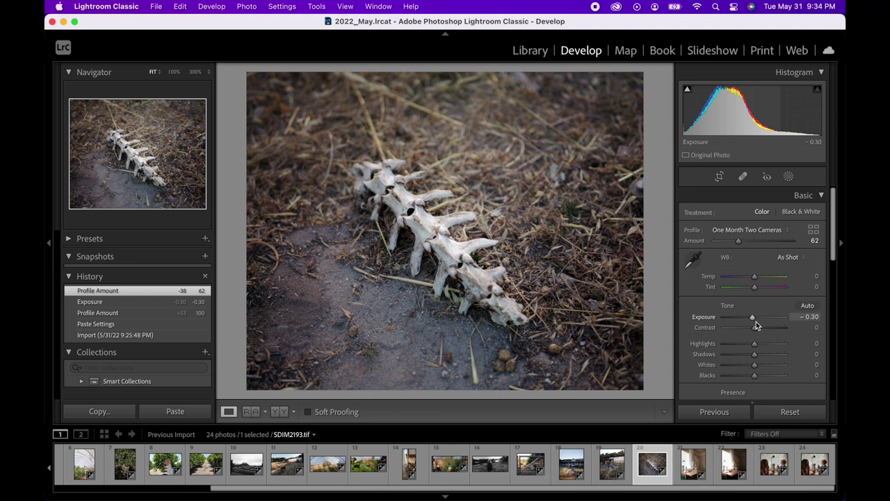
double_click(756, 321)
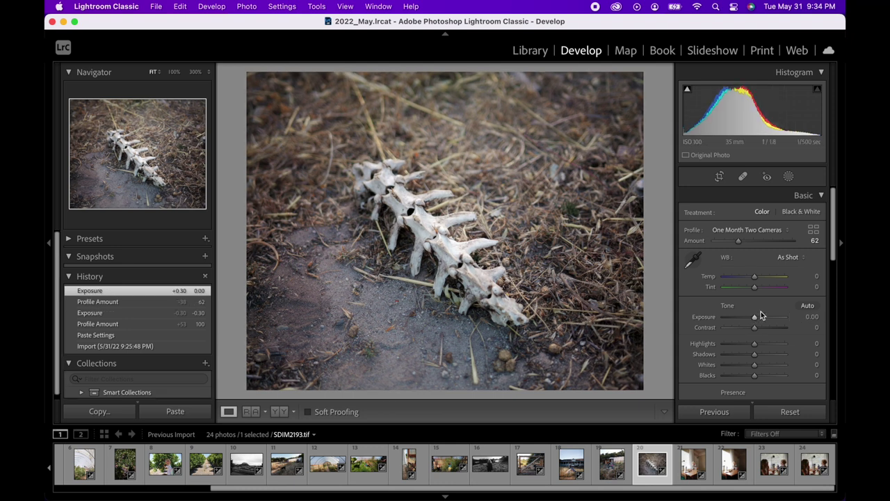
left_click_drag(753, 317, 751, 318)
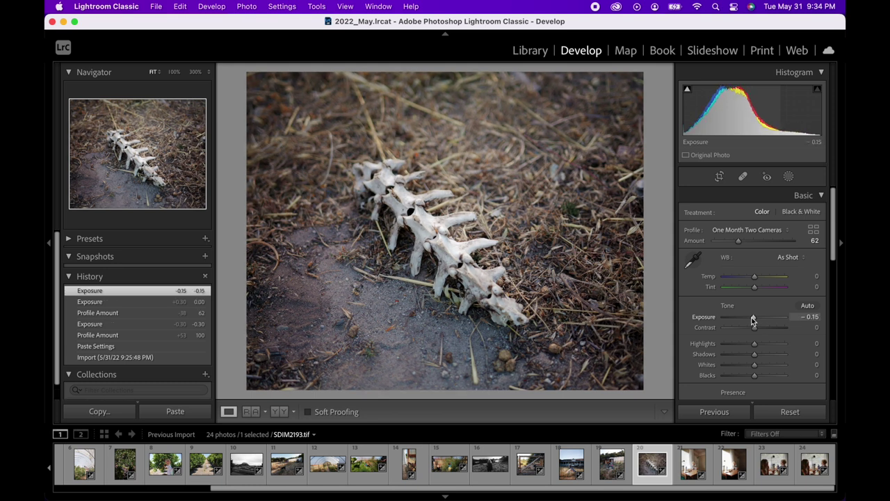
Set exposure to -0.50 on both child-at-table photos, SDIM2201-1.tif and SDIM2201.tif, and compare the two
key("Right")
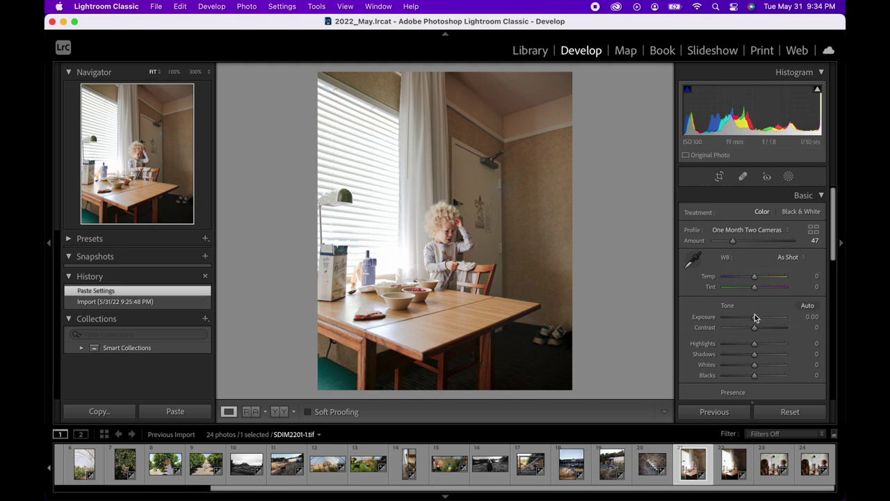
left_click_drag(755, 317, 752, 319)
key("super+z")
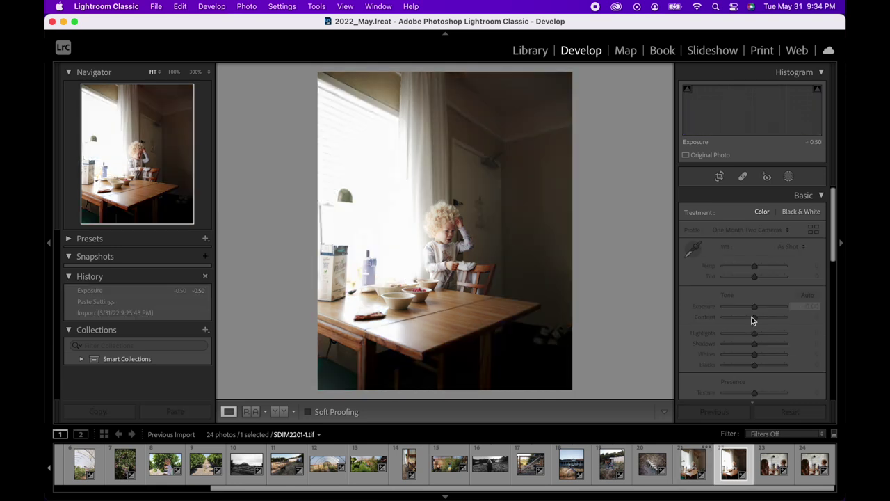
left_click_drag(753, 320, 750, 320)
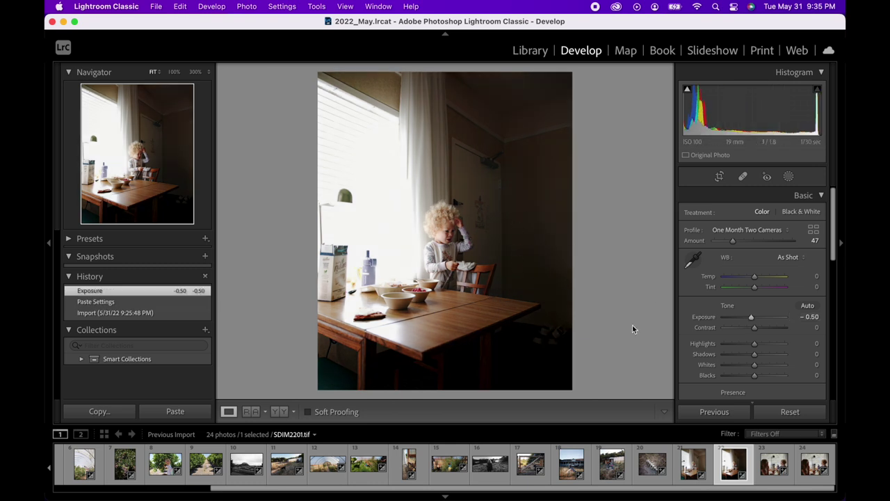
key("Left")
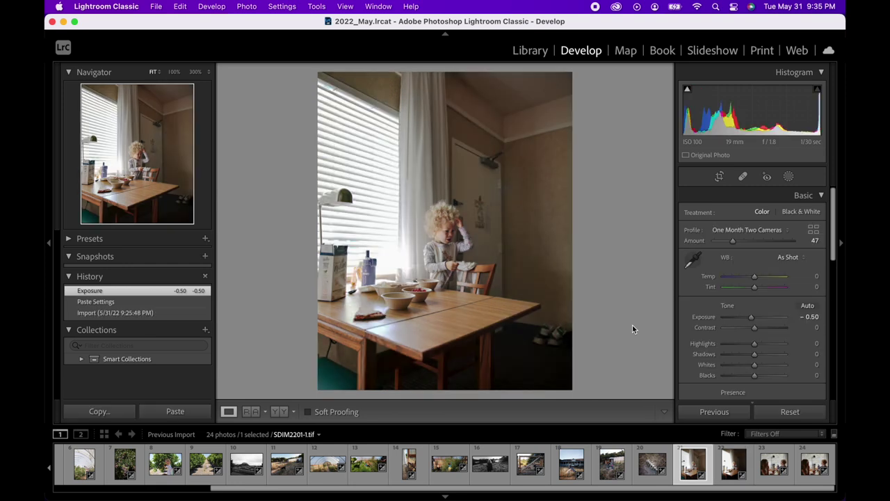
Try highlights -18 on the darker child-at-table photo SDIM2201.tif and reset the highlights
key("Right")
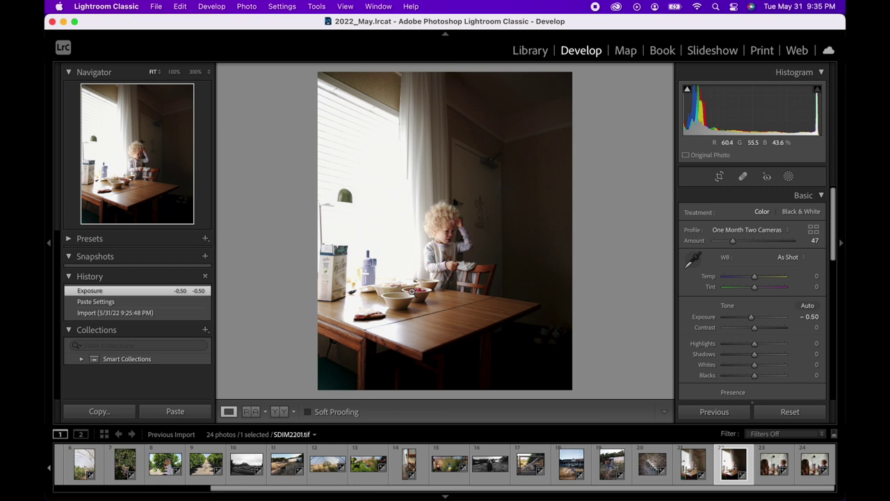
mouse_move(755, 348)
left_mouse_down()
mouse_move(739, 348)
mouse_move(749, 349)
left_mouse_up()
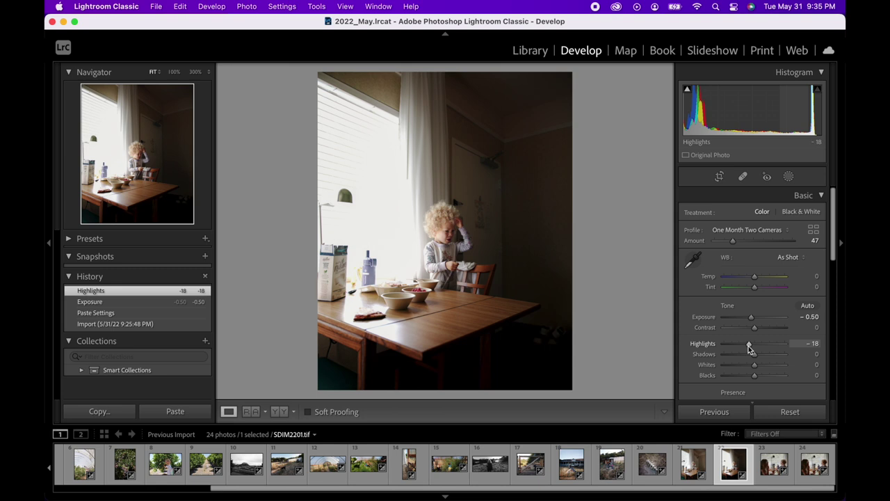
double_click(749, 347)
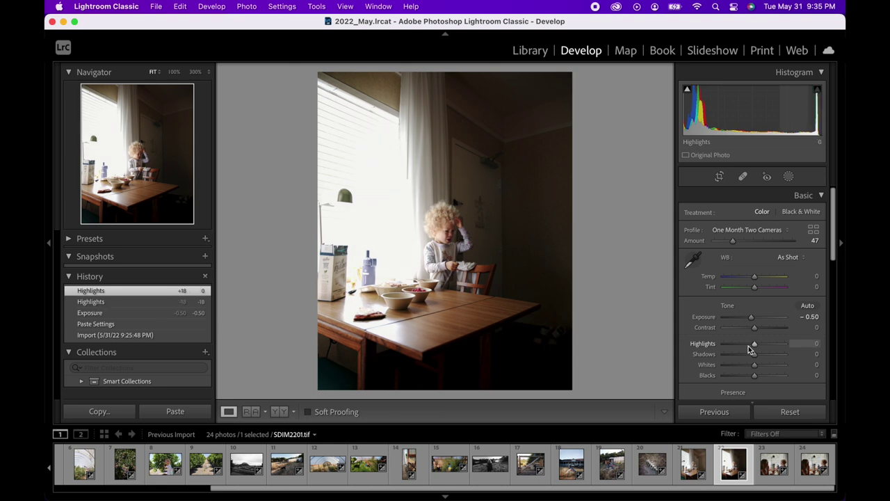
Compare the breakfast photos SDIM2210-1.tif and SDIM2210.tif with their before versions
key("Right")
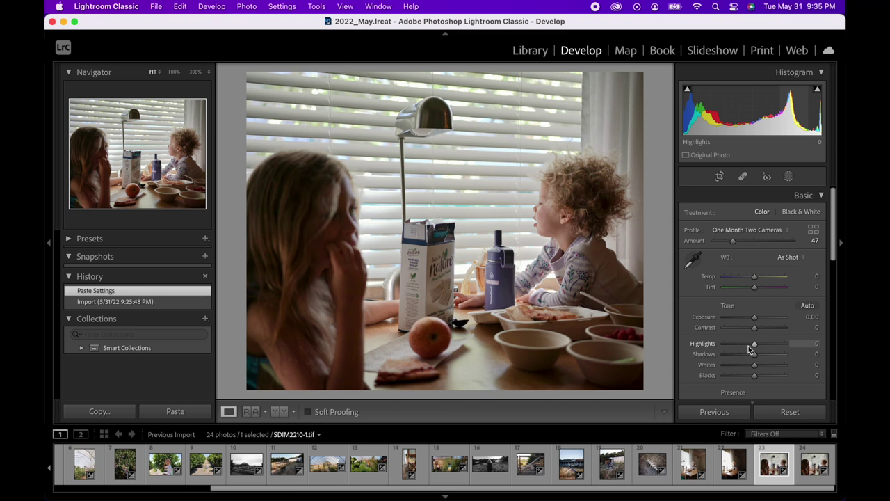
key("backslash")
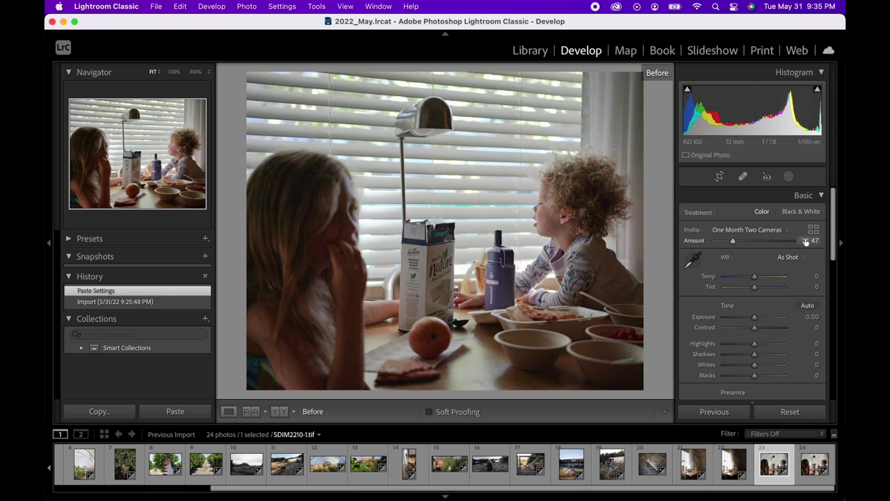
key("backslash")
key("backslash")
key("backslash")
key("Right")
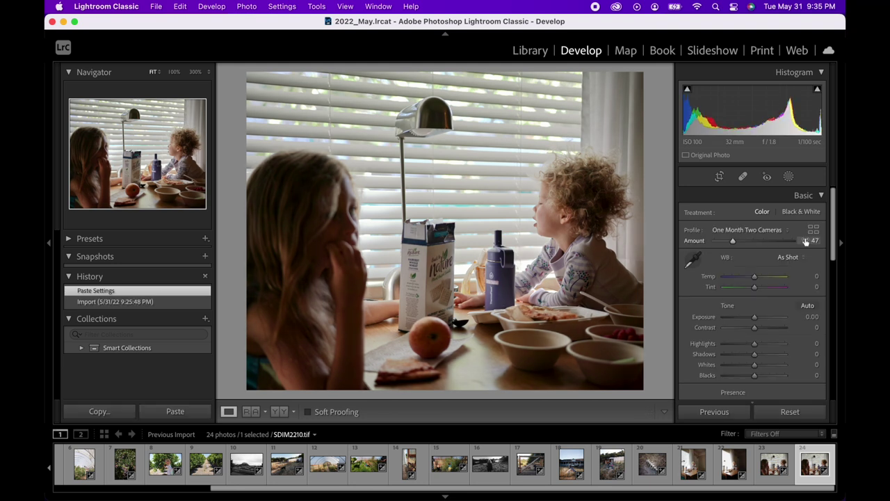
key("backslash")
key("backslash")
Set contrast +26, blacks -9, shadows -7 and exposure +0.15 on SDIM2210-1.tif, checking the edits by undoing and redoing them
key("Left")
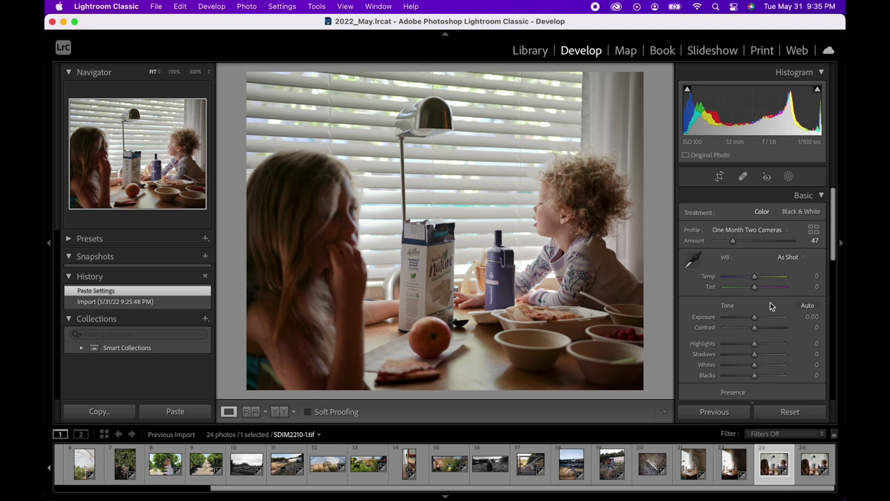
left_click_drag(755, 327, 763, 328)
left_click_drag(753, 378, 752, 355)
left_click_drag(756, 321, 755, 319)
key("super+z")
key("super+z")
key("super+z")
key("super+z")
key("super+shift+z")
key("super+shift+z")
key("super+shift+z")
key("super+shift+z")
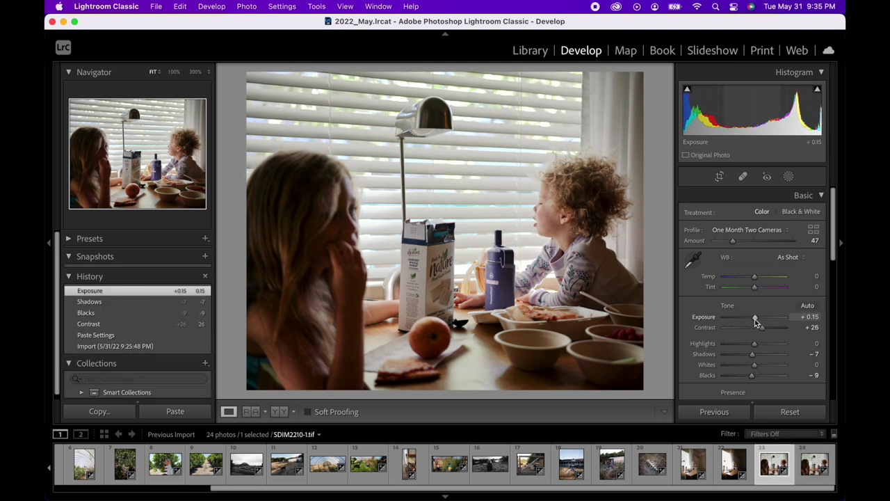
Compare the adjusted breakfast photo SDIM2210-1.tif with its neighbours, including SDIM2210.tif, and return to the Library grid
key("Left")
key("Right")
key("Right")
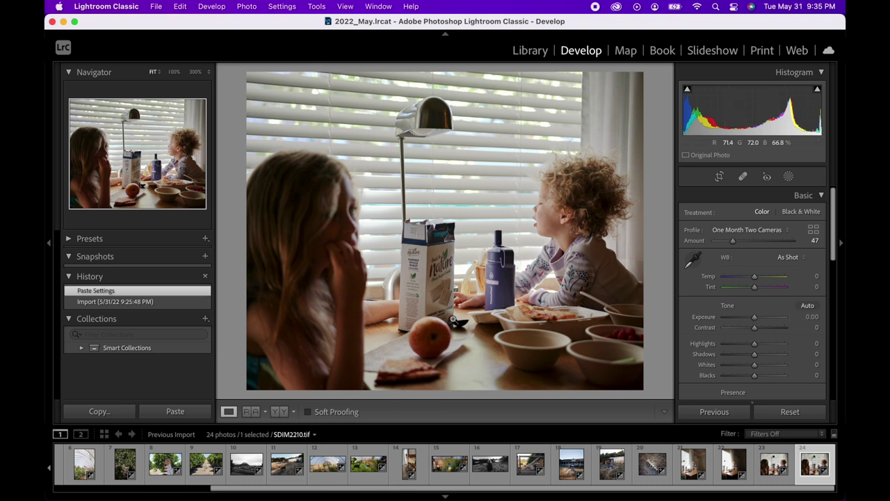
key("g")
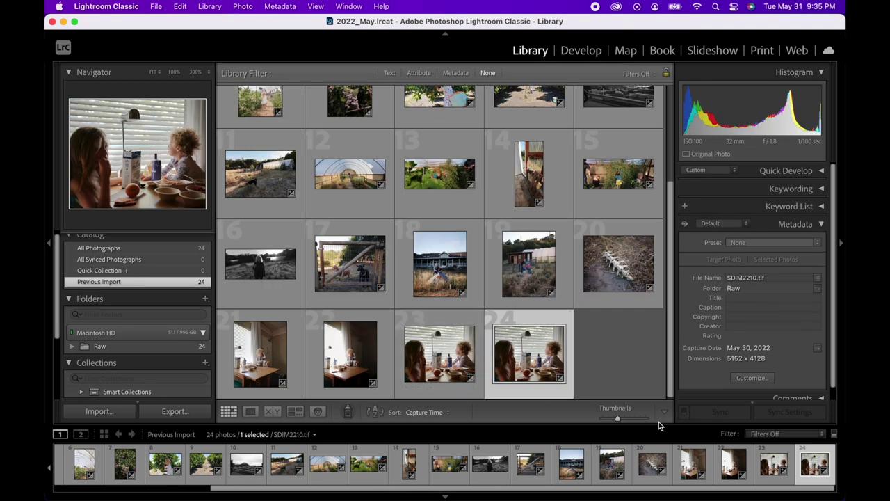
key("super+shift+e")
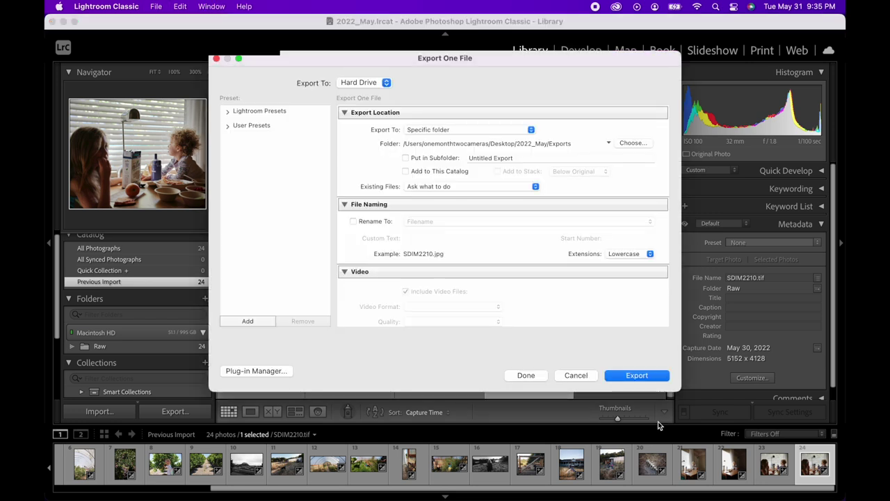
key("Escape")
left_click(602, 269)
key("super+shift+e")
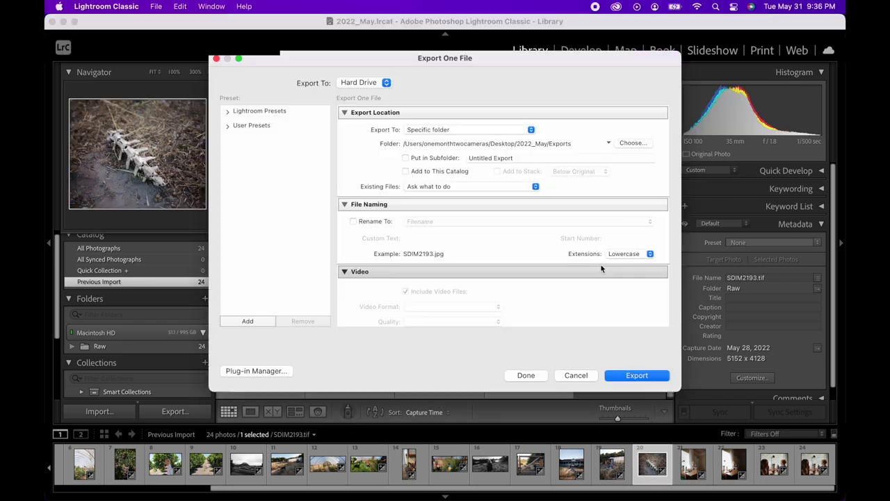
key("Escape")
Export the photos from SDIM1897.tif through SDIM2188.tif to the 2022_May/Exports folder, overwriting the existing files
left_click(534, 268)
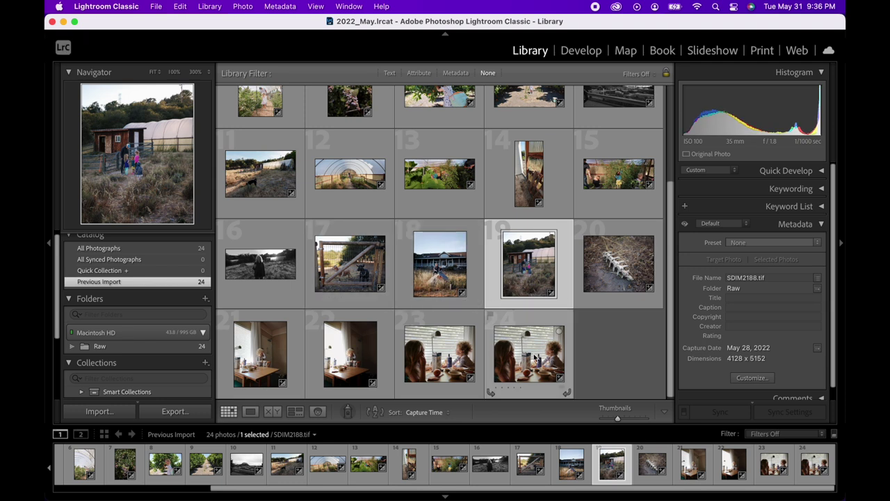
scroll(445, 262, "up", 5)
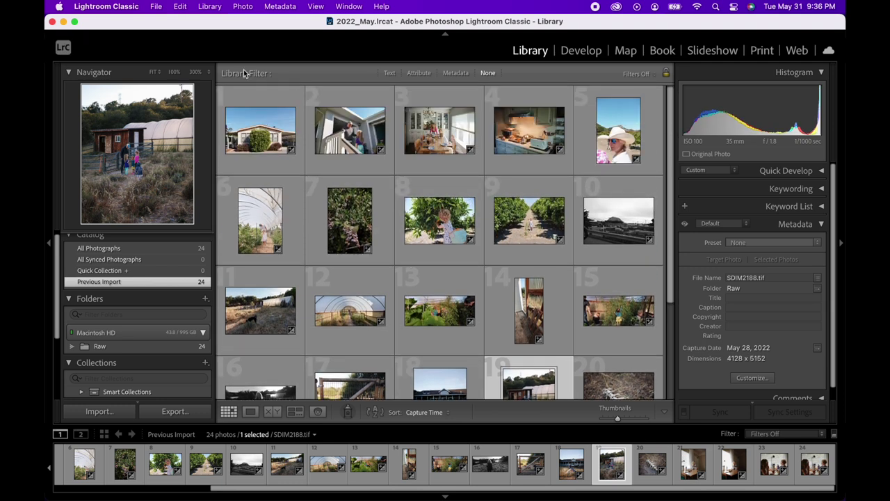
left_click(254, 148, "shift")
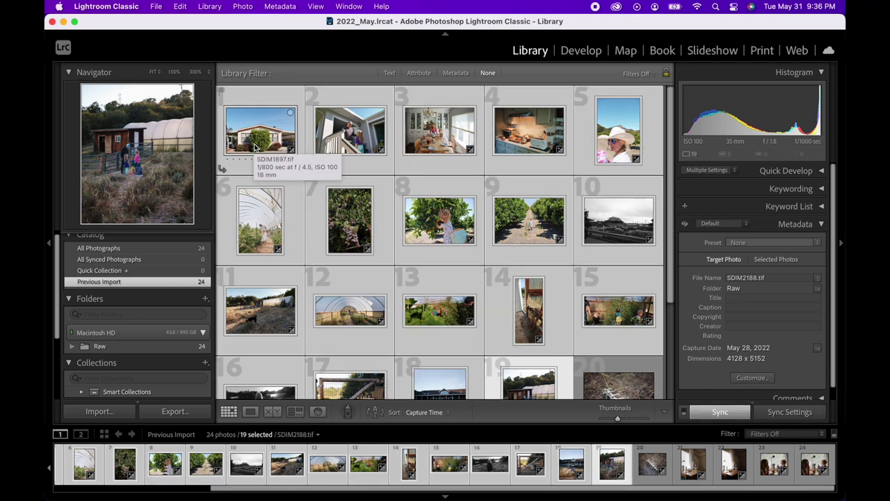
key("super+shift+e")
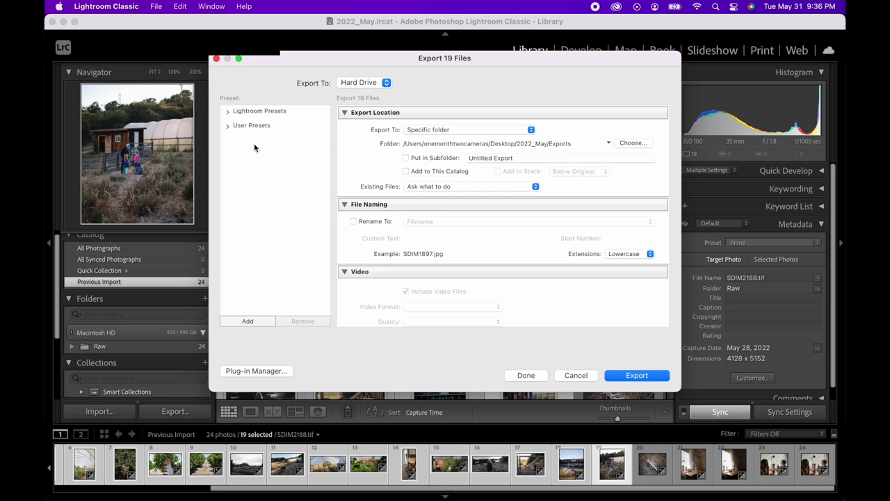
left_click(623, 374)
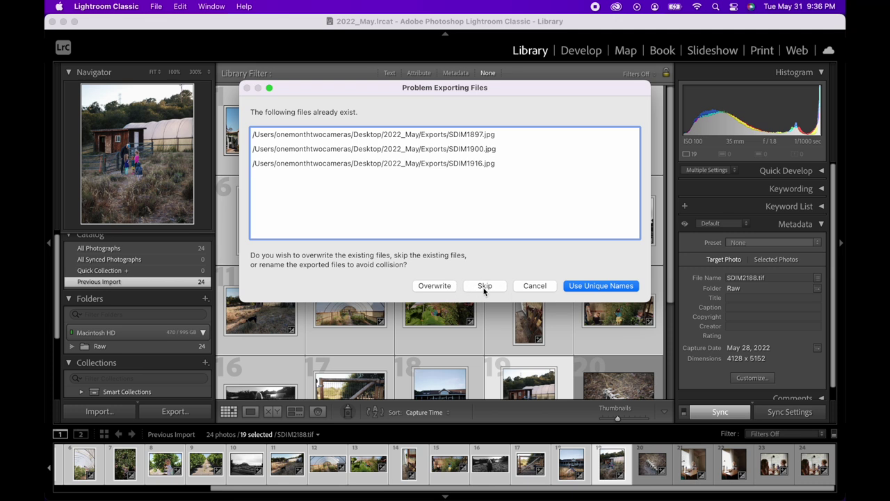
left_click(446, 288)
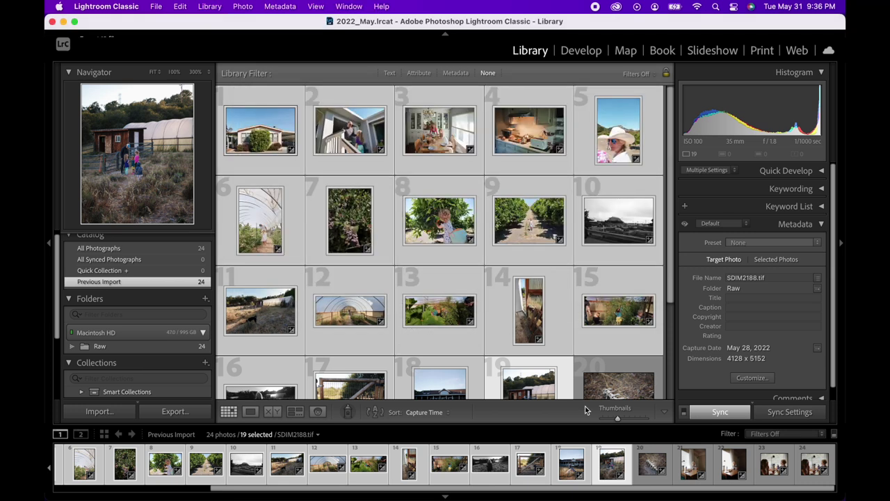